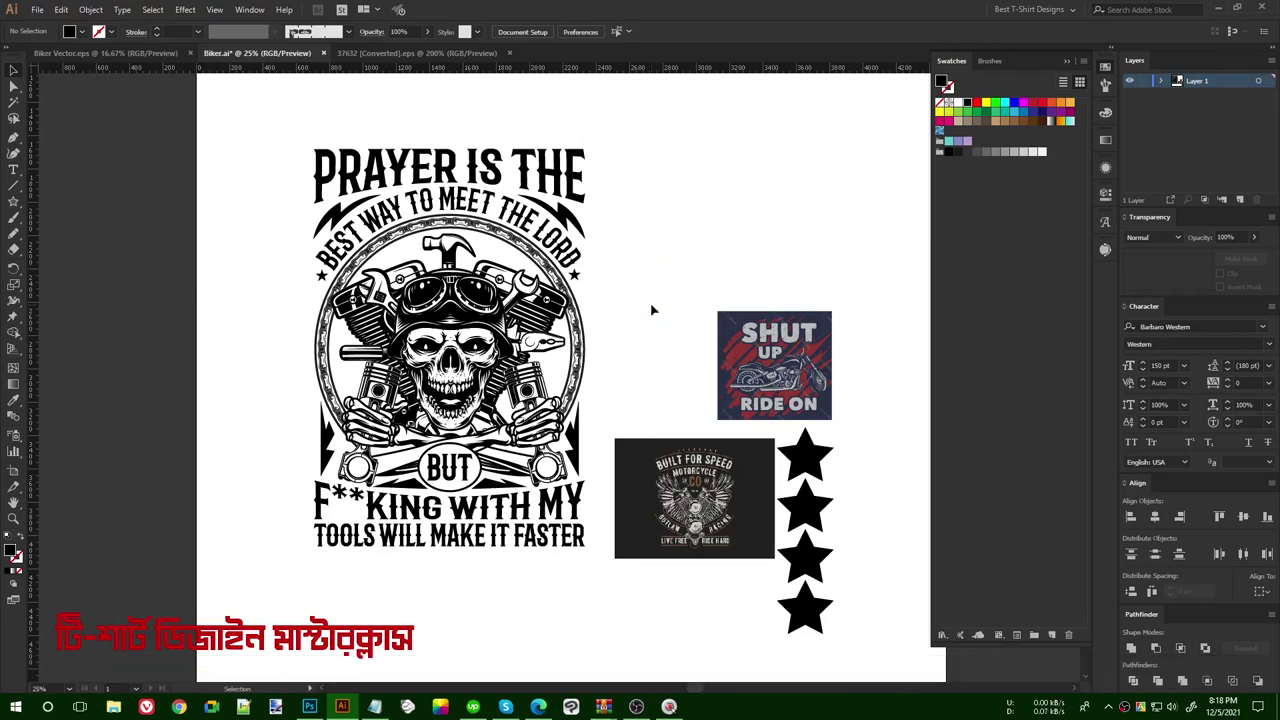
- Move the skull artwork further left and place the "Shut Up Ride On" image directly above the "Built for Speed" image
{"action": "left_click_drag", "start_coordinate": [265, 102], "coordinate": [604, 576]}
{"action": "left_click_drag", "start_coordinate": [581, 441], "coordinate": [536, 438]}
{"action": "left_click", "coordinate": [691, 318]}
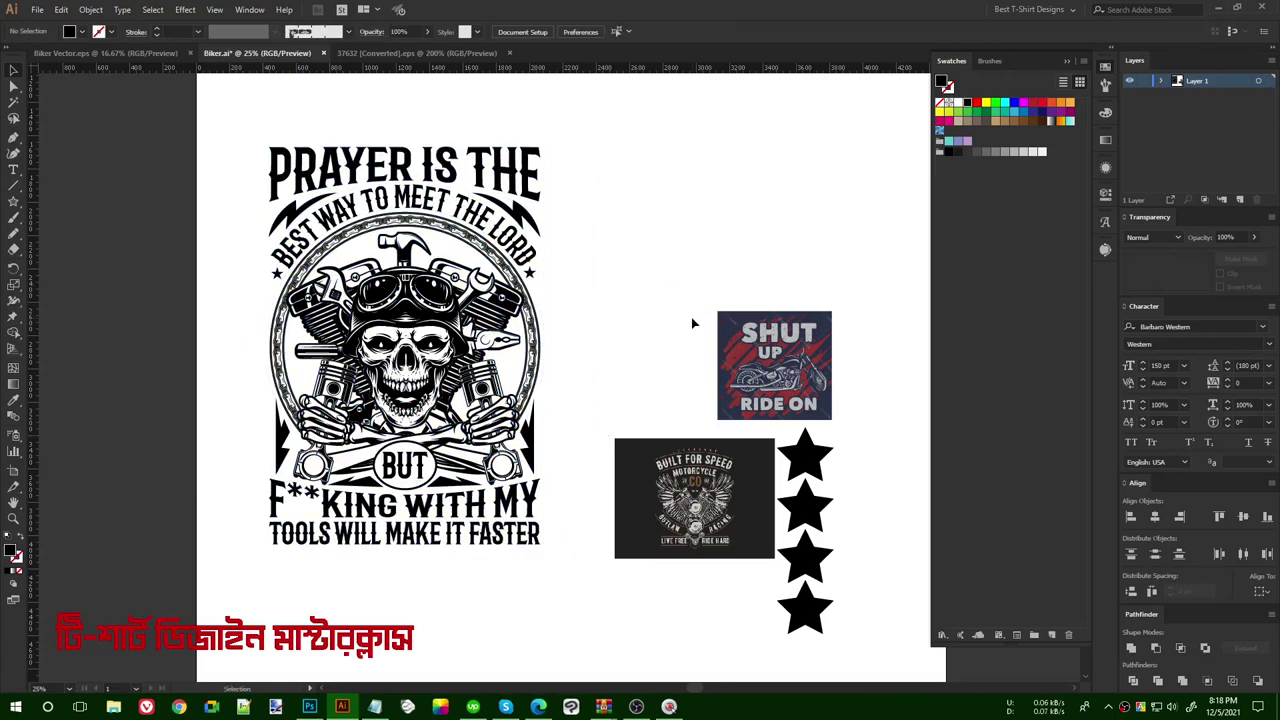
{"action": "left_click", "coordinate": [600, 284]}
{"action": "left_click", "coordinate": [610, 338]}
{"action": "left_click_drag", "start_coordinate": [774, 365], "coordinate": [689, 380]}
{"action": "scroll", "coordinate": [850, 590], "scroll_direction": "up", "scroll_amount": 3}
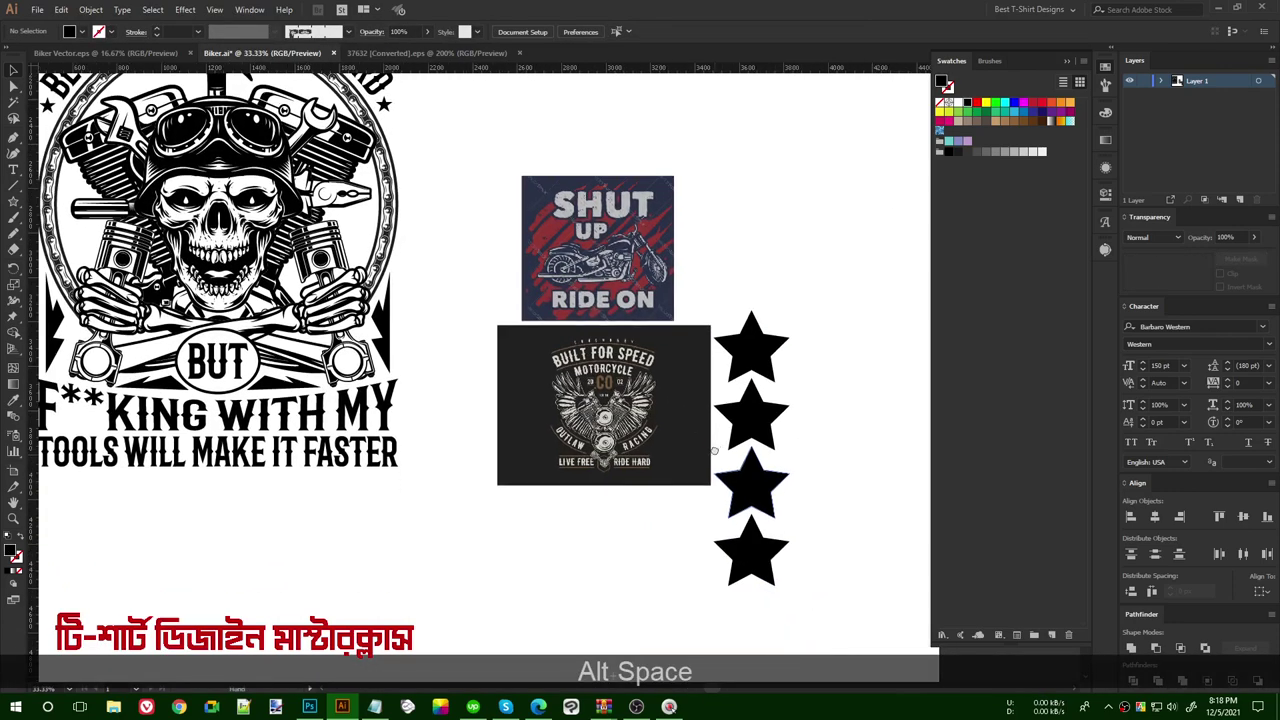
- Move the column of four black stars up so it sits beside the two reference images
{"action": "scroll", "coordinate": [826, 317], "scroll_direction": "up", "scroll_amount": 1}
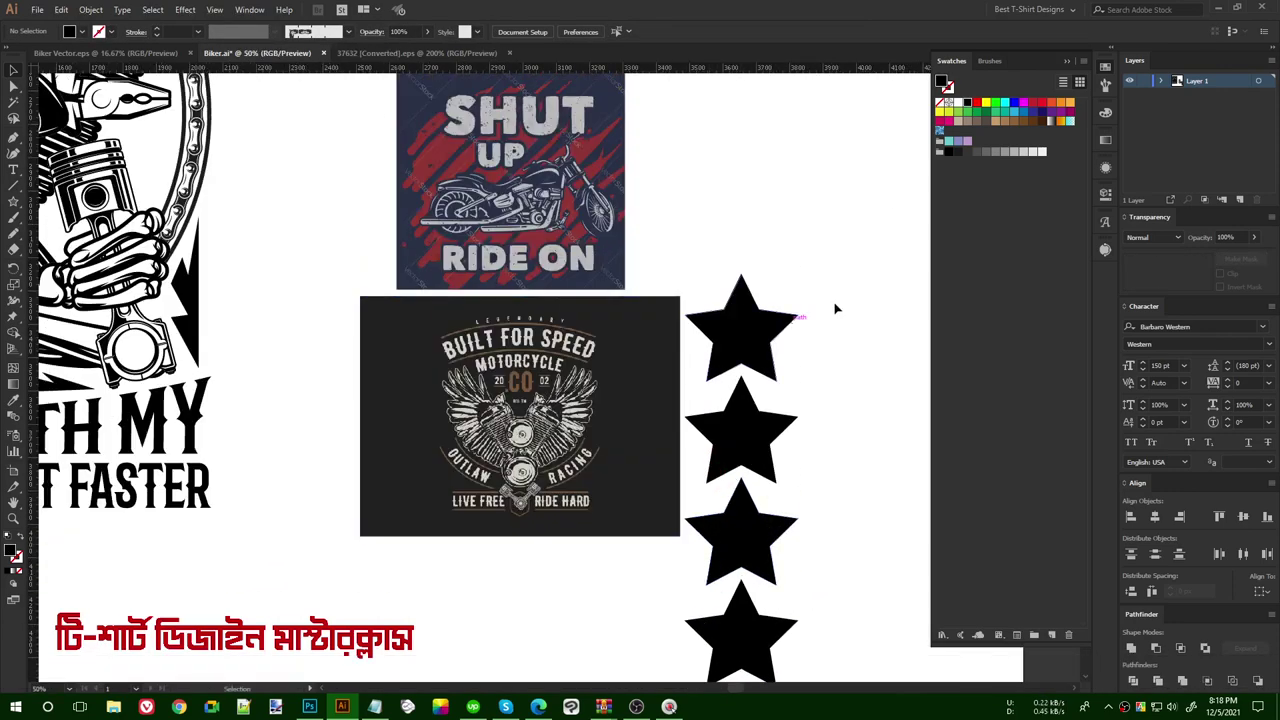
{"action": "scroll", "coordinate": [692, 235], "scroll_direction": "down", "scroll_amount": 1}
{"action": "left_click_drag", "start_coordinate": [692, 235], "coordinate": [795, 580]}
{"action": "left_click_drag", "start_coordinate": [752, 432], "coordinate": [755, 337]}
{"action": "scroll", "coordinate": [755, 337], "scroll_direction": "up", "scroll_amount": 1}
{"action": "left_click", "coordinate": [834, 271]}
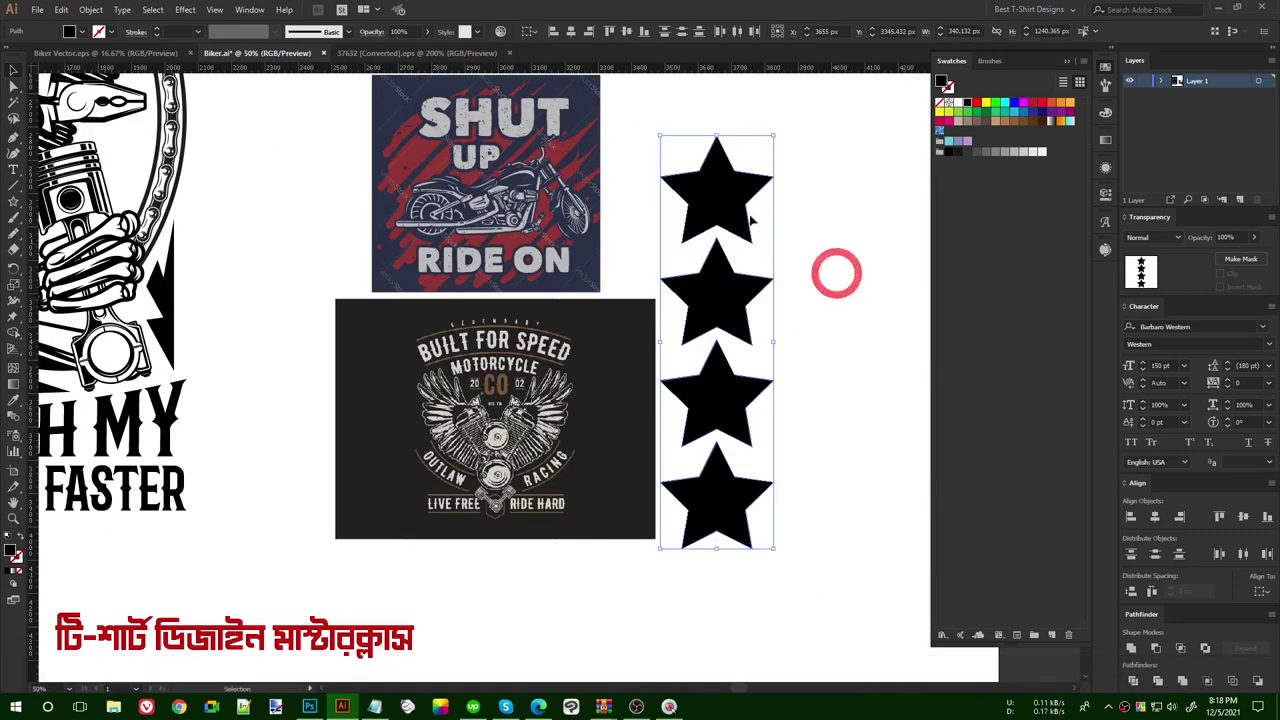
- Fill the top star with the red and the second star with the light grey sampled from the "Shut Up Ride On" image
{"action": "left_click", "coordinate": [713, 205]}
{"action": "key", "text": "i"}
{"action": "left_click", "coordinate": [448, 156]}
{"action": "key", "text": "v"}
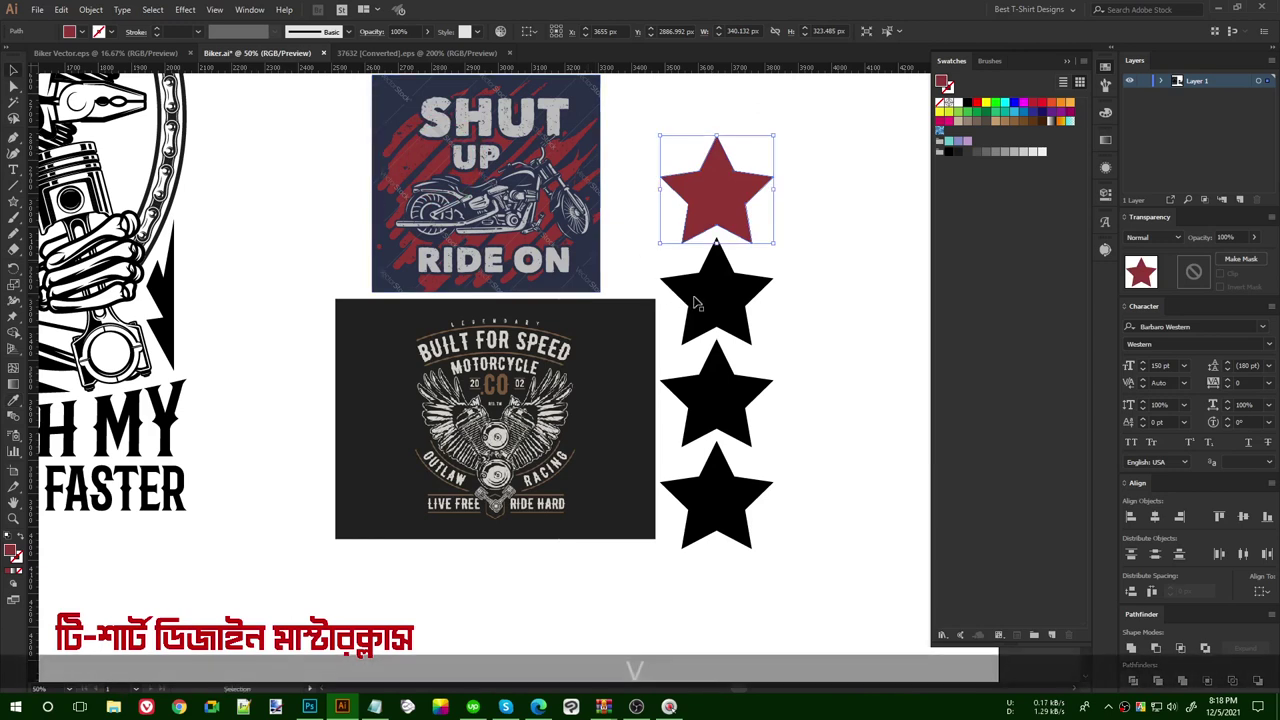
{"action": "left_click", "coordinate": [695, 302]}
{"action": "key", "text": "i"}
{"action": "left_click", "coordinate": [522, 135]}
{"action": "key", "text": "v"}
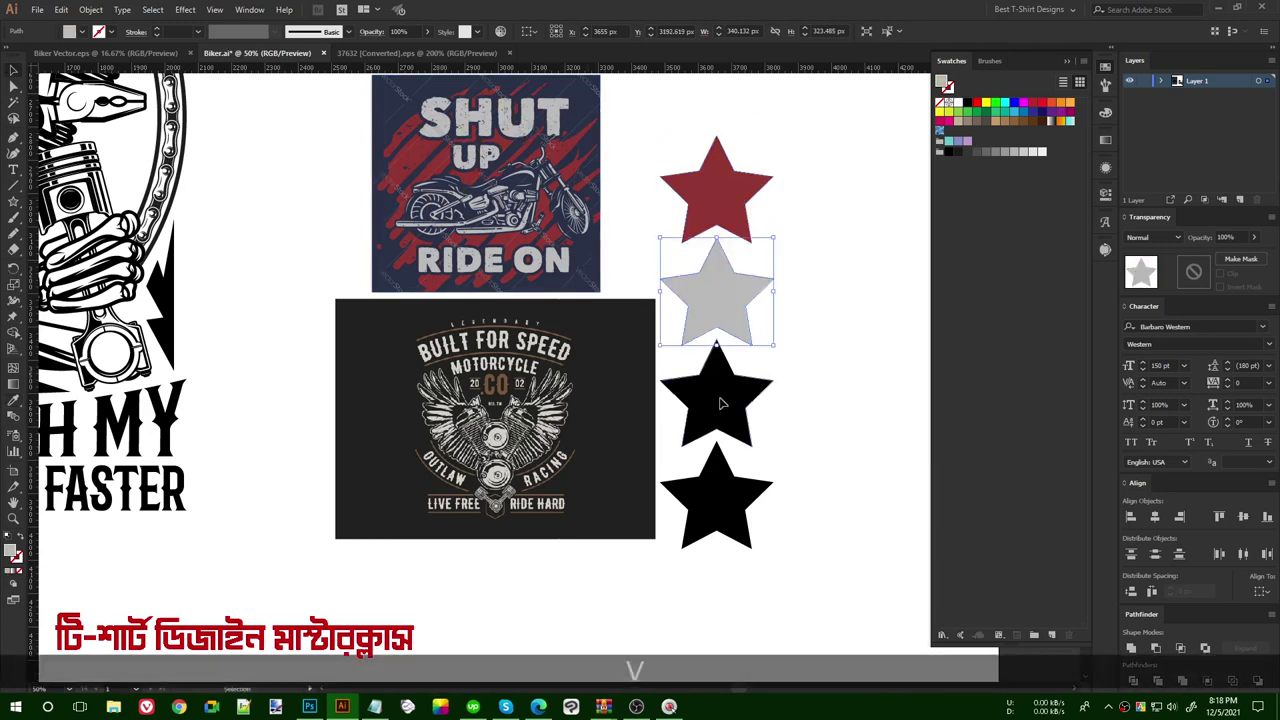
- Fill the third star with the brown and the fourth with the light beige-grey sampled from the "Built for Speed" image
{"action": "left_click", "coordinate": [720, 403]}
{"action": "key", "text": "i"}
{"action": "left_click", "coordinate": [500, 380]}
{"action": "key", "text": "v"}
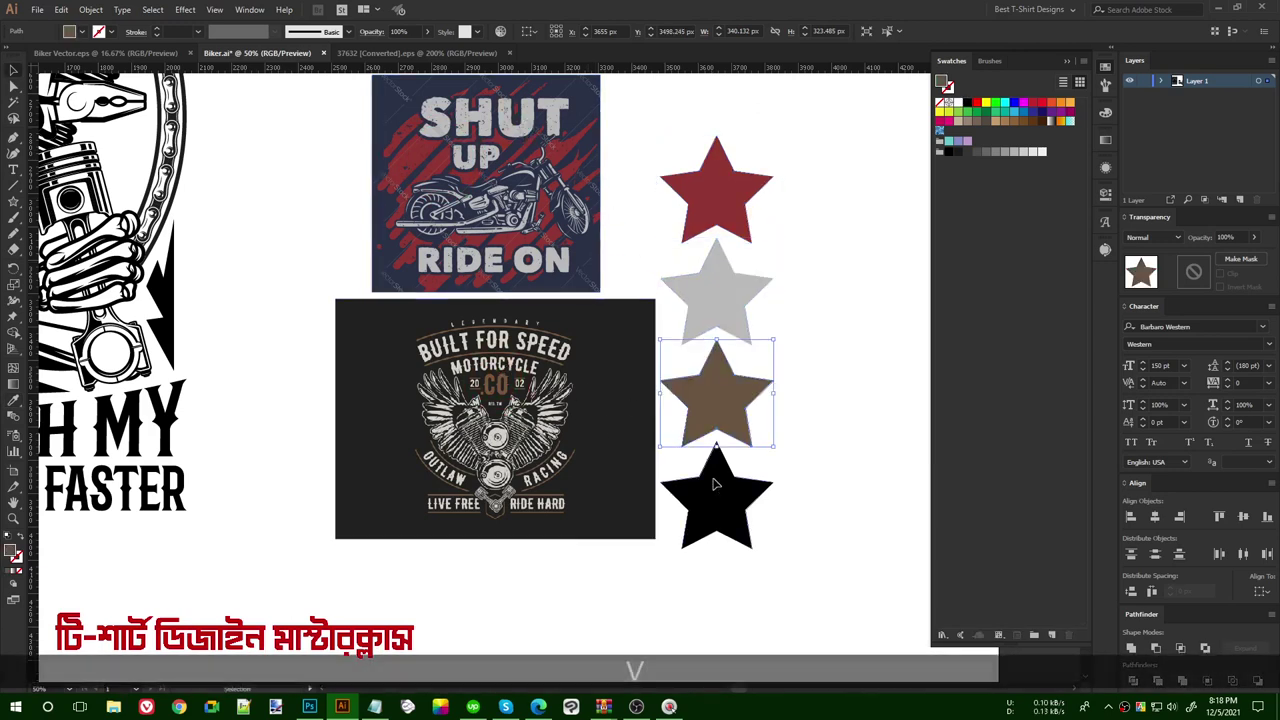
{"action": "left_click", "coordinate": [714, 485]}
{"action": "key", "text": "i"}
{"action": "left_click", "coordinate": [496, 470]}
{"action": "key", "text": "v"}
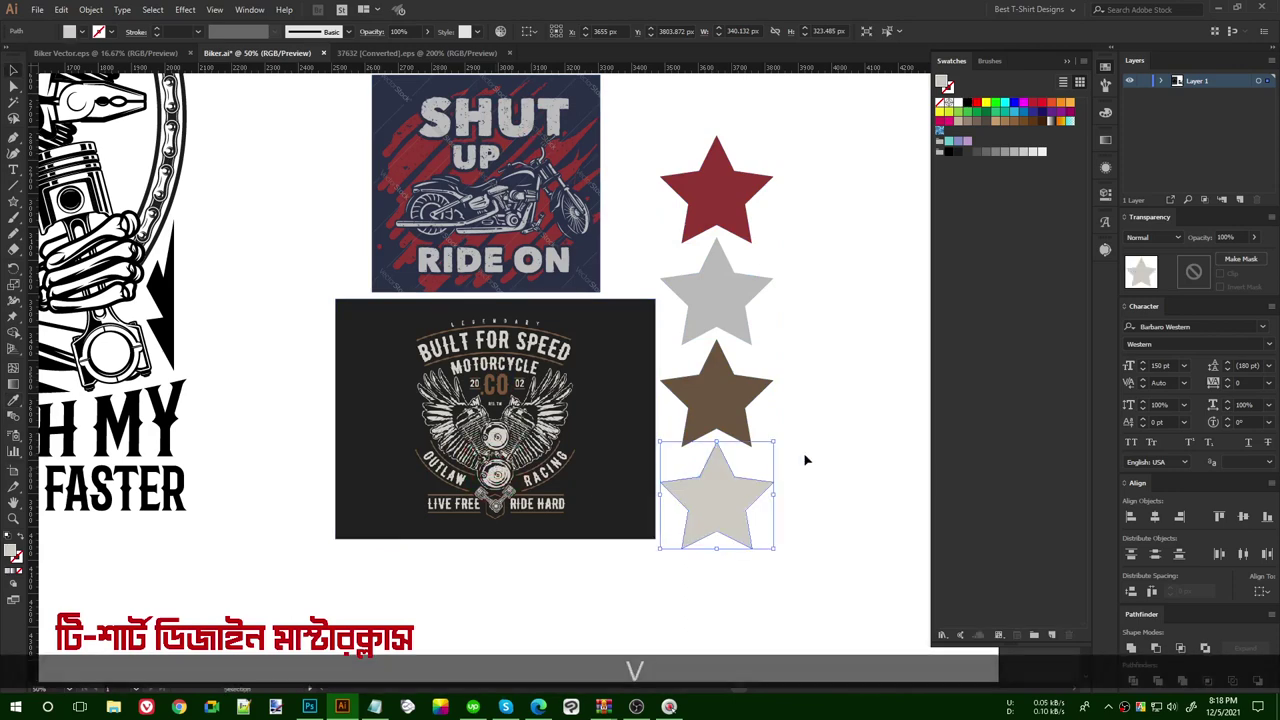
{"action": "left_click", "coordinate": [806, 460]}
- Delete the two reference images, leaving the four coloured stars in place
{"action": "scroll", "coordinate": [806, 460], "scroll_direction": "down", "scroll_amount": 1, "text": "alt"}
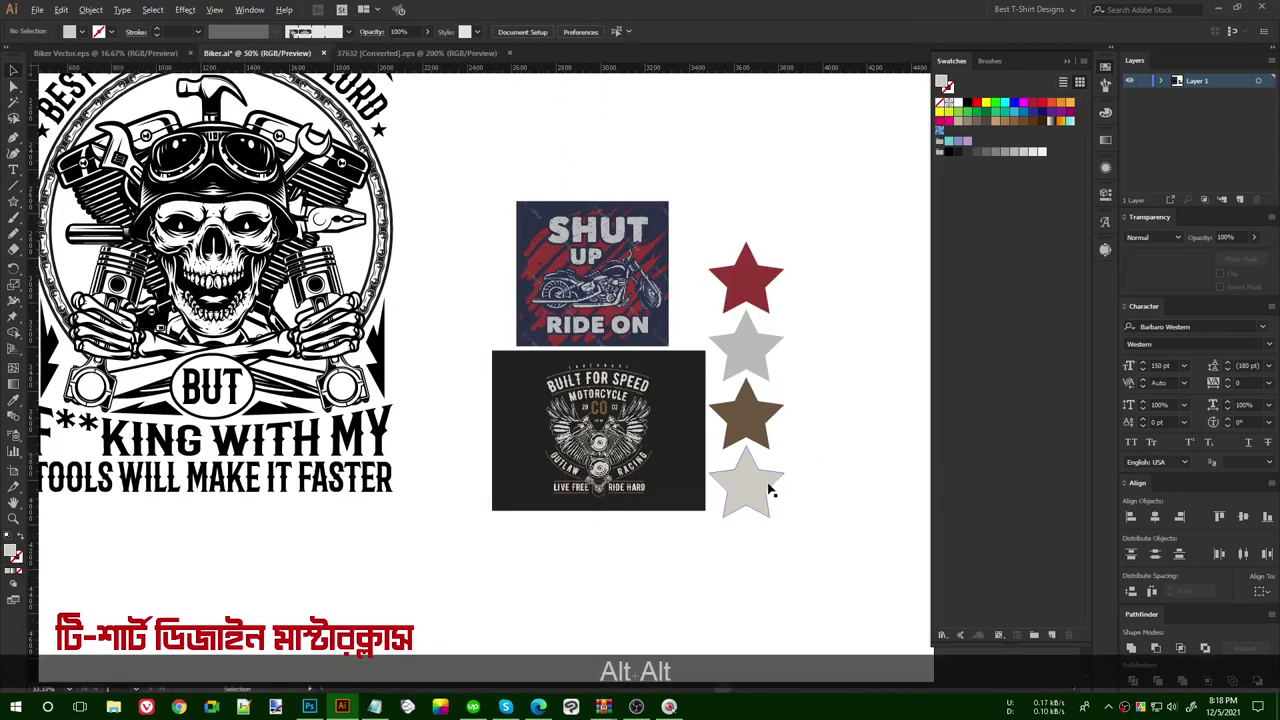
{"action": "scroll", "coordinate": [770, 490], "scroll_direction": "up", "scroll_amount": 1, "text": "alt"}
{"action": "scroll", "coordinate": [811, 450], "scroll_direction": "down", "scroll_amount": 1, "text": "alt"}
{"action": "left_click_drag", "start_coordinate": [686, 550], "coordinate": [525, 245]}
{"action": "key", "text": "Delete"}
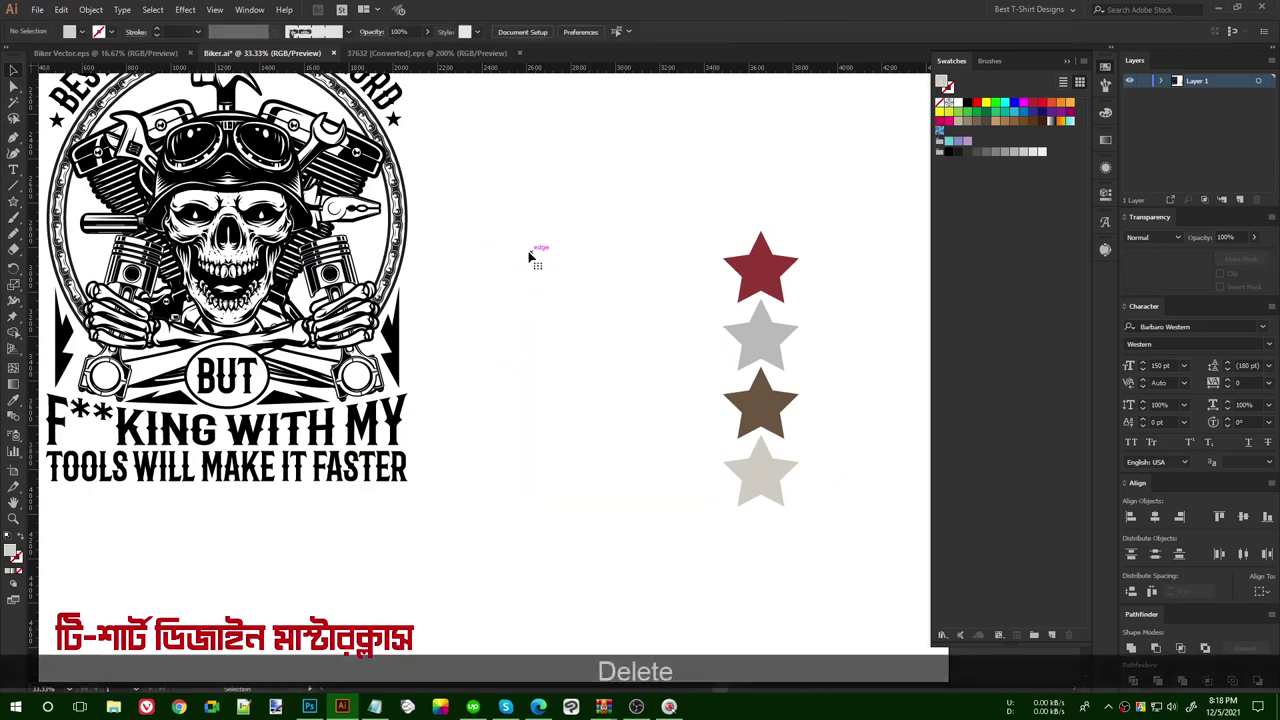
- Save the four stars' fills as a new swatch colour group and delete the stars
{"action": "left_click_drag", "start_coordinate": [651, 194], "coordinate": [870, 546]}
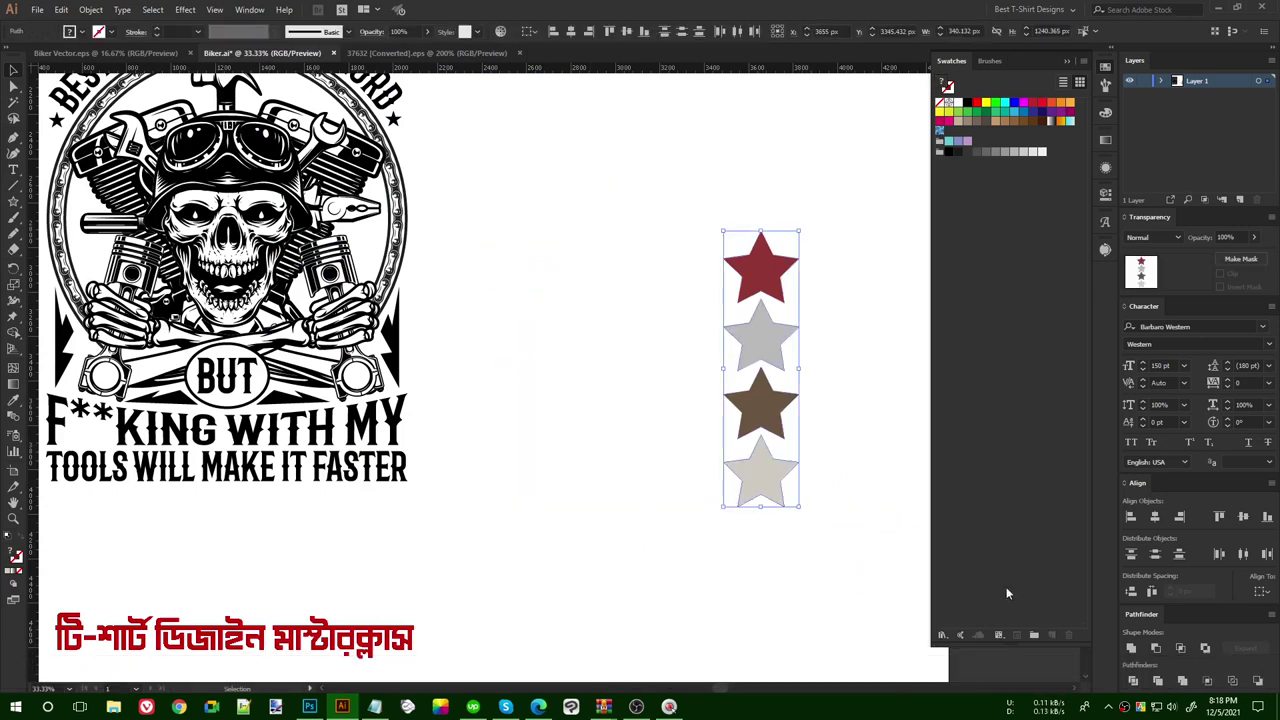
{"action": "left_click", "coordinate": [1035, 636]}
{"action": "left_click", "coordinate": [616, 400]}
{"action": "scroll", "coordinate": [837, 353], "scroll_direction": "down", "scroll_amount": 1}
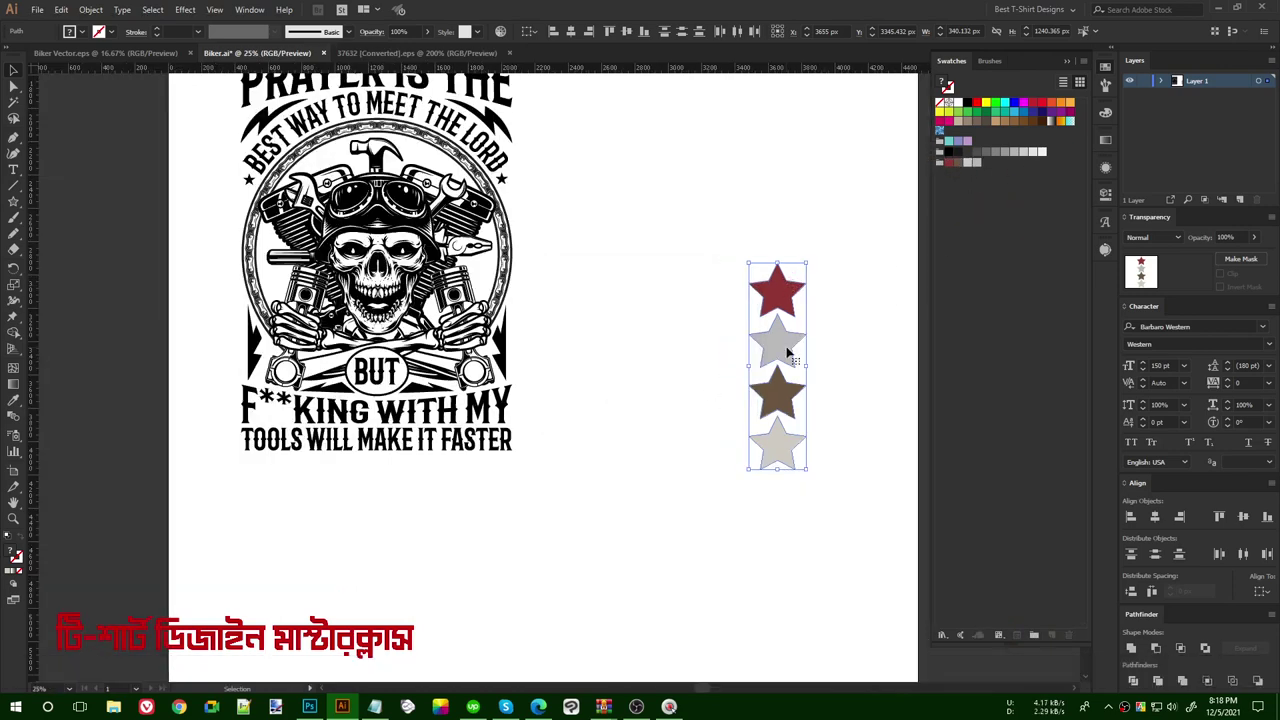
{"action": "key", "text": "Delete"}
{"action": "left_click_drag", "start_coordinate": [577, 294], "coordinate": [734, 418]}
- Select the whole biker artwork and apply Expand Appearance to it
{"action": "scroll", "coordinate": [343, 337], "scroll_direction": "up", "scroll_amount": 1}
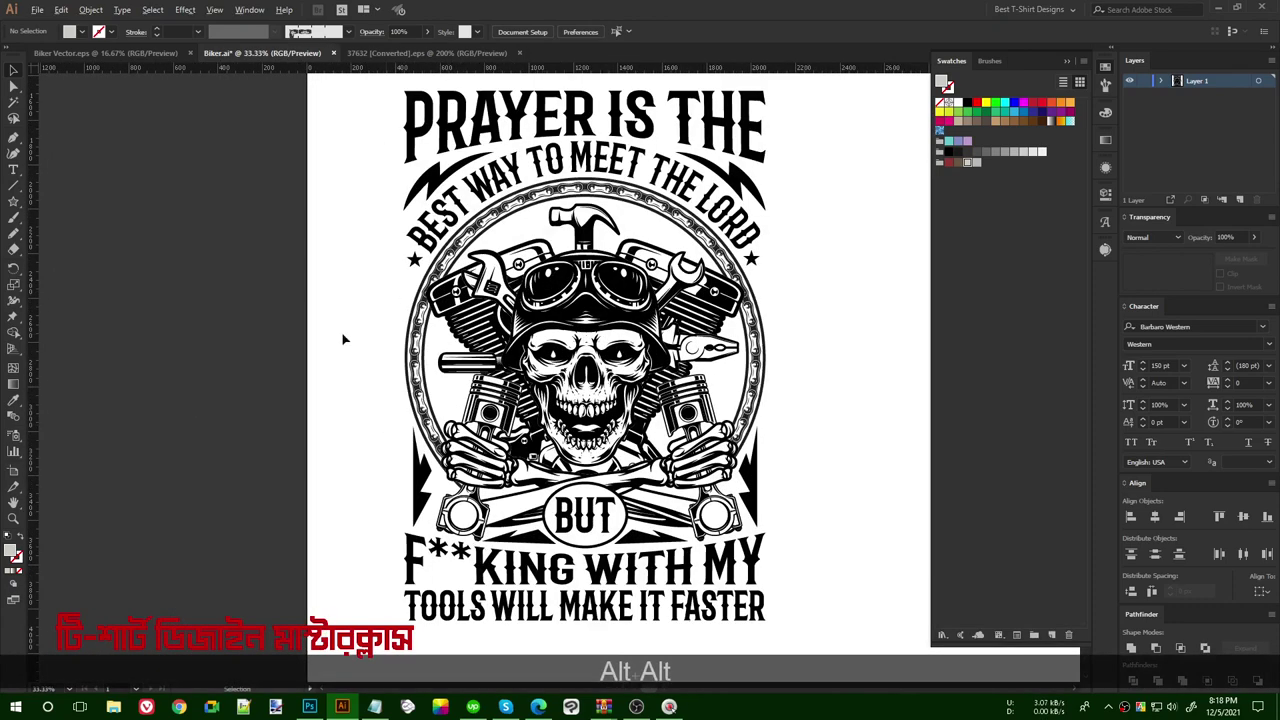
{"action": "scroll", "coordinate": [326, 178], "scroll_direction": "down", "scroll_amount": 1}
{"action": "left_click_drag", "start_coordinate": [333, 115], "coordinate": [727, 602]}
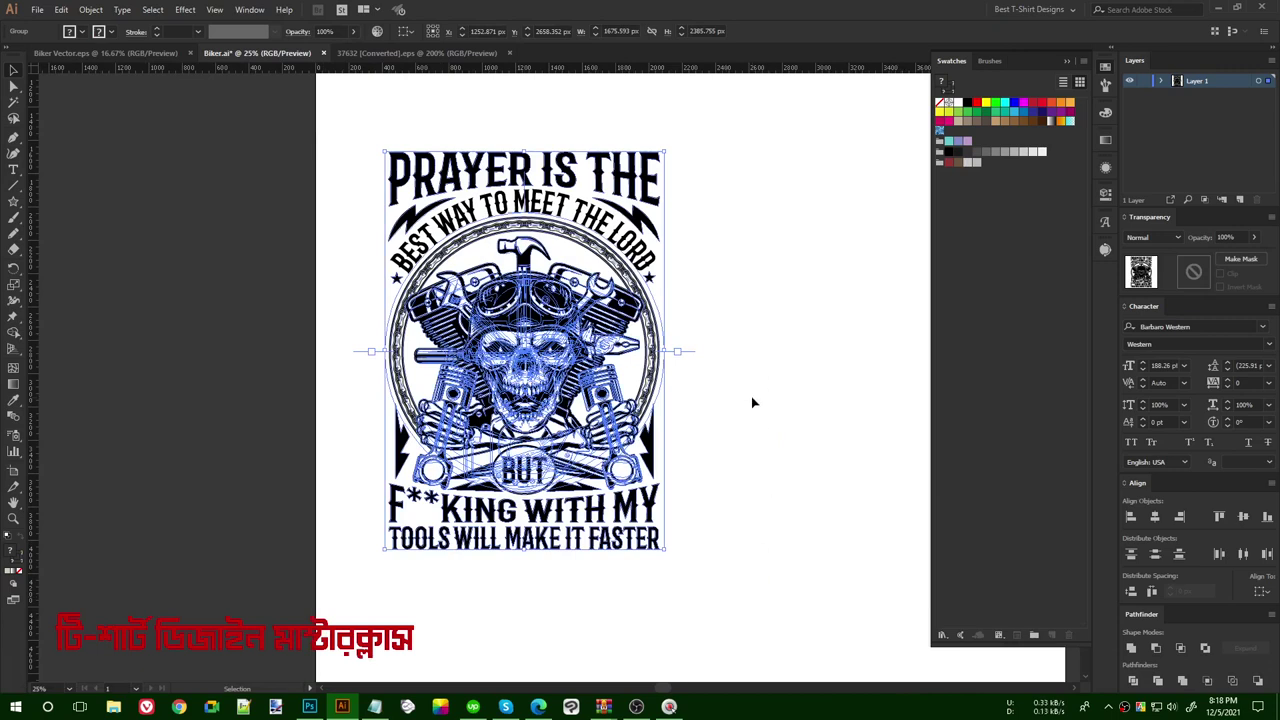
{"action": "left_click", "coordinate": [91, 9]}
{"action": "left_click", "coordinate": [128, 162]}
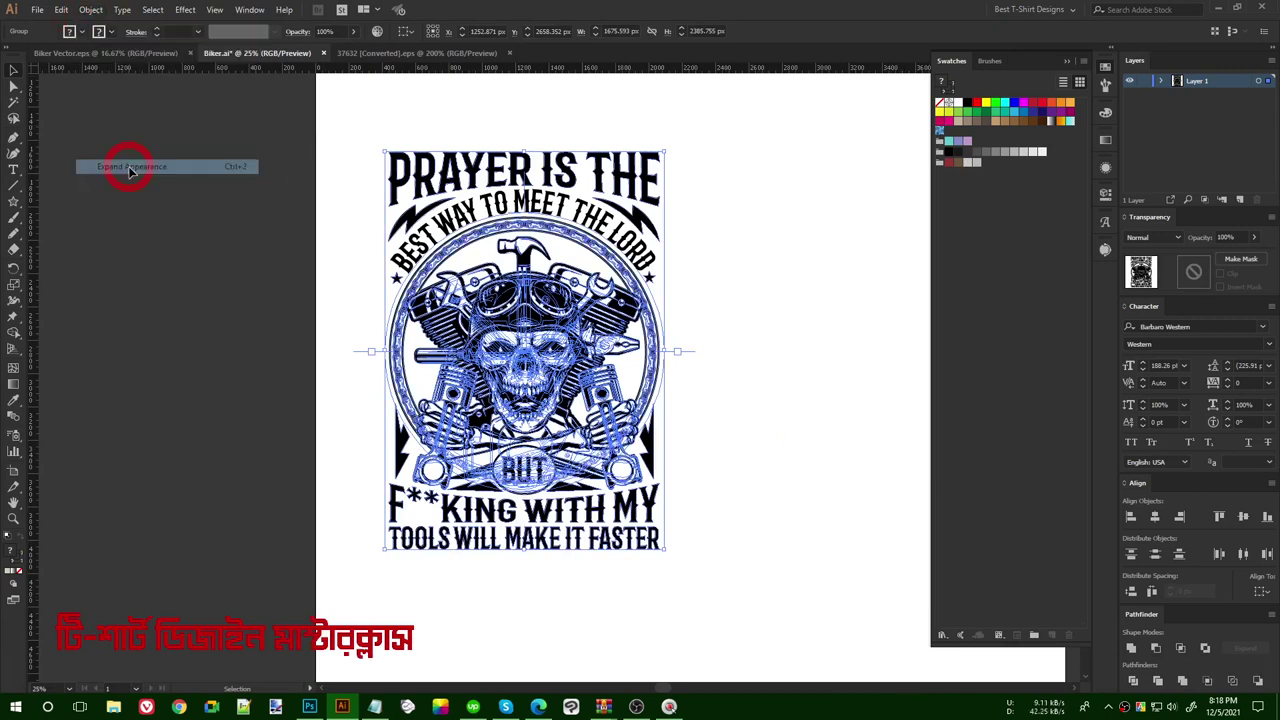
- Expand the whole artwork with Object, Fill and Stroke enabled
{"action": "left_click_drag", "start_coordinate": [342, 114], "coordinate": [734, 609]}
{"action": "left_click", "coordinate": [91, 9]}
{"action": "left_click", "coordinate": [112, 151]}
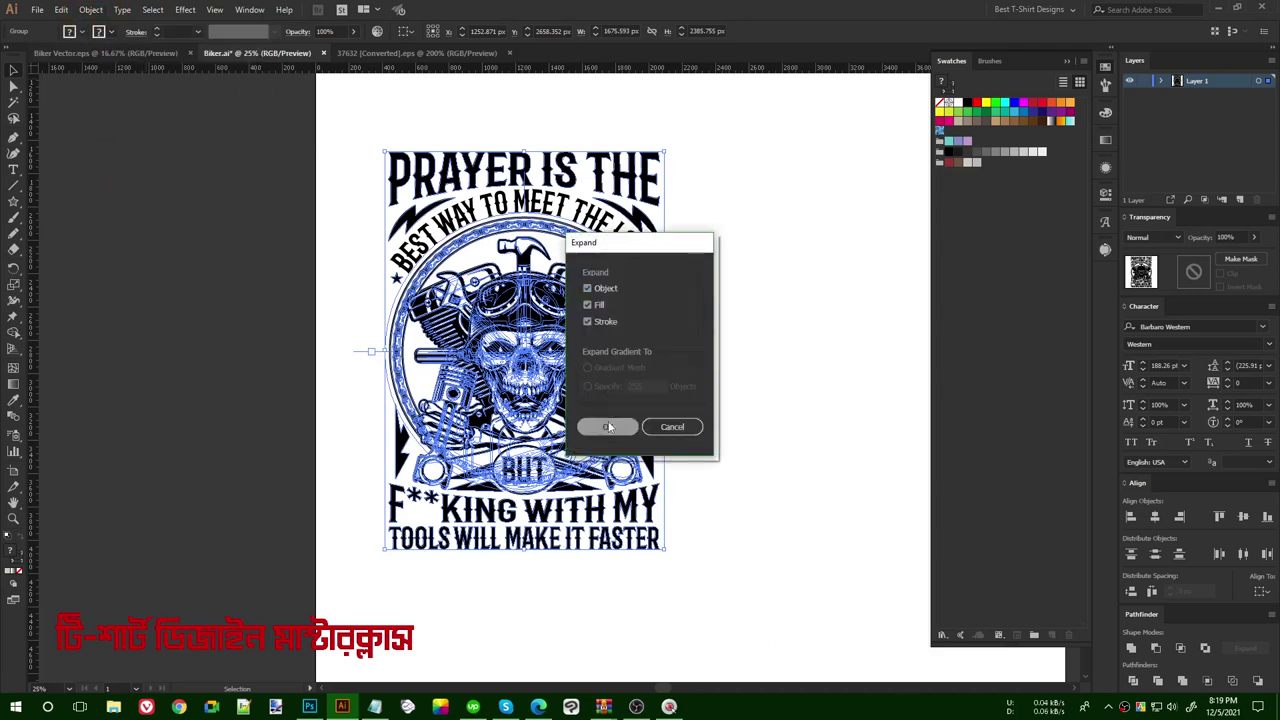
{"action": "left_click", "coordinate": [604, 425]}
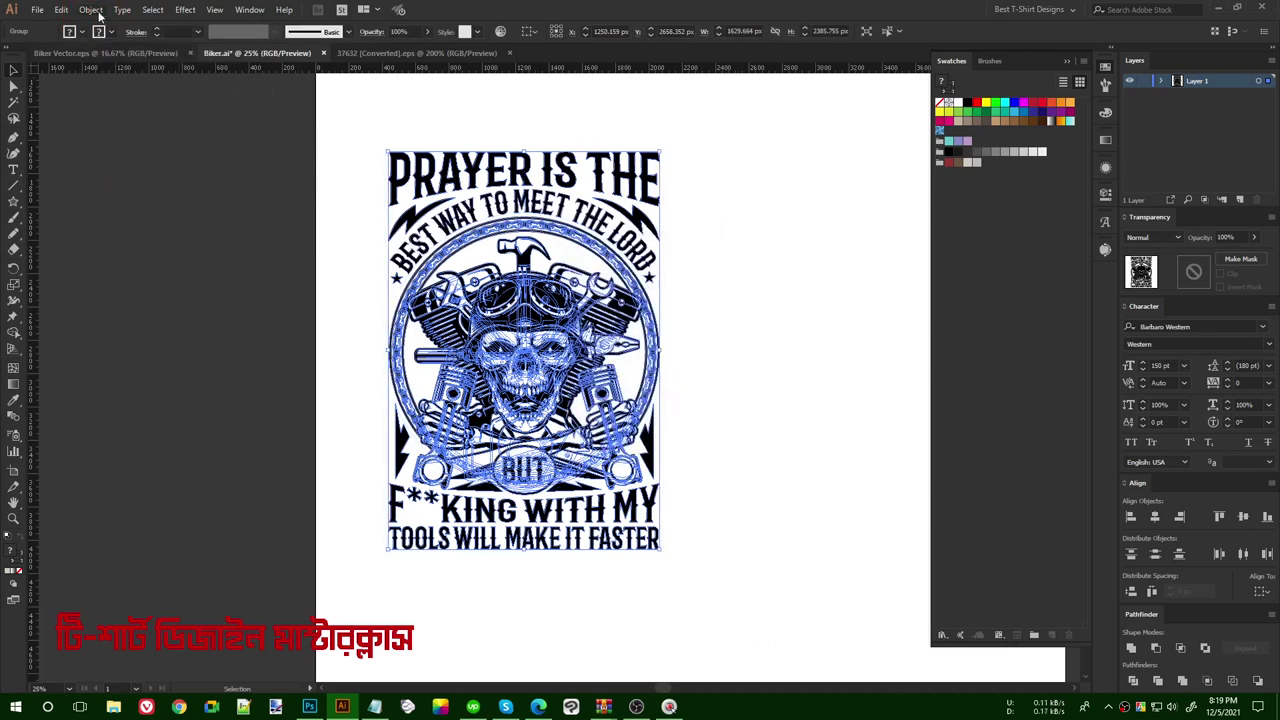
- Repeat Expand on the whole artwork three more times with Fill and Stroke enabled
{"action": "left_click", "coordinate": [91, 9]}
{"action": "left_click", "coordinate": [130, 154]}
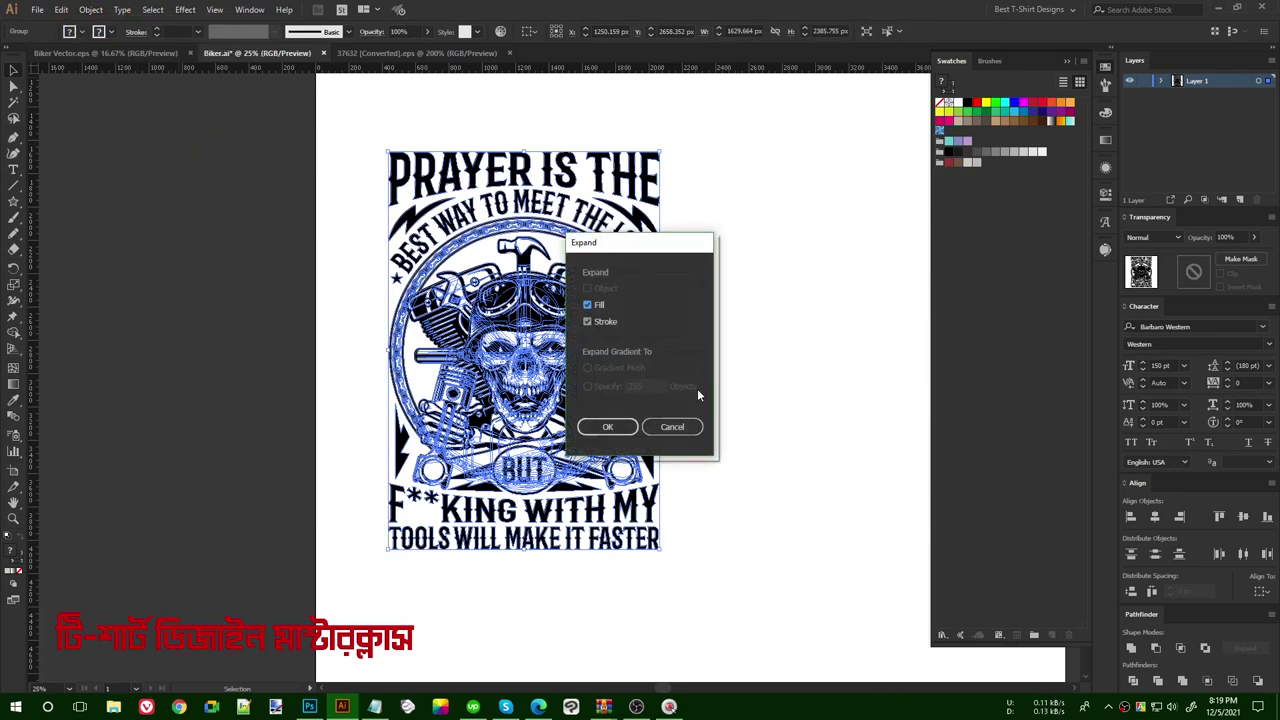
{"action": "left_click", "coordinate": [602, 424]}
{"action": "left_click", "coordinate": [91, 9]}
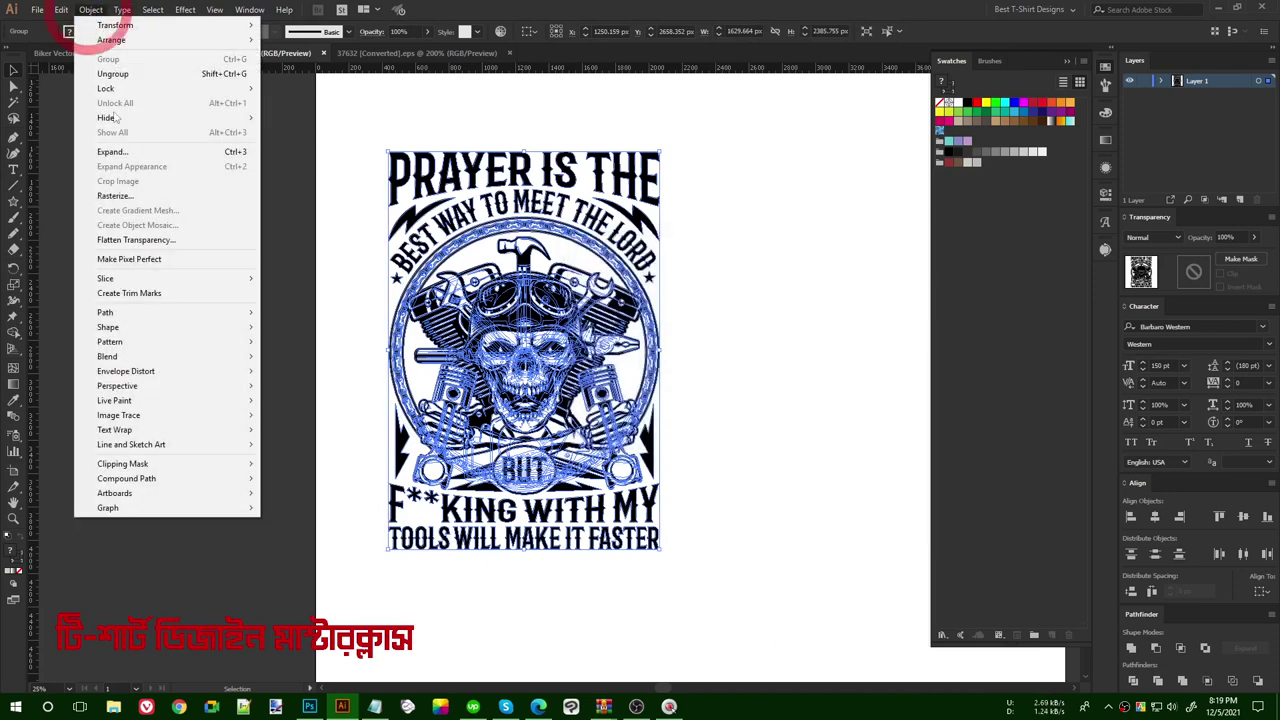
{"action": "left_click", "coordinate": [130, 154]}
{"action": "left_click", "coordinate": [607, 425]}
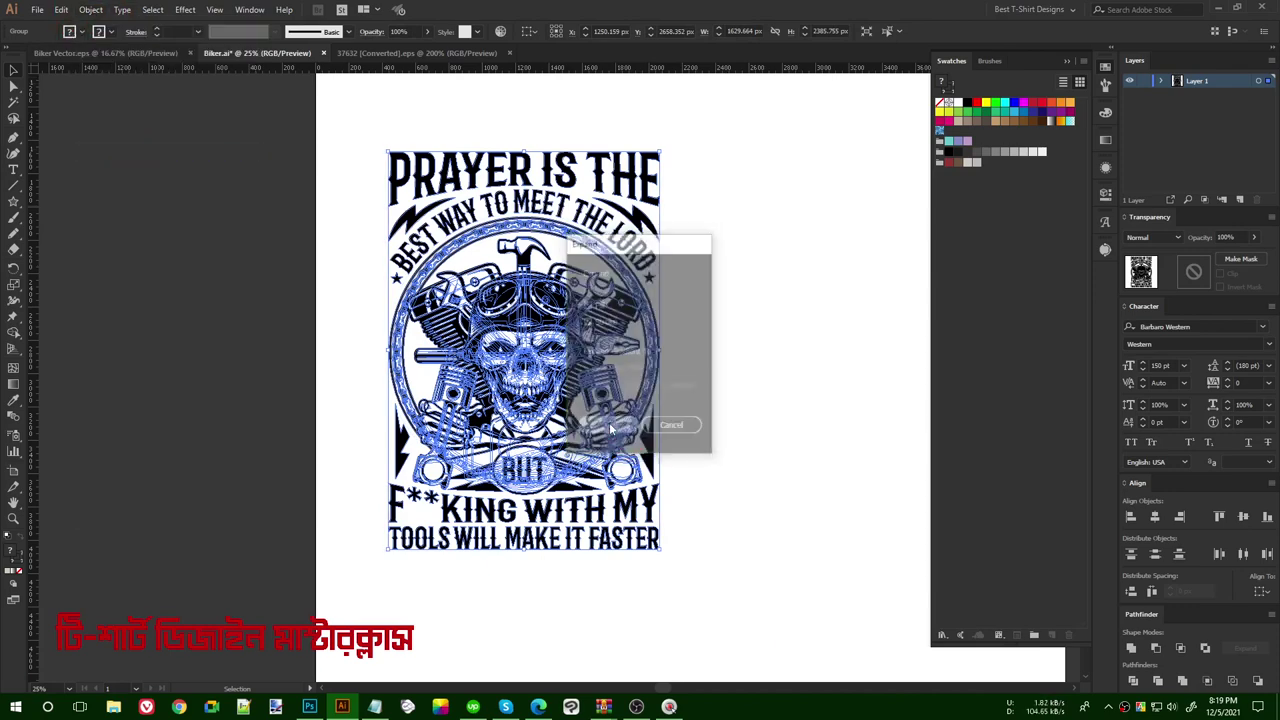
{"action": "left_click_drag", "start_coordinate": [340, 110], "coordinate": [728, 619]}
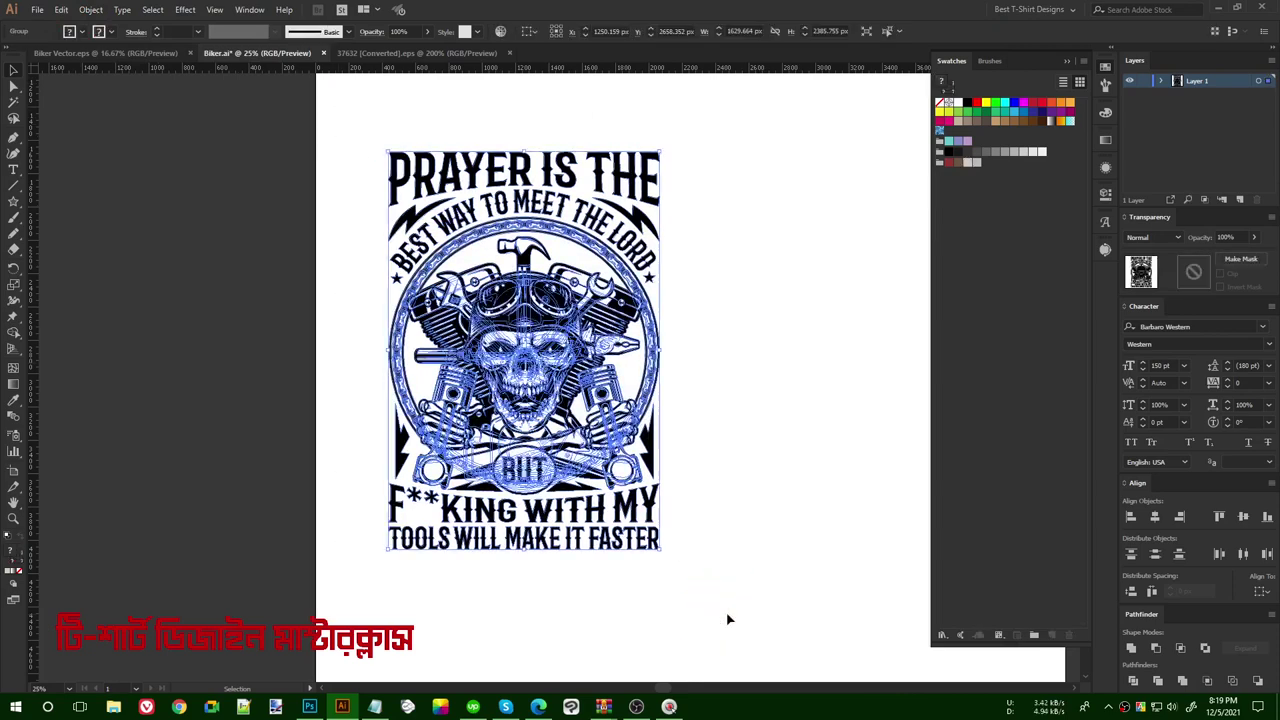
{"action": "left_click", "coordinate": [89, 10]}
{"action": "left_click", "coordinate": [130, 154]}
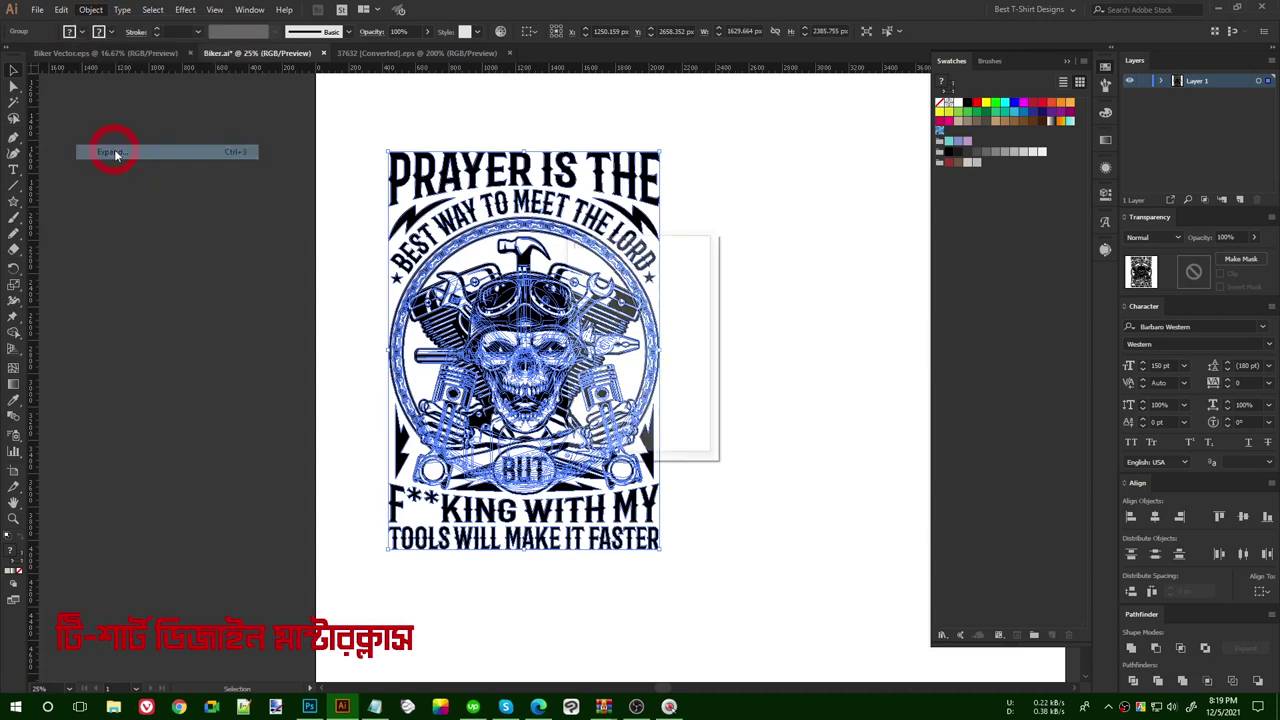
{"action": "left_click", "coordinate": [607, 427]}
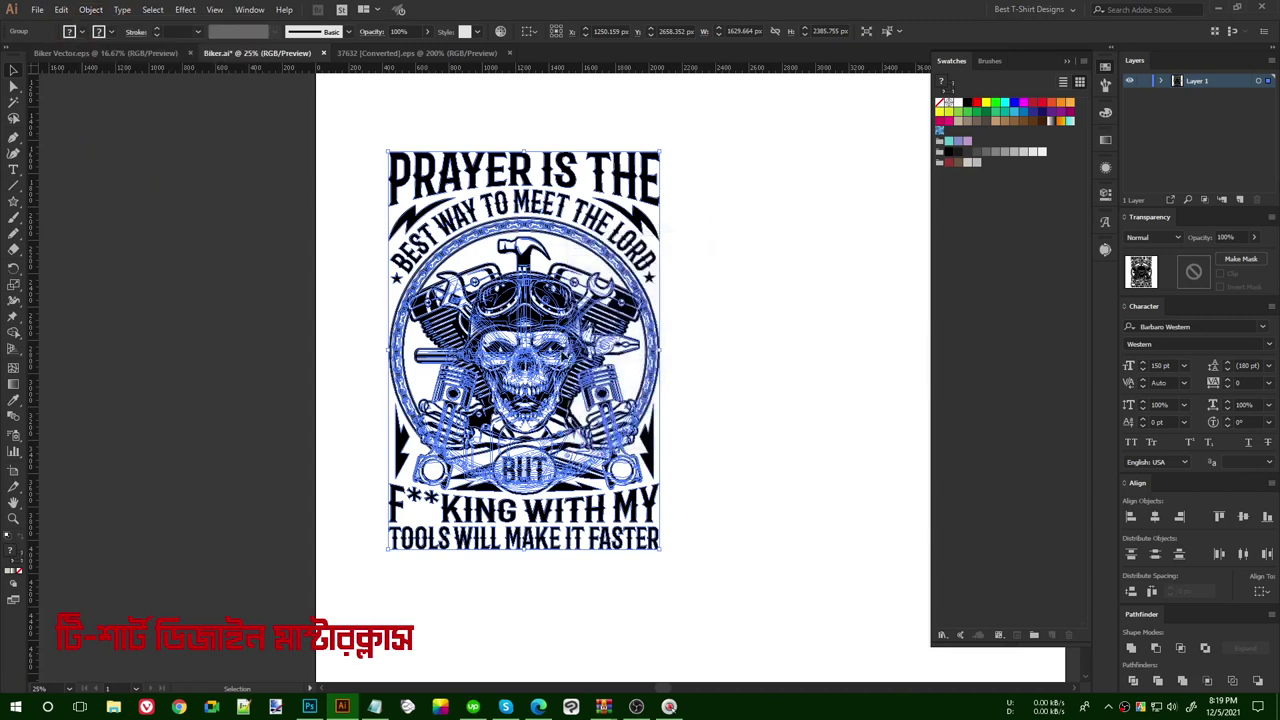
- Set the whole artwork's stroke to None and its fill to black
{"action": "left_click", "coordinate": [112, 32]}
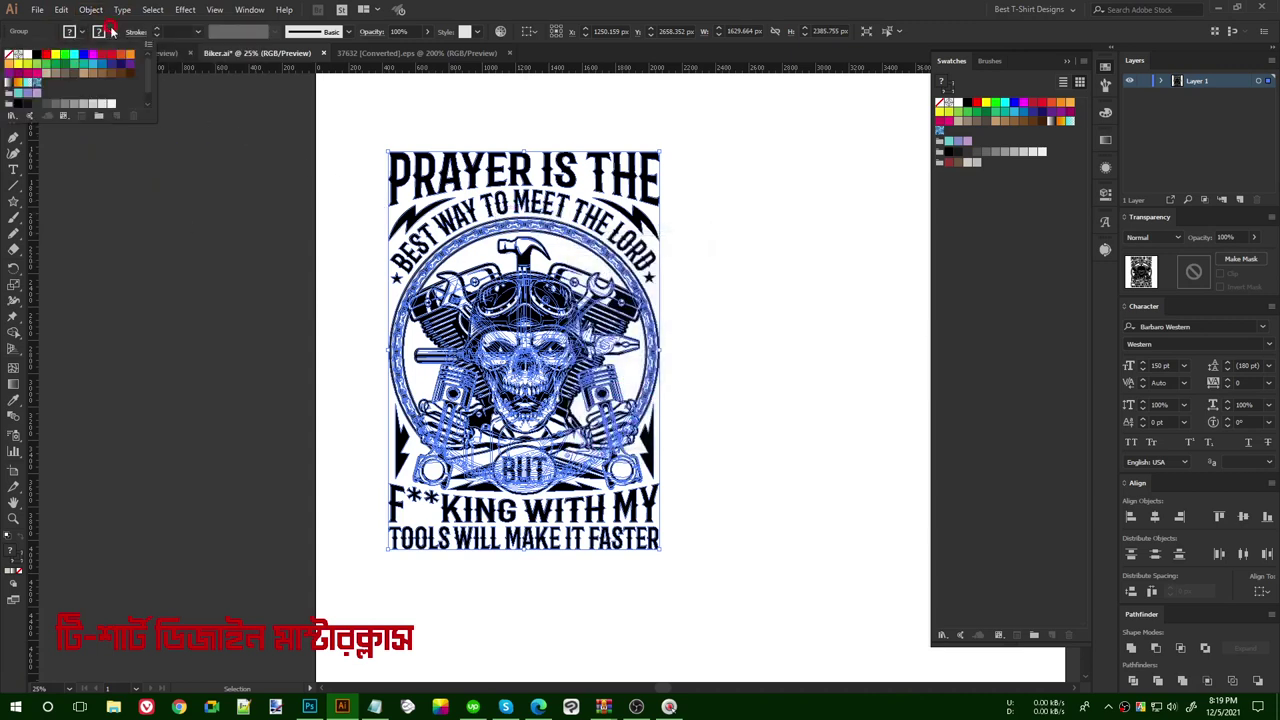
{"action": "left_click", "coordinate": [9, 55]}
{"action": "key", "text": "Escape"}
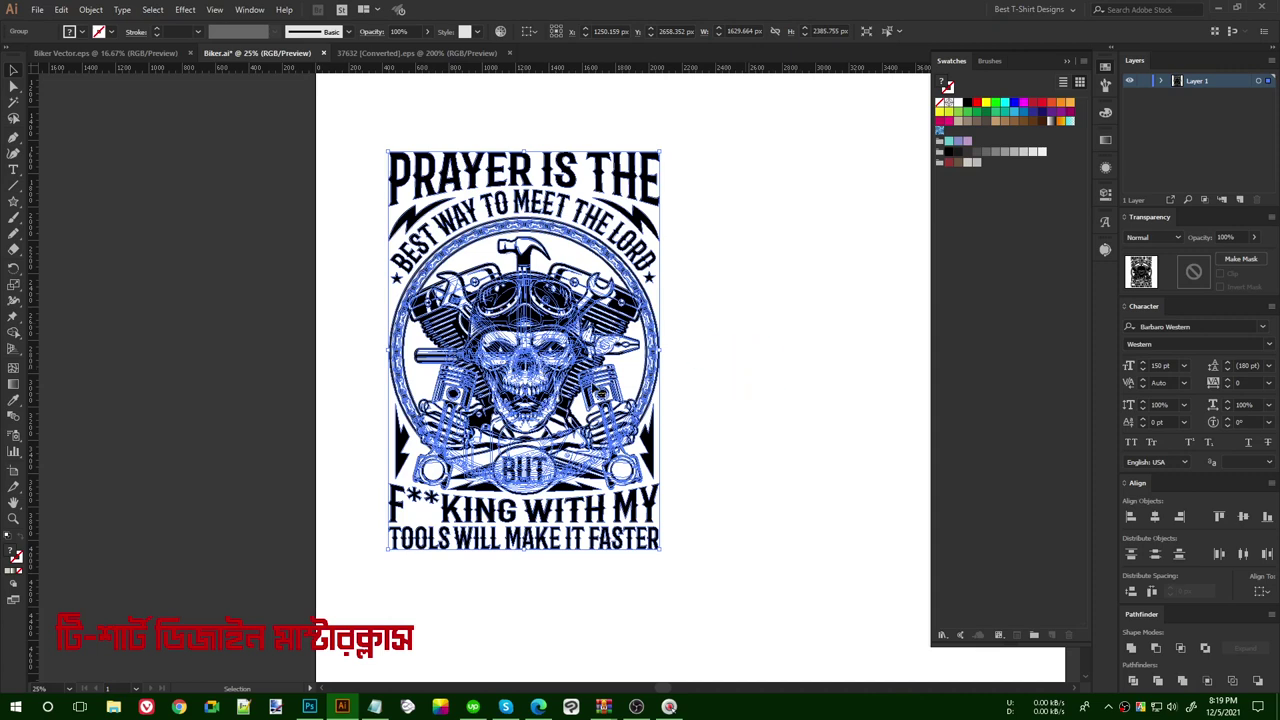
{"action": "left_click", "coordinate": [967, 103]}
{"action": "left_click_drag", "start_coordinate": [361, 132], "coordinate": [723, 594]}
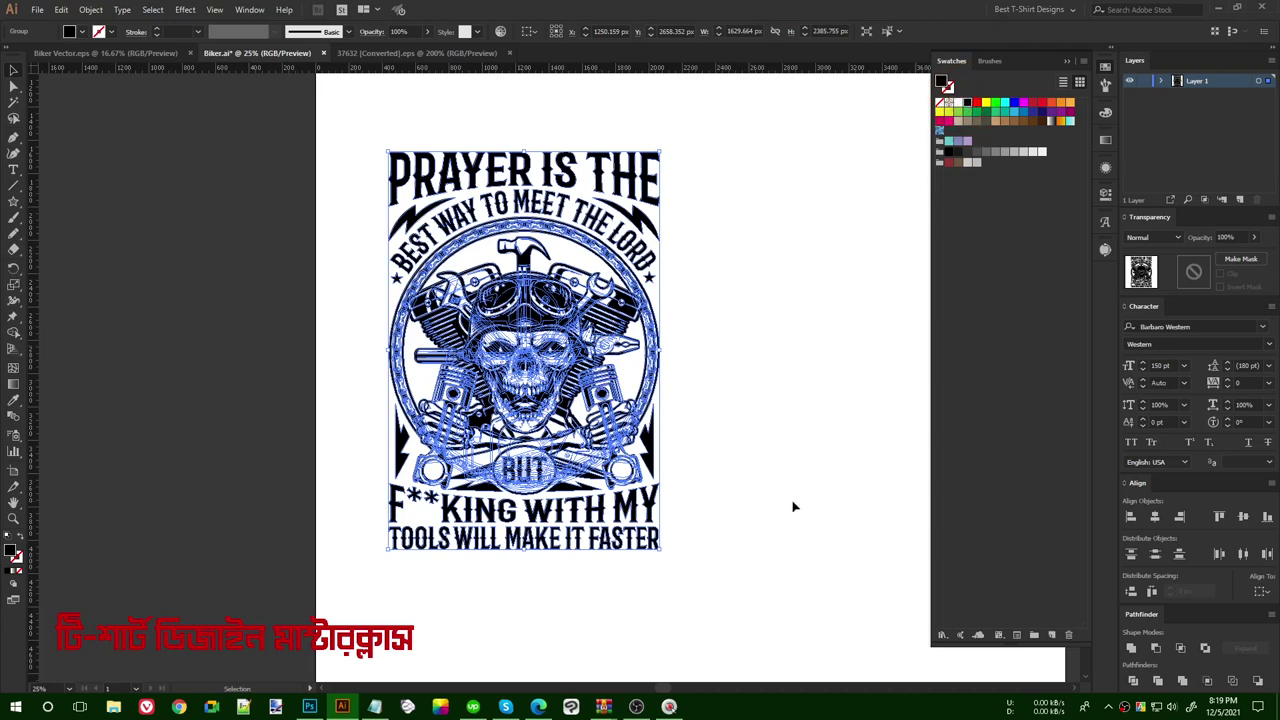
{"action": "left_click", "coordinate": [735, 446]}
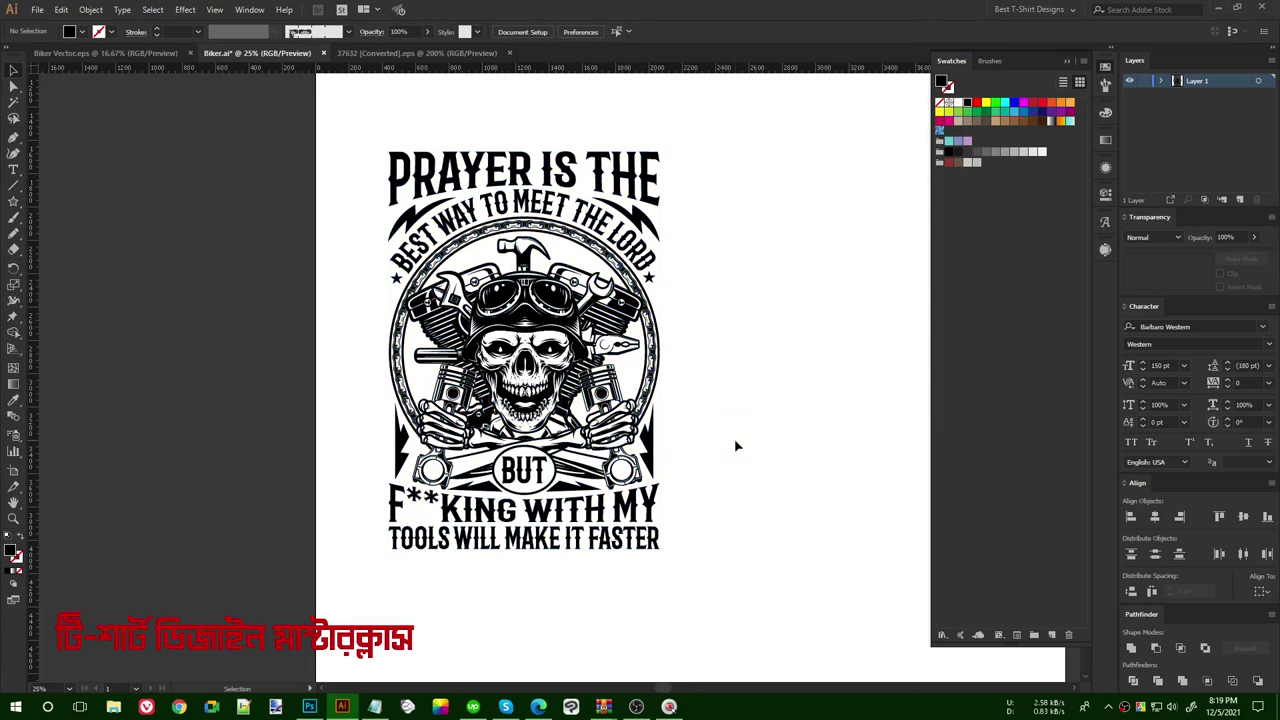
- Ungroup the whole biker artwork so its parts can be selected separately
{"action": "scroll", "coordinate": [736, 445], "scroll_direction": "up", "scroll_amount": 1}
{"action": "left_click_drag", "start_coordinate": [355, 135], "coordinate": [735, 640]}
{"action": "left_click", "coordinate": [728, 572]}
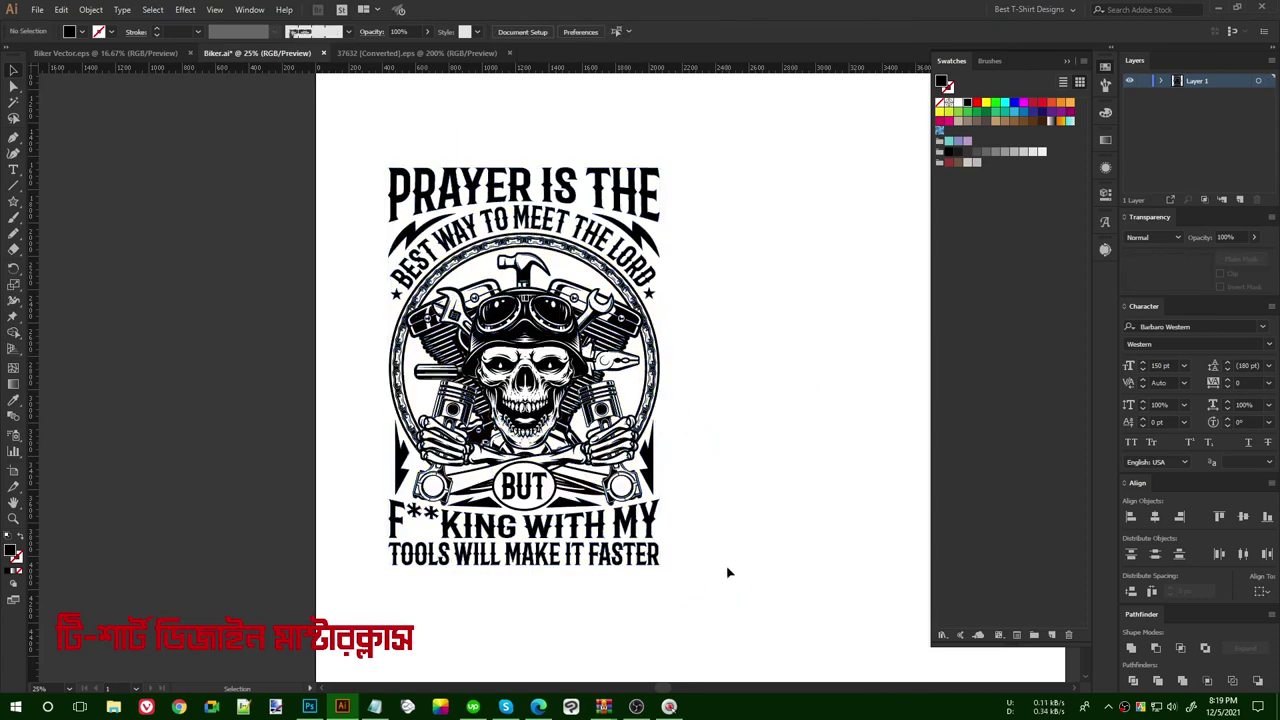
{"action": "left_click", "coordinate": [553, 536]}
{"action": "right_click", "coordinate": [550, 530]}
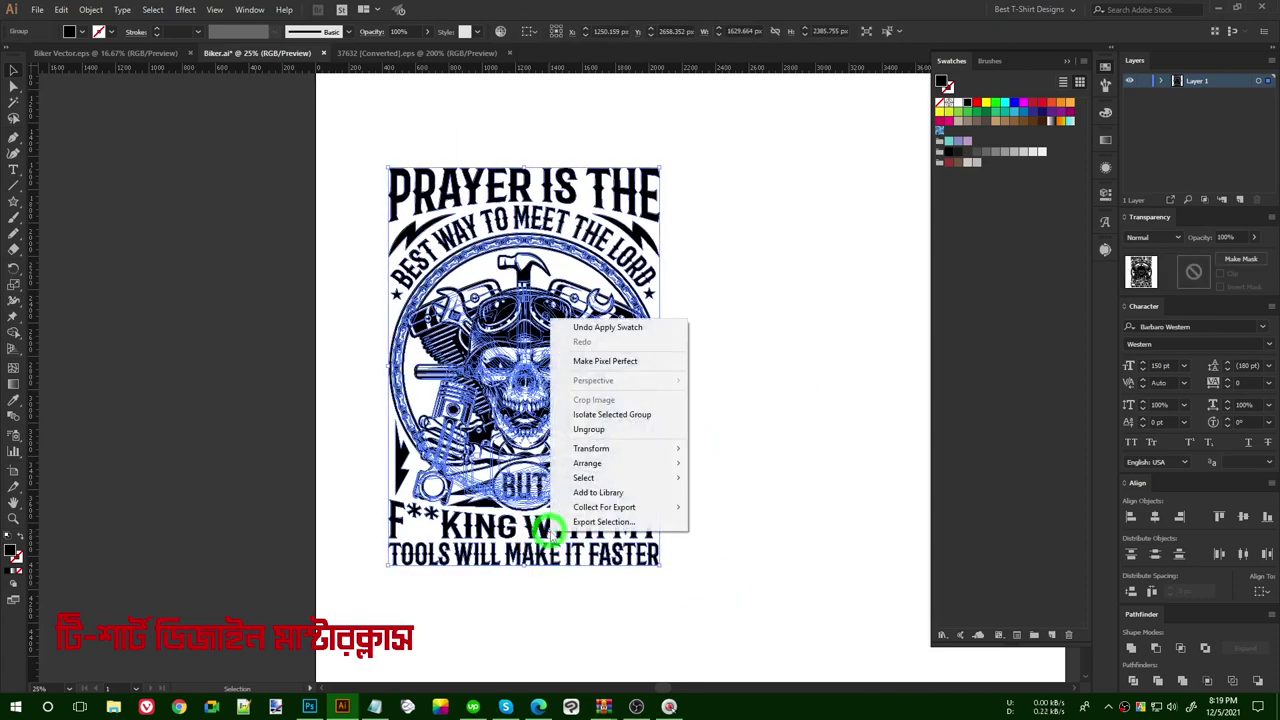
{"action": "left_click", "coordinate": [589, 429]}
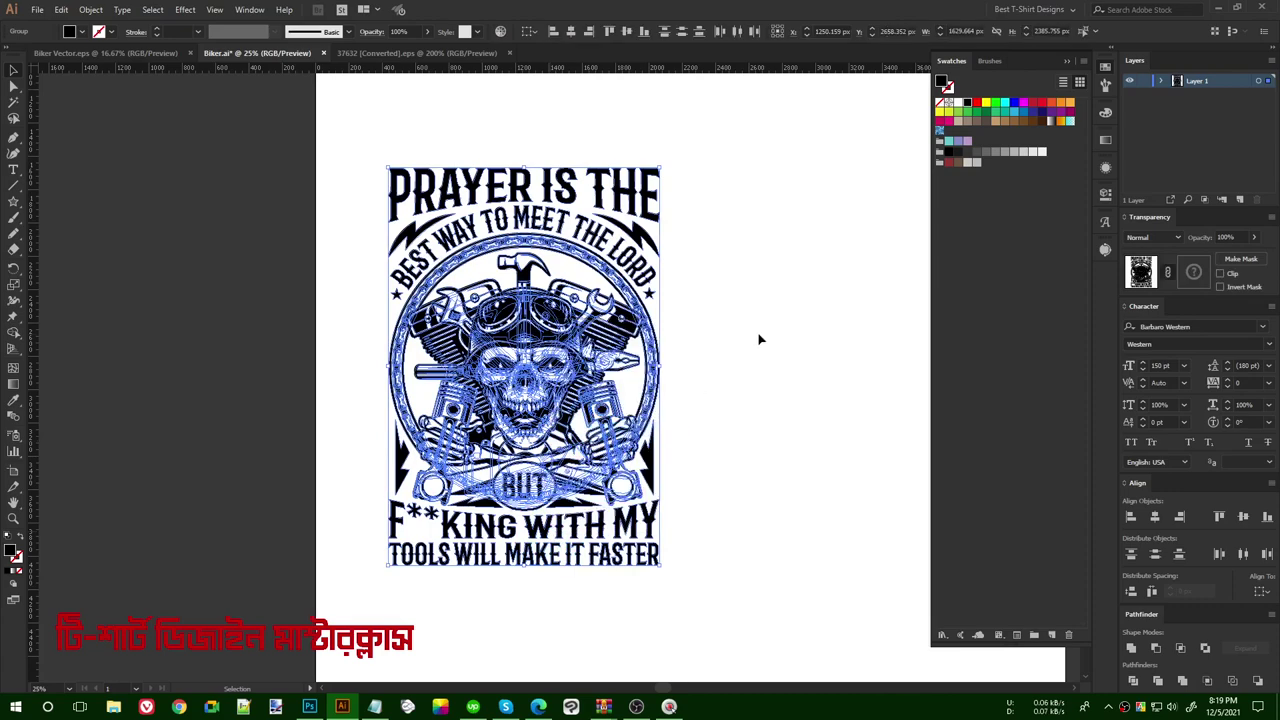
{"action": "left_click", "coordinate": [671, 325]}
- Fill the headline, arched line, upper lightning bolts, small stars and the two lowest text lines with the saved dark red swatch
{"action": "left_click", "coordinate": [630, 195]}
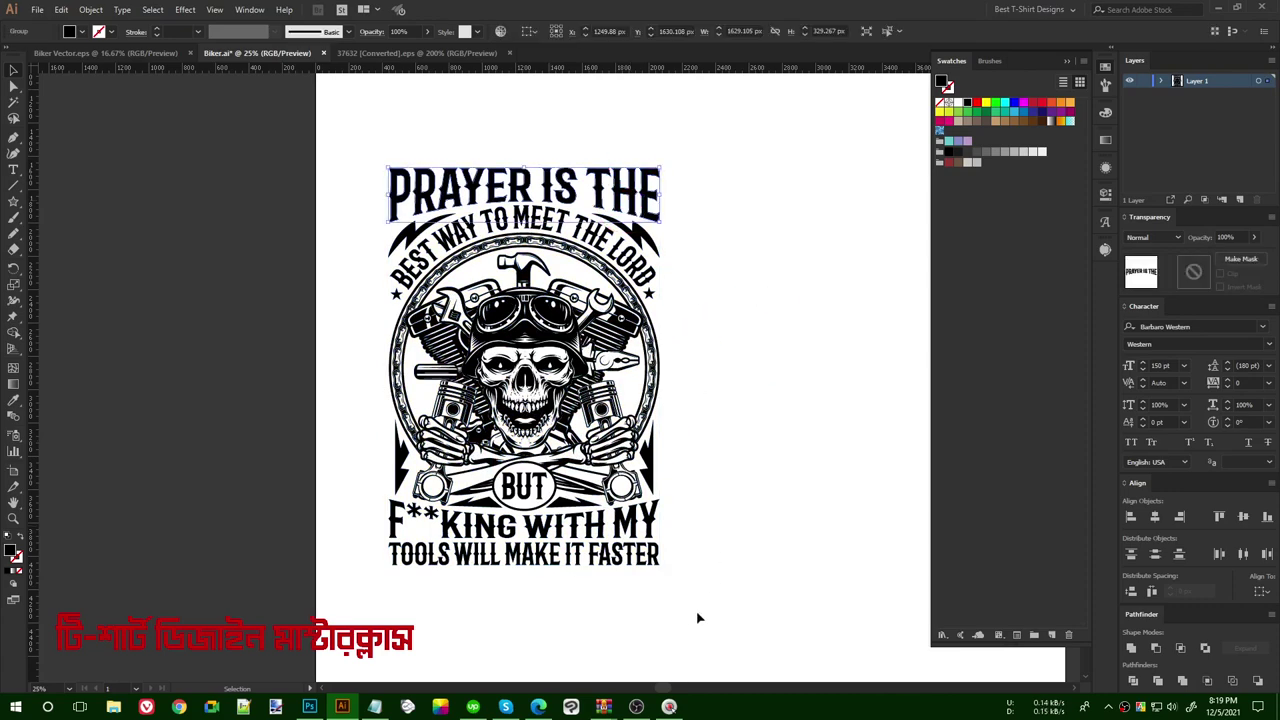
{"action": "left_click_drag", "start_coordinate": [385, 548], "coordinate": [354, 531]}
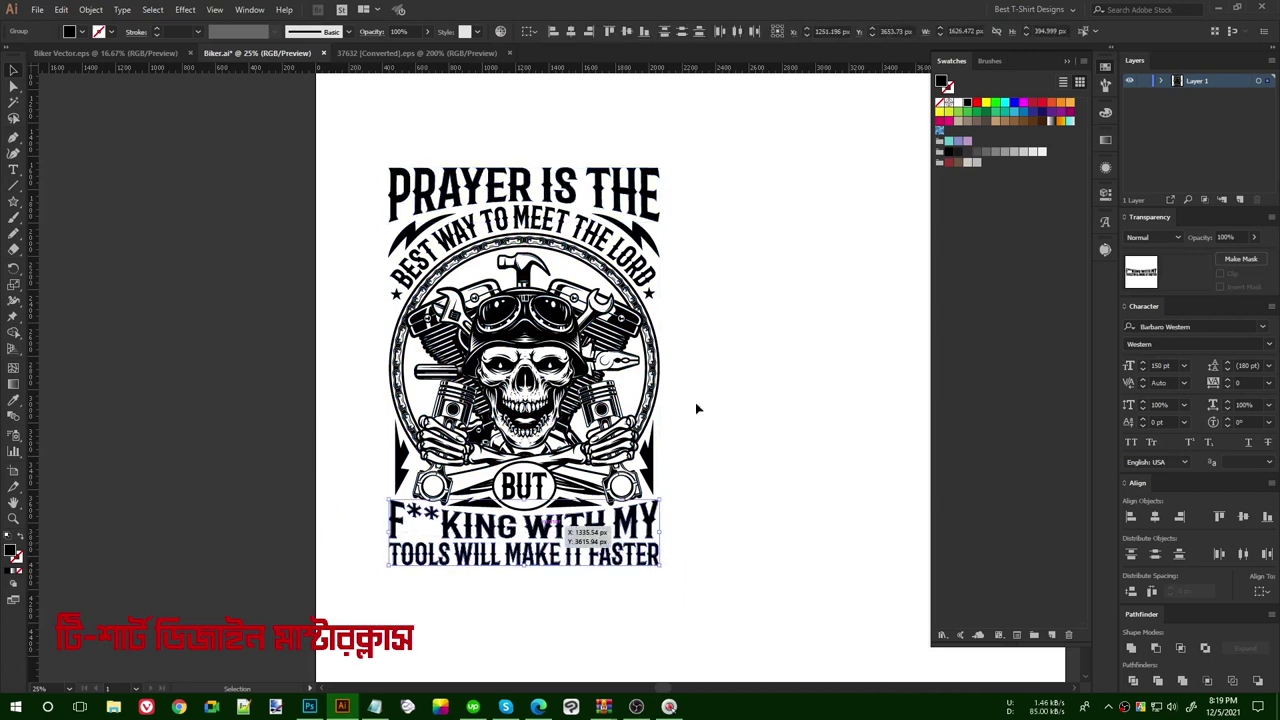
{"action": "left_click", "coordinate": [636, 258], "text": "shift"}
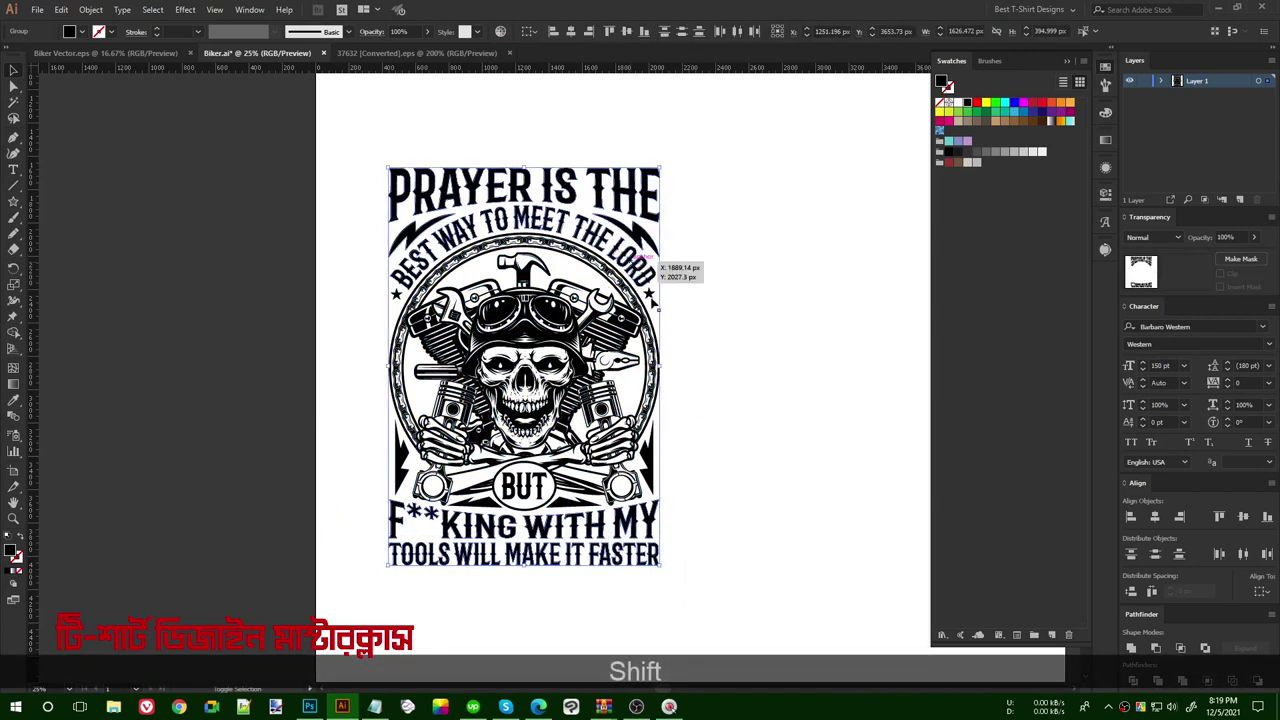
{"action": "left_click", "coordinate": [395, 293], "text": "shift"}
{"action": "left_click", "coordinate": [948, 162]}
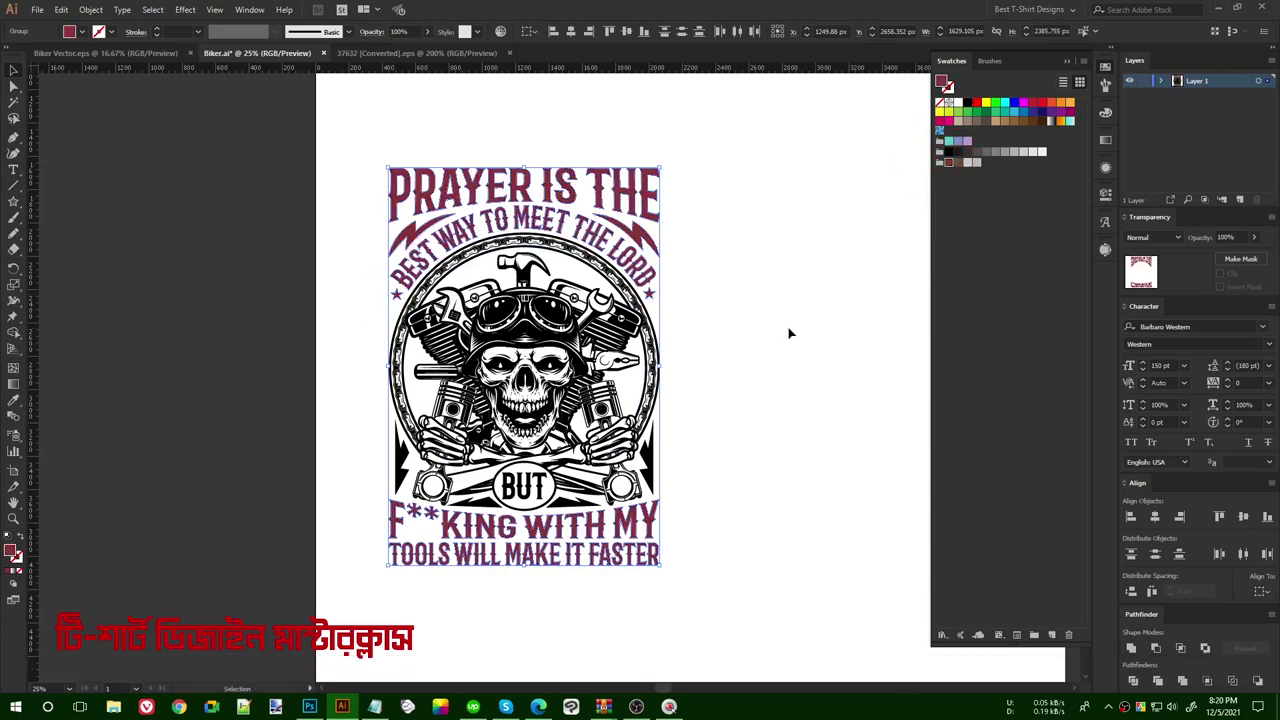
{"action": "left_click", "coordinate": [789, 333]}
{"action": "scroll", "coordinate": [594, 129], "scroll_direction": "up", "scroll_amount": 1}
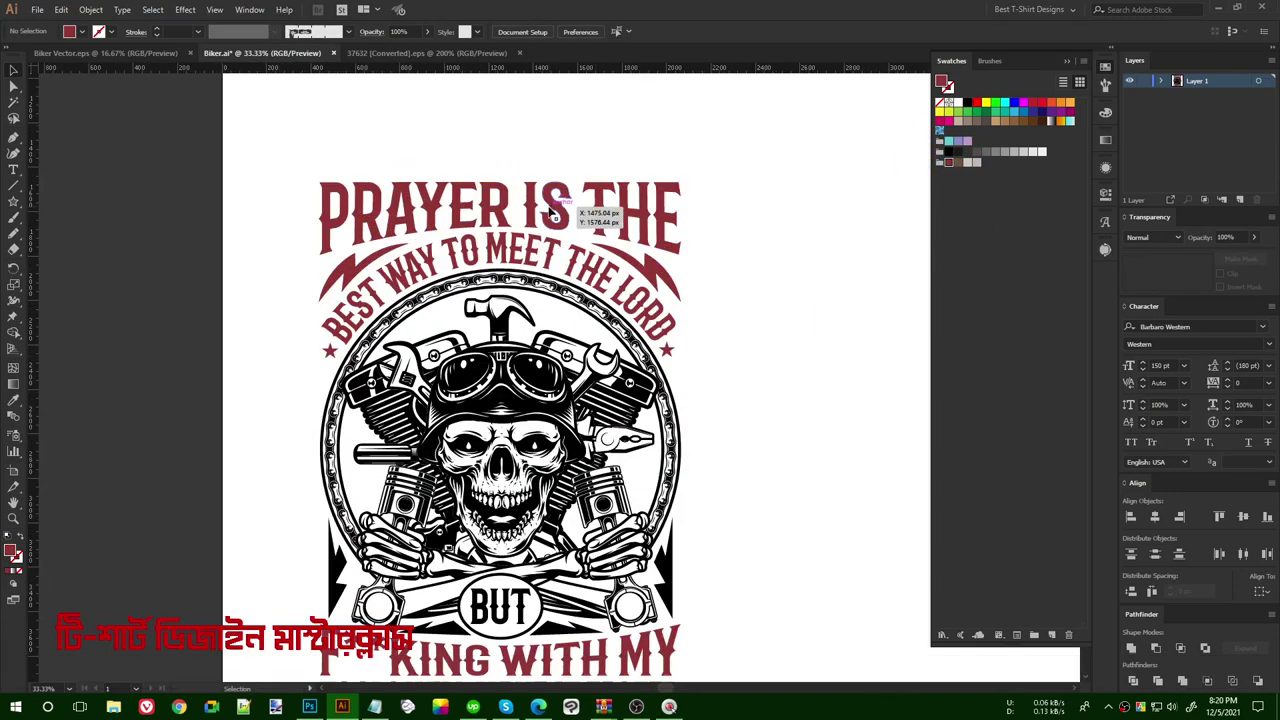
- Fill the headline "PRAYER IS THE" with the saved light grey swatch (R=206 G=202 B=193)
{"action": "left_click", "coordinate": [570, 212]}
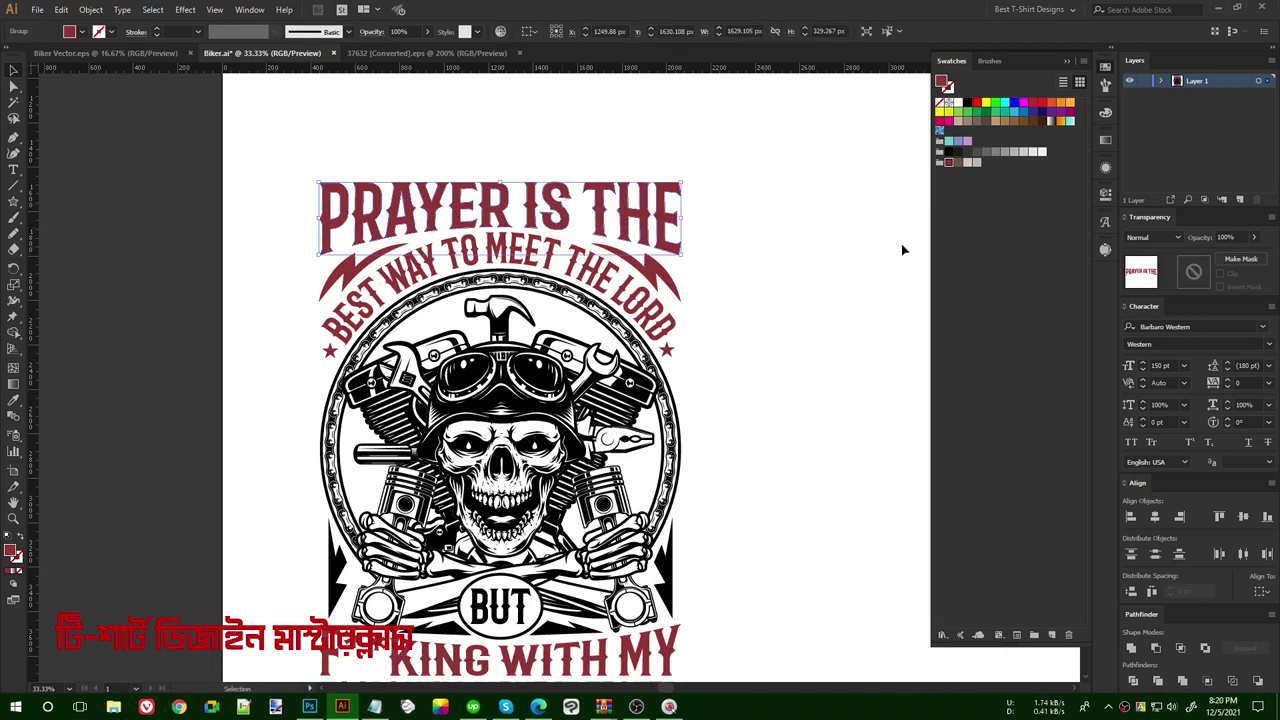
{"action": "left_click", "coordinate": [966, 162]}
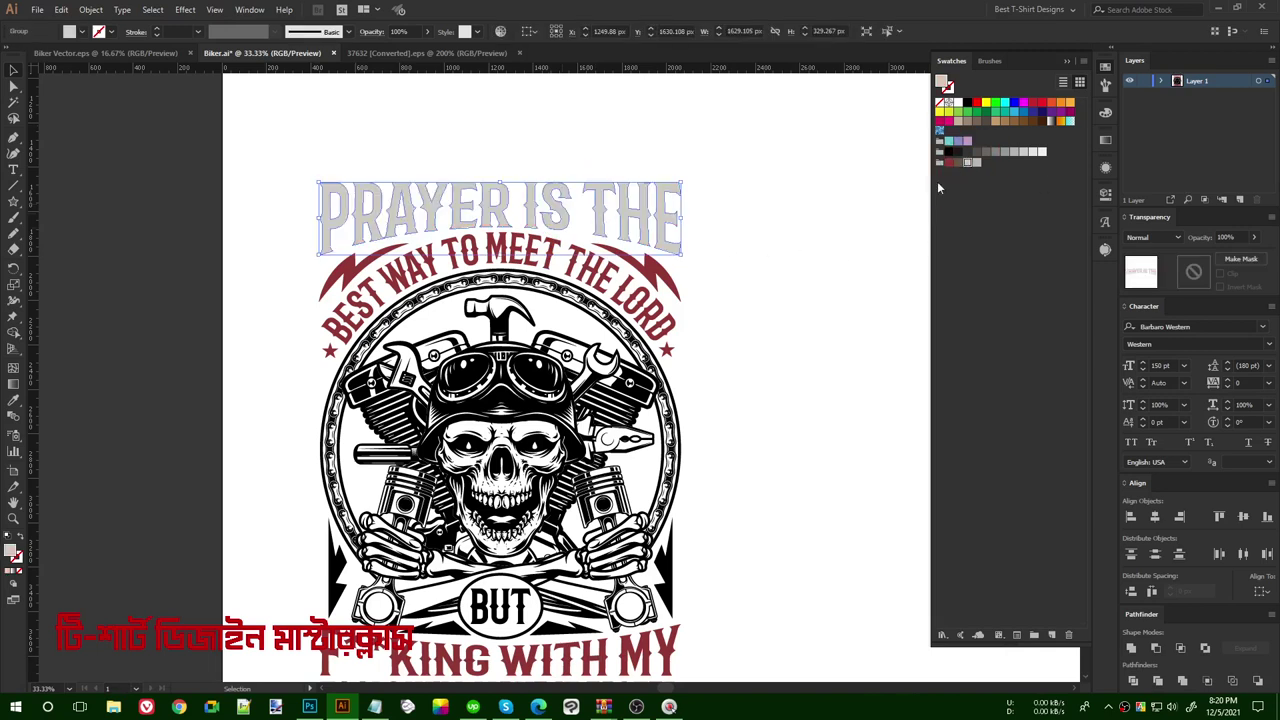
{"action": "left_click", "coordinate": [714, 326]}
{"action": "scroll", "coordinate": [714, 330], "scroll_direction": "down", "scroll_amount": 3}
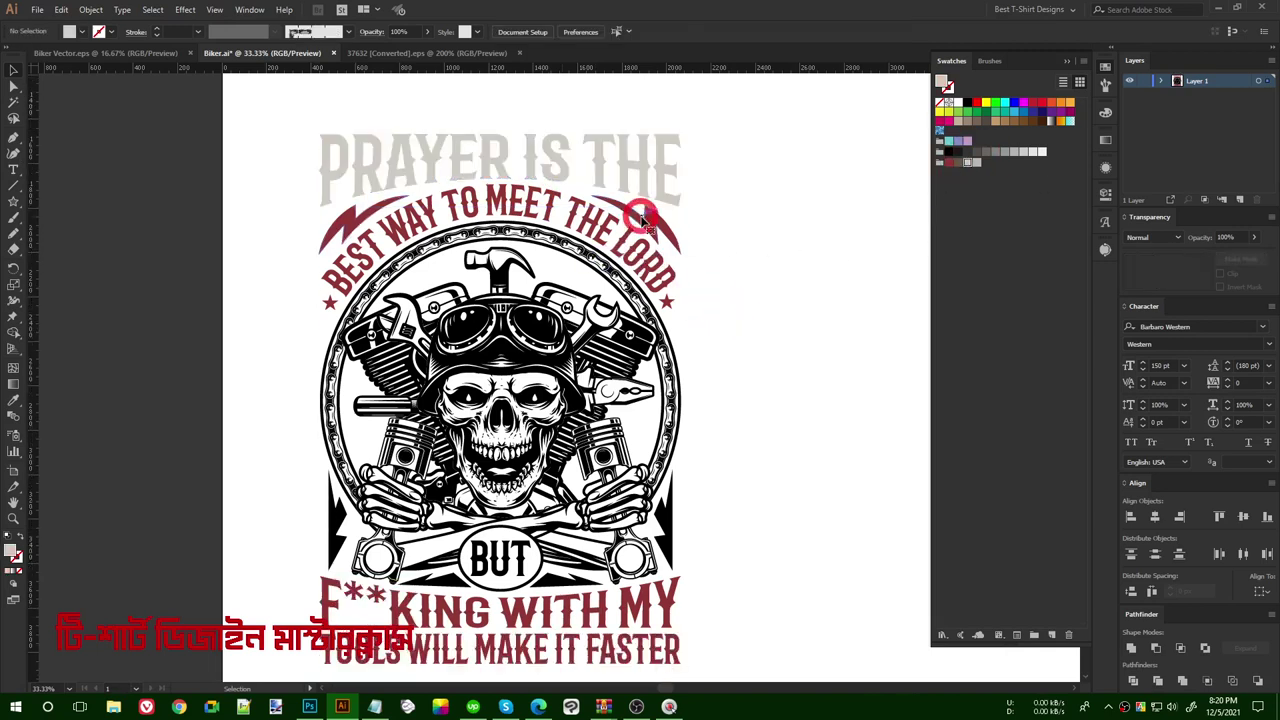
- Fill the upper pair of lightning bolts and both small stars with the saved brown swatch
{"action": "left_click", "coordinate": [643, 218]}
{"action": "left_click", "coordinate": [959, 162]}
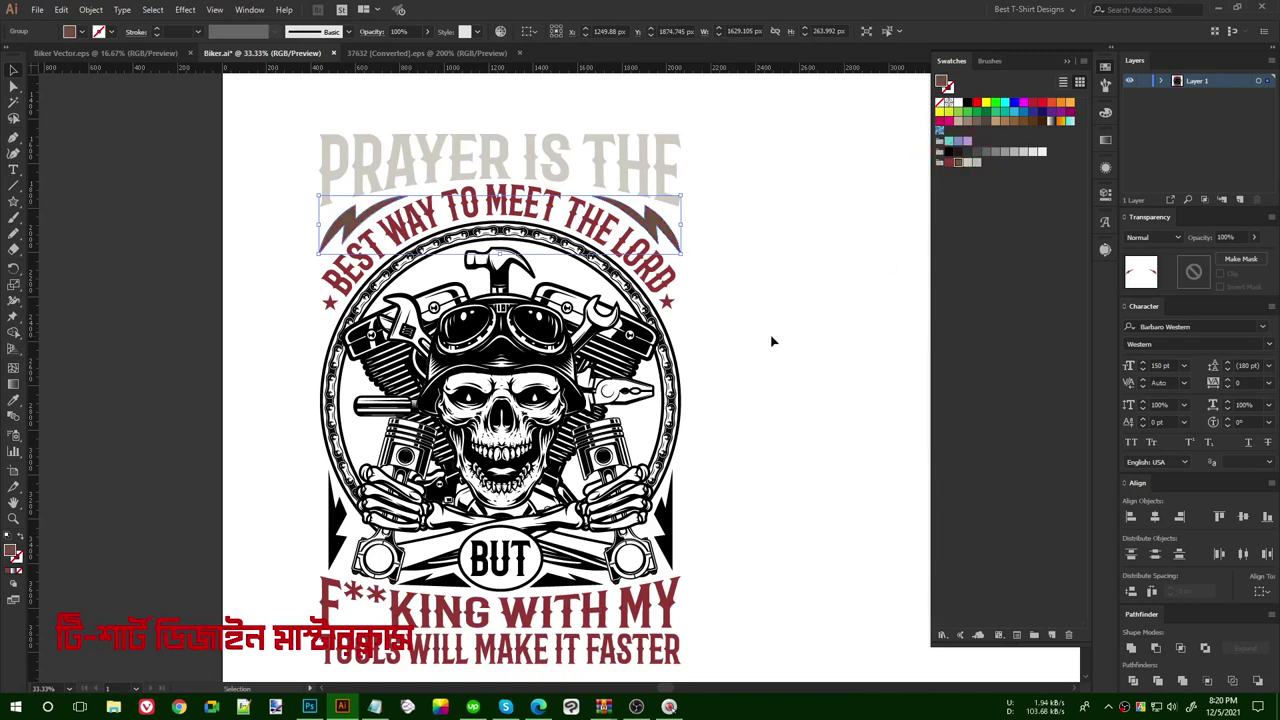
{"action": "left_click", "coordinate": [670, 303]}
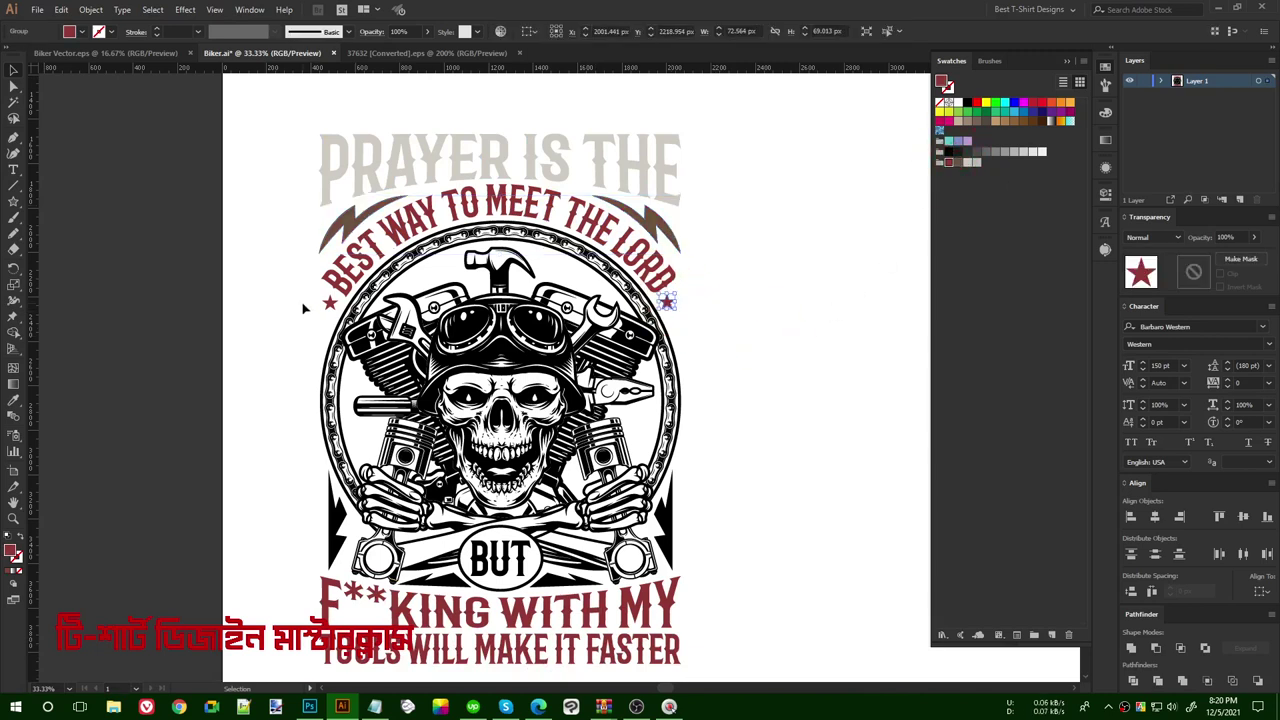
{"action": "left_click", "coordinate": [329, 303], "text": "shift"}
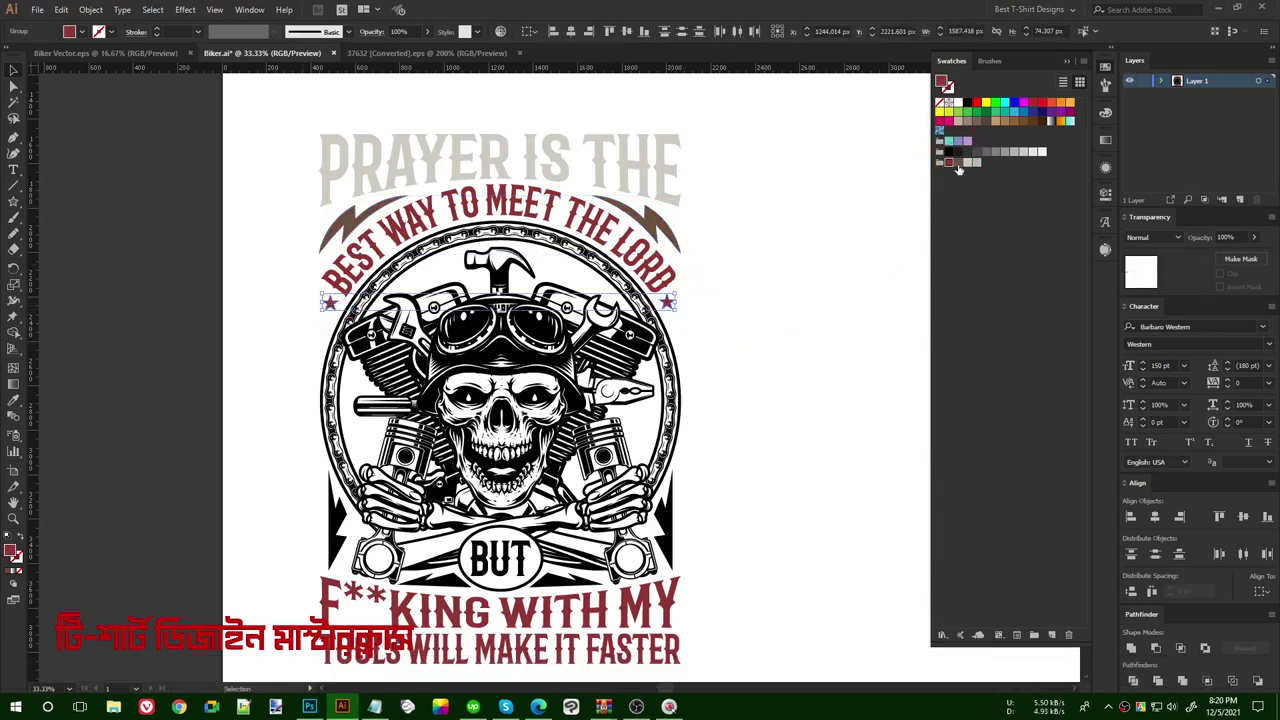
{"action": "left_click", "coordinate": [757, 368]}
{"action": "scroll", "coordinate": [757, 375], "scroll_direction": "down", "scroll_amount": 3}
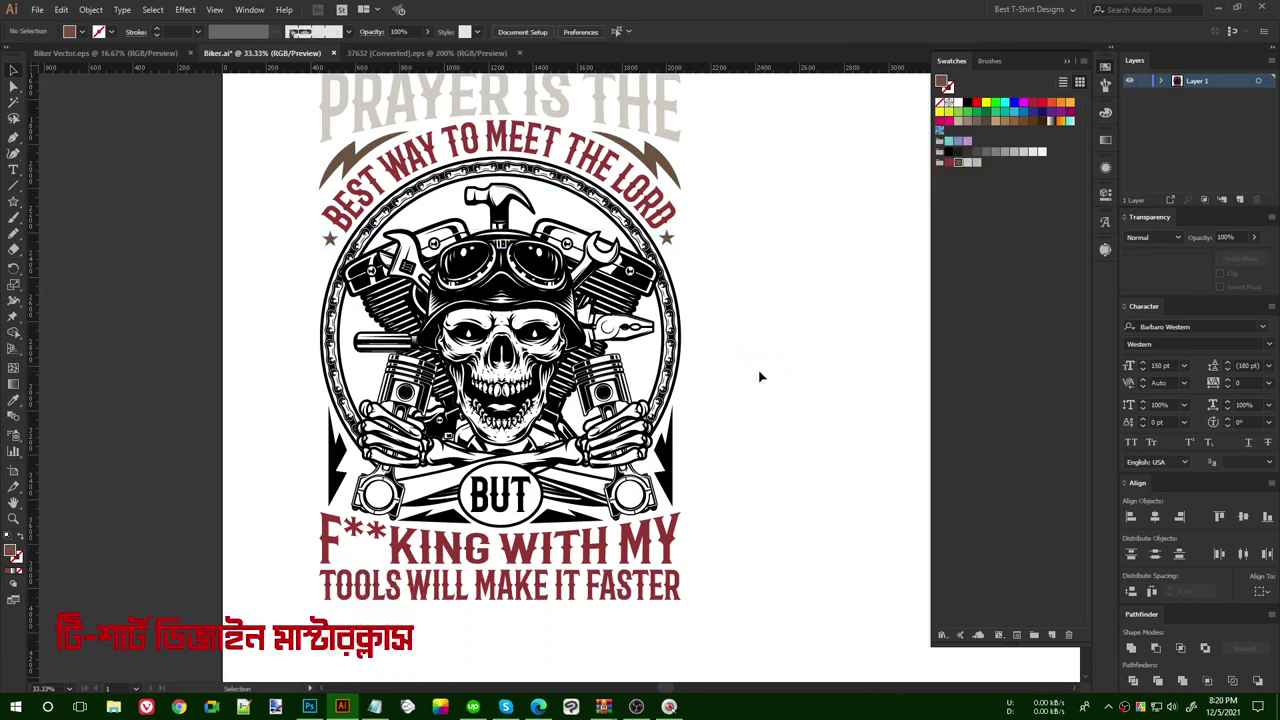
- Fill the lowest text line "TOOLS WILL MAKE IT FASTER" with the saved light grey swatch (R=206 G=202 B=193)
{"action": "scroll", "coordinate": [757, 375], "scroll_direction": "up", "scroll_amount": 2}
{"action": "scroll", "coordinate": [766, 354], "scroll_direction": "down", "scroll_amount": 2}
{"action": "scroll", "coordinate": [766, 354], "scroll_direction": "up", "scroll_amount": 3}
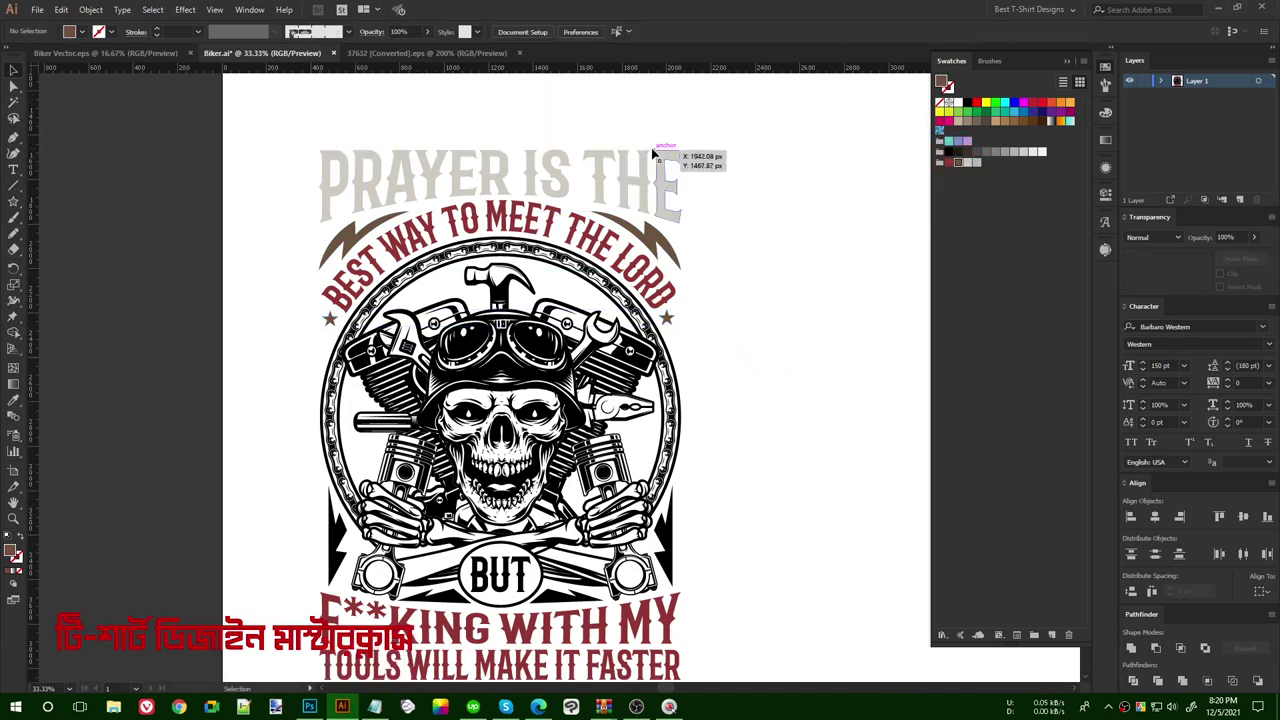
{"action": "scroll", "coordinate": [720, 377], "scroll_direction": "down", "scroll_amount": 2}
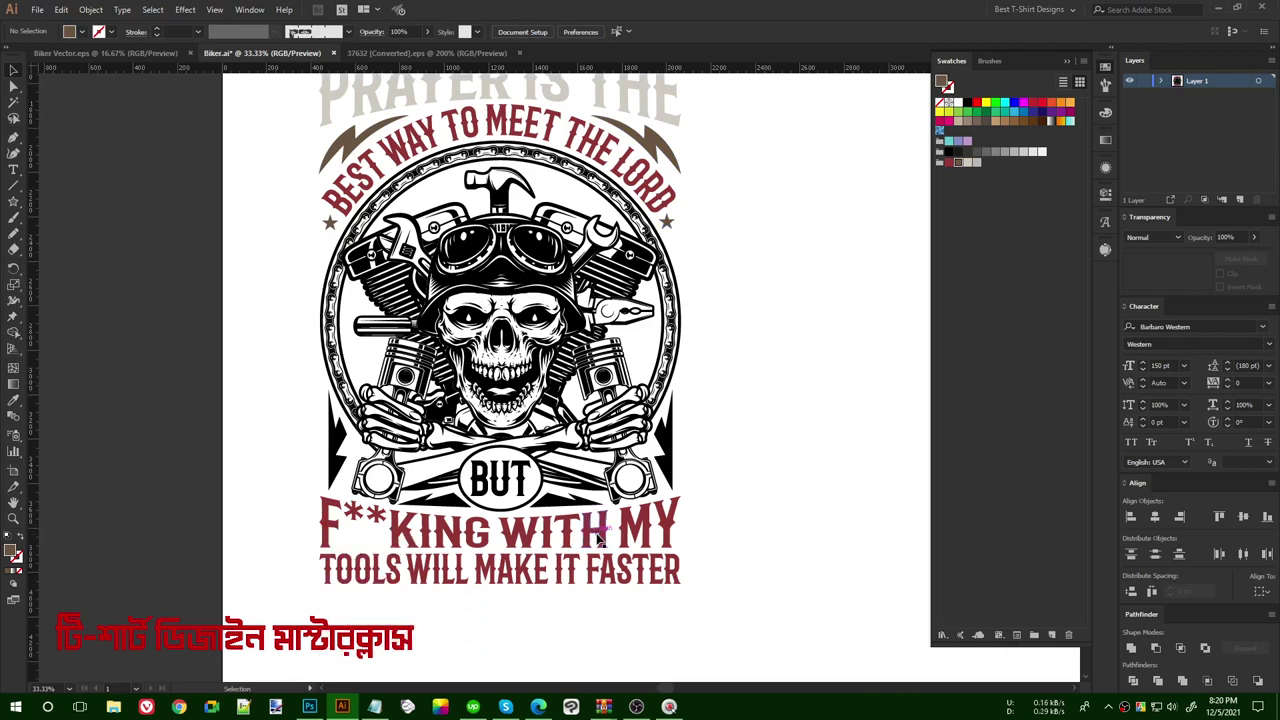
{"action": "left_click", "coordinate": [600, 570]}
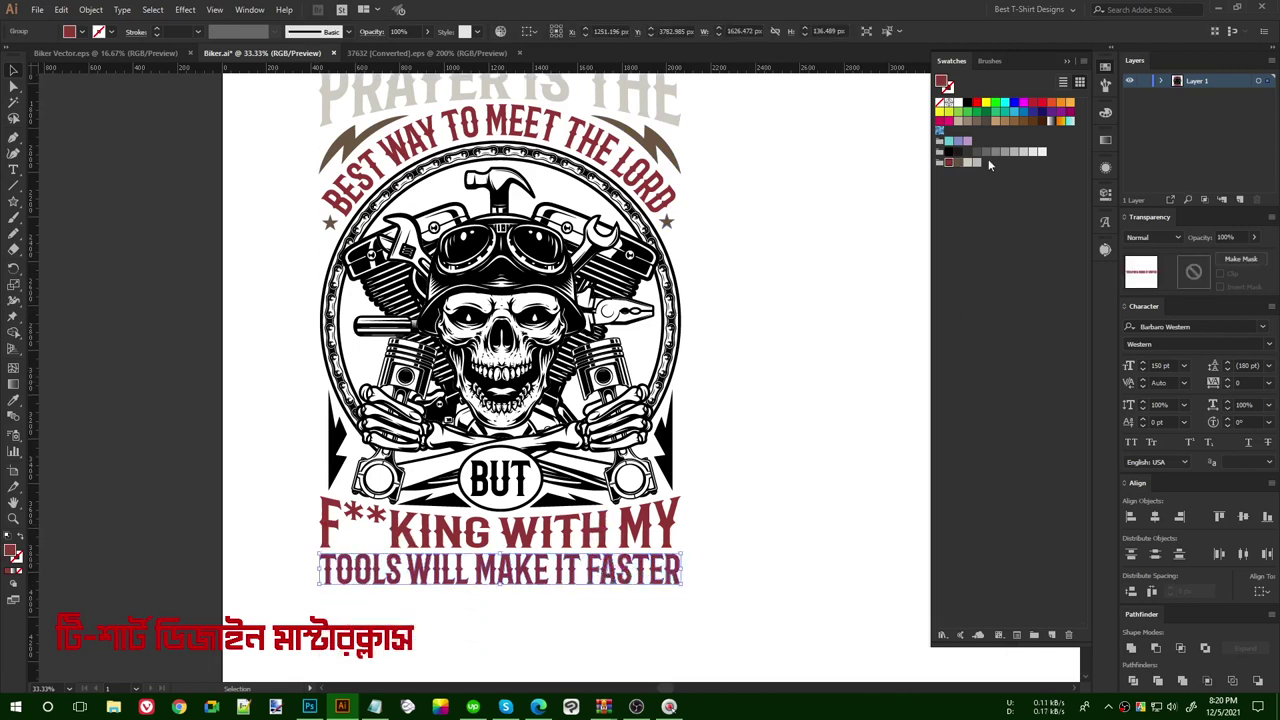
{"action": "left_click", "coordinate": [967, 163]}
{"action": "left_click", "coordinate": [768, 485]}
- Fill the black lightning bolts at both lower sides of the design with the saved brown swatch
{"action": "left_click", "coordinate": [675, 450]}
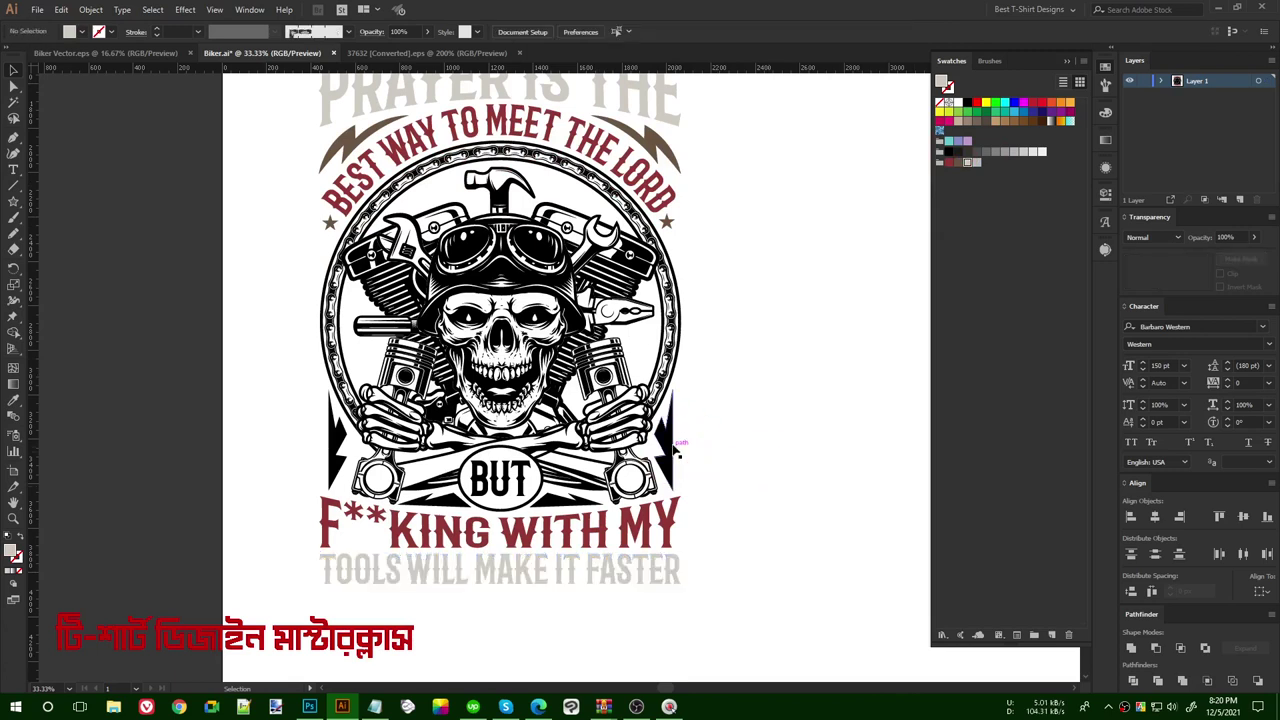
{"action": "left_click", "coordinate": [675, 450]}
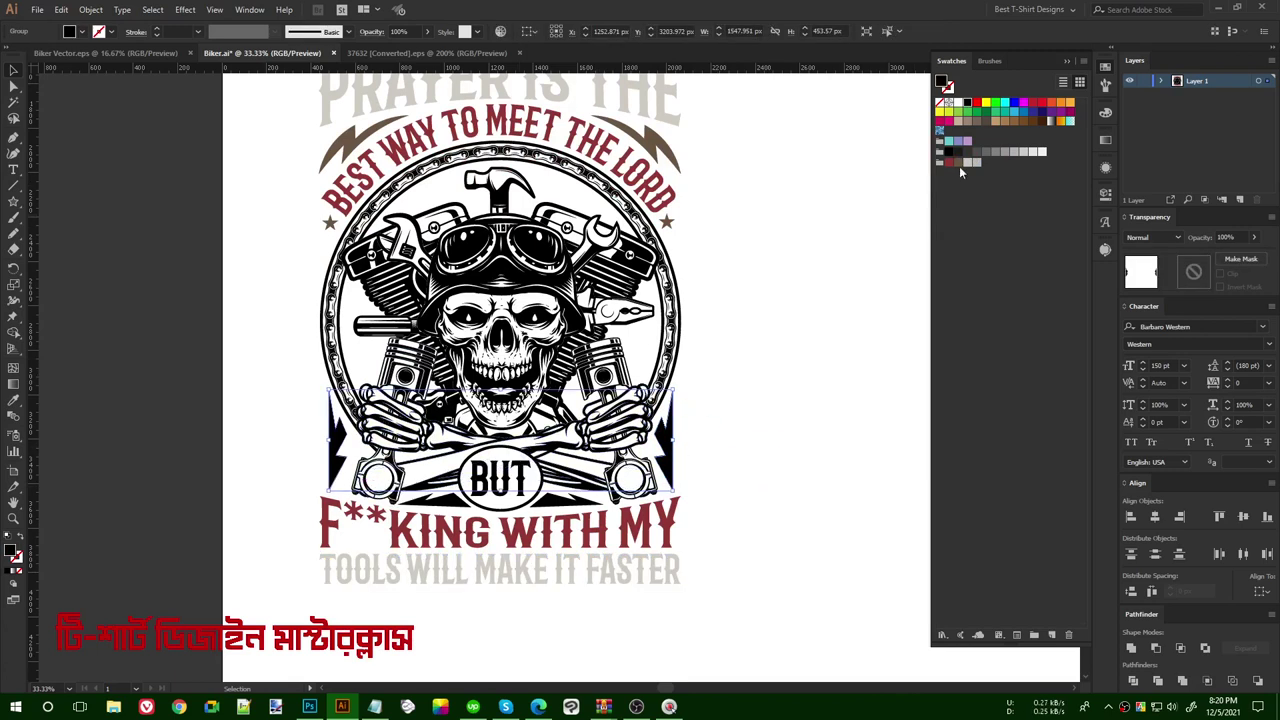
{"action": "left_click", "coordinate": [967, 163]}
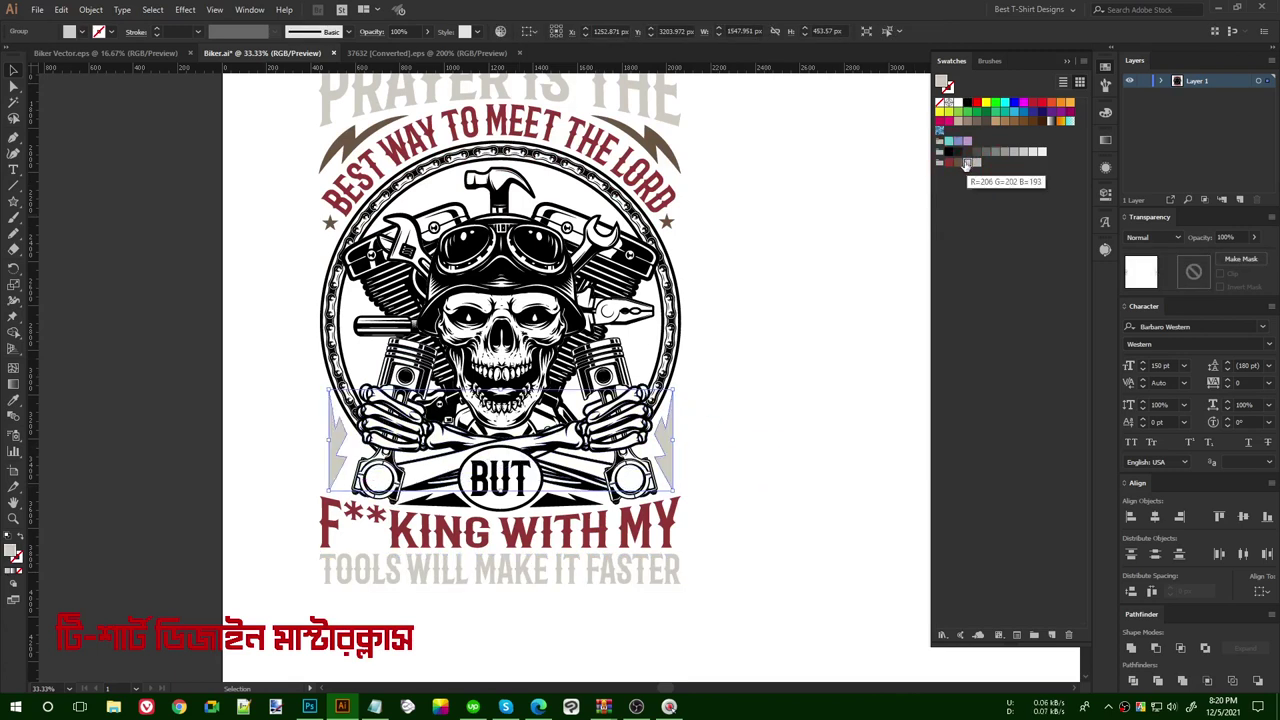
{"action": "left_click", "coordinate": [957, 162]}
{"action": "left_click", "coordinate": [772, 411]}
{"action": "scroll", "coordinate": [773, 412], "scroll_direction": "up", "scroll_amount": 2}
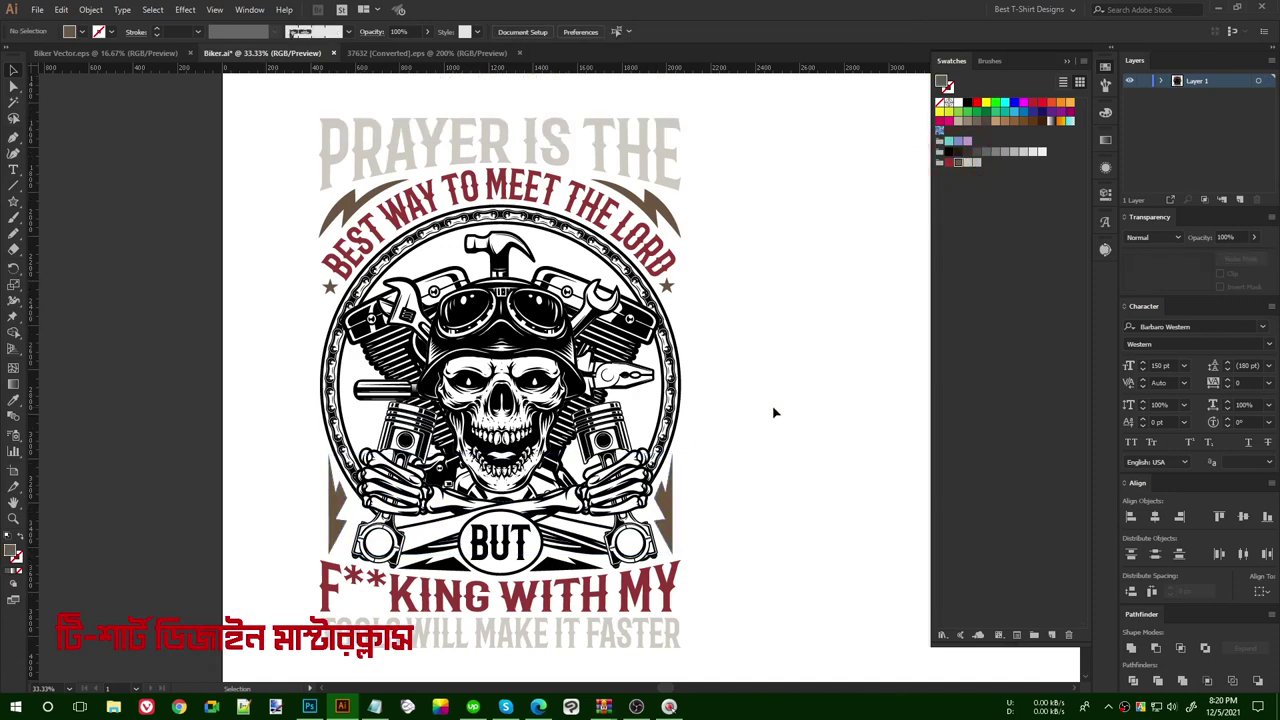
{"action": "left_click", "coordinate": [795, 316]}
- Recolour the oval BUT badge with the light grey sampled from the lowest text line
{"action": "scroll", "coordinate": [512, 535], "scroll_direction": "up", "scroll_amount": 2, "text": "alt"}
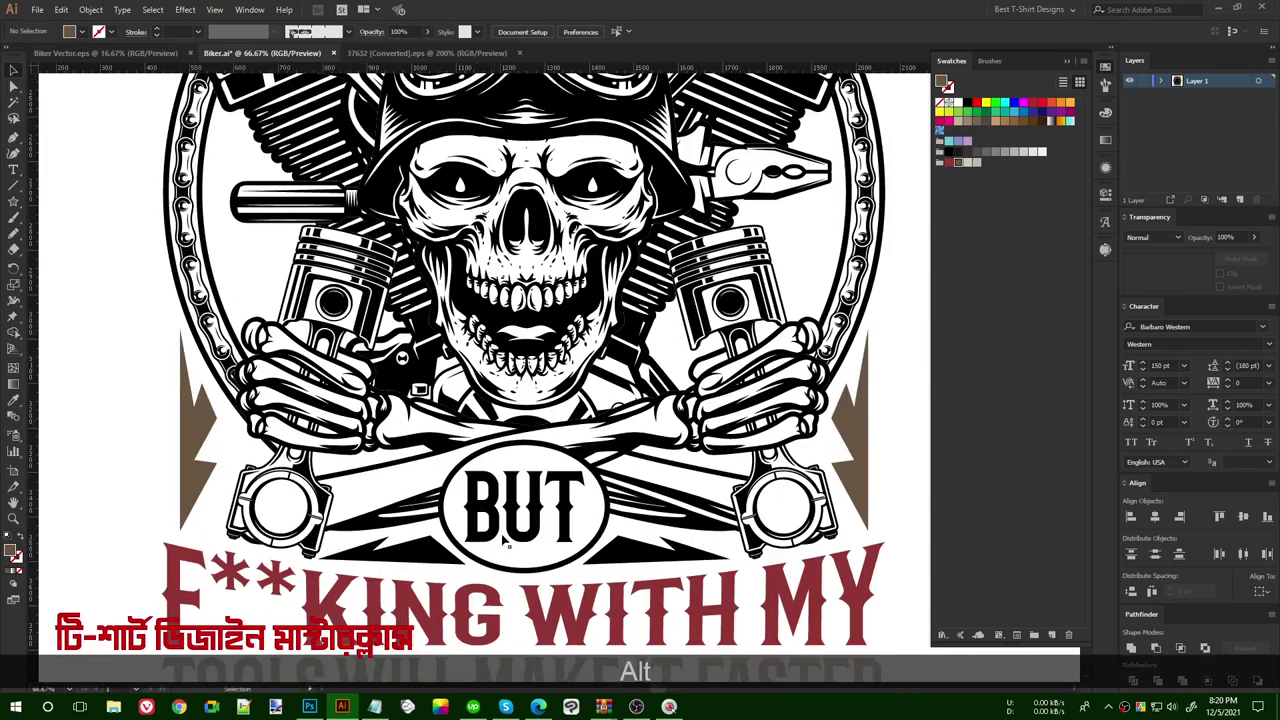
{"action": "left_click", "coordinate": [513, 535]}
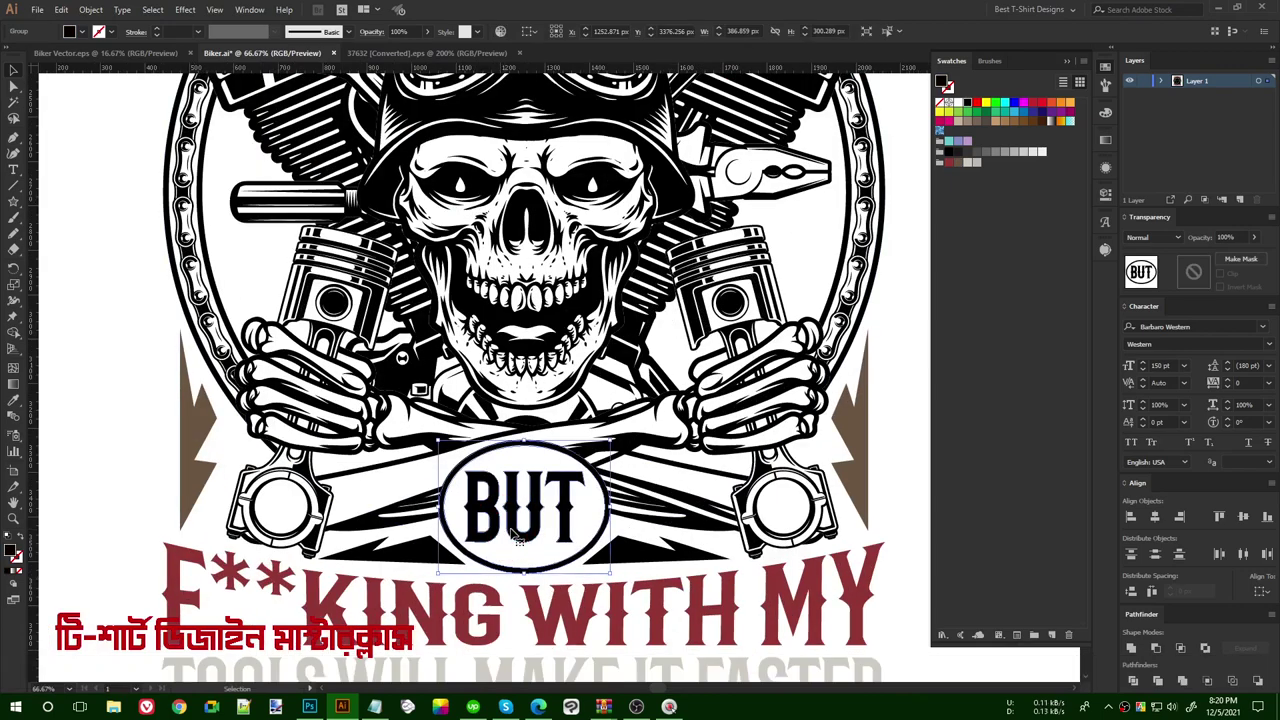
{"action": "key", "text": "i"}
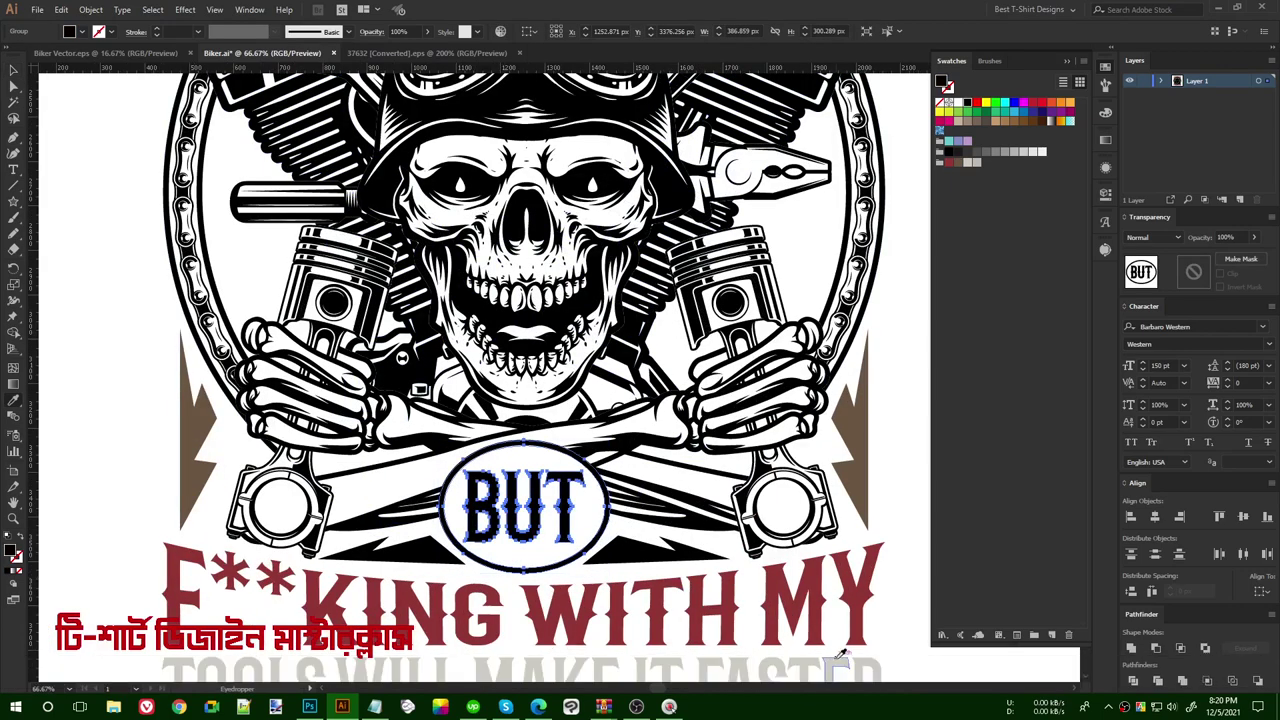
{"action": "left_click", "coordinate": [841, 654]}
{"action": "key", "text": "v"}
{"action": "left_click", "coordinate": [902, 518]}
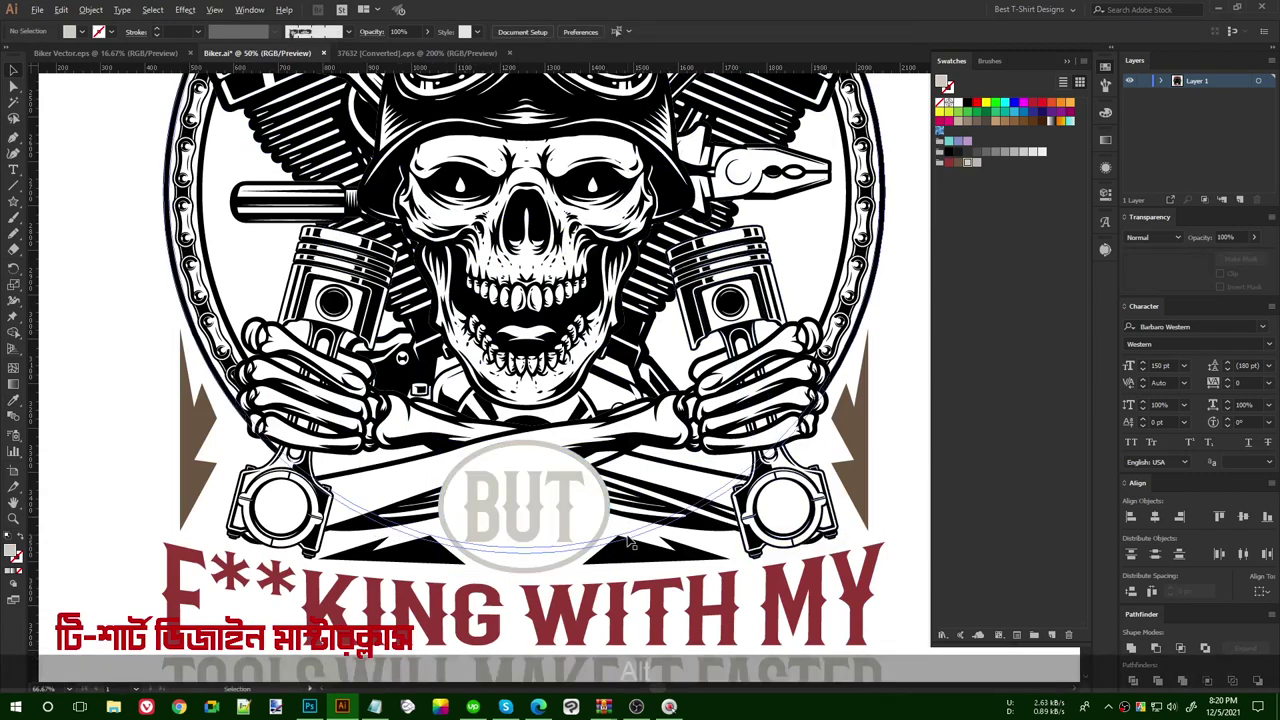
- Recolour the small black bolts beneath the BUT badge with the brown sampled from the side lightning bolts
{"action": "scroll", "coordinate": [630, 541], "scroll_direction": "down", "scroll_amount": 1}
{"action": "left_click", "coordinate": [600, 552]}
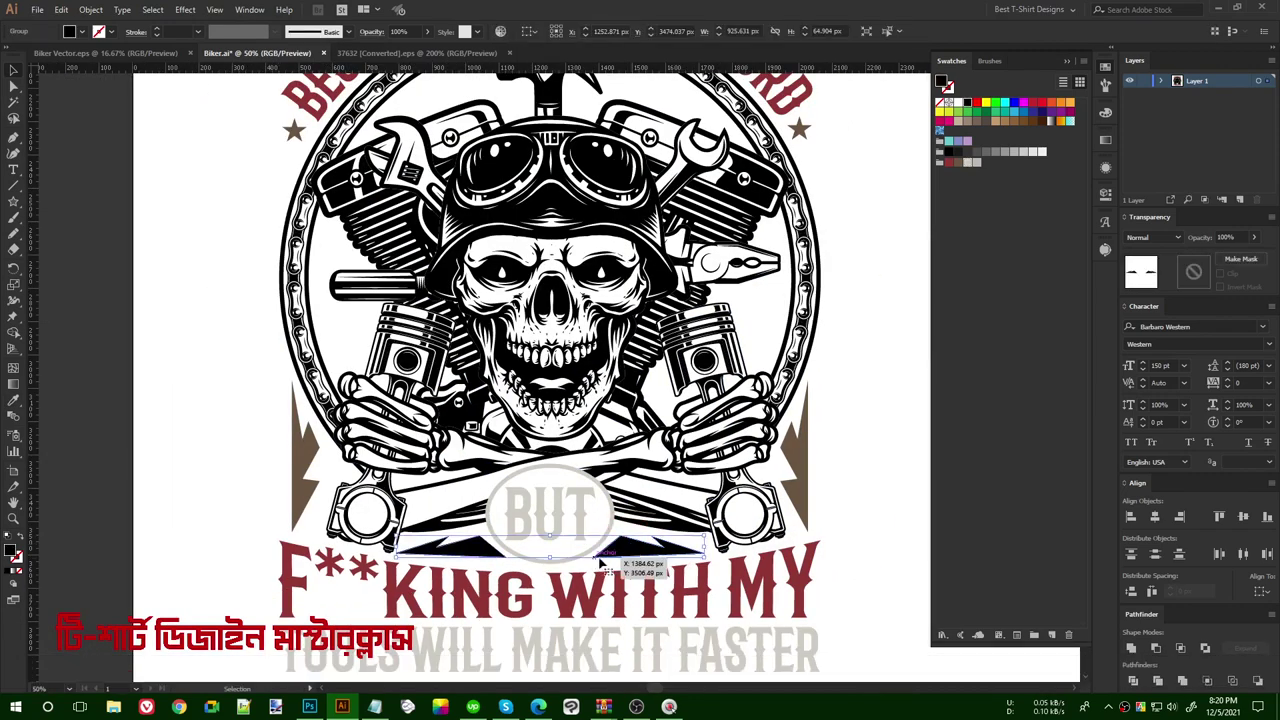
{"action": "key", "text": "i"}
{"action": "left_click", "coordinate": [795, 460]}
{"action": "key", "text": "v"}
{"action": "left_click", "coordinate": [843, 514]}
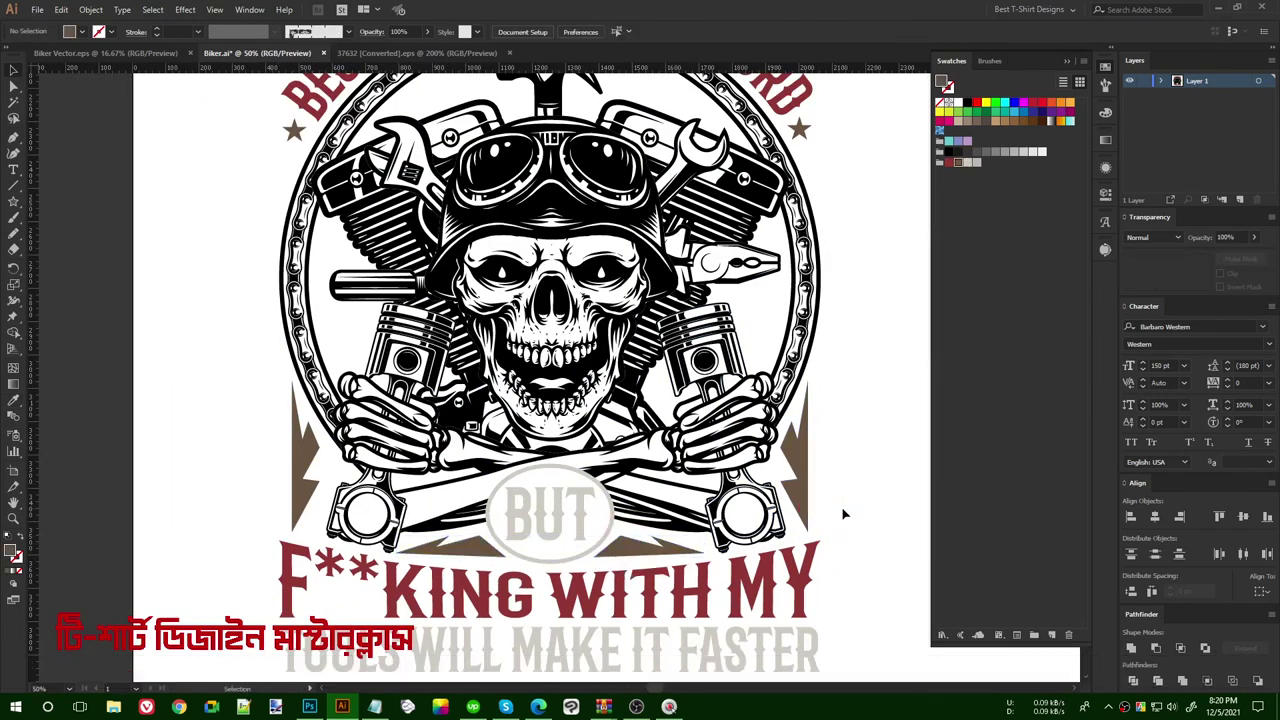
{"action": "scroll", "coordinate": [815, 500], "scroll_direction": "up", "scroll_amount": 1}
{"action": "key", "text": "space"}
{"action": "left_click_drag", "start_coordinate": [815, 500], "coordinate": [798, 500]}
{"action": "scroll", "coordinate": [405, 258], "scroll_direction": "down", "scroll_amount": 1}
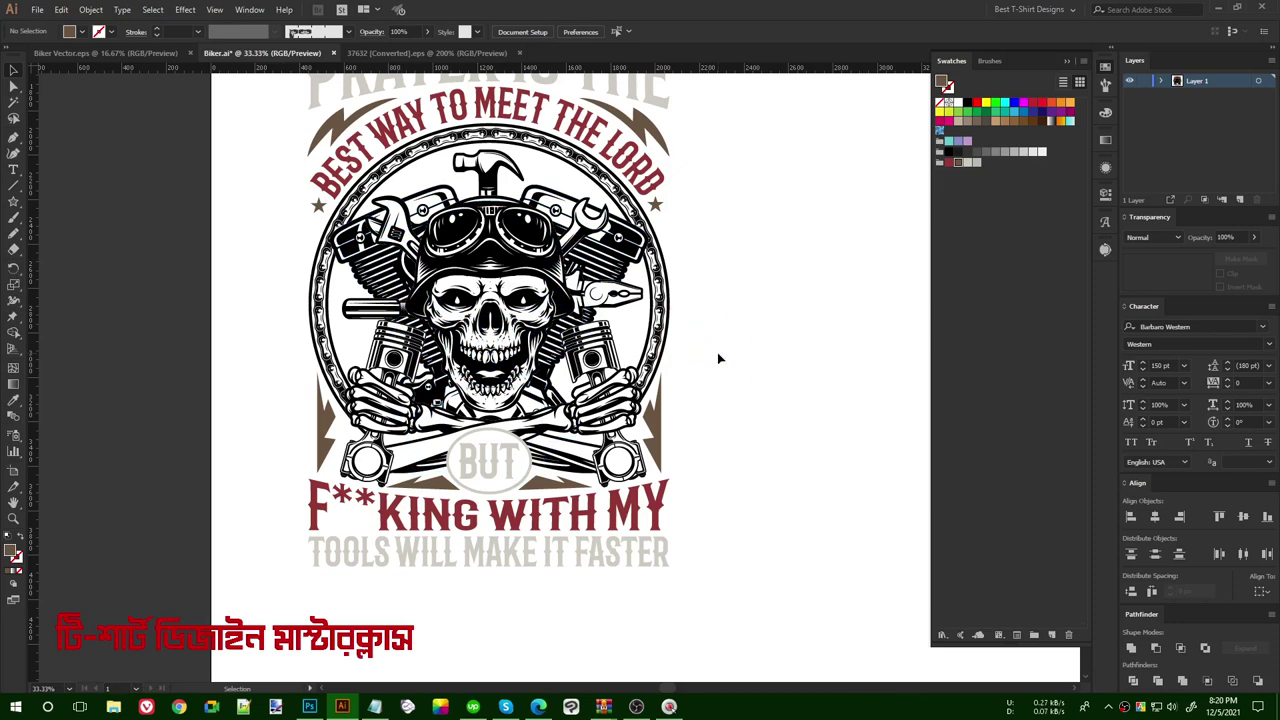
{"action": "key", "text": "F10"}
{"action": "left_click", "coordinate": [732, 531]}
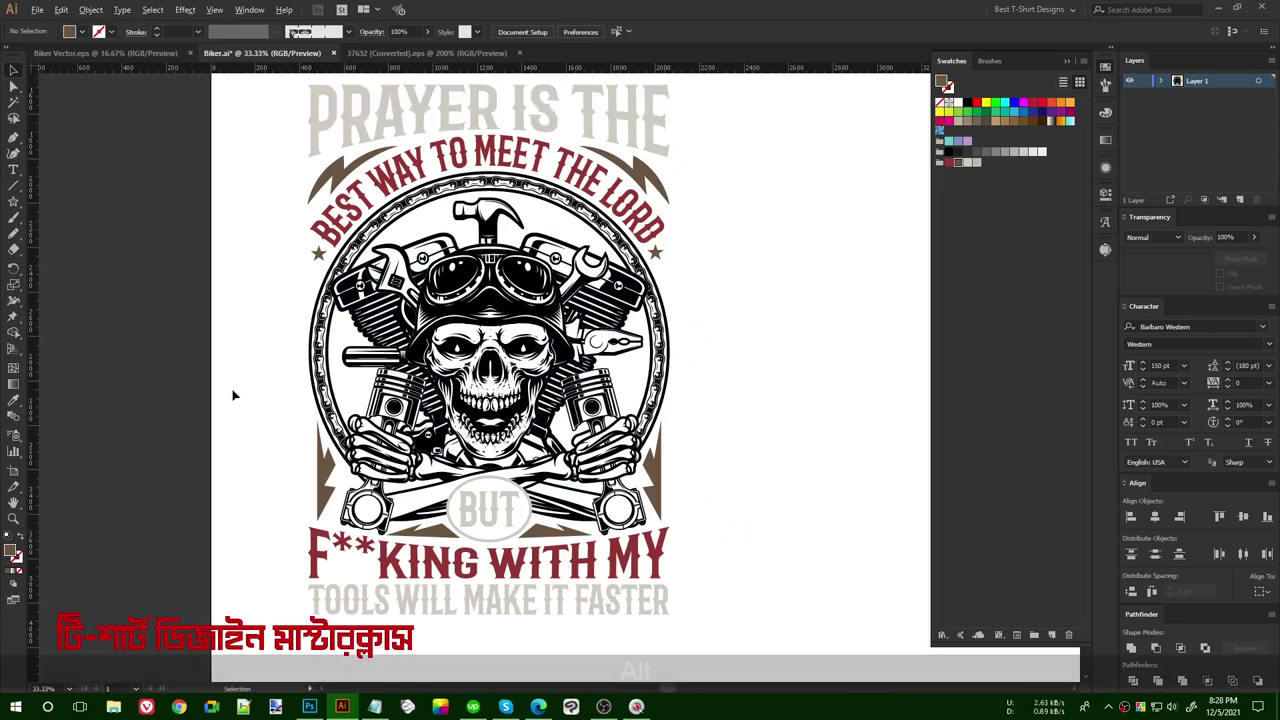
- Isolate the central illustration group and fill its circular chain with the light grey swatch (R=206 G=202 B=193)
{"action": "scroll", "coordinate": [372, 415], "scroll_direction": "up", "scroll_amount": 1}
{"action": "scroll", "coordinate": [410, 420], "scroll_direction": "up", "scroll_amount": 2}
{"action": "left_click_drag", "start_coordinate": [875, 418], "coordinate": [748, 305]}
{"action": "left_click", "coordinate": [740, 313]}
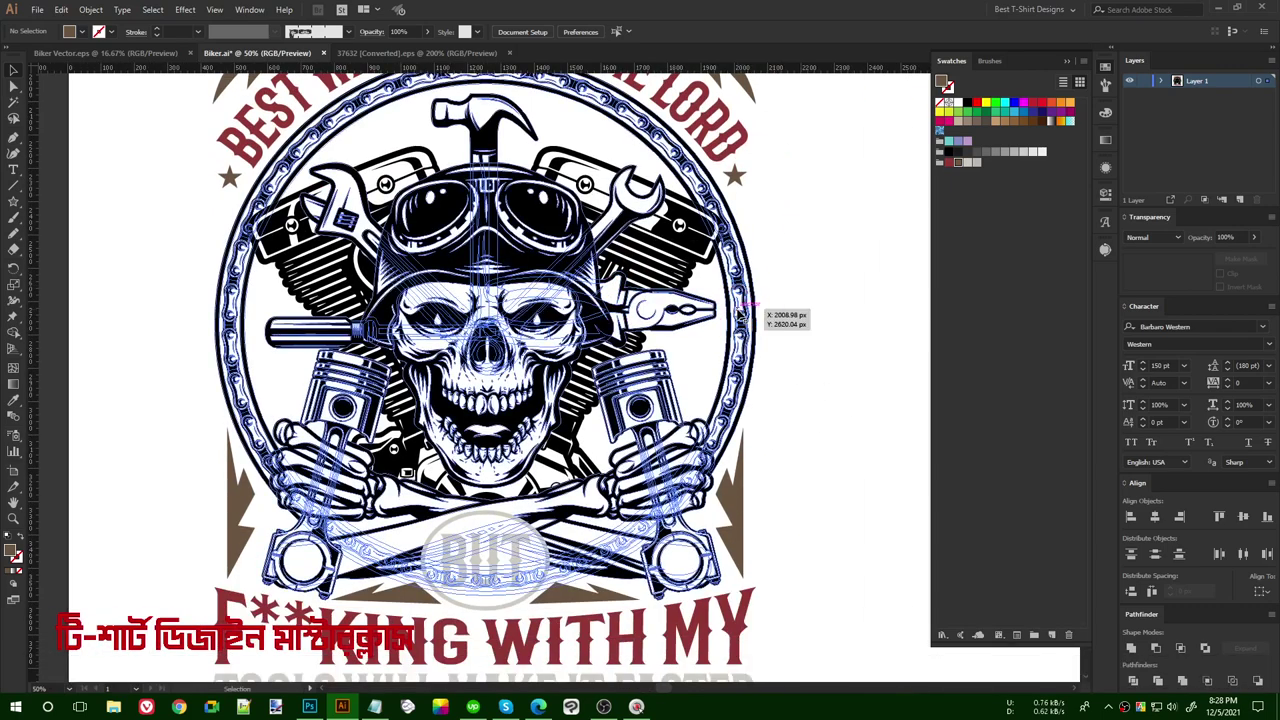
{"action": "double_click", "coordinate": [740, 313]}
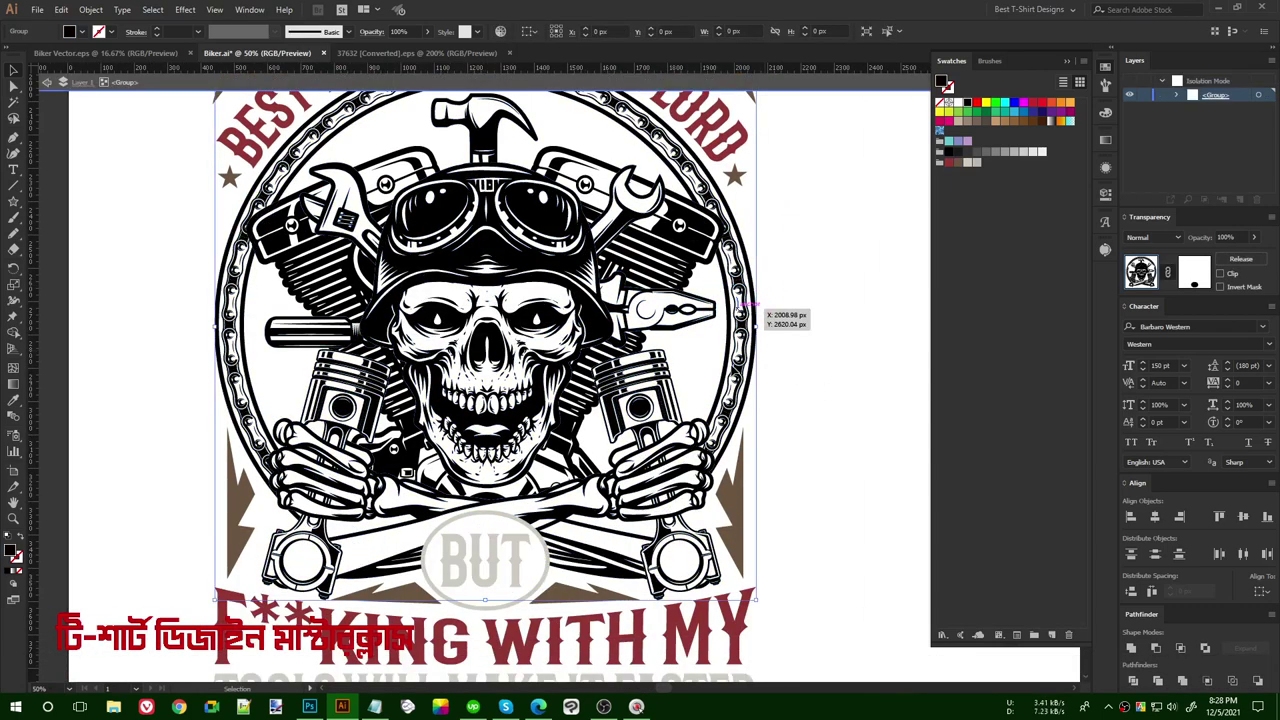
{"action": "left_click", "coordinate": [745, 370]}
{"action": "left_click", "coordinate": [710, 350]}
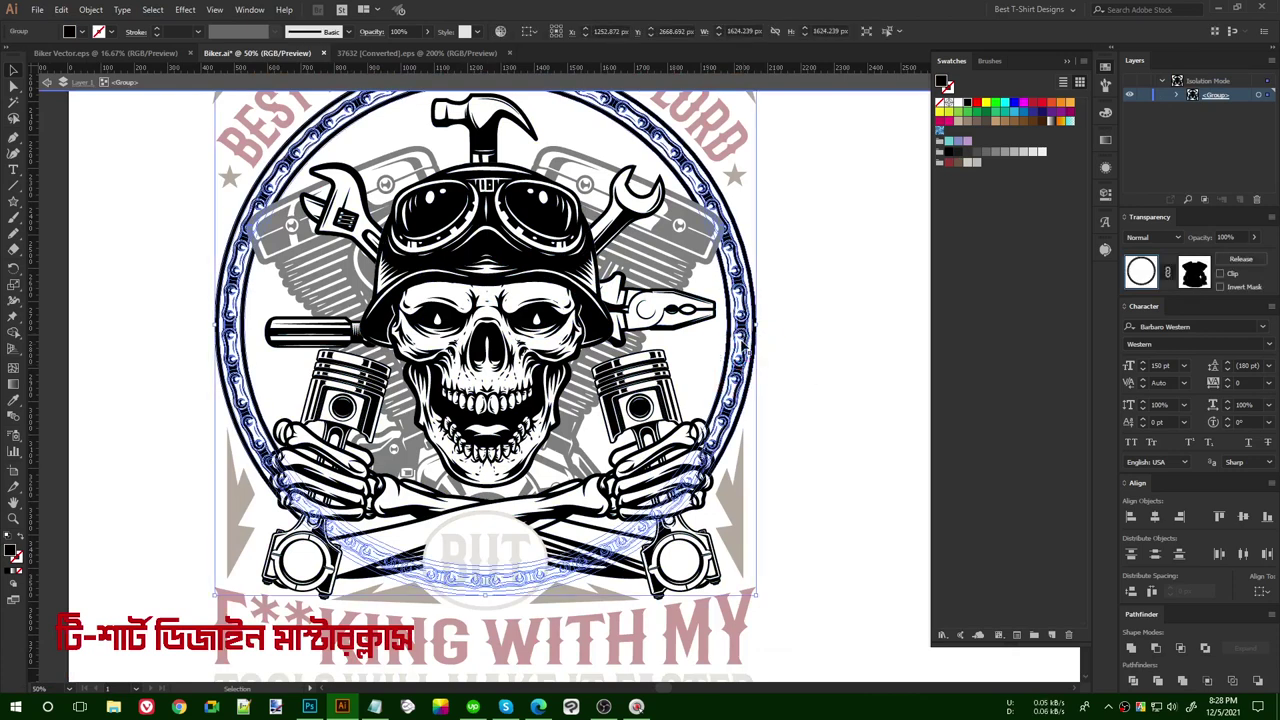
{"action": "scroll", "coordinate": [738, 282], "scroll_direction": "up", "scroll_amount": 2}
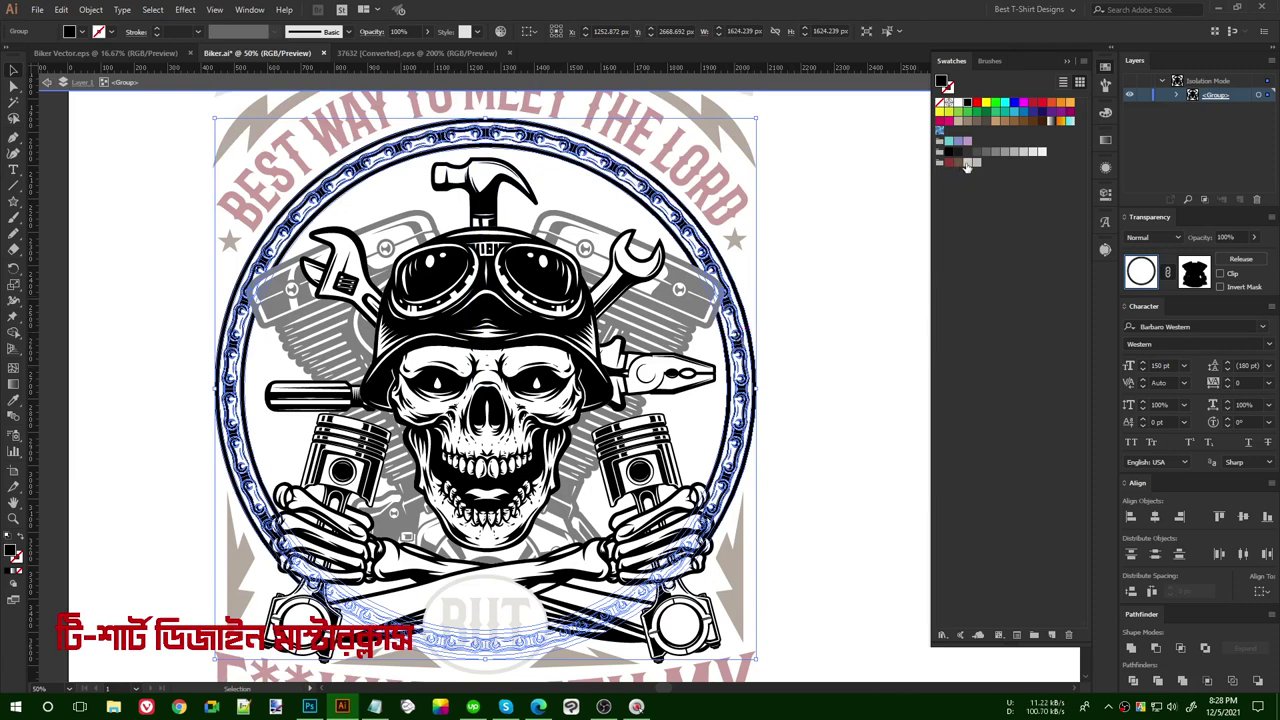
{"action": "left_click", "coordinate": [967, 164]}
{"action": "left_click", "coordinate": [817, 285]}
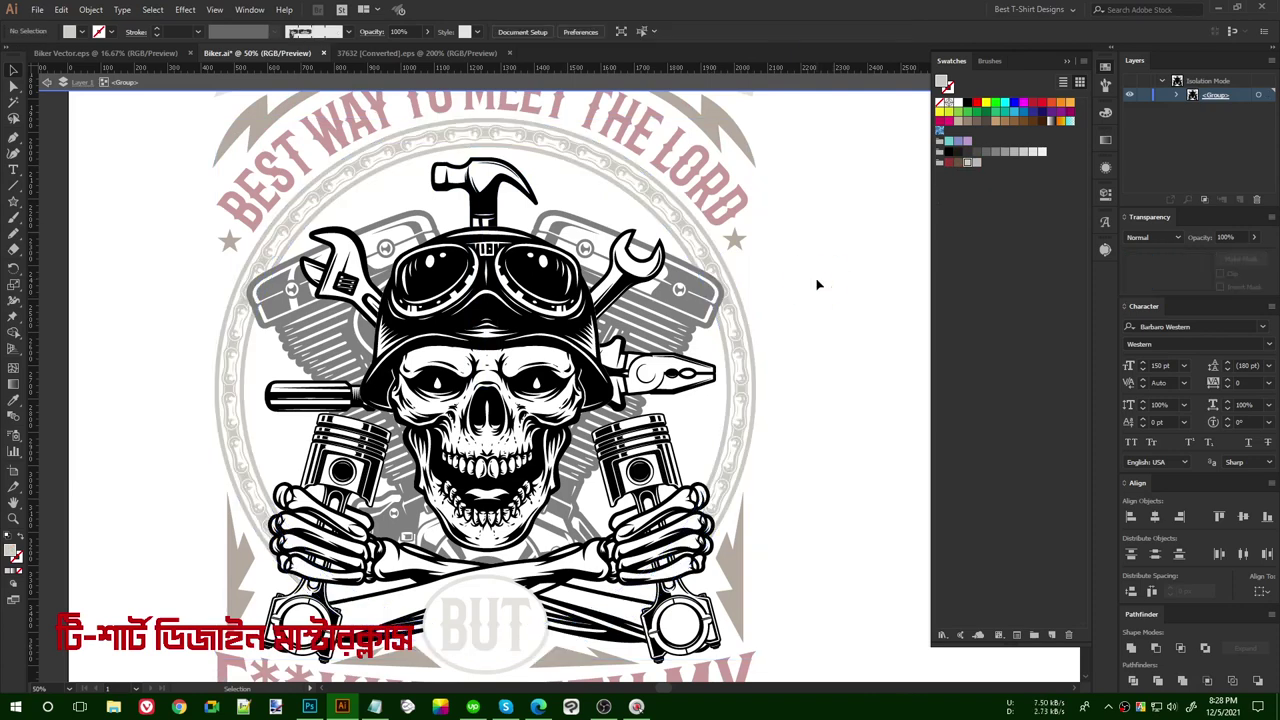
- Isolate the nested skull-and-tools group and select its crossed arms with pistons to check what that part includes
{"action": "scroll", "coordinate": [817, 285], "scroll_direction": "down", "scroll_amount": 2}
{"action": "scroll", "coordinate": [817, 285], "scroll_direction": "up", "scroll_amount": 2}
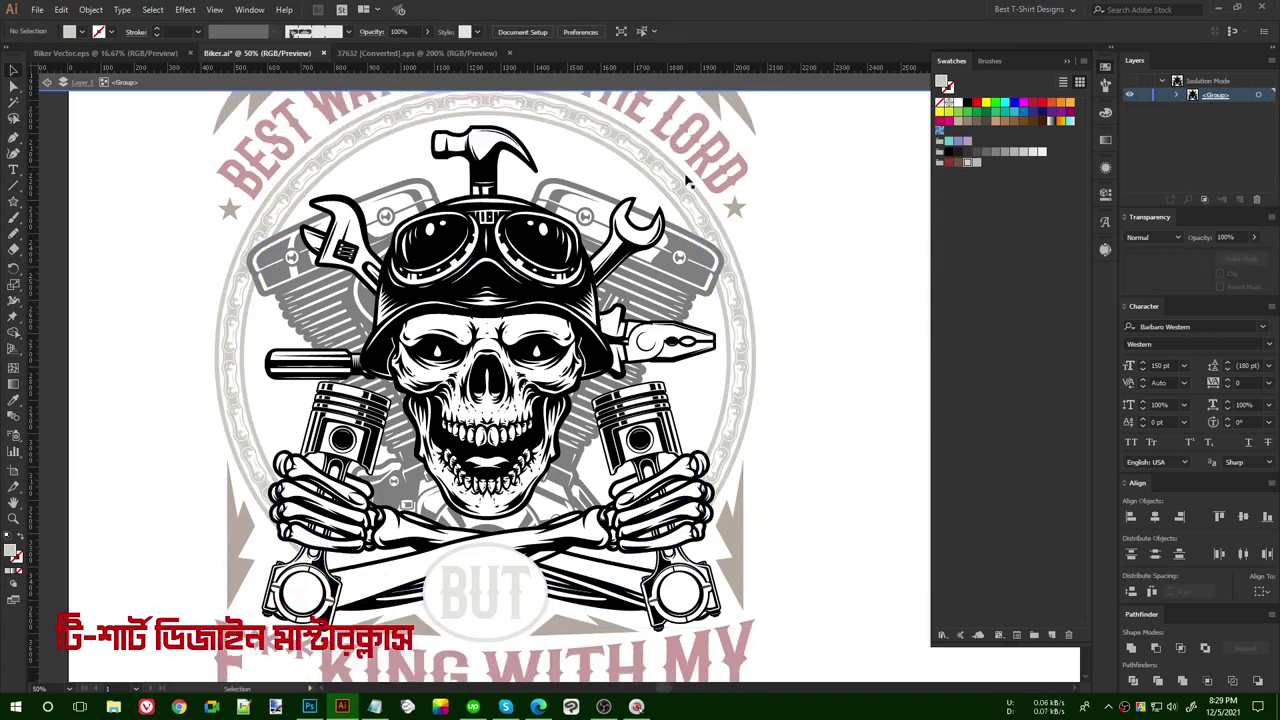
{"action": "scroll", "coordinate": [775, 395], "scroll_direction": "down", "scroll_amount": 1}
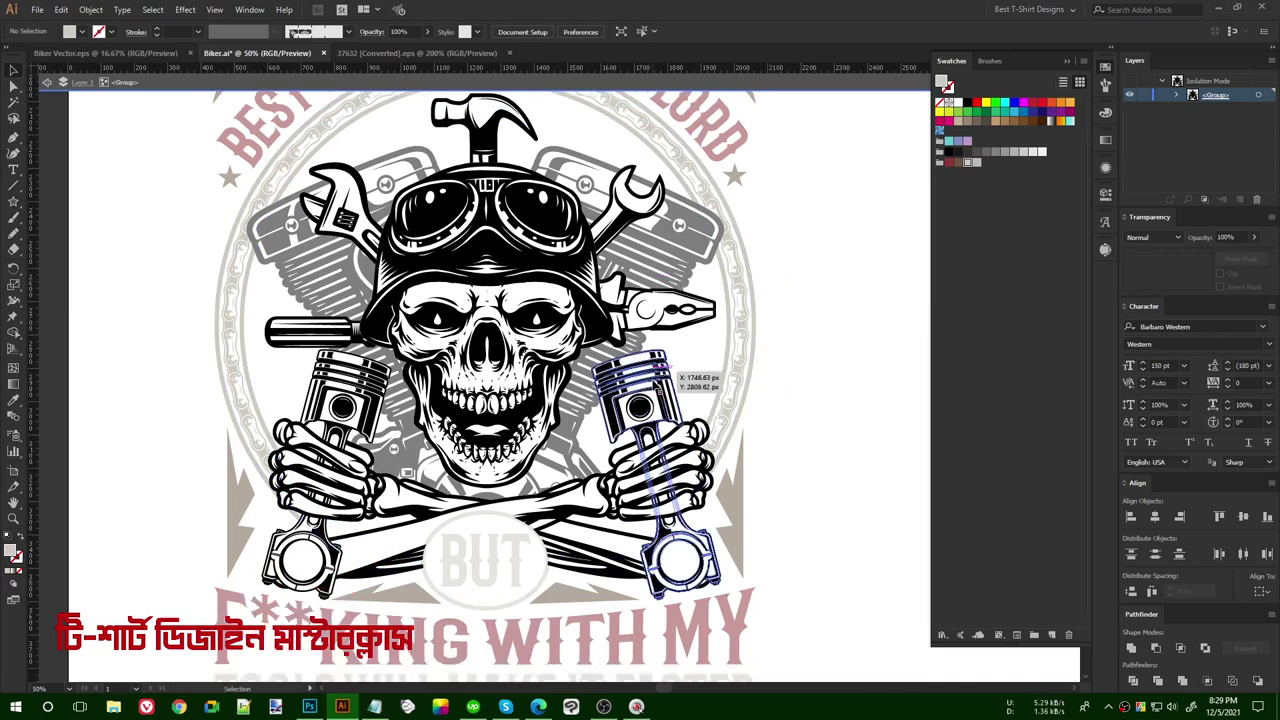
{"action": "left_click", "coordinate": [655, 384]}
{"action": "left_click", "coordinate": [808, 464]}
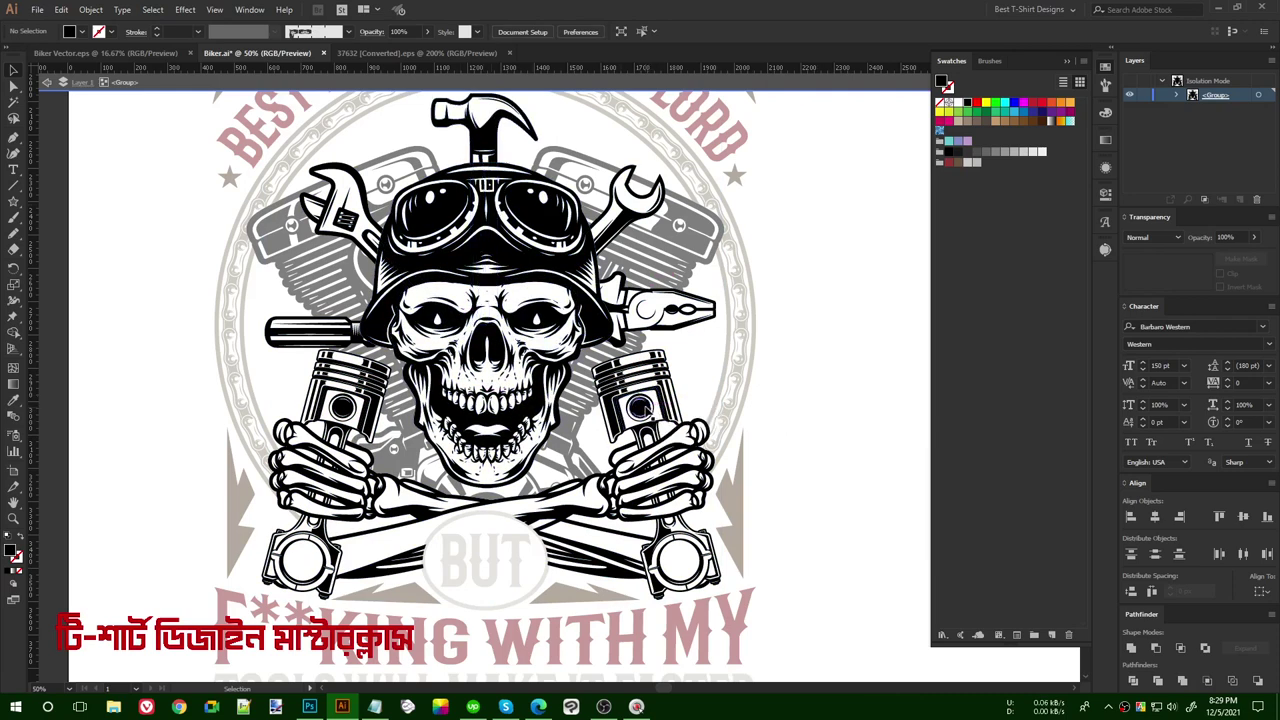
{"action": "left_click", "coordinate": [640, 405]}
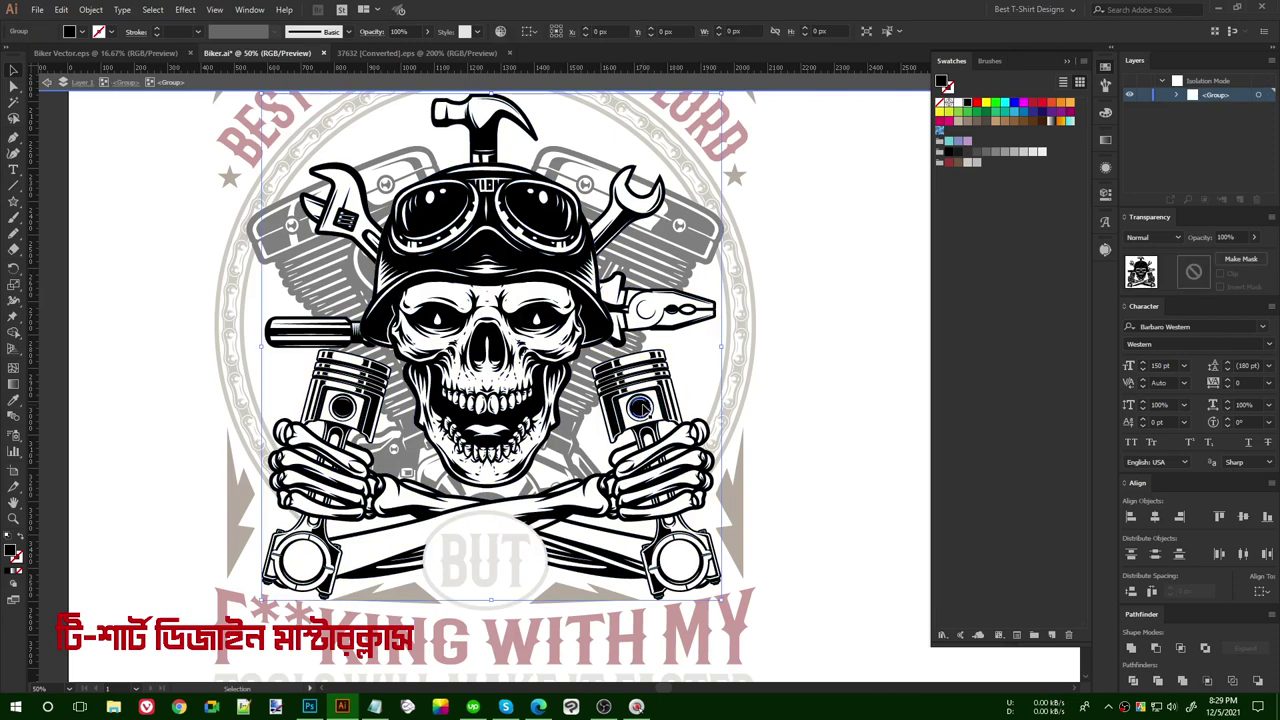
{"action": "double_click", "coordinate": [641, 407]}
{"action": "left_click", "coordinate": [641, 407]}
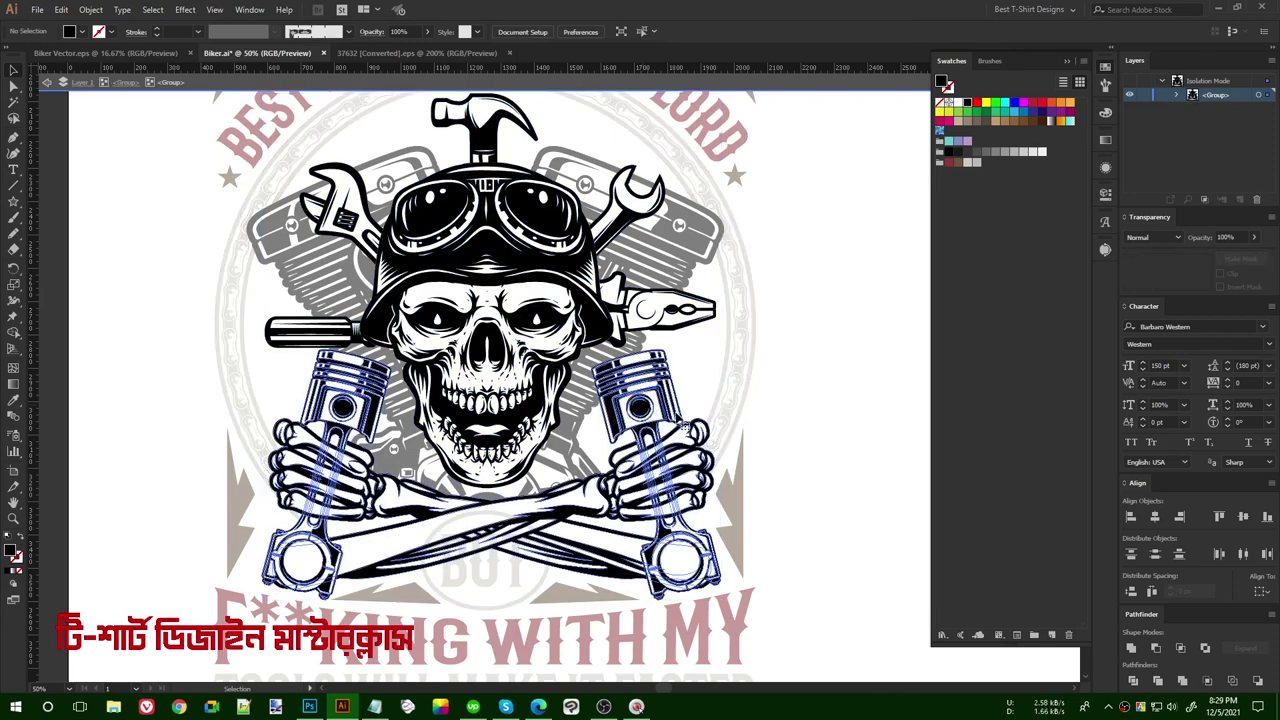
{"action": "scroll", "coordinate": [806, 412], "scroll_direction": "down", "scroll_amount": 1}
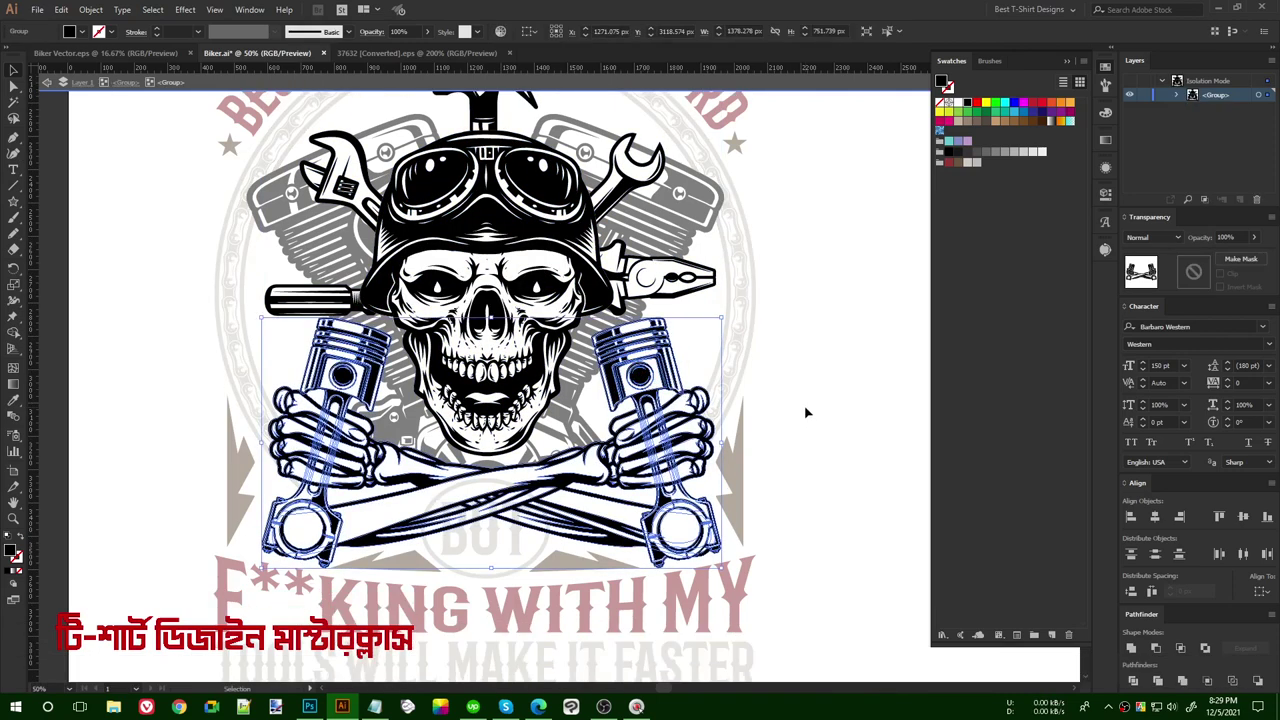
{"action": "left_click", "coordinate": [120, 266]}
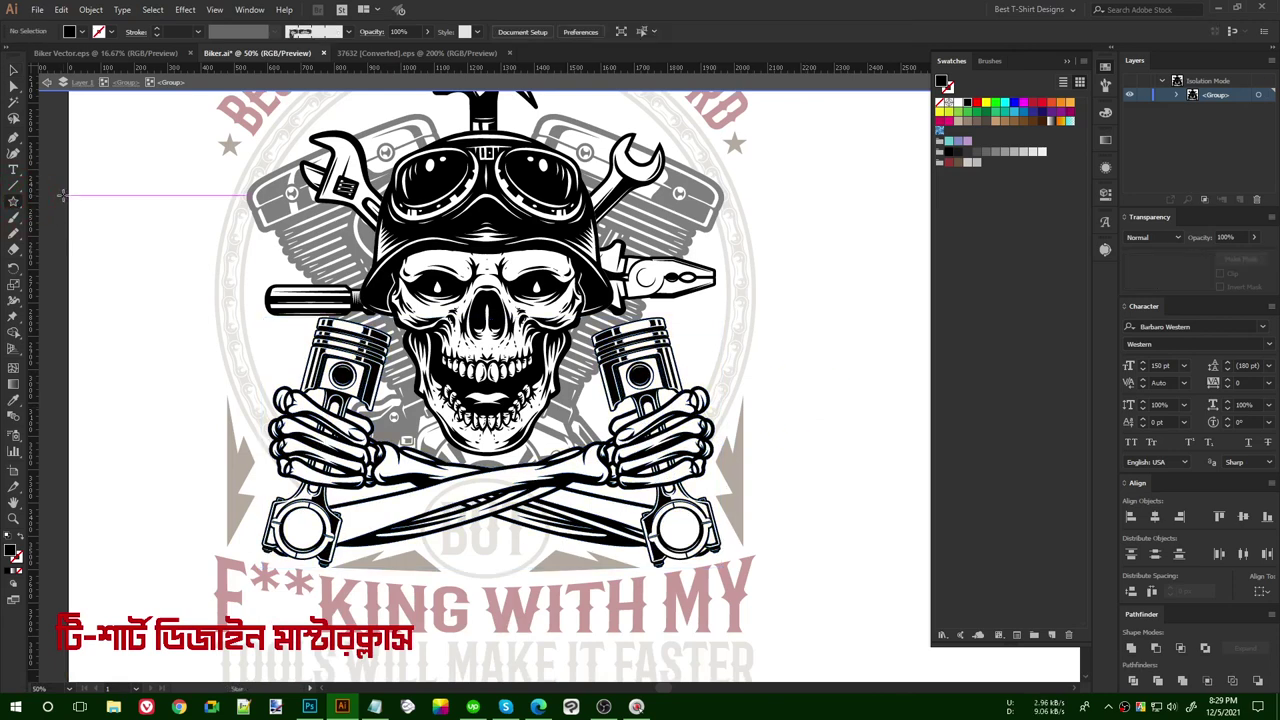
- Draw a black rectangle about 1812 × 1143 px covering the crossed arms and pistons inside the isolated group
{"action": "left_click", "coordinate": [11, 204]}
{"action": "left_click", "coordinate": [80, 201]}
{"action": "left_click_drag", "start_coordinate": [207, 245], "coordinate": [811, 621]}
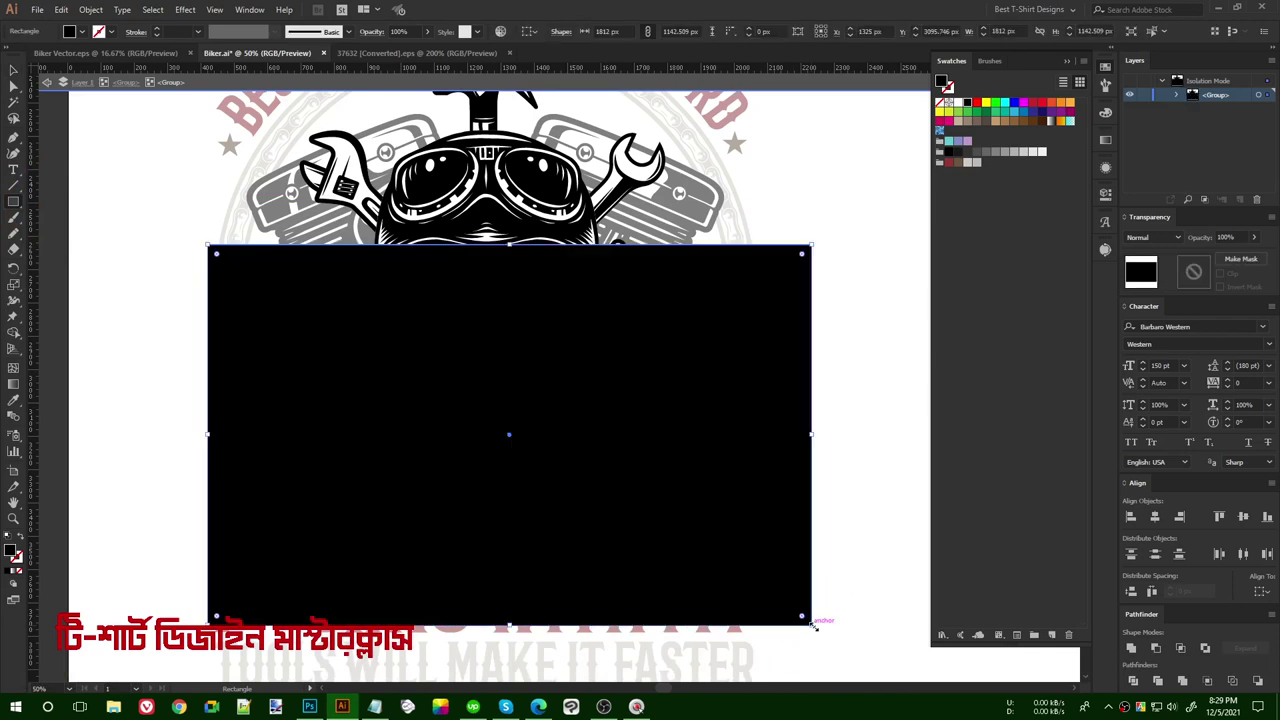
- Send the rectangle behind the crossed arms and pistons and fill it with the dark red swatch
{"action": "key", "text": "ctrl+shift+bracketleft"}
{"action": "key", "text": "v"}
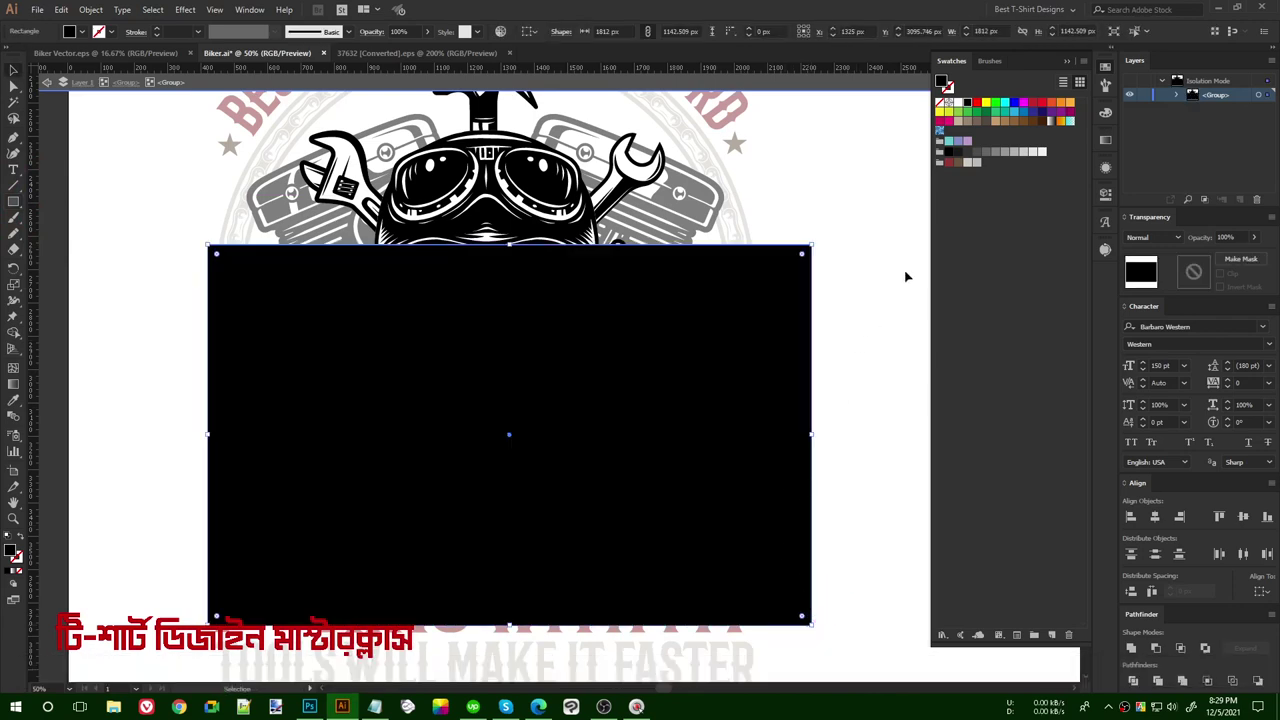
{"action": "left_click", "coordinate": [949, 163]}
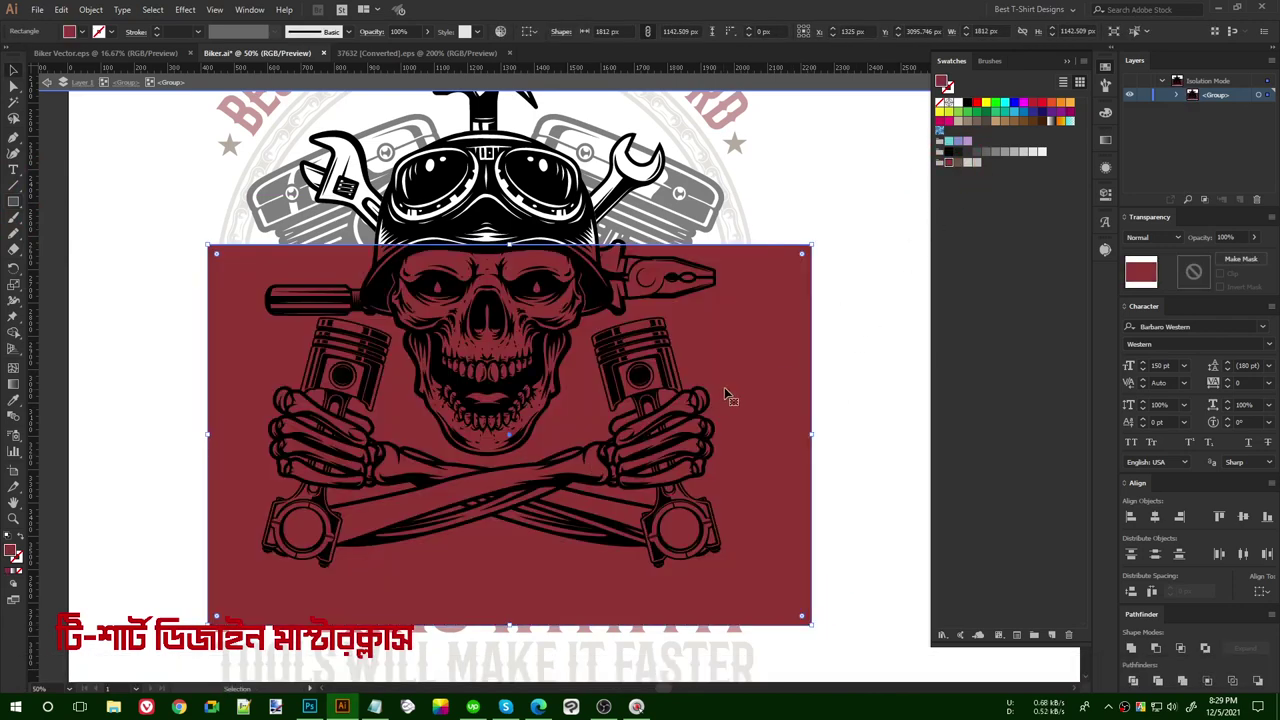
{"action": "right_click", "coordinate": [755, 405]}
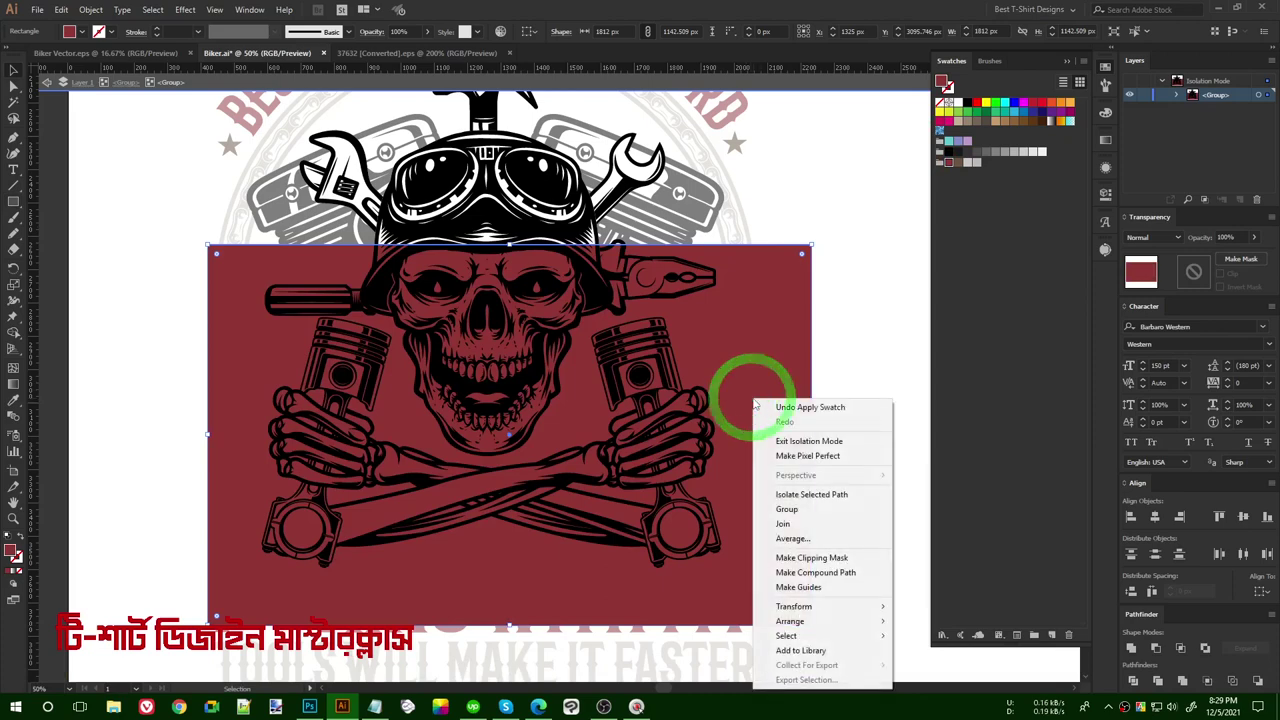
{"action": "mouse_move", "coordinate": [850, 621]}
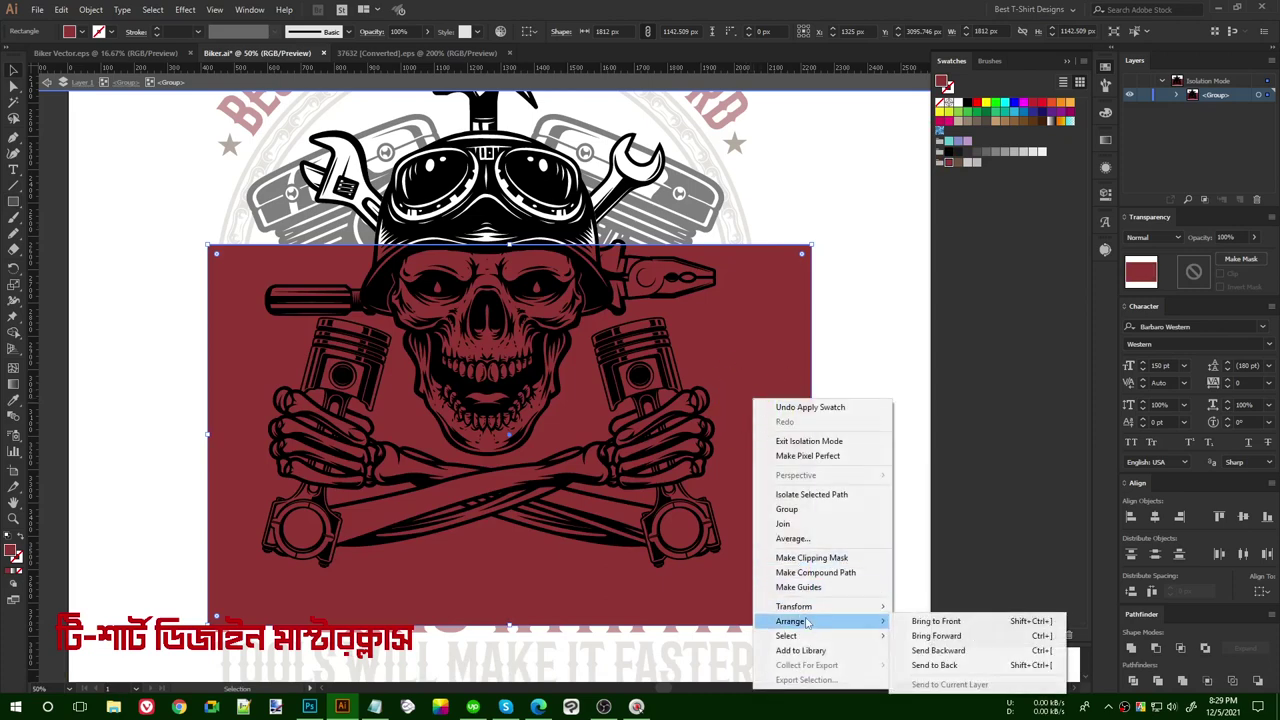
{"action": "left_click", "coordinate": [955, 666]}
{"action": "right_click", "coordinate": [762, 534]}
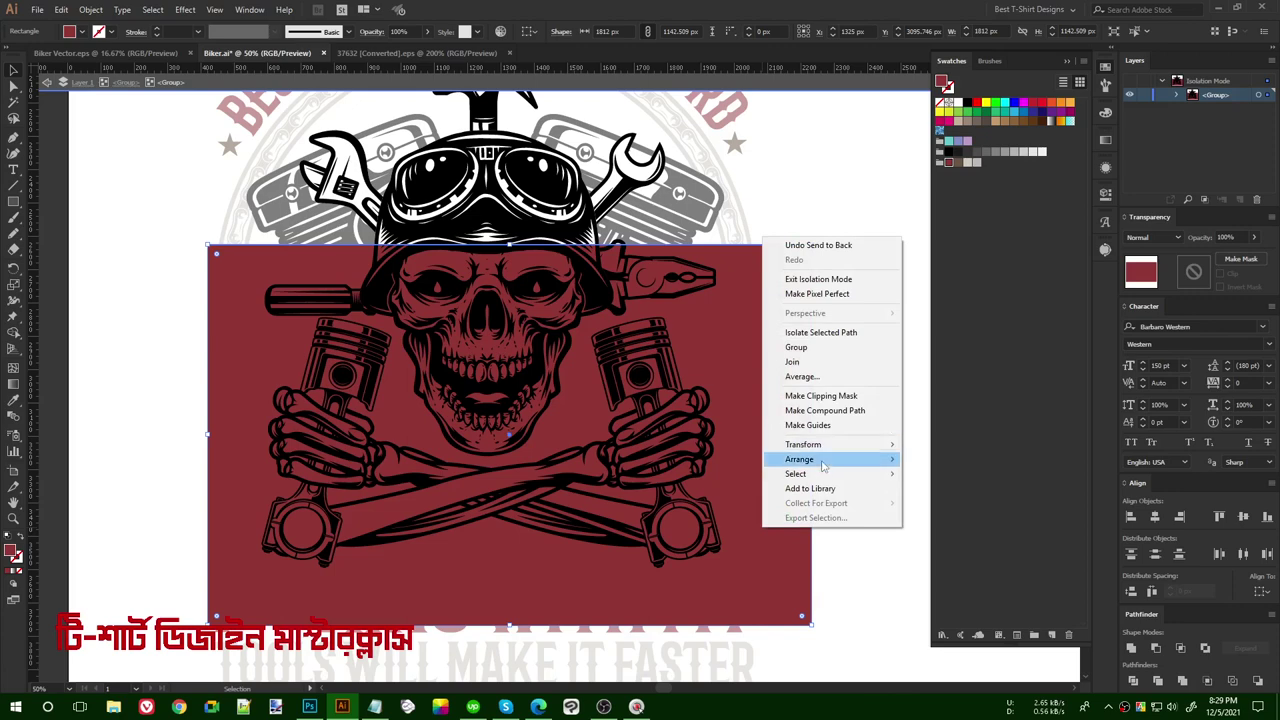
{"action": "mouse_move", "coordinate": [825, 466]}
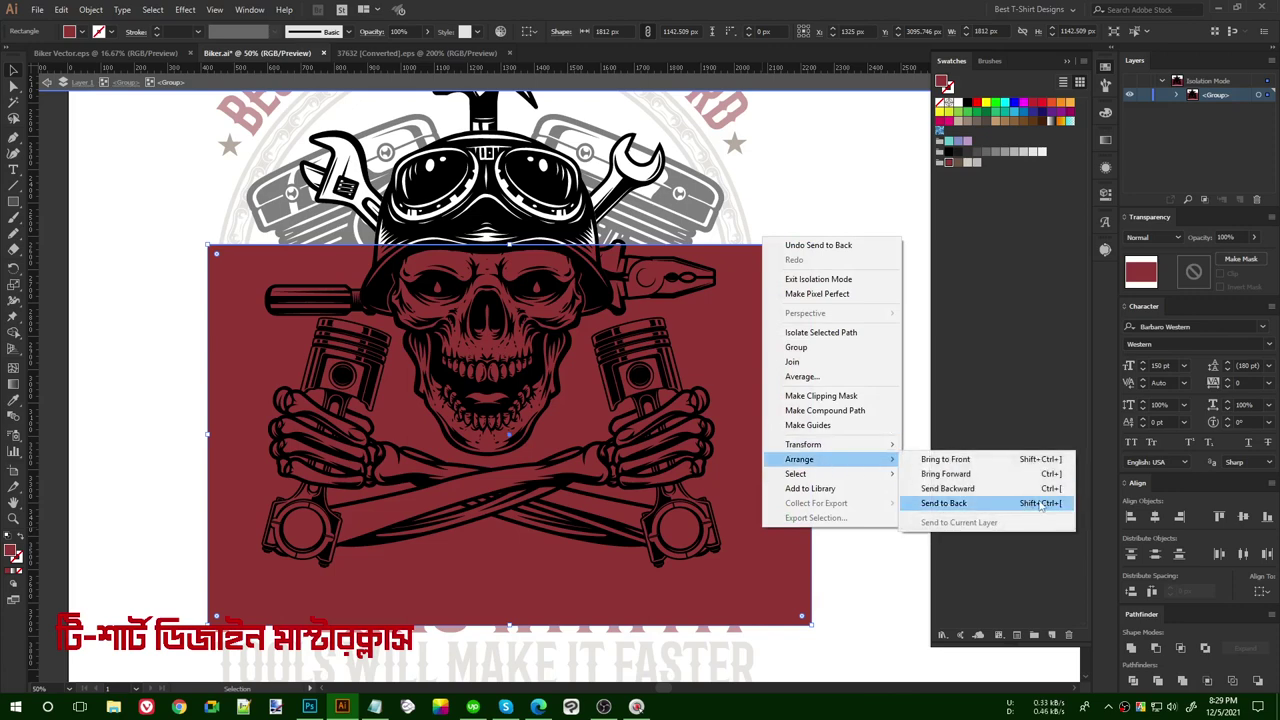
{"action": "left_click", "coordinate": [779, 558]}
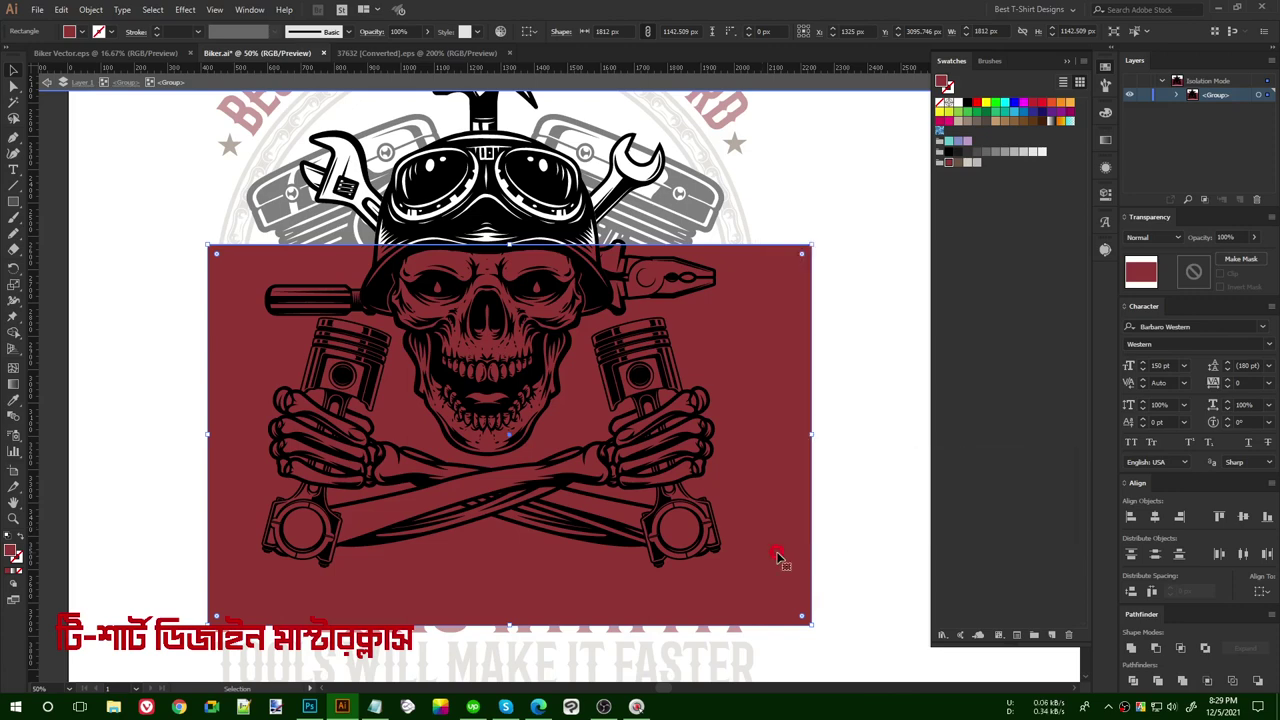
- Remove the red area outside the crossed arms and pistons with the Shape Builder tool, keeping the fill within their outlines
{"action": "left_click", "coordinate": [718, 462], "text": "shift"}
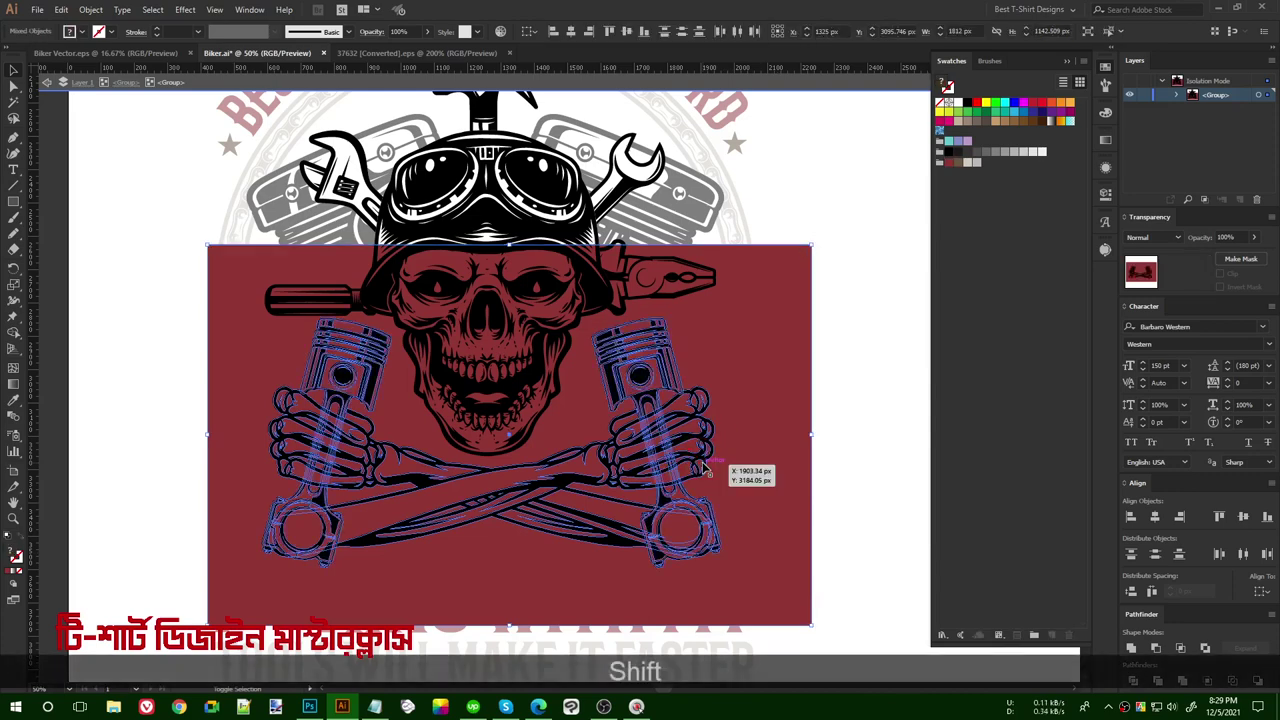
{"action": "key", "text": "shift+m"}
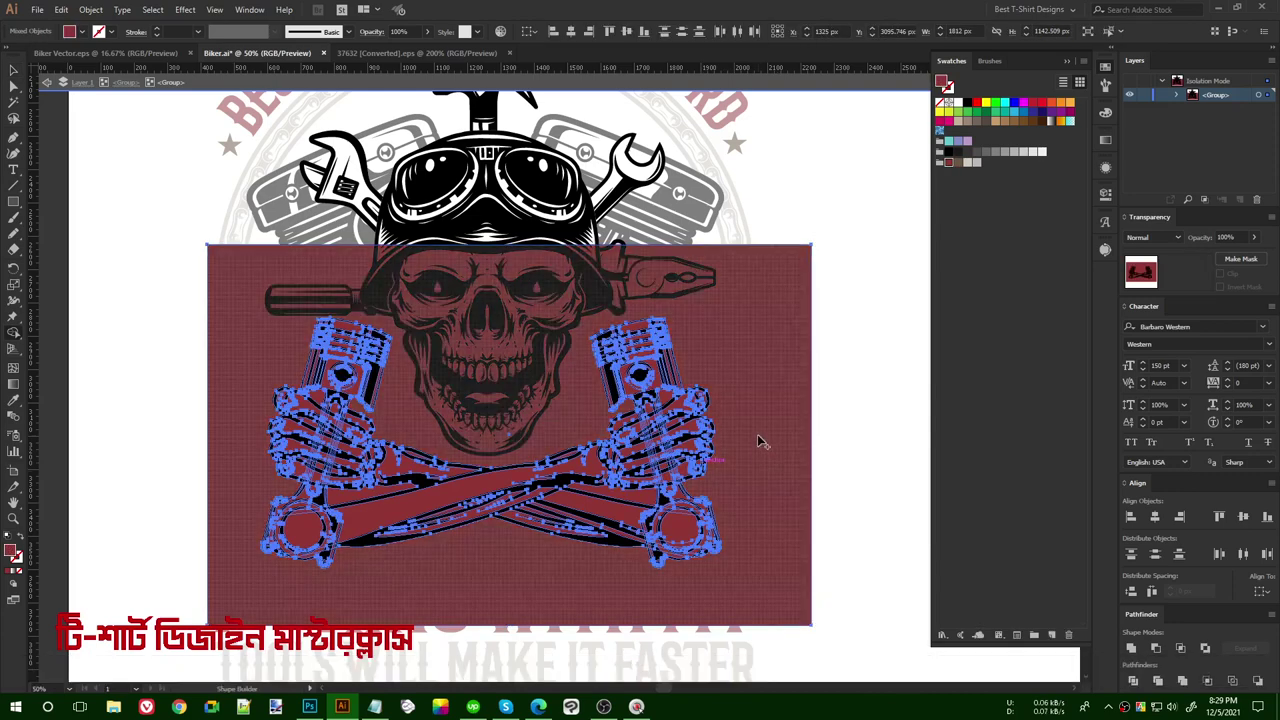
{"action": "left_click", "coordinate": [757, 434], "text": "alt"}
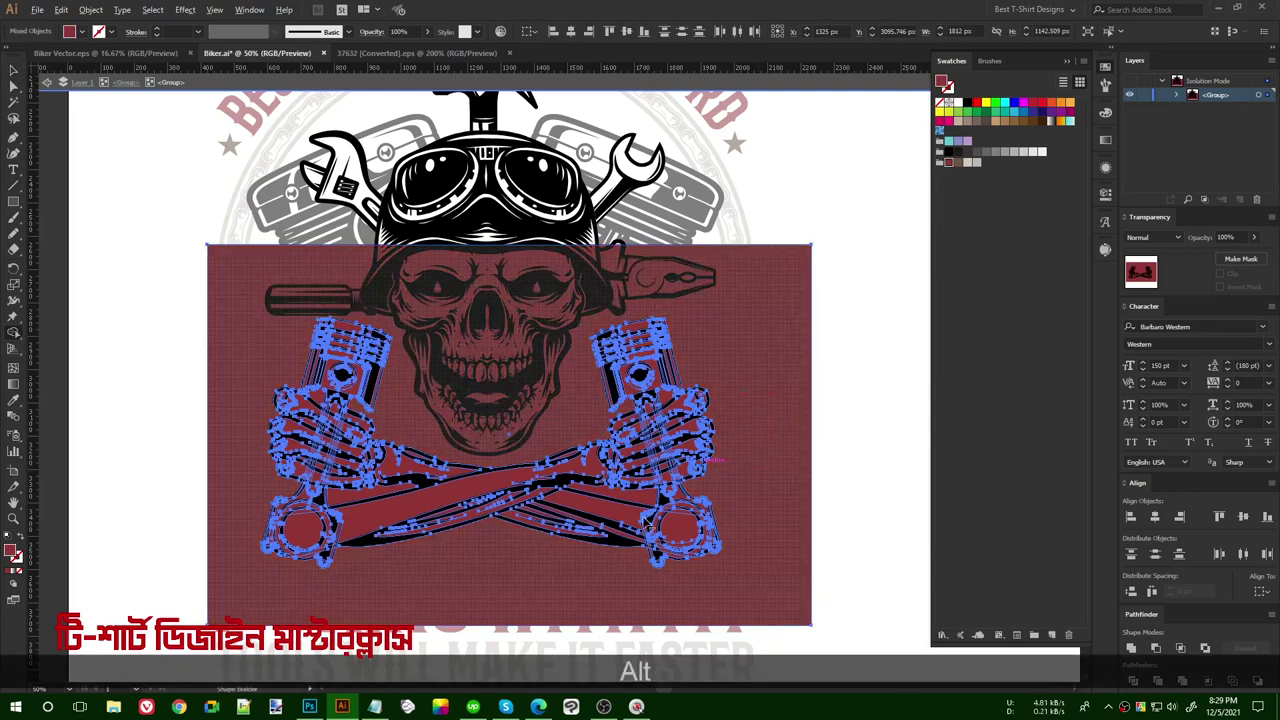
{"action": "left_click", "coordinate": [791, 349], "text": "alt"}
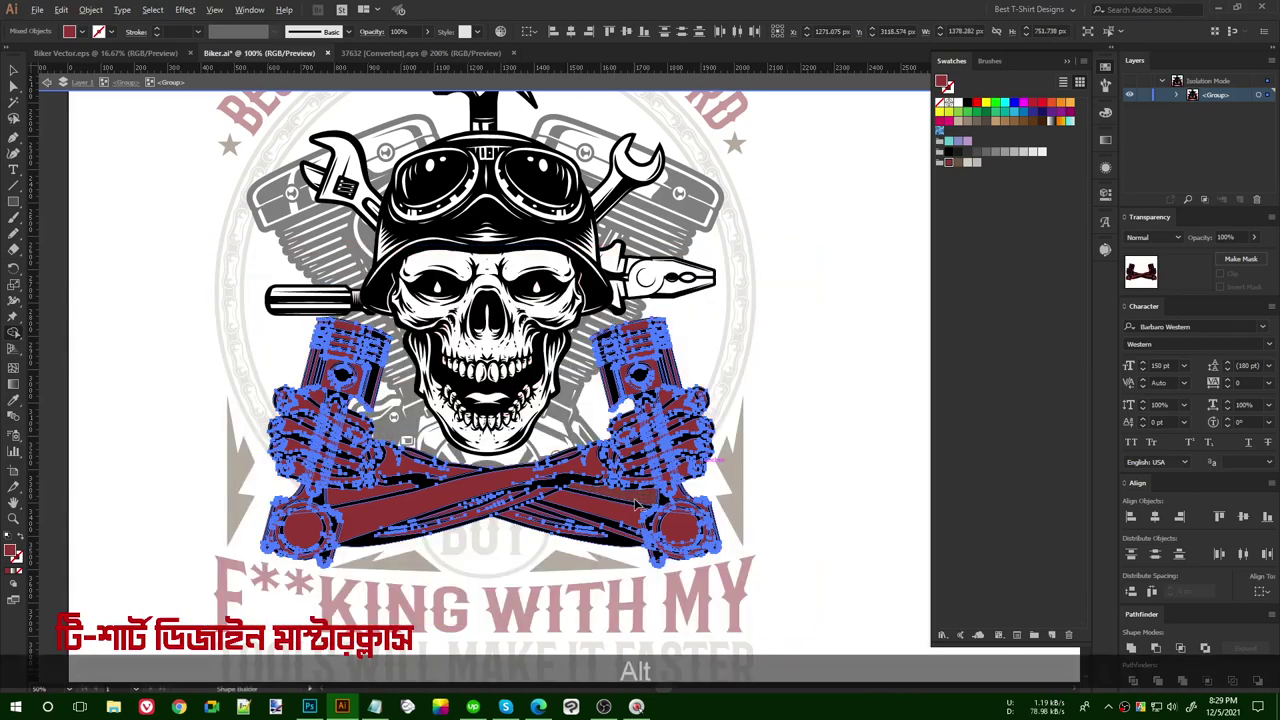
- Remove the red fill from the leftover gaps around the arms and from both connecting-rod ring openings
{"action": "scroll", "coordinate": [635, 505], "scroll_direction": "up", "scroll_amount": 2}
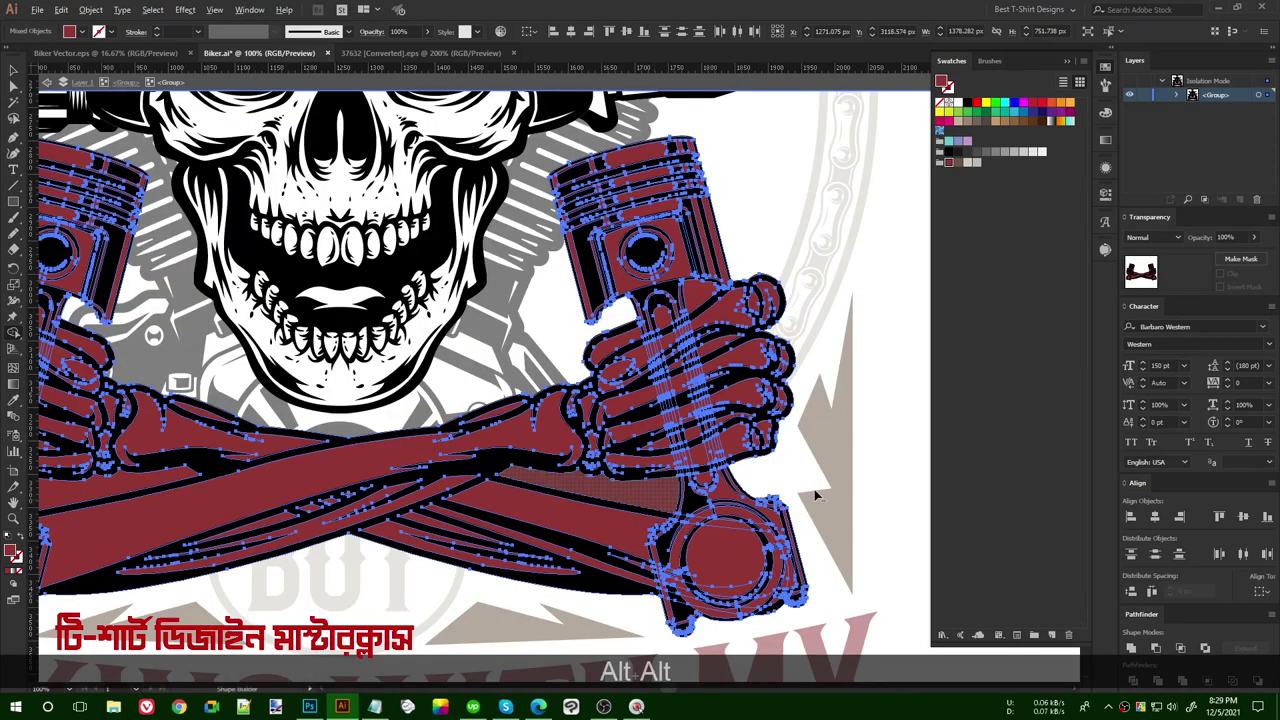
{"action": "key", "text": "space"}
{"action": "left_click_drag", "start_coordinate": [371, 489], "coordinate": [636, 480]}
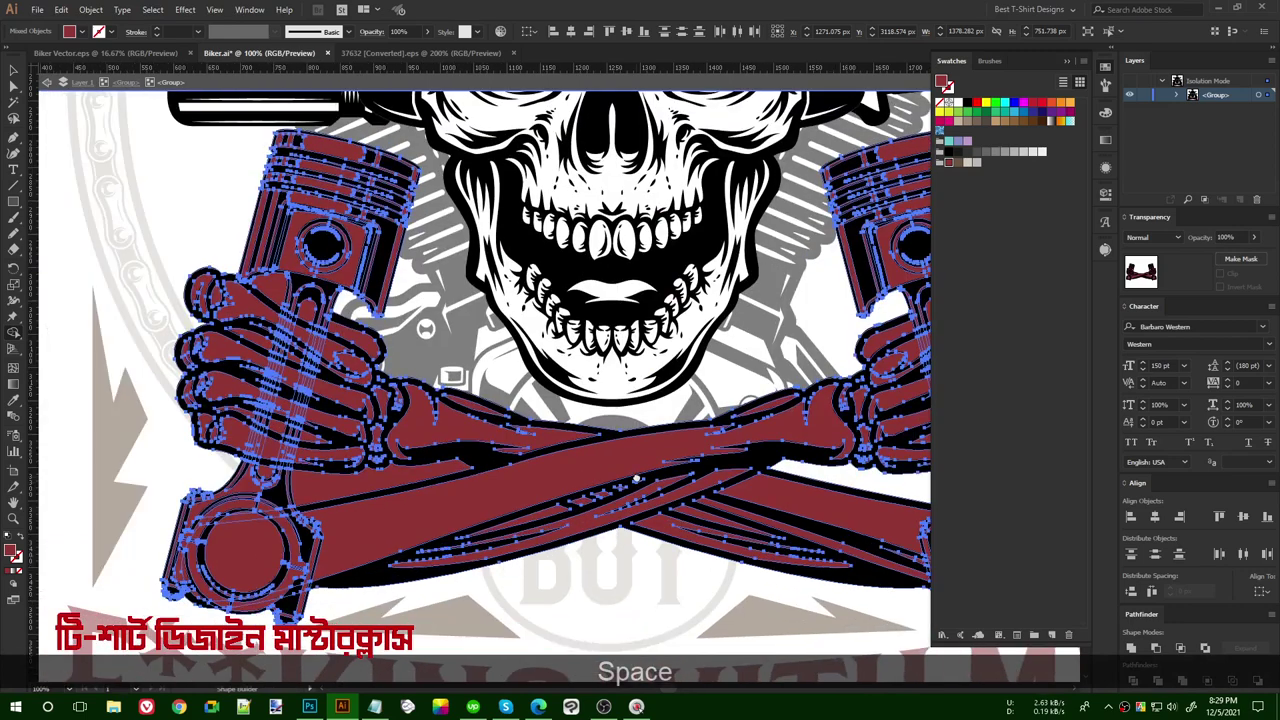
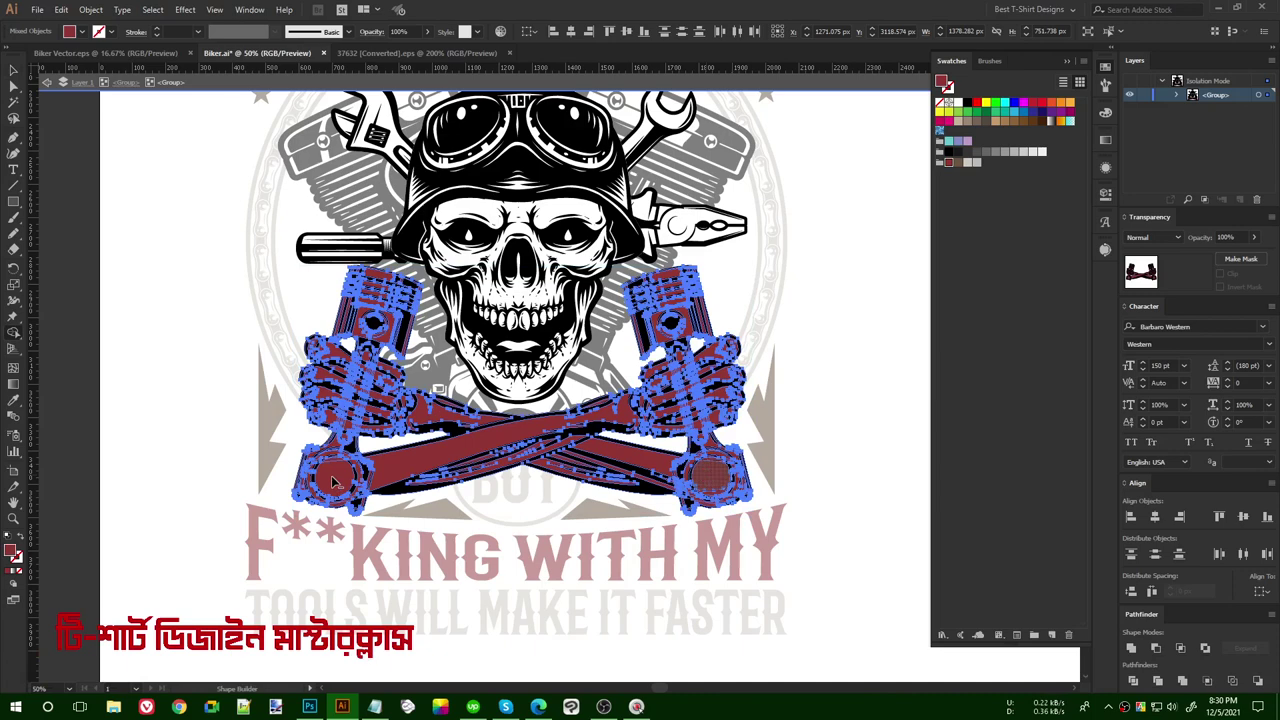
{"action": "key", "text": "alt"}
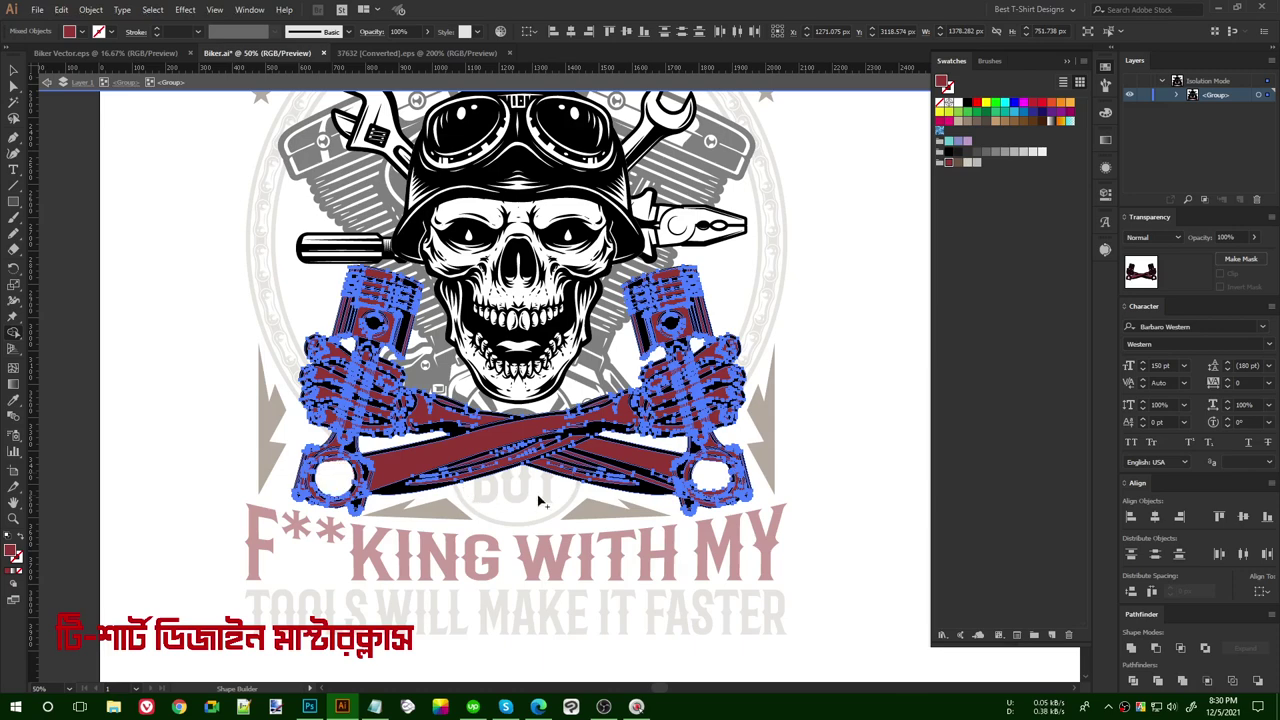
{"action": "key", "text": "v"}
{"action": "left_click", "coordinate": [592, 503]}
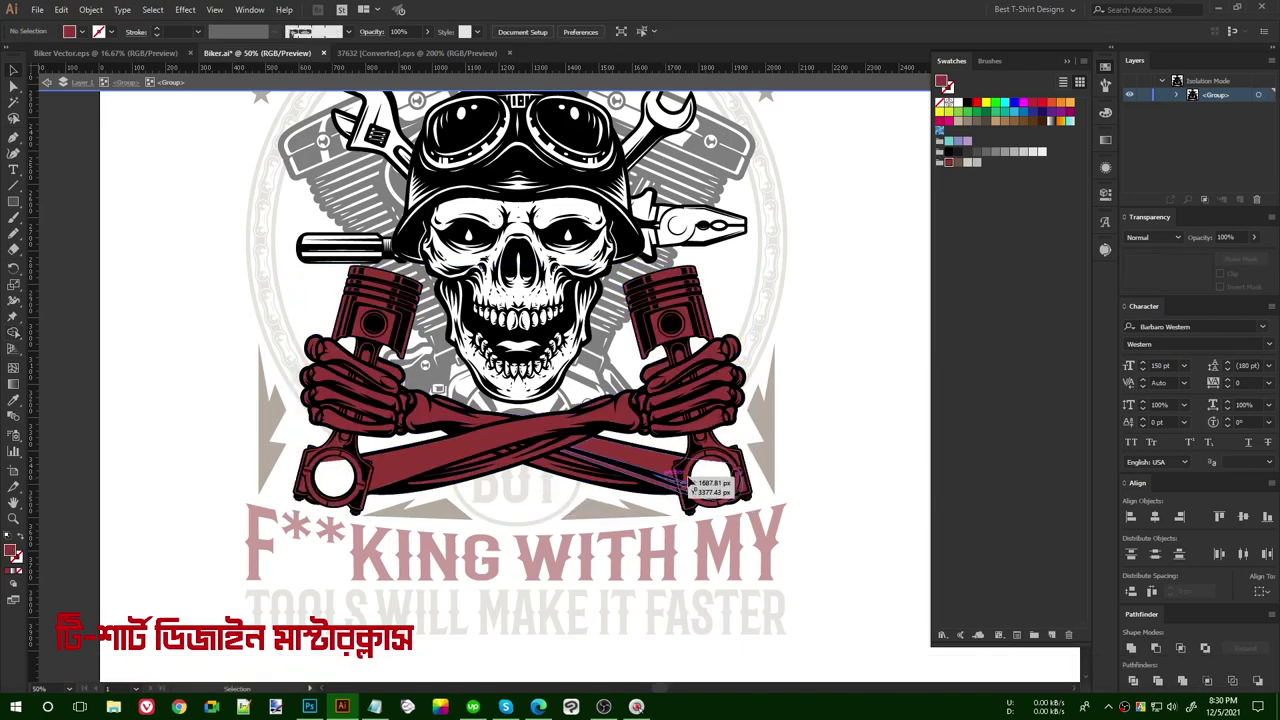
- Erase the leftover red slivers inside the right connecting rod's ring, using an eraser sized to the opening
{"action": "key", "text": "alt"}
{"action": "scroll", "coordinate": [690, 420], "scroll_direction": "up", "scroll_amount": 4}
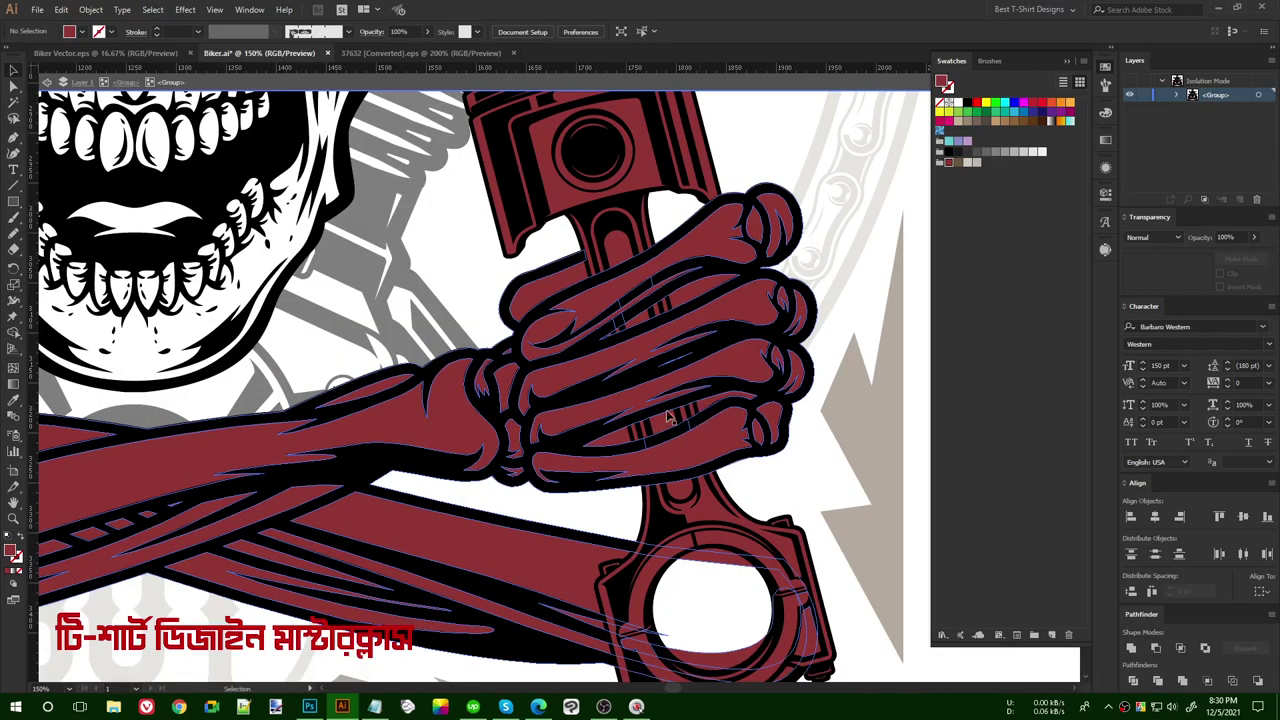
{"action": "scroll", "coordinate": [686, 416], "scroll_direction": "down", "scroll_amount": 3}
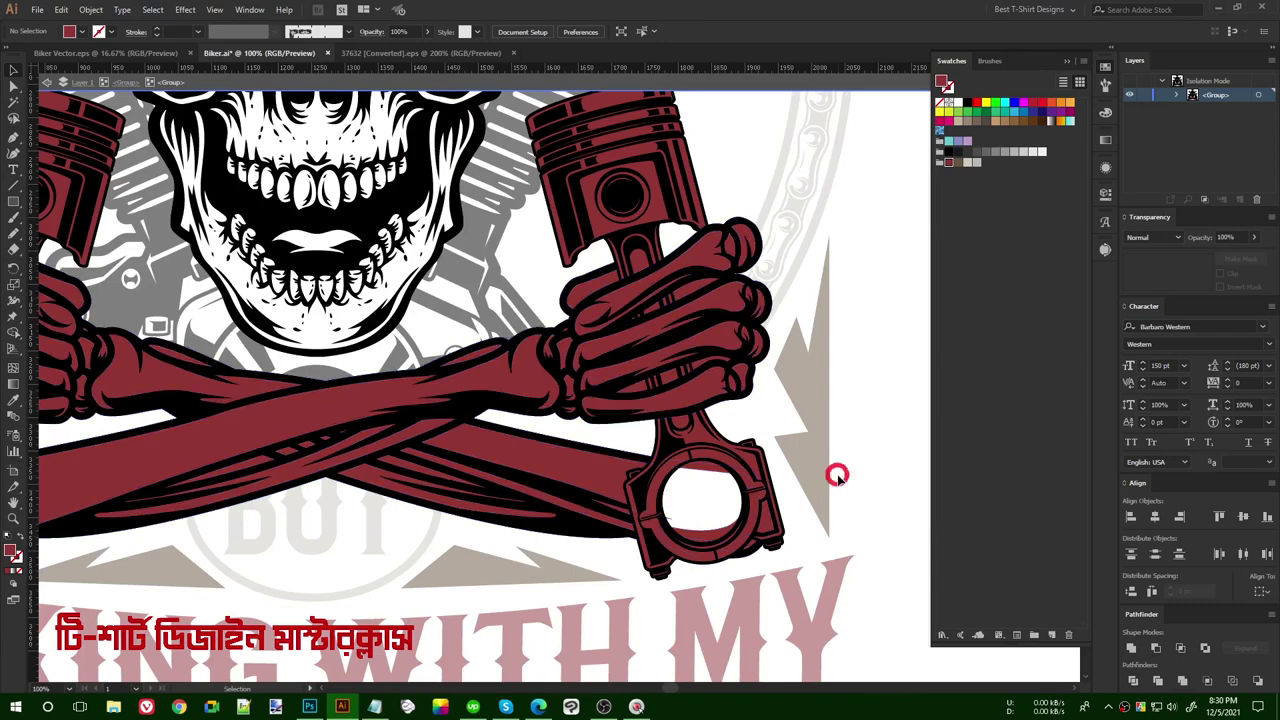
{"action": "scroll", "coordinate": [712, 520], "scroll_direction": "up", "scroll_amount": 2}
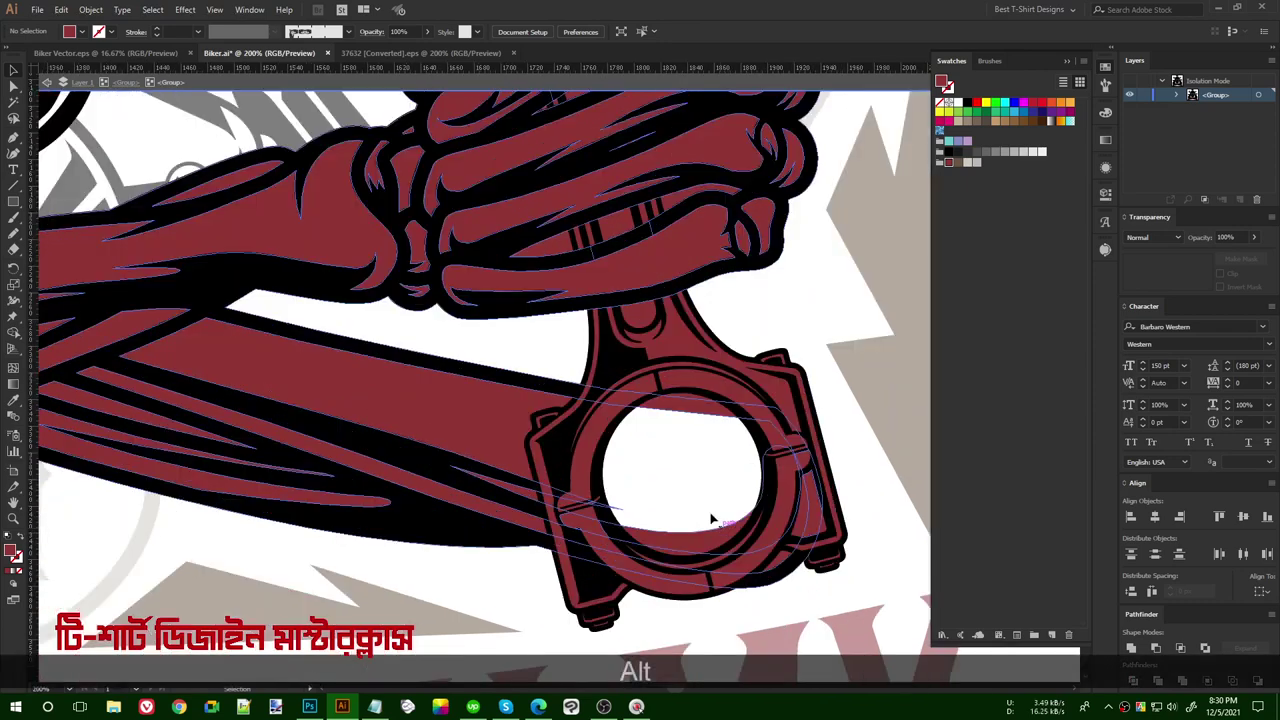
{"action": "left_click", "coordinate": [502, 417]}
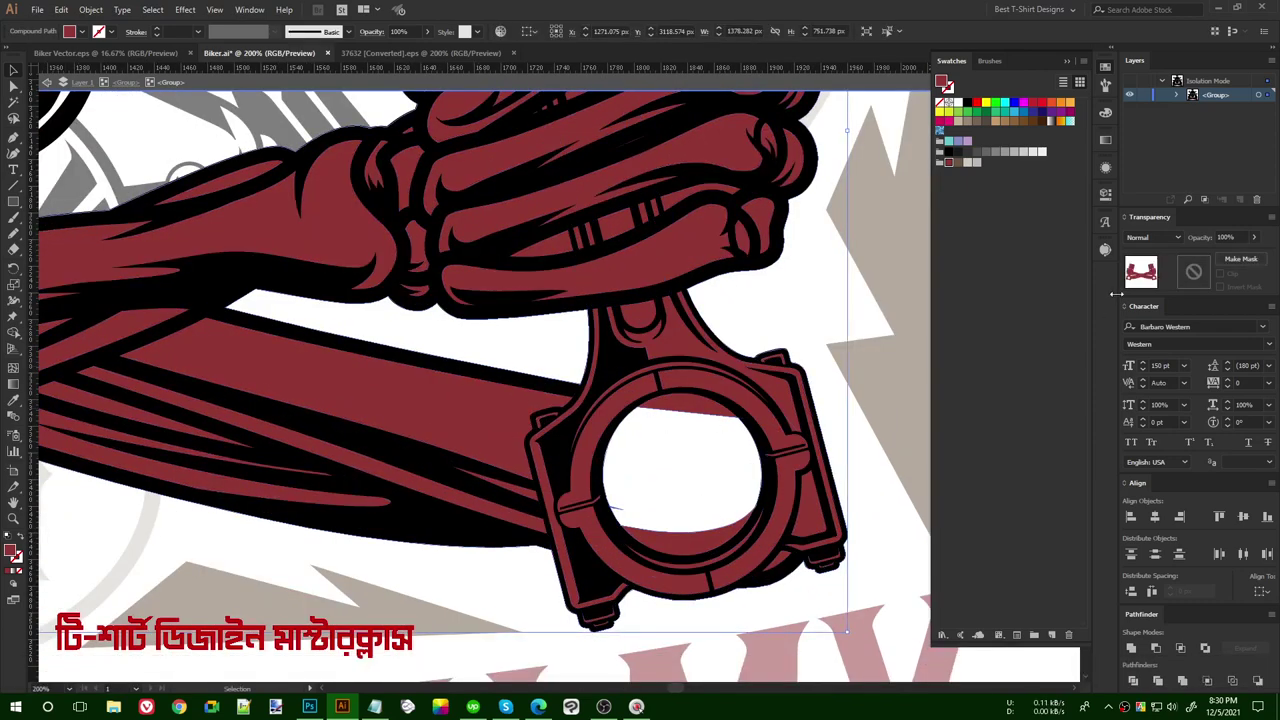
{"action": "key", "text": "shift+e"}
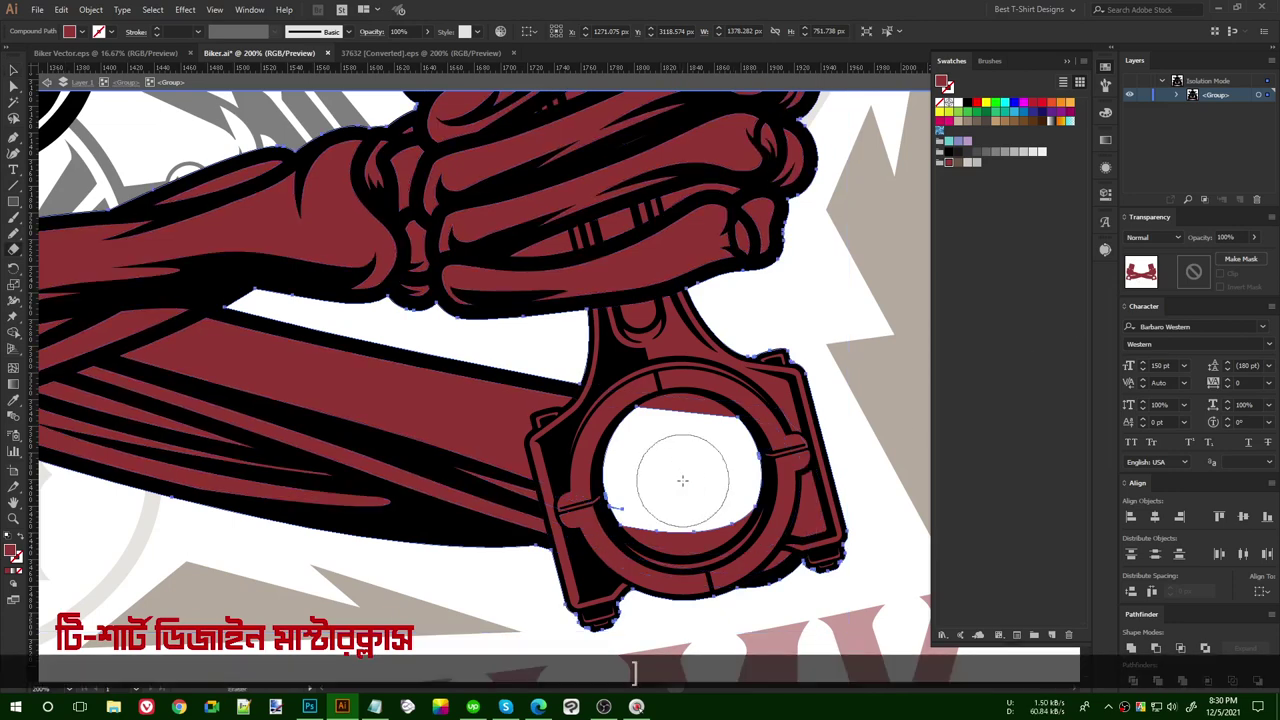
{"action": "key", "text": "bracketright"}
{"action": "key", "text": "bracketleft"}
{"action": "key", "text": "bracketleft"}
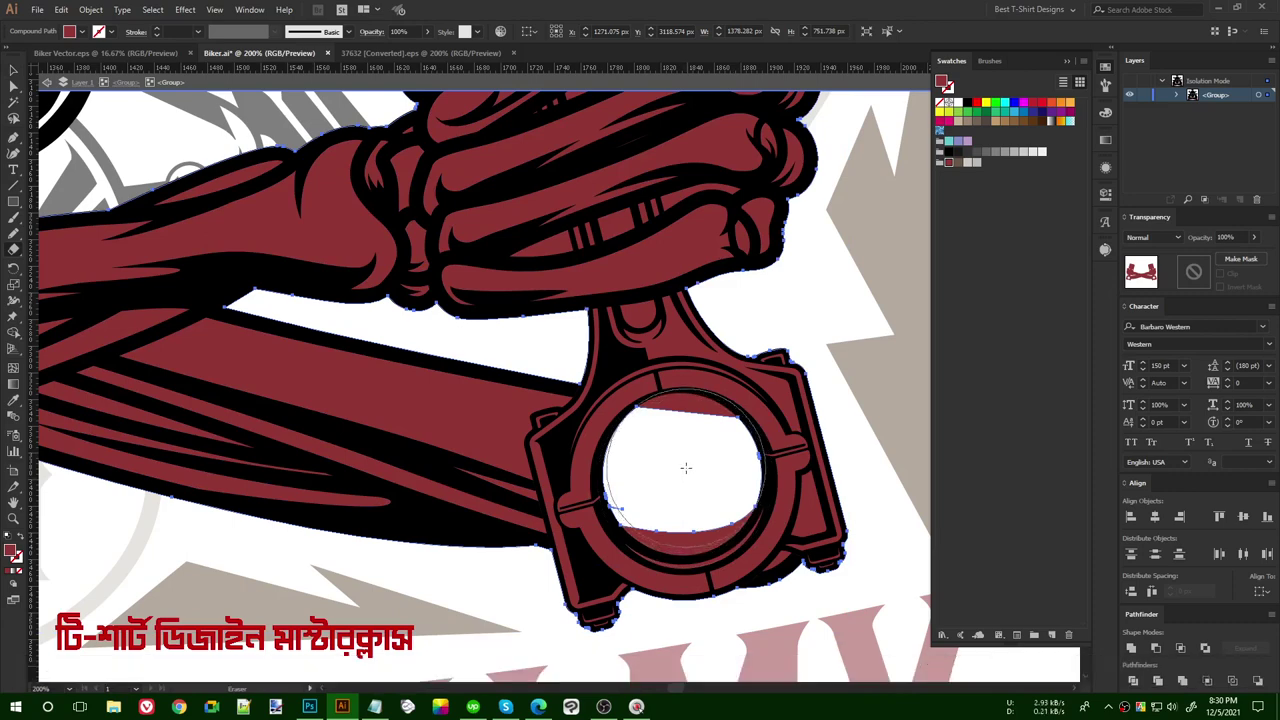
{"action": "left_click_drag", "start_coordinate": [686, 467], "coordinate": [683, 495]}
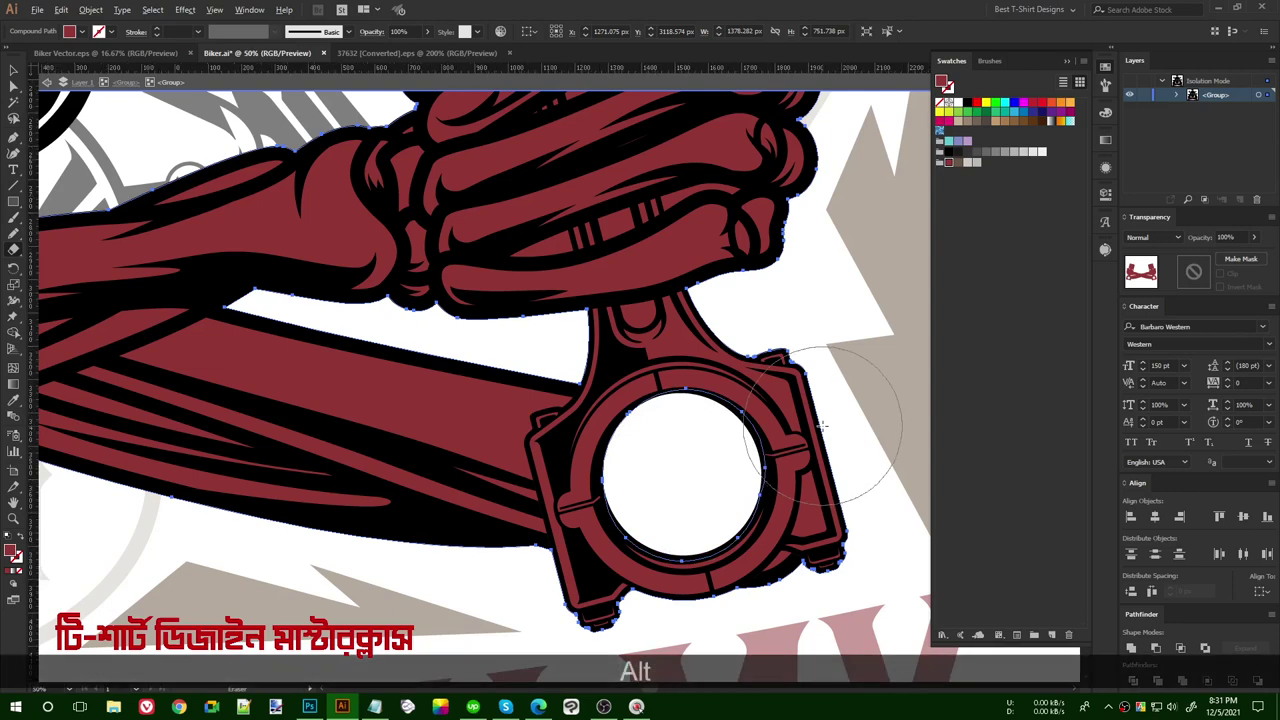
- Erase the leftover red sliver inside the left connecting rod's ring and deselect the fill shape
{"action": "scroll", "coordinate": [453, 445], "scroll_direction": "down", "scroll_amount": 4, "text": "alt"}
{"action": "scroll", "coordinate": [405, 437], "scroll_direction": "up", "scroll_amount": 4, "text": "alt"}
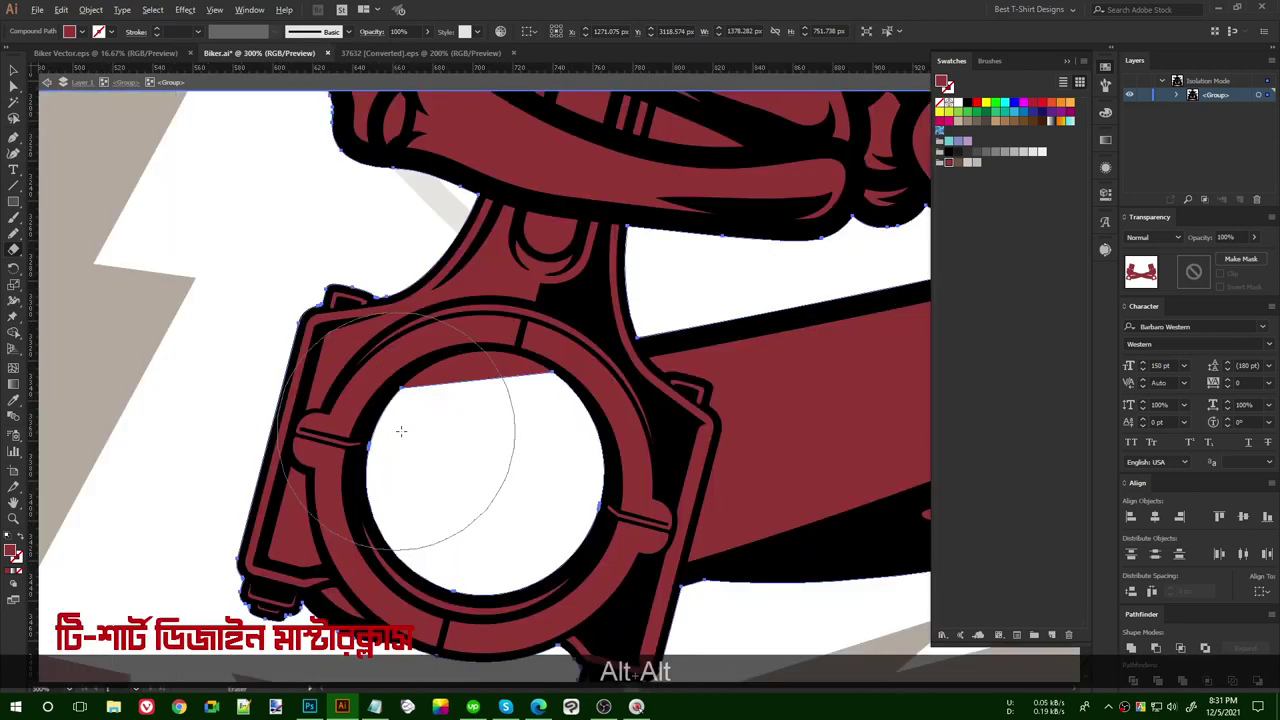
{"action": "left_click", "coordinate": [483, 463]}
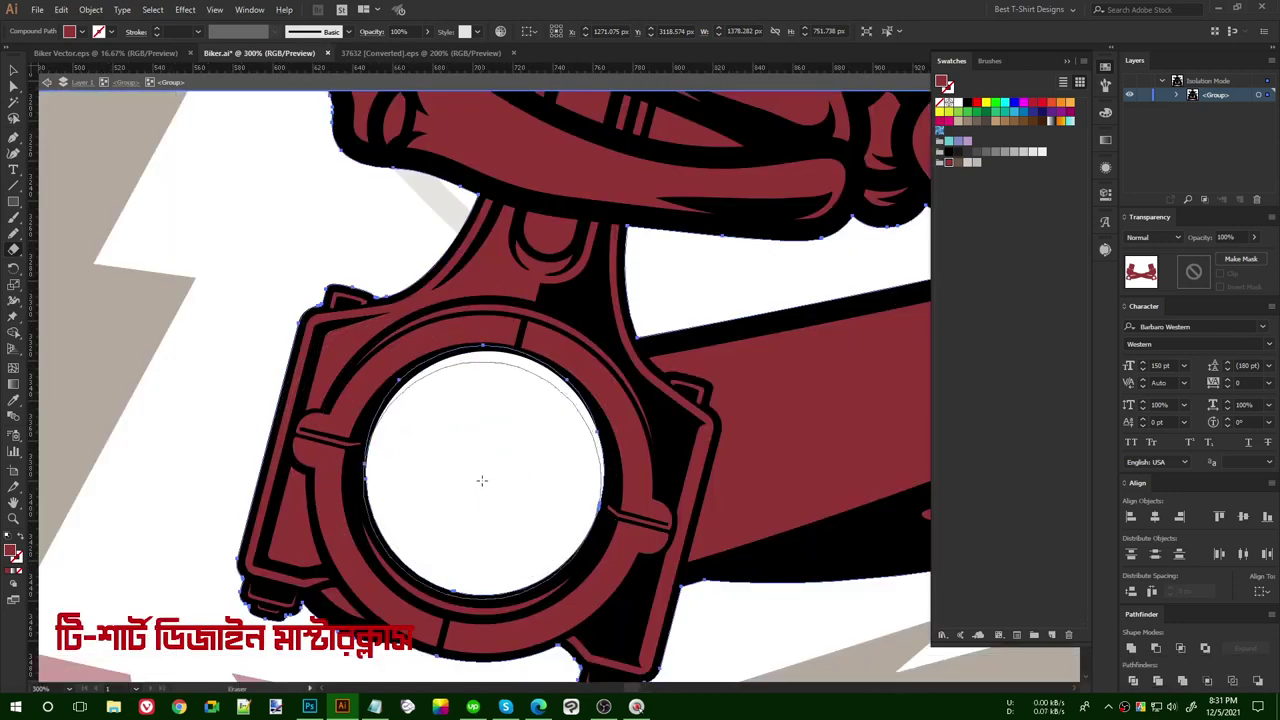
{"action": "scroll", "coordinate": [468, 459], "scroll_direction": "down", "scroll_amount": 5, "text": "alt"}
{"action": "key", "text": "v"}
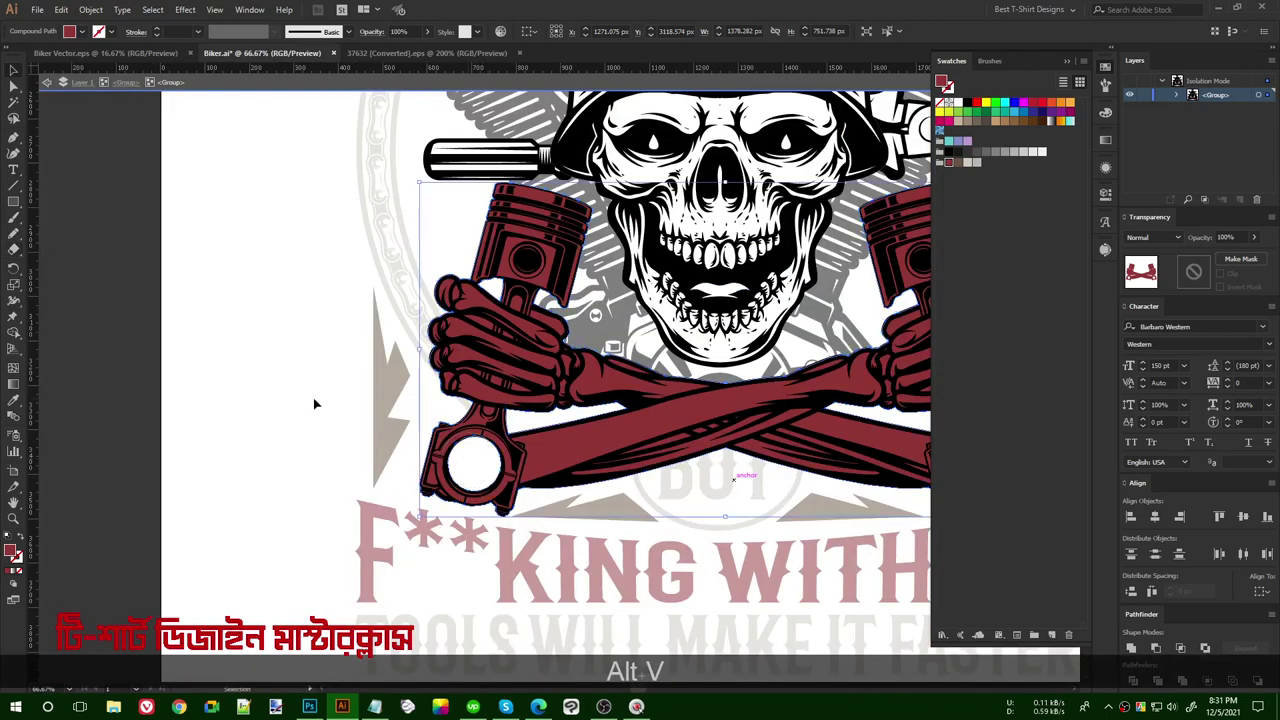
{"action": "left_click", "coordinate": [314, 404]}
{"action": "scroll", "coordinate": [314, 404], "scroll_direction": "down", "scroll_amount": 2, "text": "alt"}
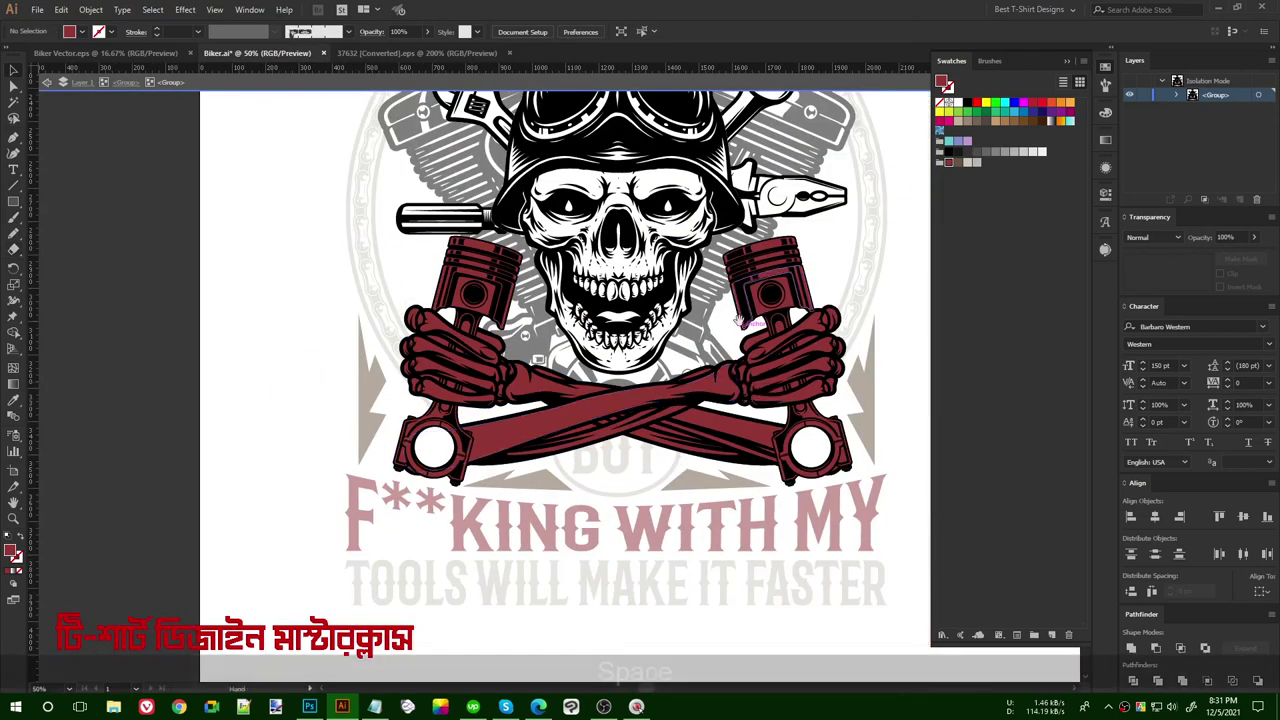
{"action": "left_click_drag", "start_coordinate": [870, 290], "coordinate": [873, 373]}
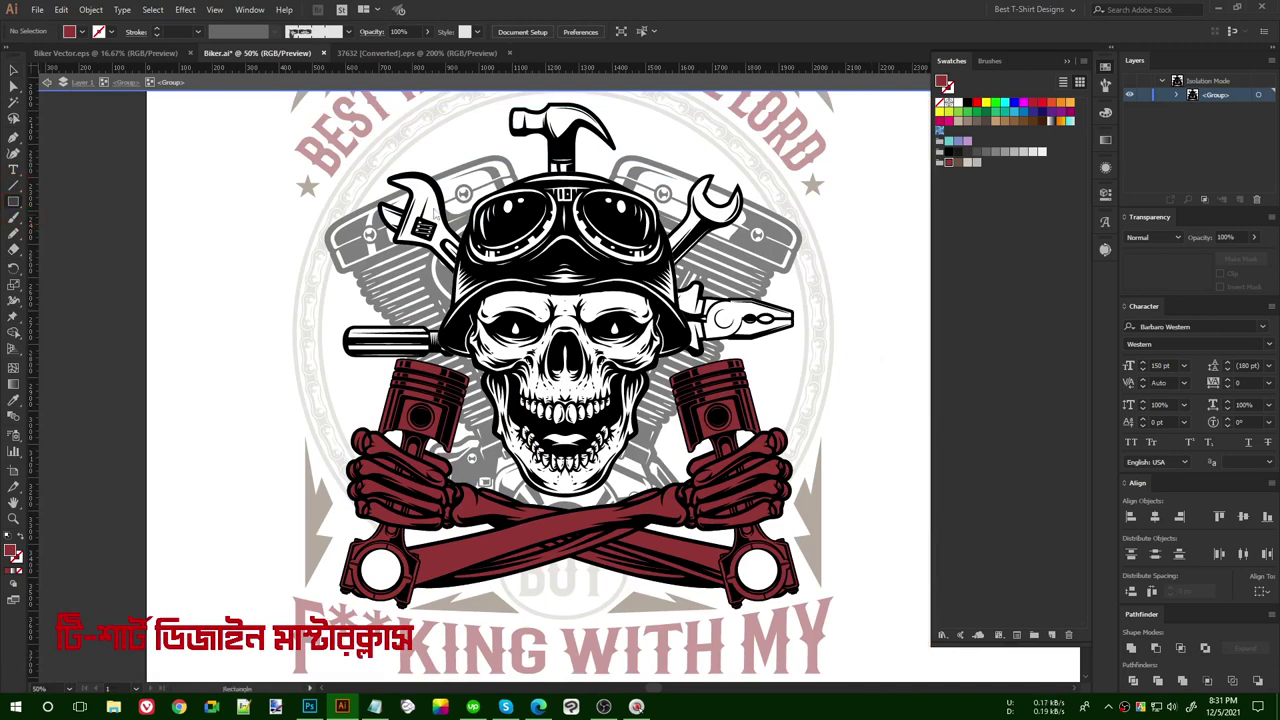
- Draw a dark red rectangle about 836 × 1131 px behind the helmeted skull and widen it to about 873 px
{"action": "left_click_drag", "start_coordinate": [408, 152], "coordinate": [688, 524]}
{"action": "key", "text": "ctrl+shift+bracketleft"}
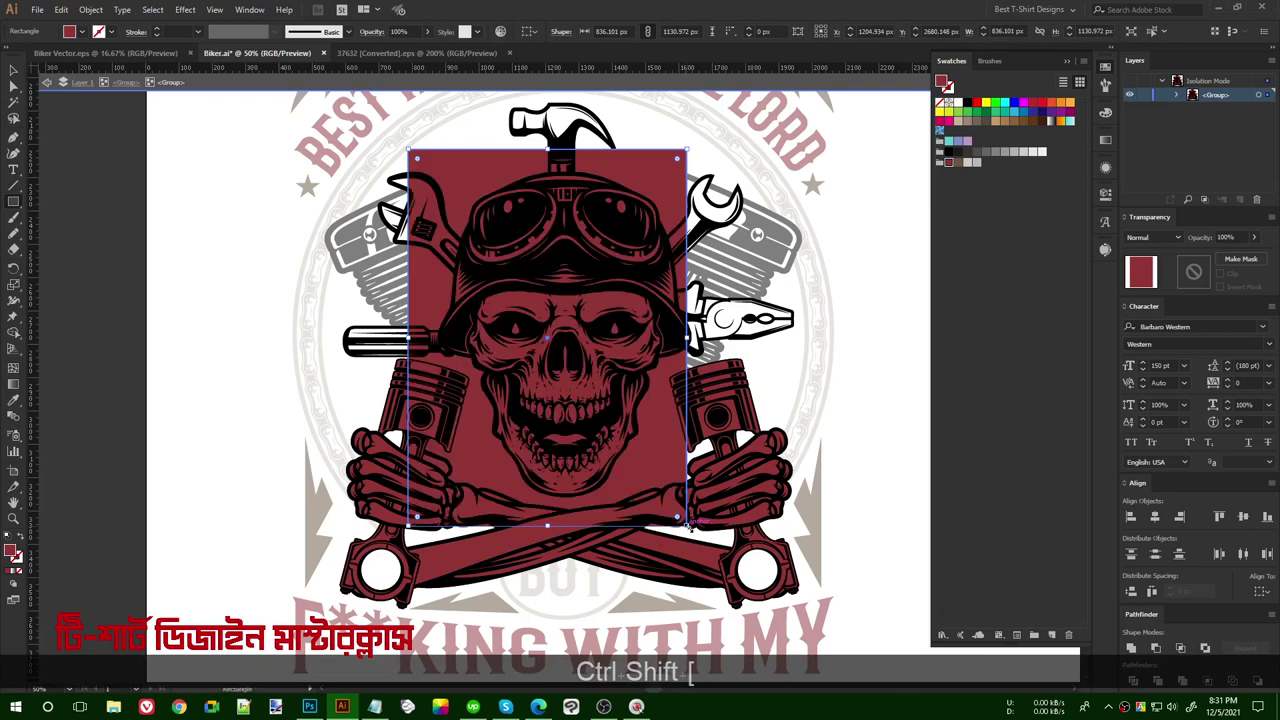
{"action": "key", "text": "v"}
{"action": "left_click_drag", "start_coordinate": [686, 339], "coordinate": [699, 339]}
- Remove the red area outside the helmeted skull's outline with the Shape Builder tool
{"action": "left_click", "coordinate": [620, 452], "text": "shift"}
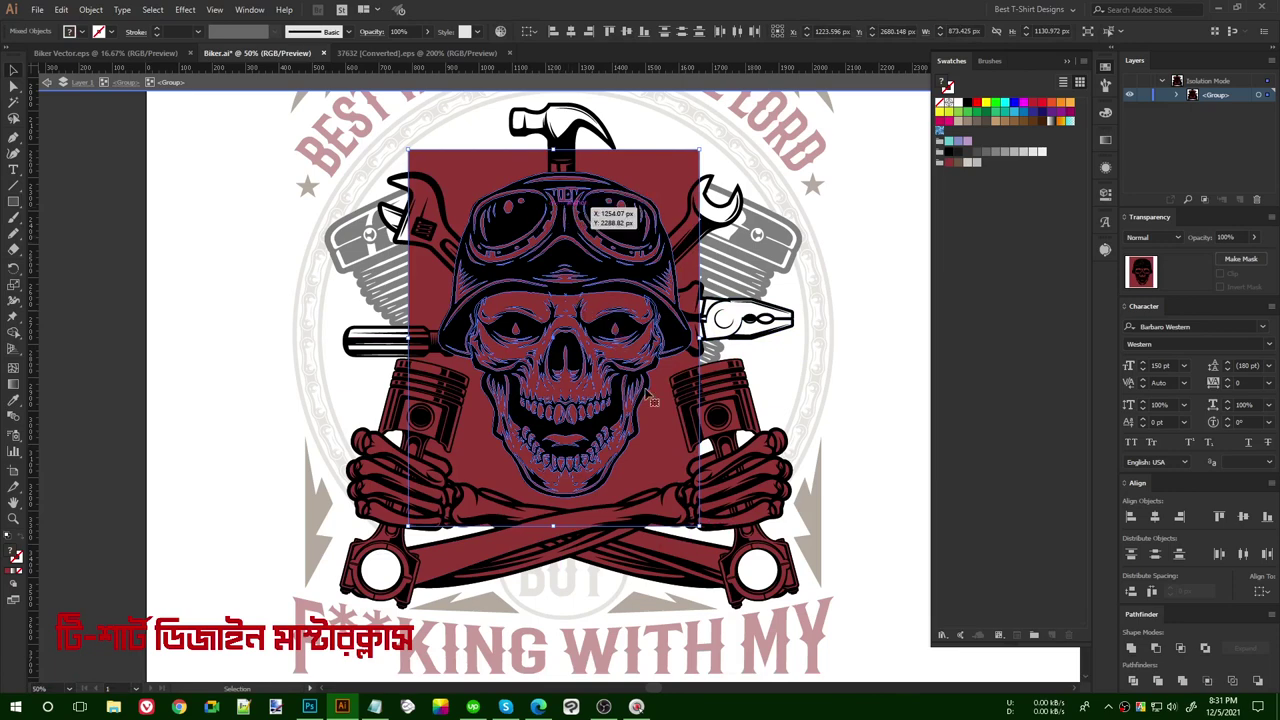
{"action": "key", "text": "shift+m"}
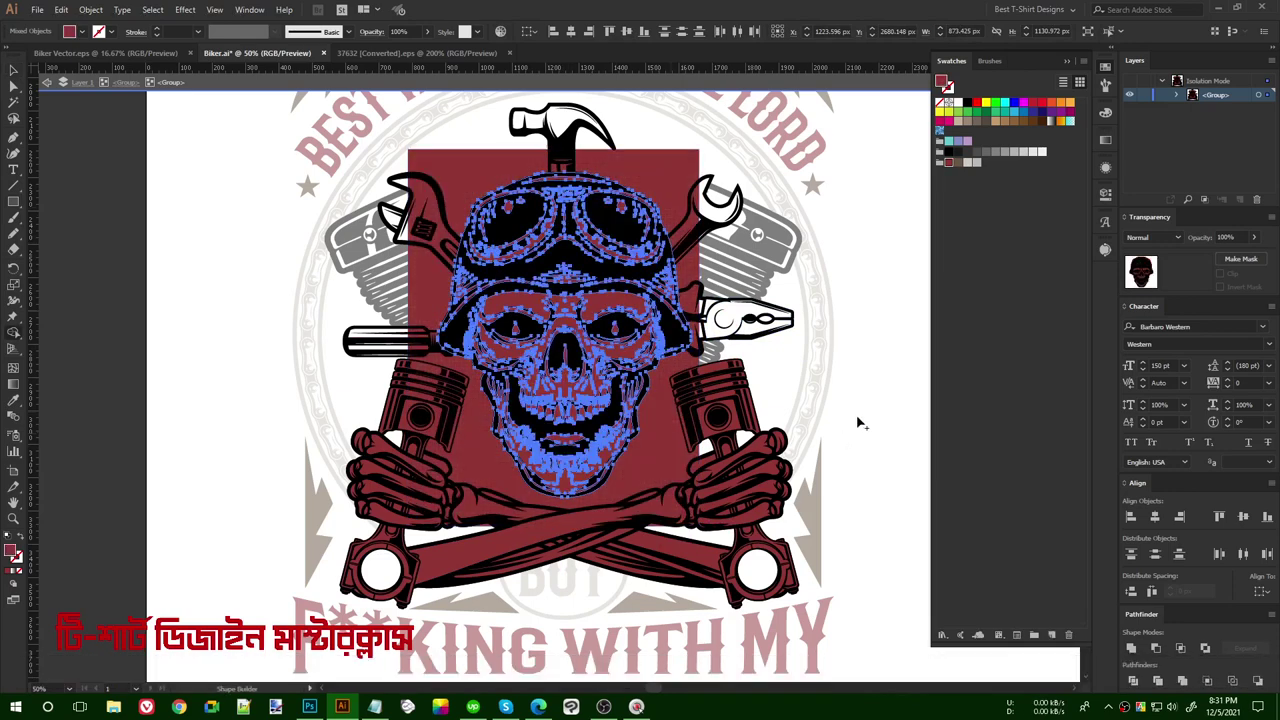
{"action": "key", "text": "v"}
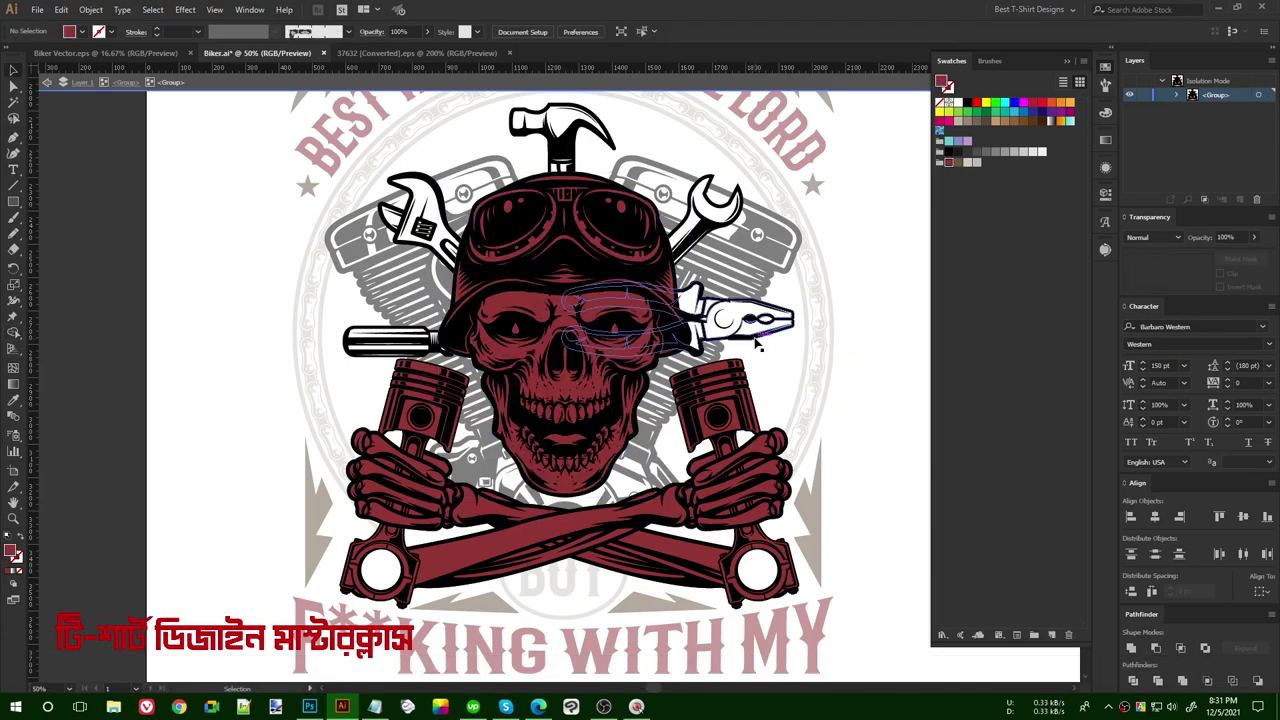
- Draw a rectangle about 1568 × 1016 px covering the hammer, wrenches, screwdriver and pliers, and fill it with the brown swatch
{"action": "key", "text": "ctrl+7"}
{"action": "scroll", "coordinate": [866, 348], "scroll_direction": "up", "scroll_amount": 1}
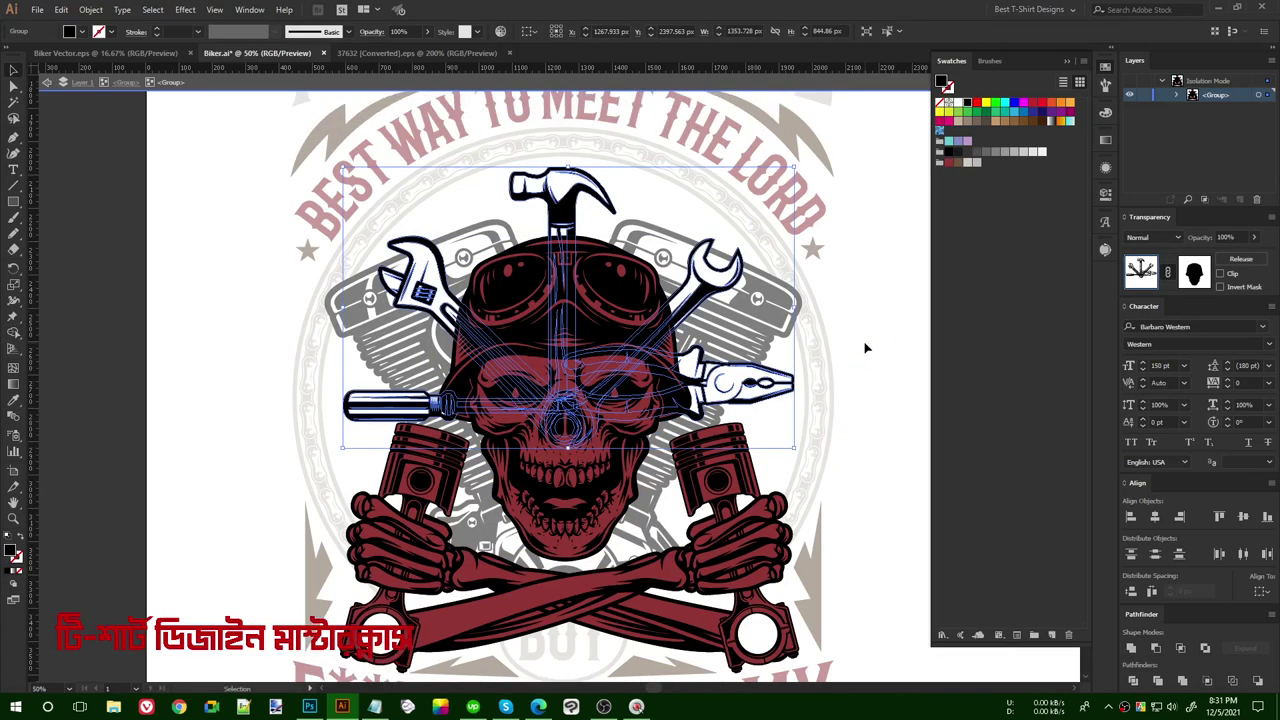
{"action": "left_click", "coordinate": [864, 349]}
{"action": "left_click_drag", "start_coordinate": [308, 147], "coordinate": [830, 484]}
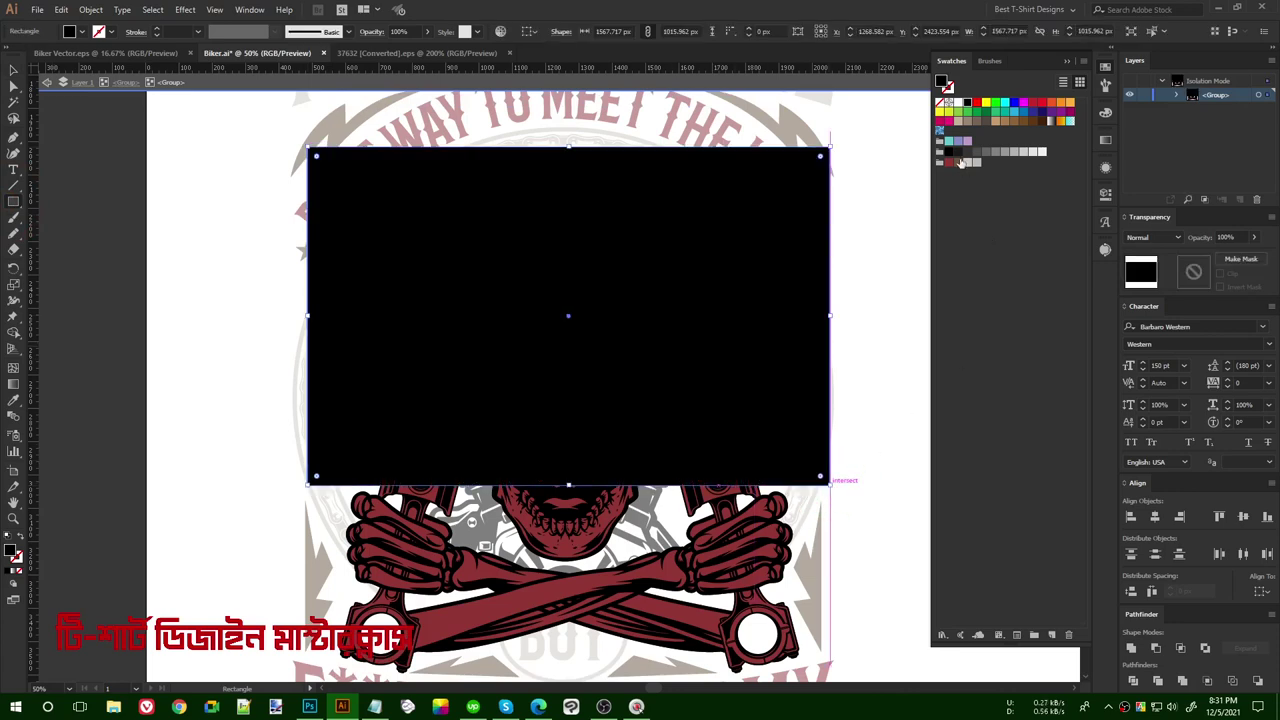
{"action": "left_click", "coordinate": [959, 162]}
{"action": "key", "text": "v"}
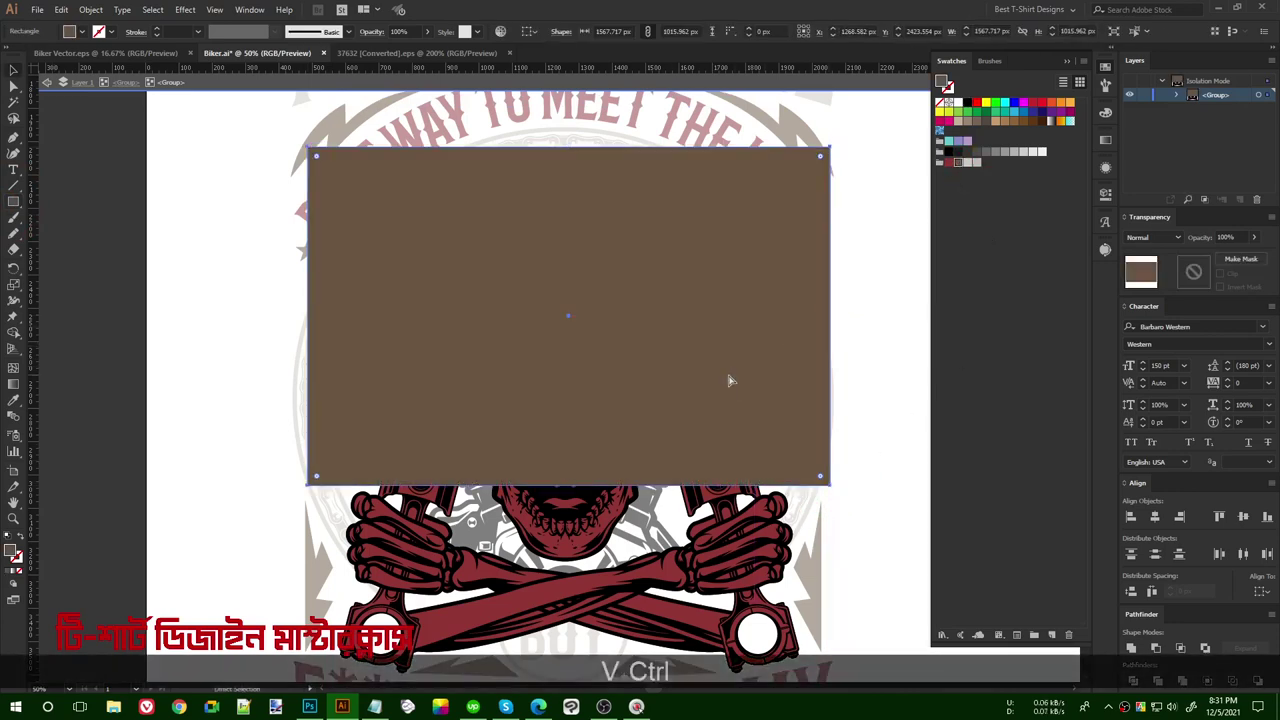
- Move the brown rectangle behind the tools' line art and fill it with the light grey swatch
{"action": "key", "text": "ctrl+x"}
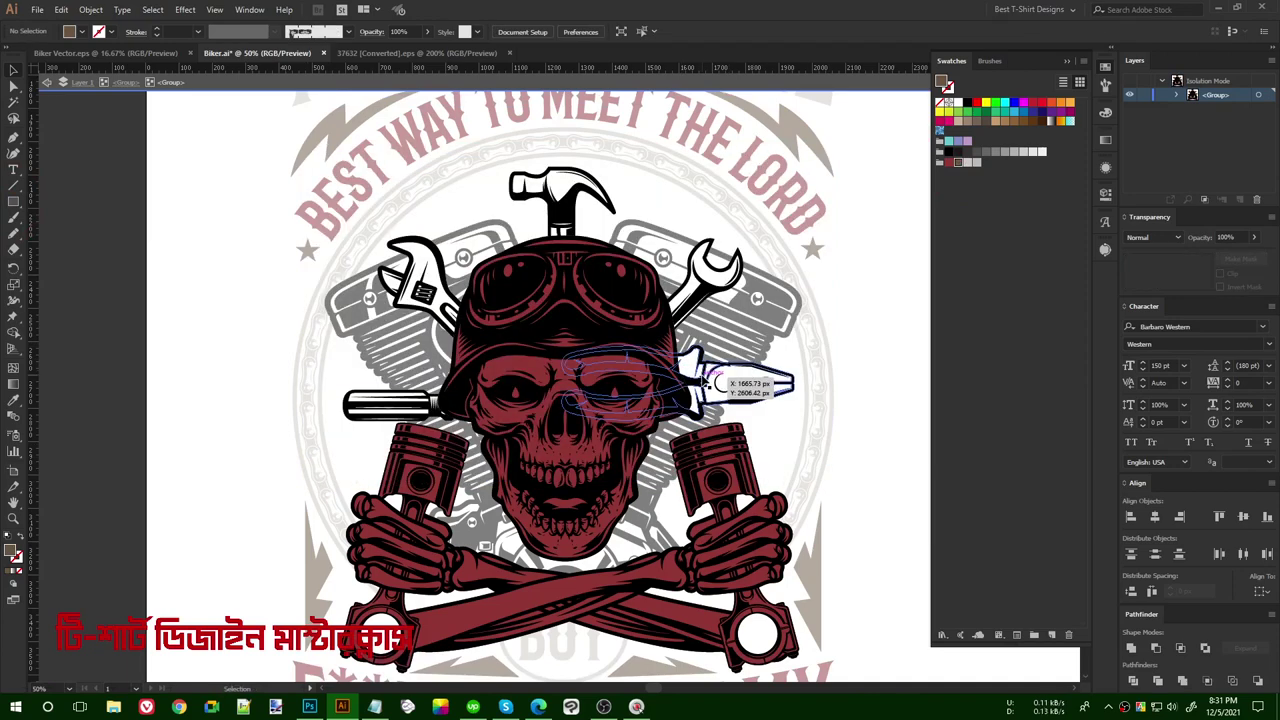
{"action": "key", "text": "ctrl+b"}
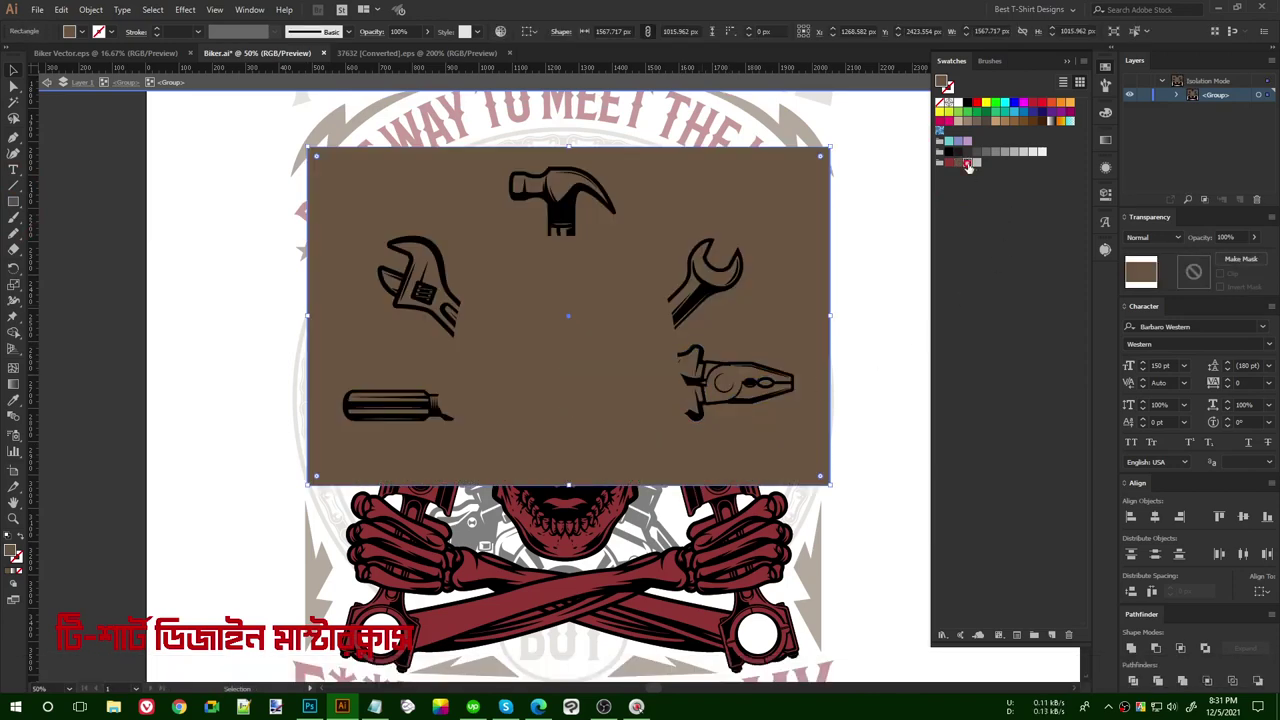
{"action": "left_click", "coordinate": [967, 163]}
- Remove the light grey area outside the tools' outlines with the Shape Builder tool and exit isolation mode
{"action": "left_click", "coordinate": [750, 384], "text": "shift"}
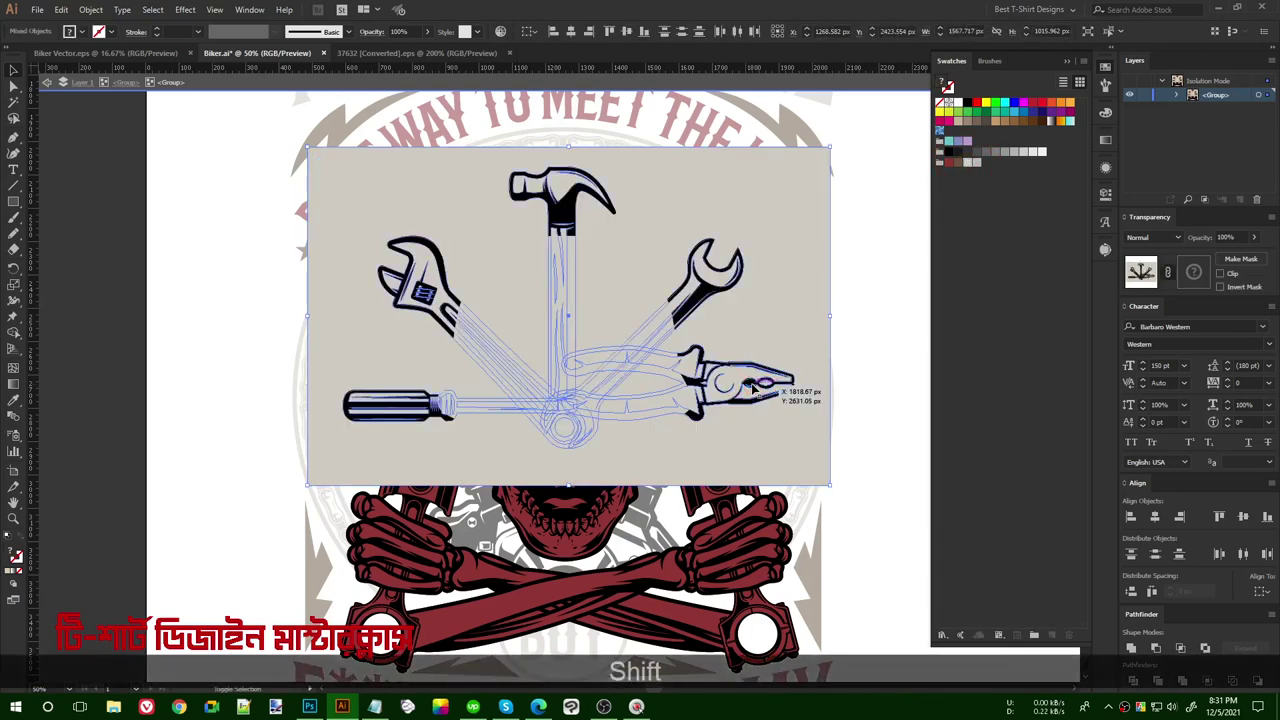
{"action": "key", "text": "shift+m"}
{"action": "left_click", "coordinate": [772, 324], "text": "alt"}
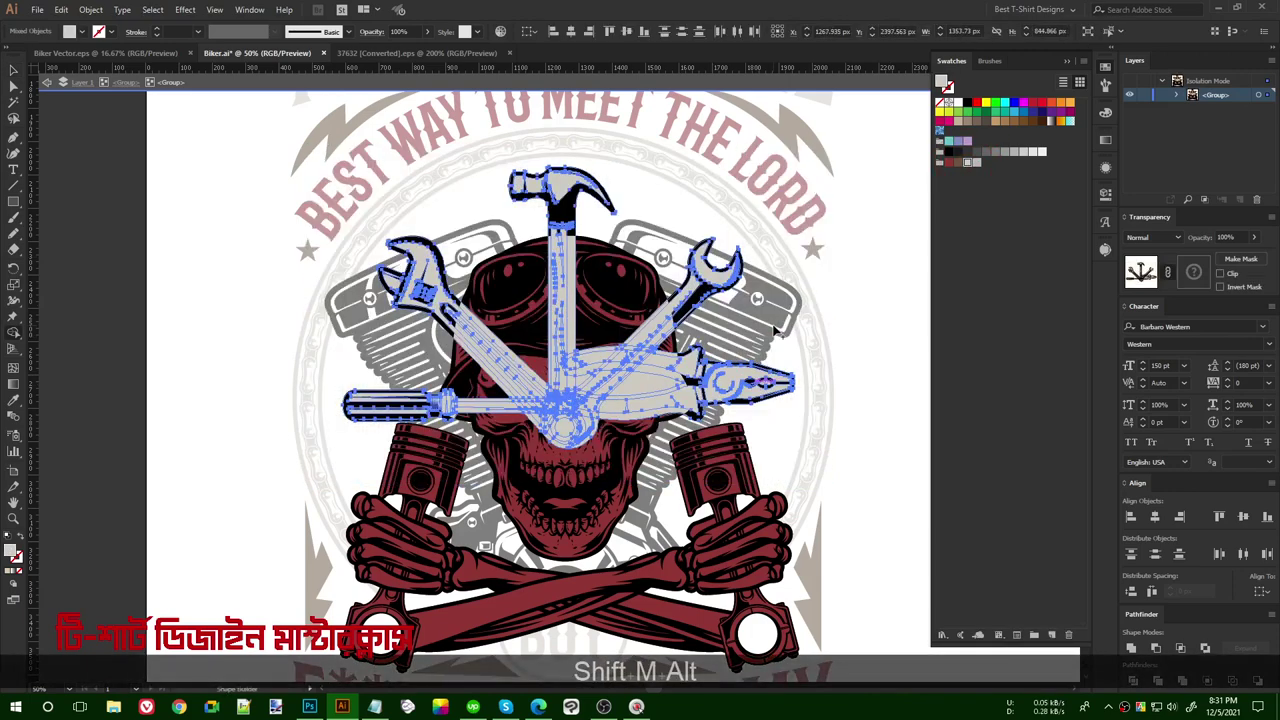
{"action": "key", "text": "v"}
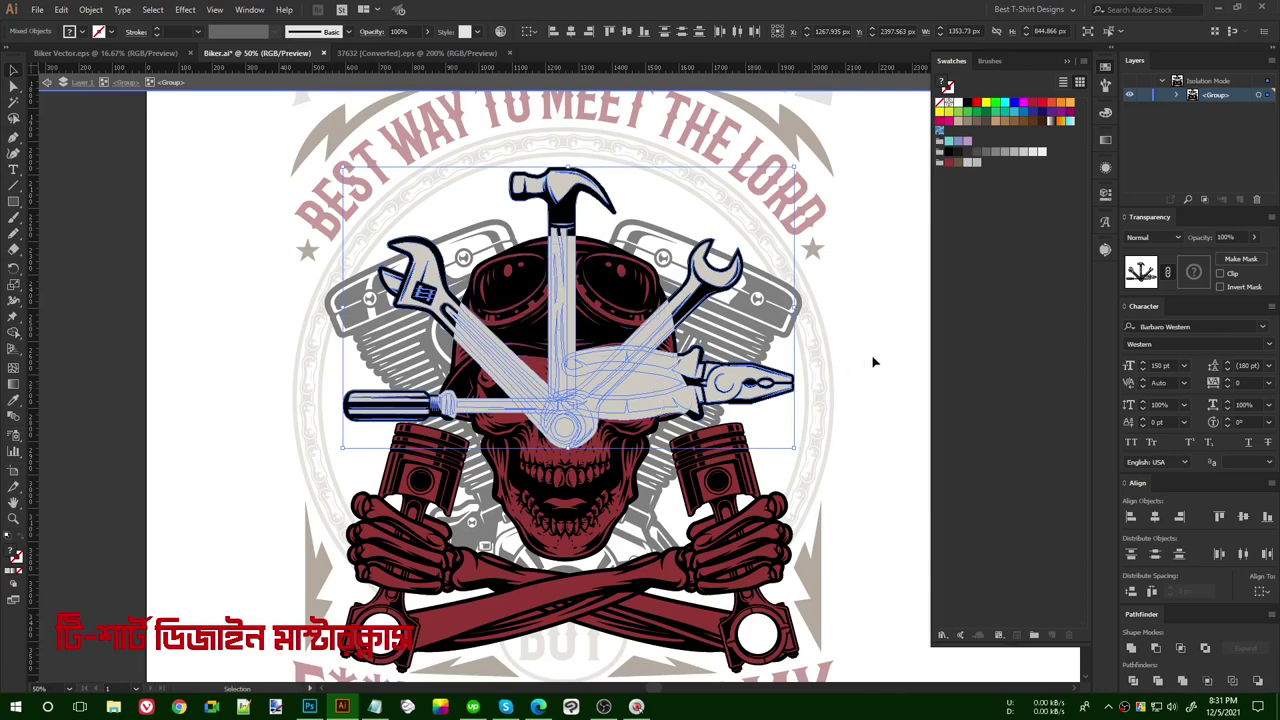
{"action": "double_click", "coordinate": [873, 362]}
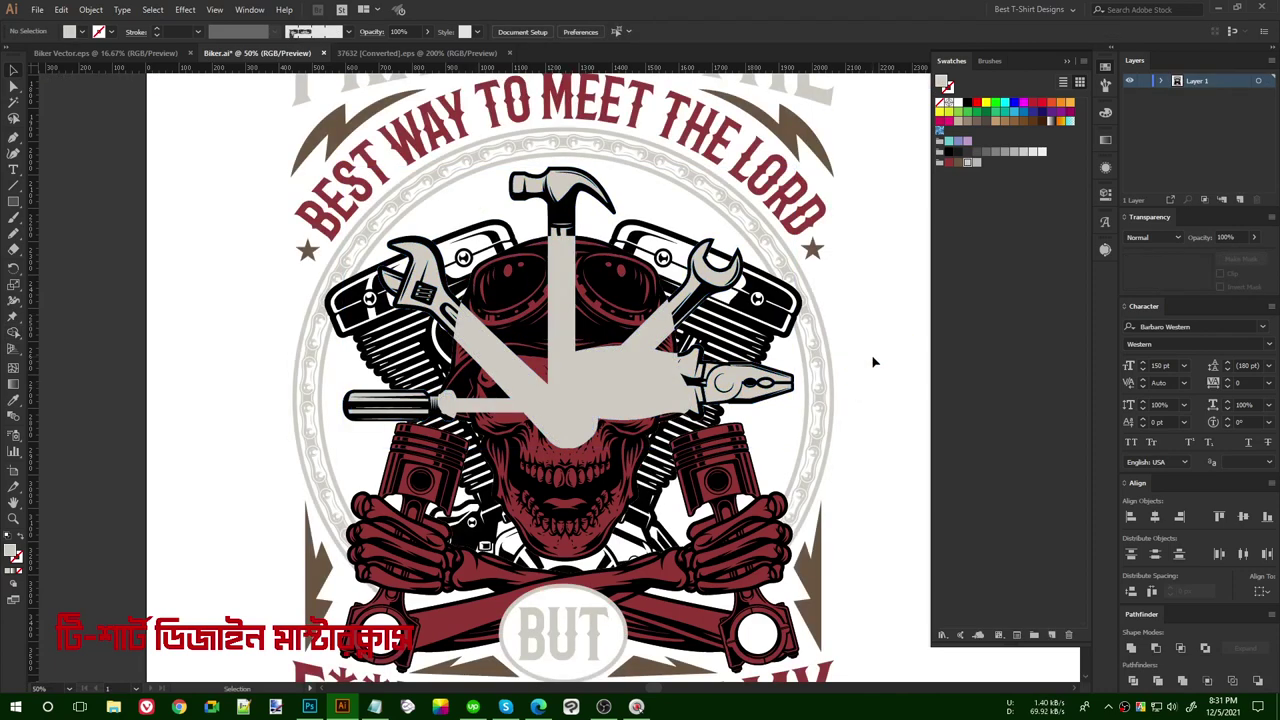
- Move the light grey tool fill behind the helmeted skull within its group and exit isolation mode
{"action": "scroll", "coordinate": [873, 362], "scroll_direction": "down", "scroll_amount": 1}
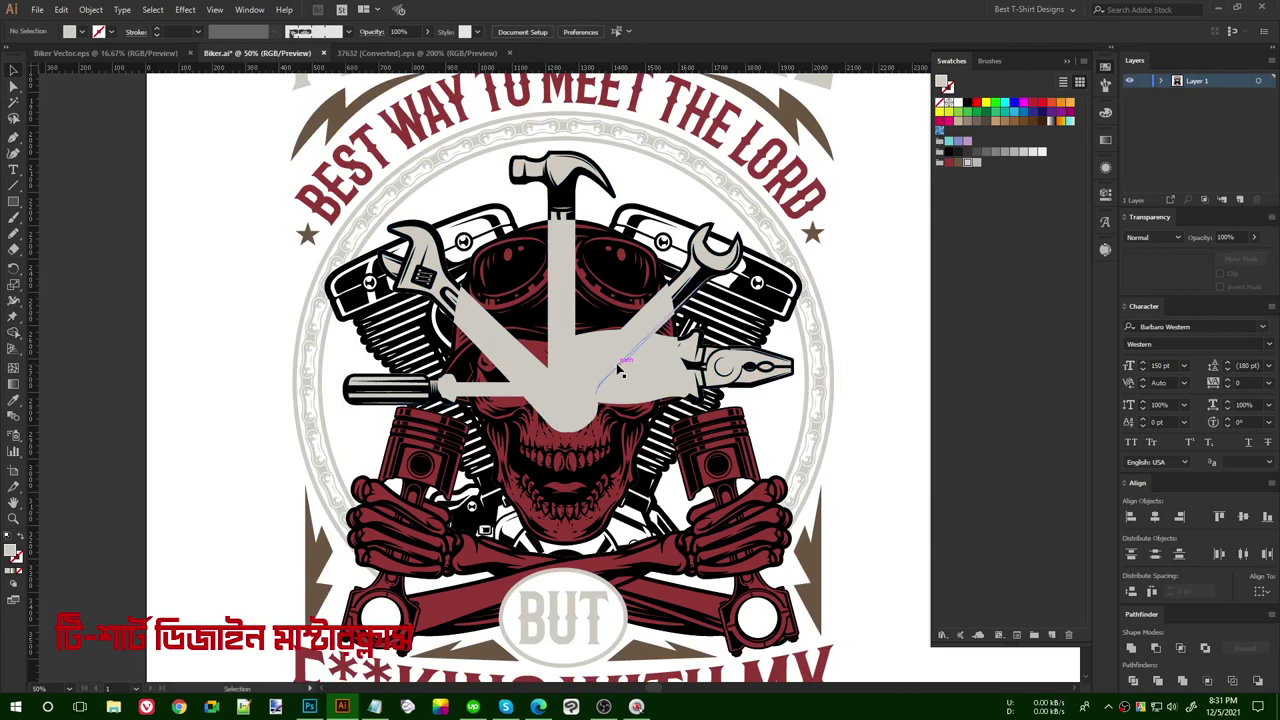
{"action": "left_click", "coordinate": [748, 364]}
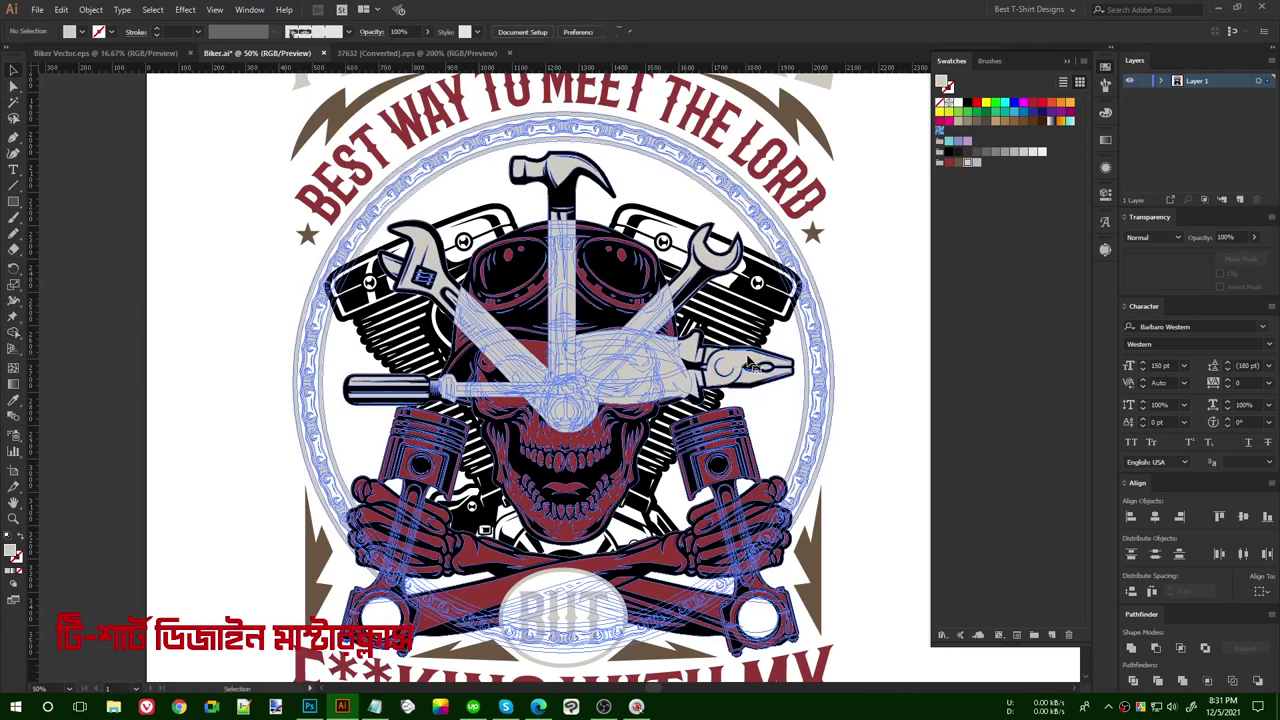
{"action": "double_click", "coordinate": [748, 364]}
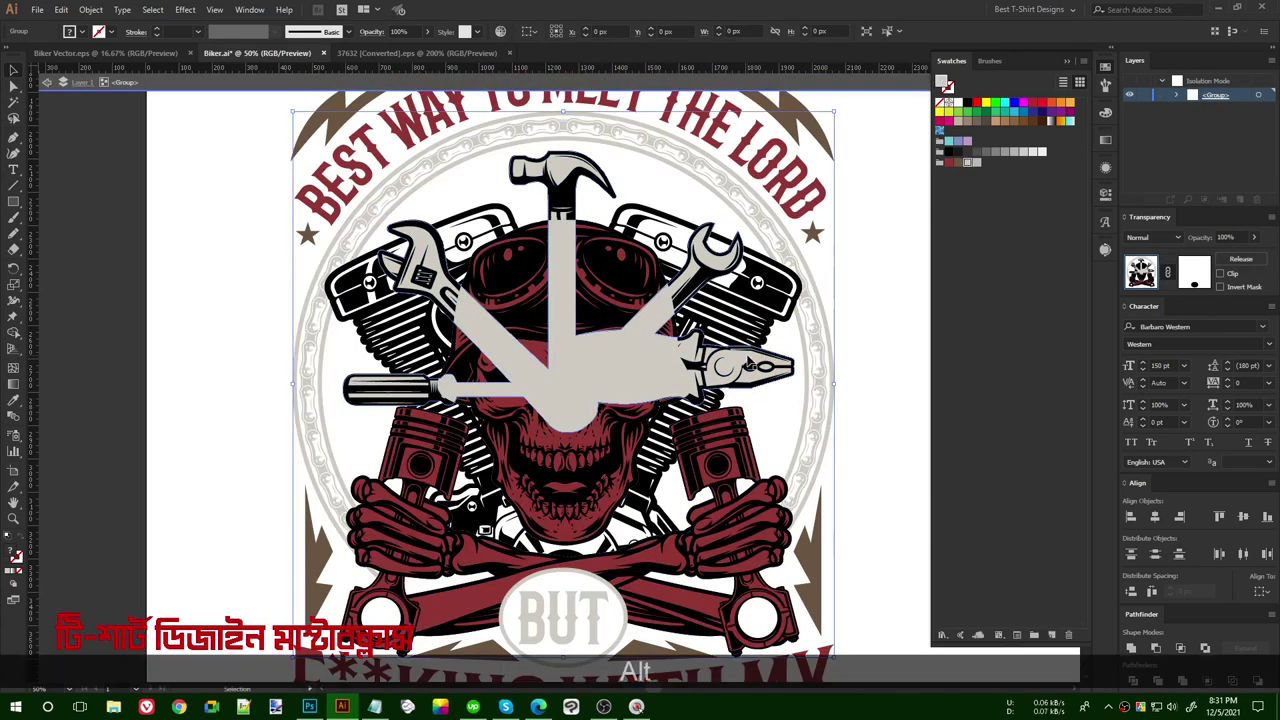
{"action": "scroll", "coordinate": [748, 364], "scroll_direction": "up", "scroll_amount": 1}
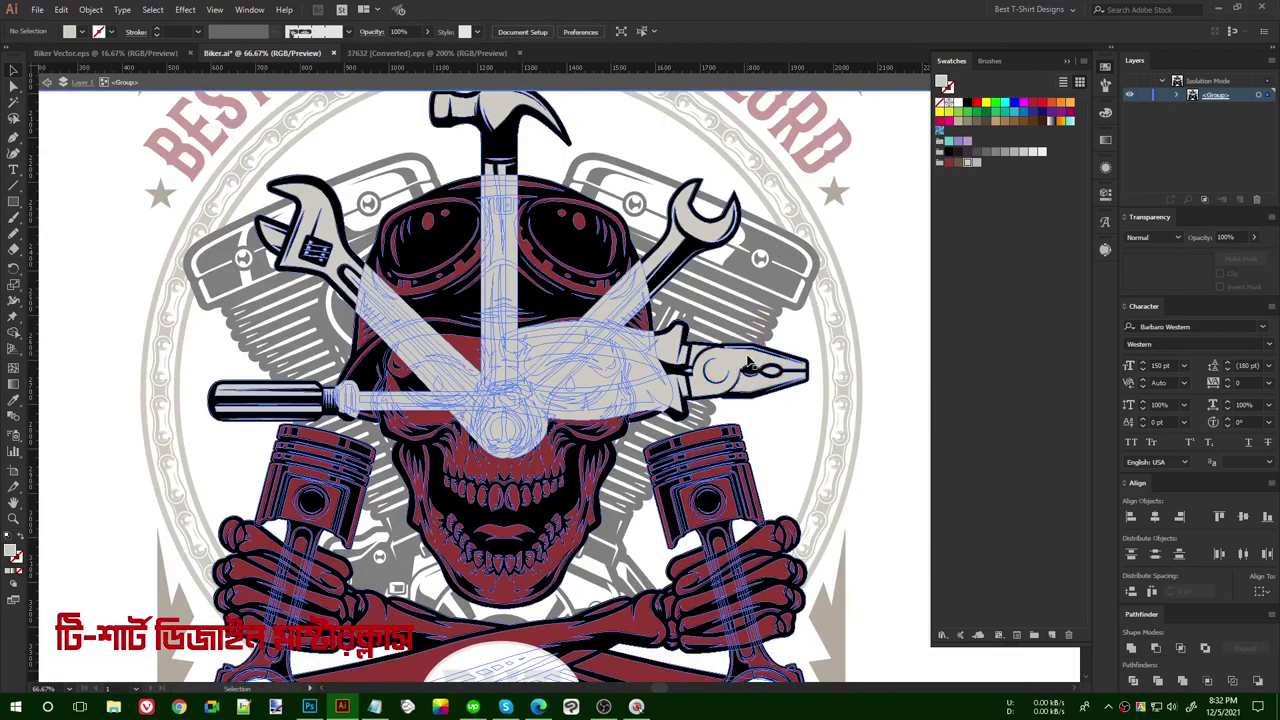
{"action": "double_click", "coordinate": [748, 364]}
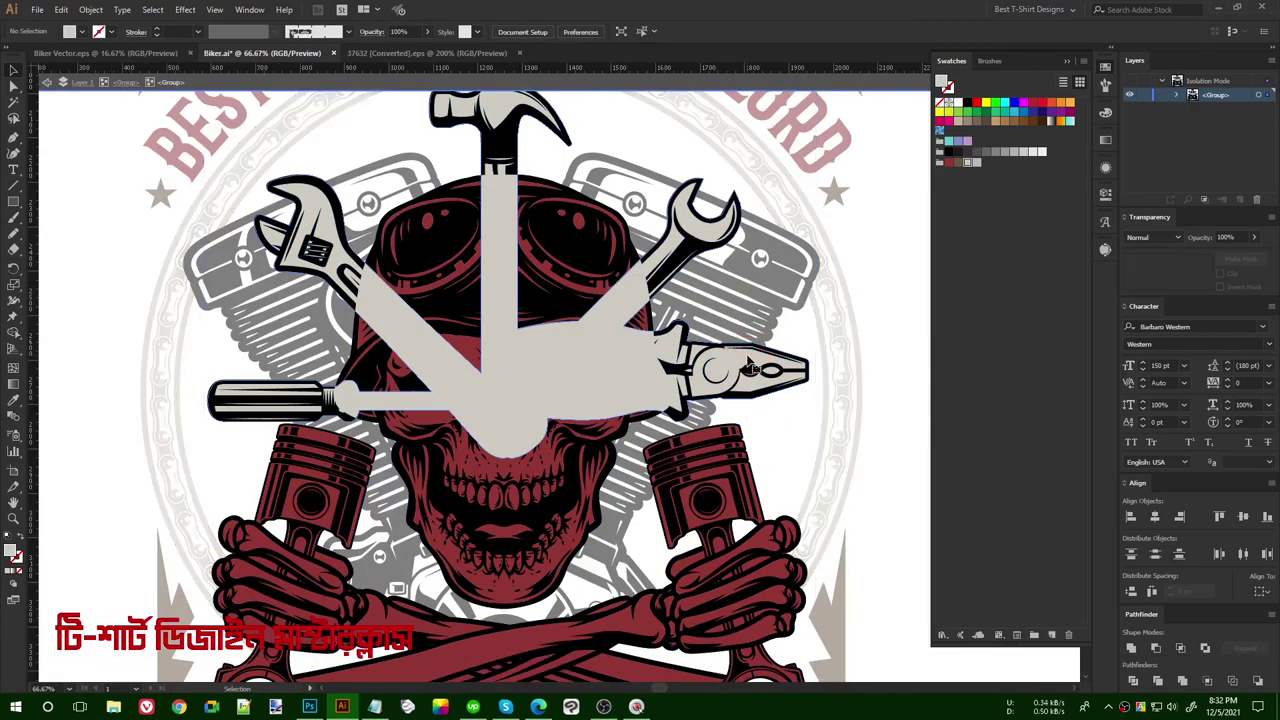
{"action": "key", "text": "ctrl+x"}
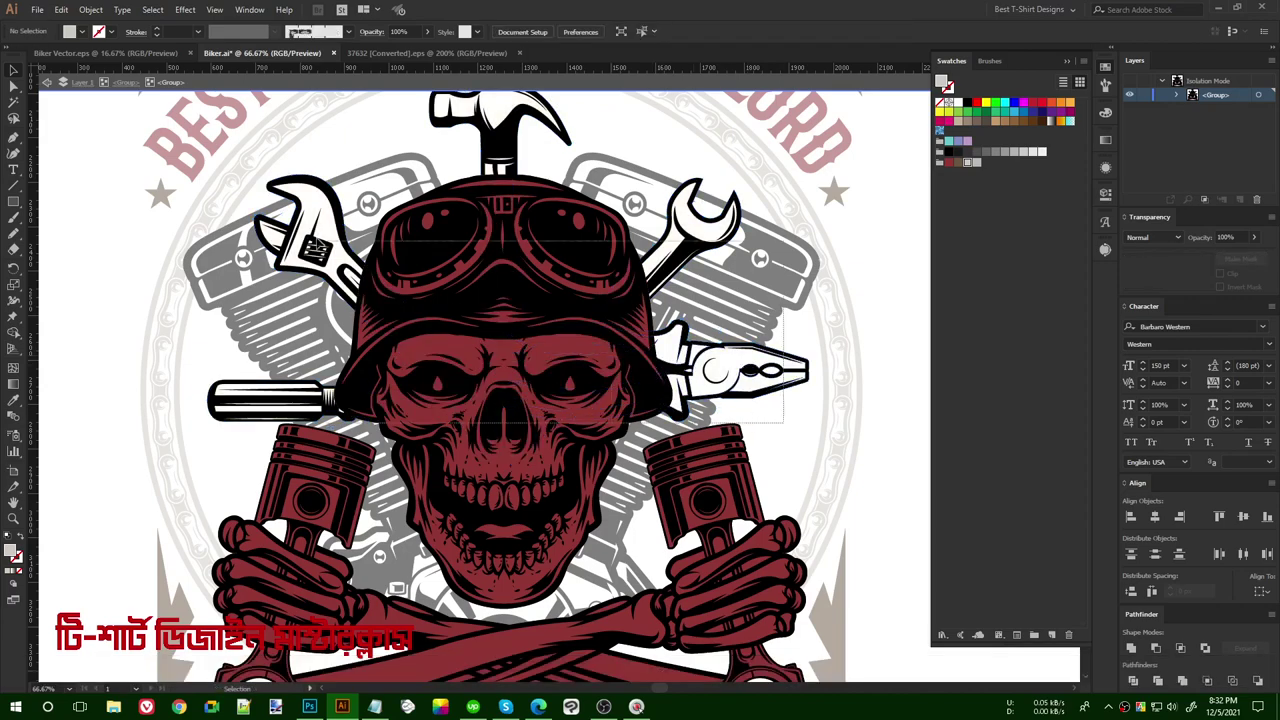
{"action": "key", "text": "ctrl+b"}
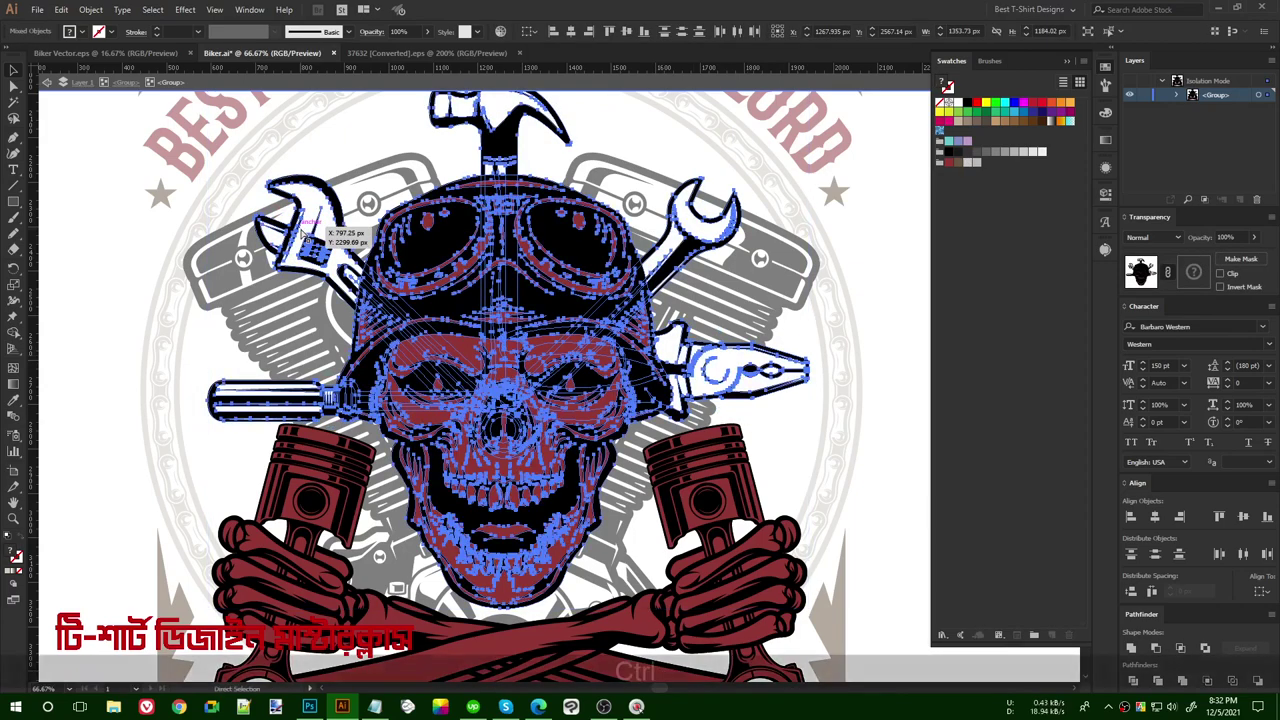
{"action": "key", "text": "ctrl+b"}
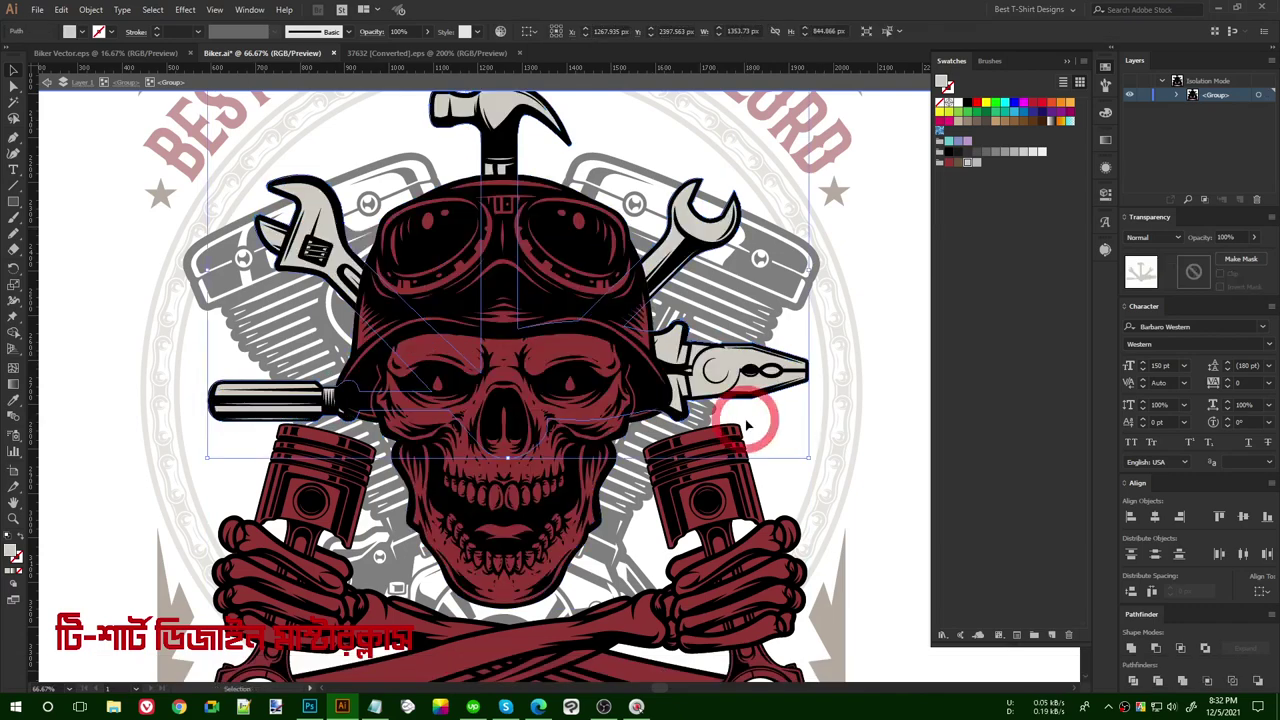
{"action": "key", "text": "ctrl+shift+a"}
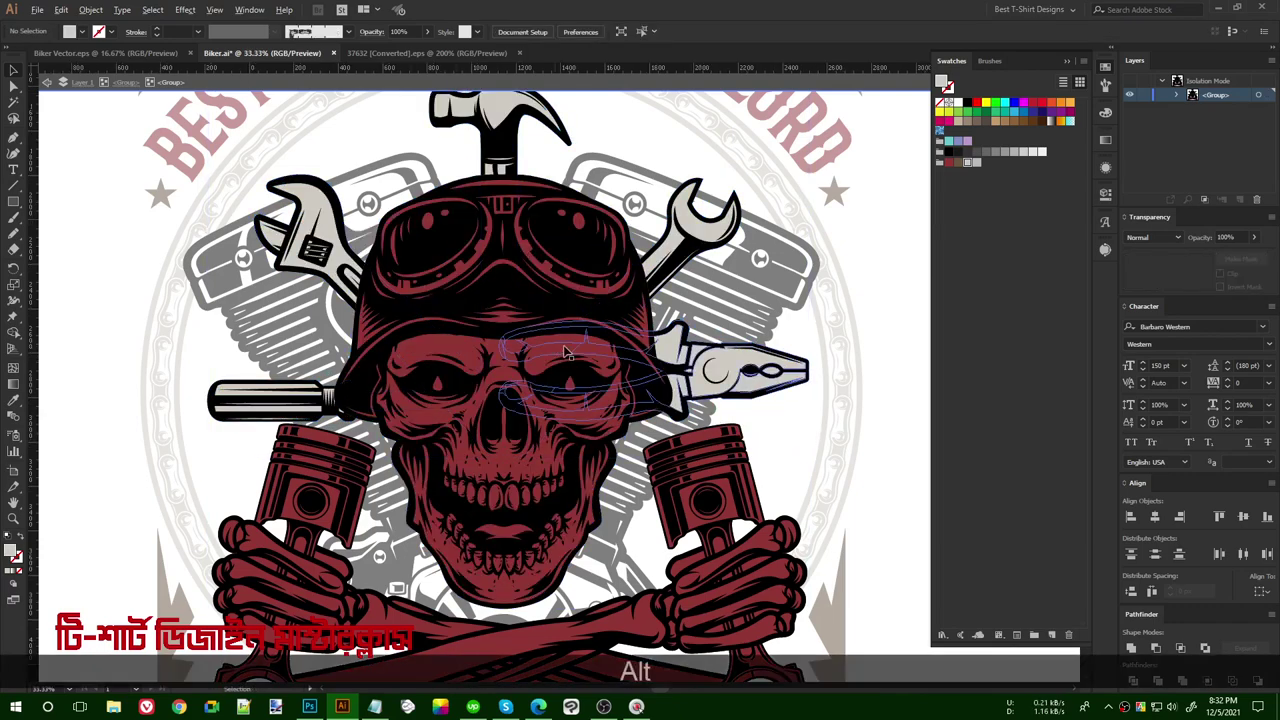
{"action": "scroll", "coordinate": [552, 349], "scroll_direction": "down", "scroll_amount": 2}
{"action": "double_click", "coordinate": [797, 346]}
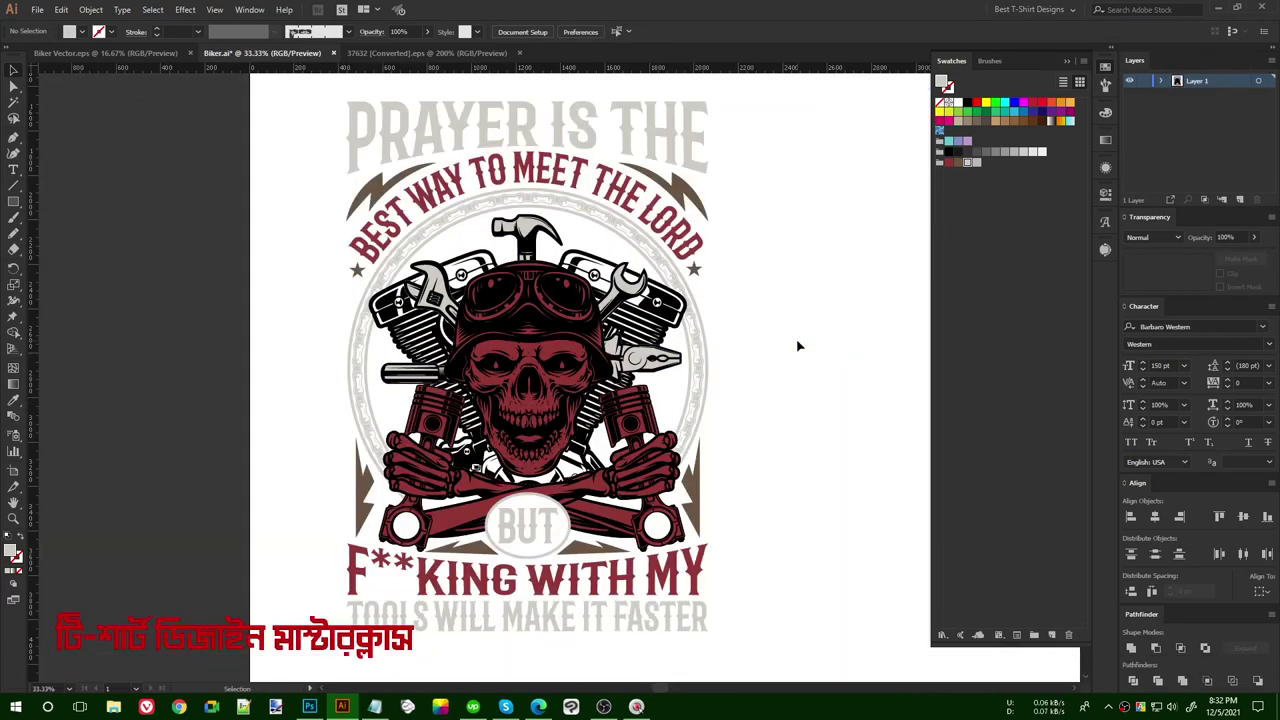
- Draw a rectangle about 1816 × 1468 px over the engine, fill it with the brown swatch and send it to the back
{"action": "scroll", "coordinate": [741, 402], "scroll_direction": "up", "scroll_amount": 1}
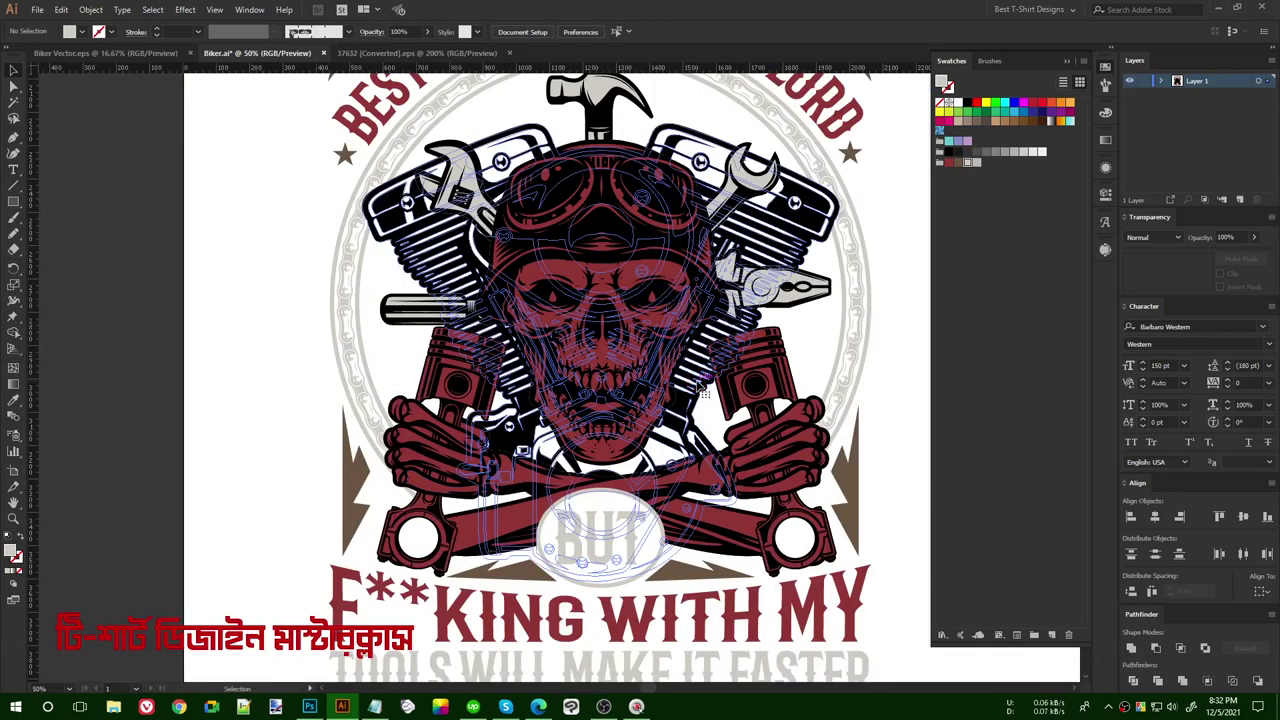
{"action": "left_click", "coordinate": [703, 390]}
{"action": "scroll", "coordinate": [737, 380], "scroll_direction": "up", "scroll_amount": 1}
{"action": "left_click", "coordinate": [149, 194]}
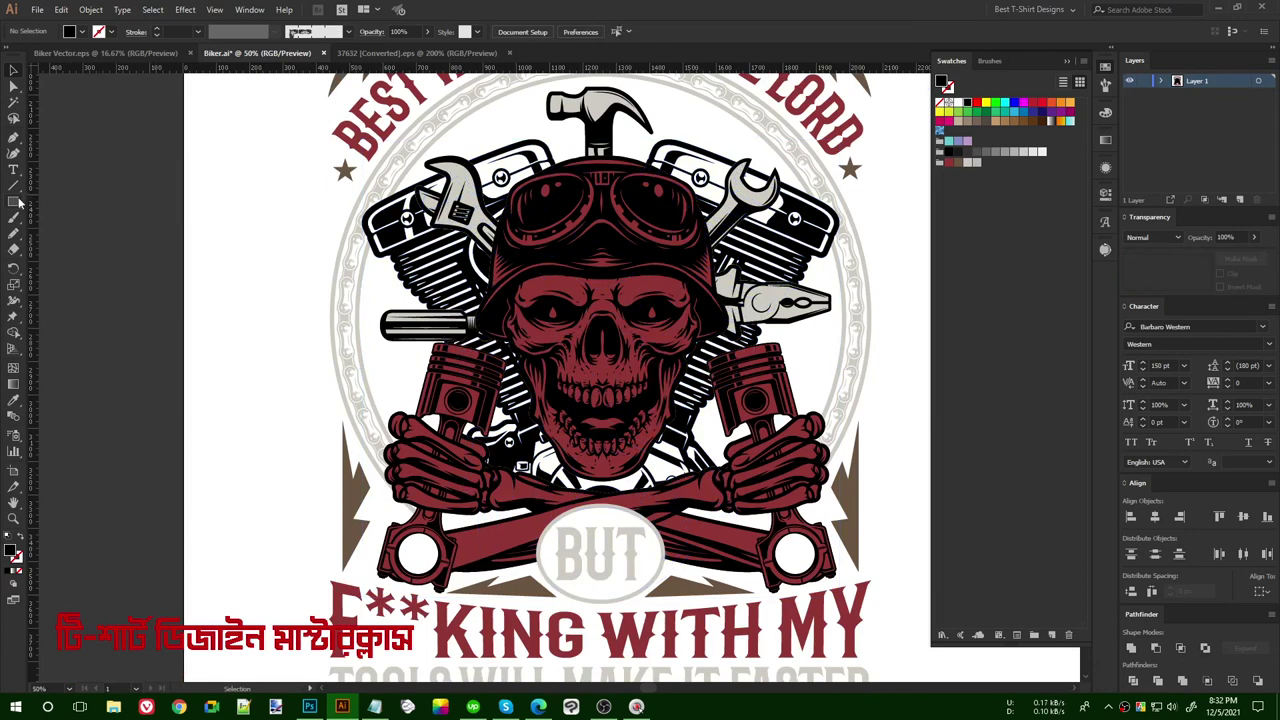
{"action": "left_click_drag", "start_coordinate": [301, 101], "coordinate": [908, 588]}
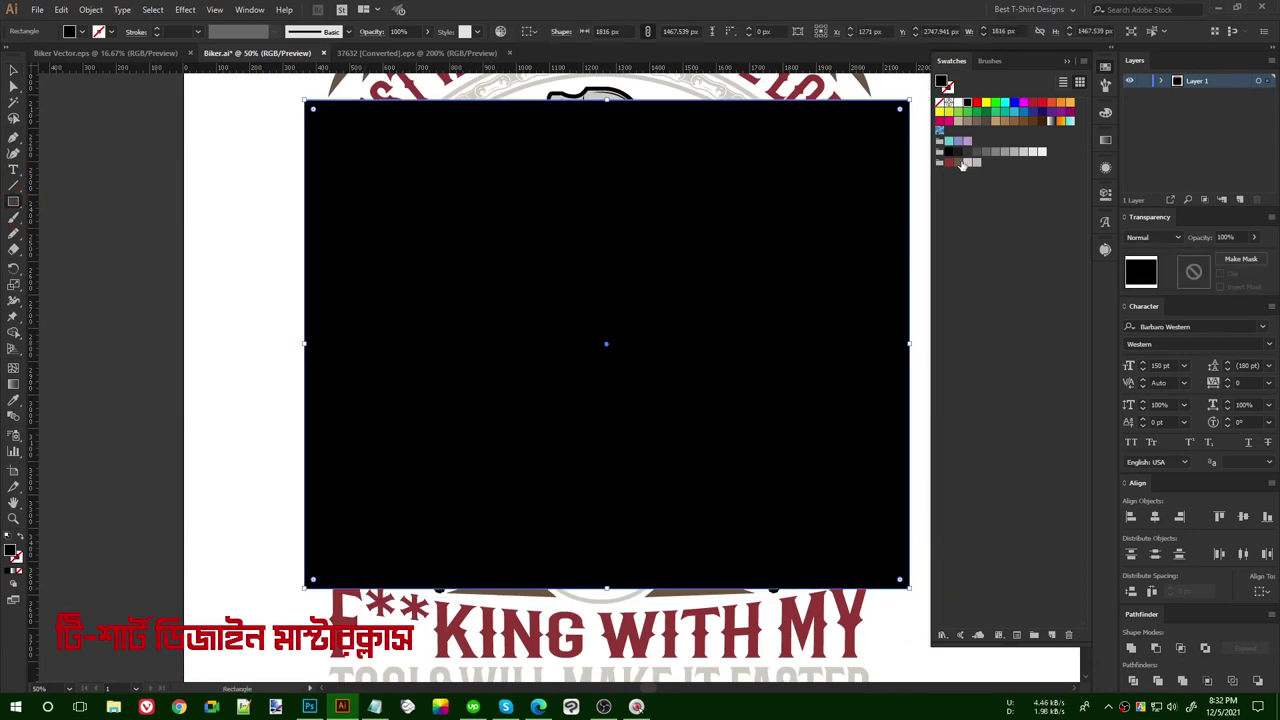
{"action": "left_click", "coordinate": [958, 163]}
{"action": "key", "text": "ctrl+shift+bracketleft"}
{"action": "key", "text": "v"}
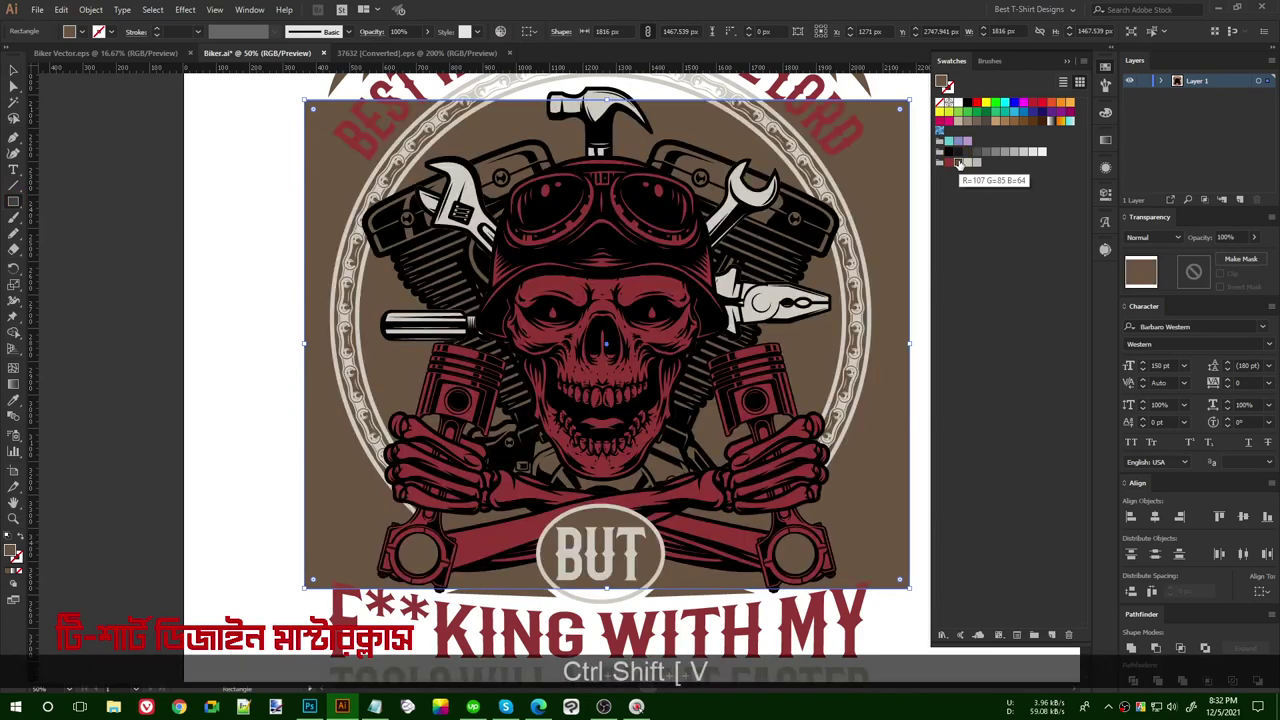
- Remove the brown area outside the engine's outline with the Shape Builder tool and deselect the artwork
{"action": "left_click", "coordinate": [810, 230], "text": "shift"}
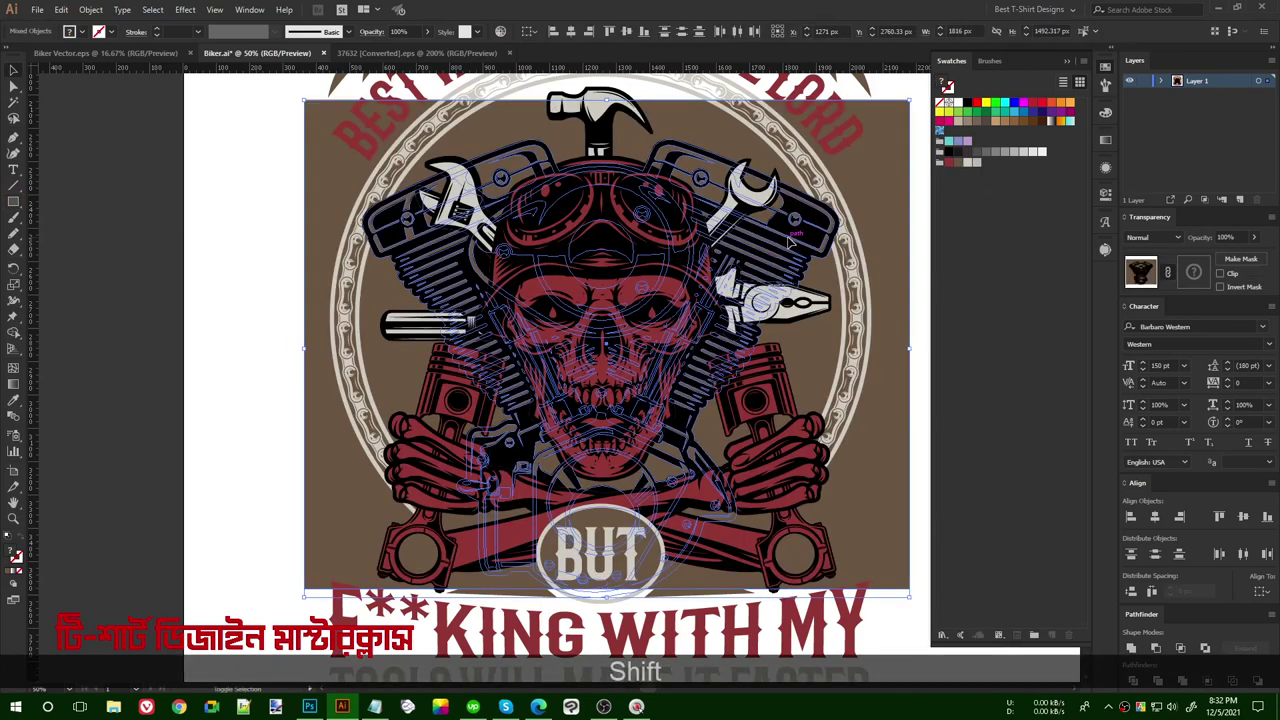
{"action": "key", "text": "shift+m"}
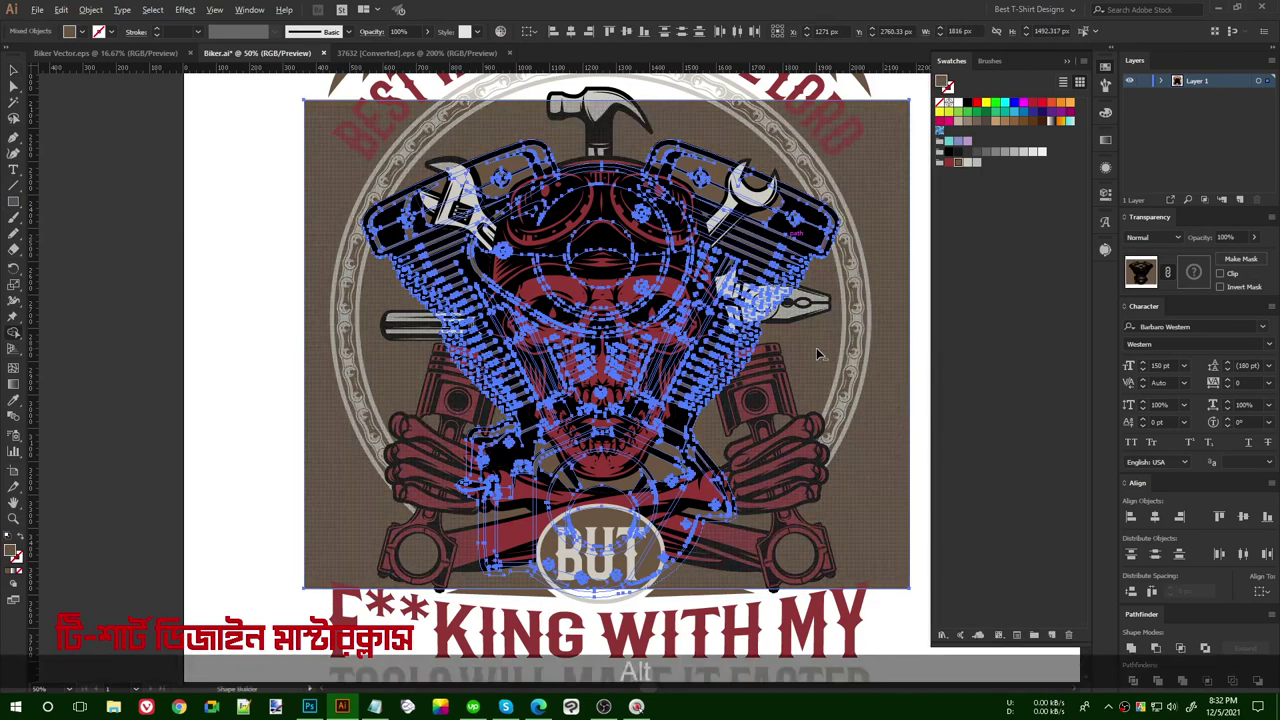
{"action": "left_click", "coordinate": [816, 347], "text": "alt"}
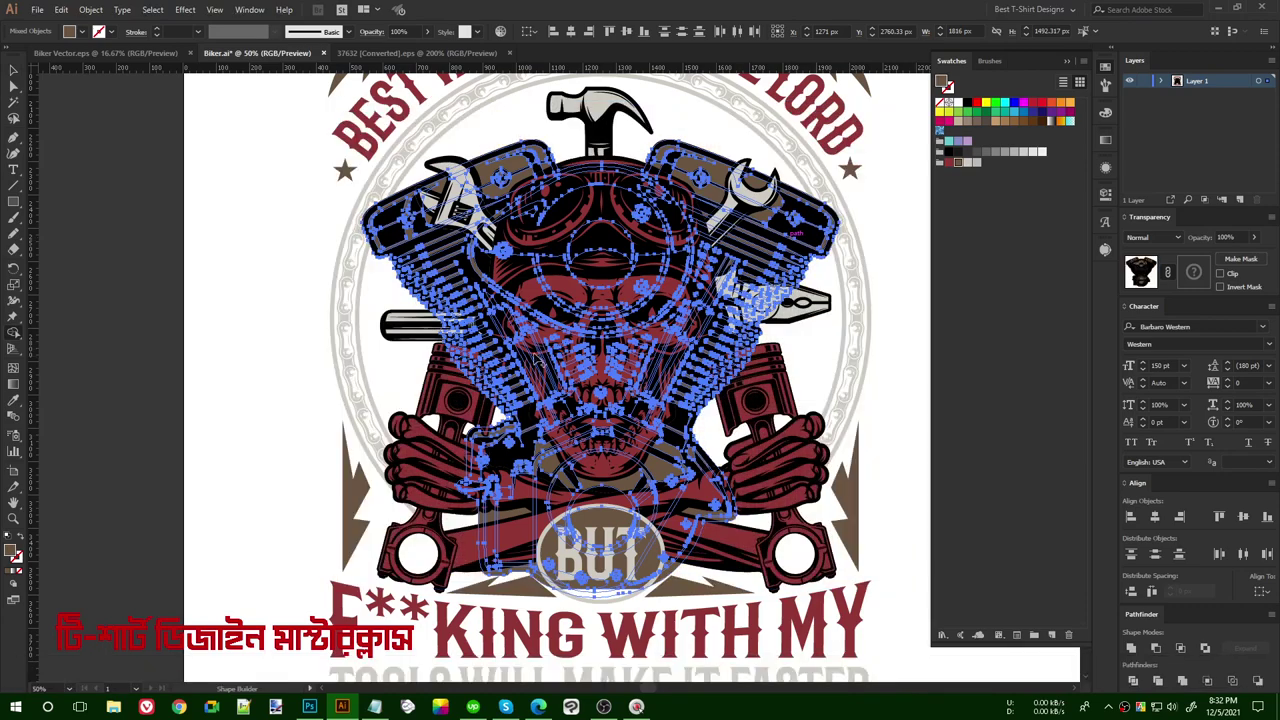
{"action": "key", "text": "v"}
{"action": "left_click", "coordinate": [225, 246]}
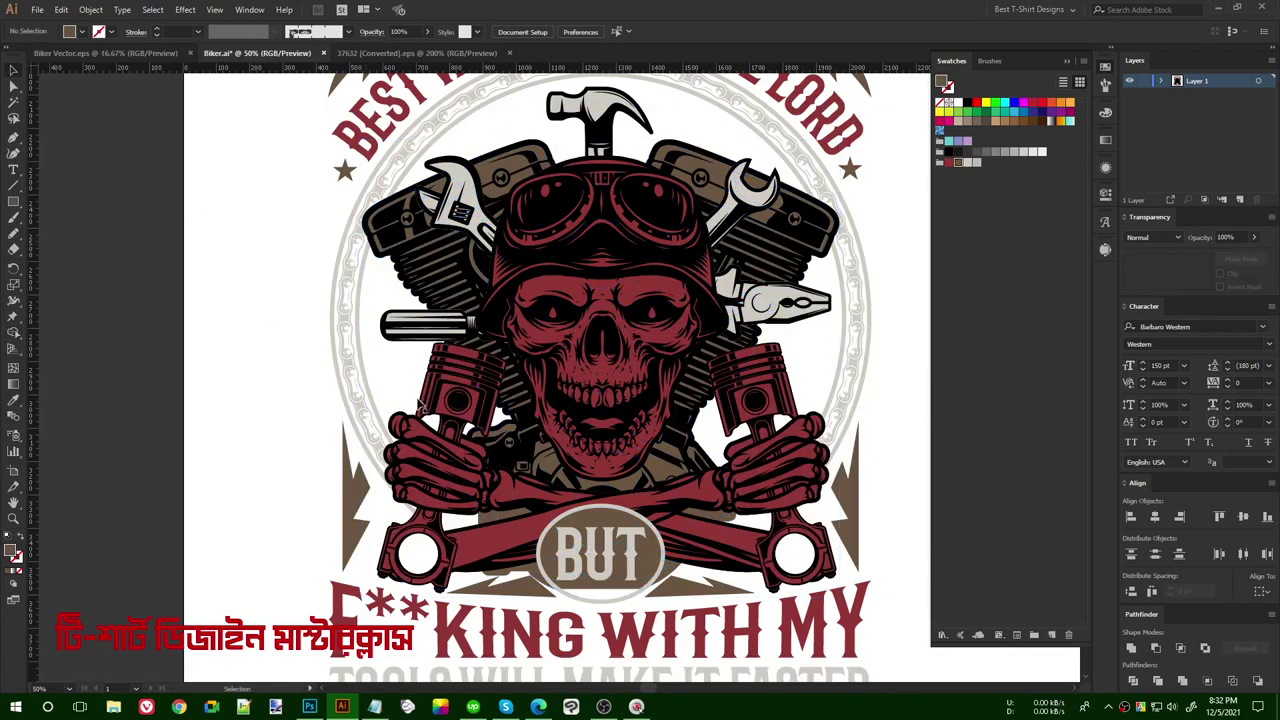
- Add a black background rectangle of about 2100 × 2656 px behind the whole design
{"action": "scroll", "coordinate": [420, 400], "scroll_direction": "down", "scroll_amount": 1, "text": "alt"}
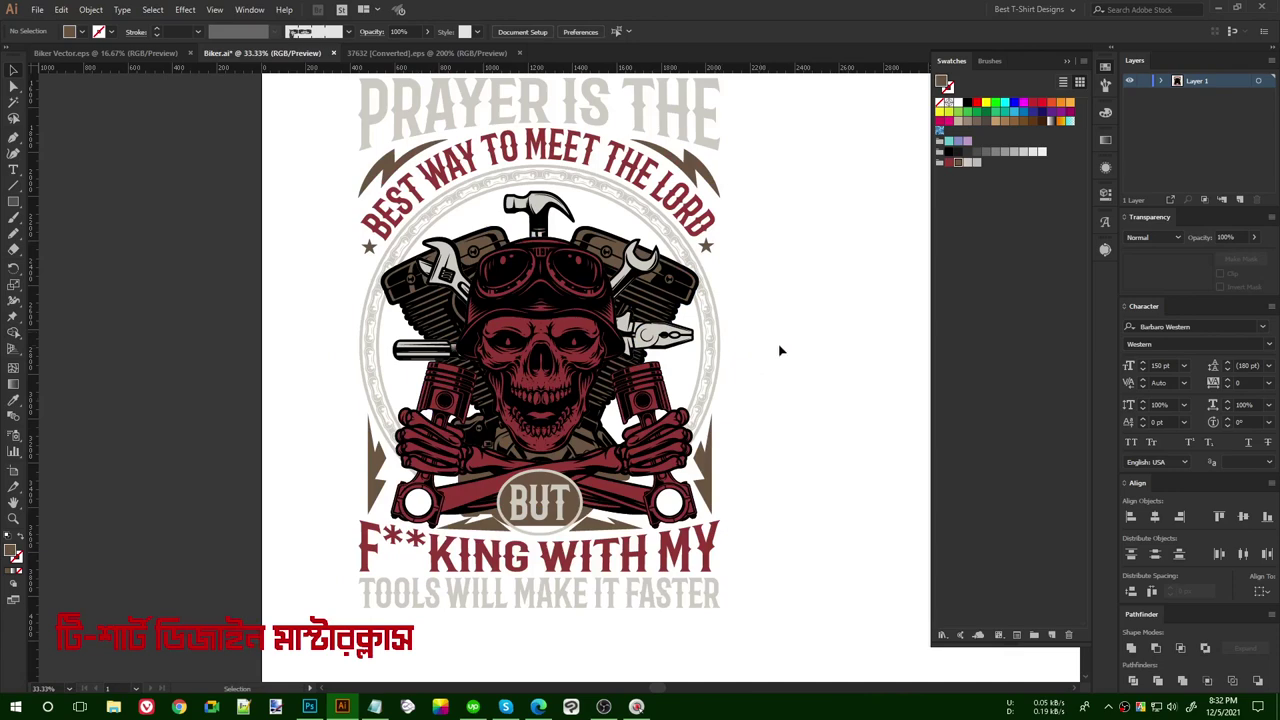
{"action": "scroll", "coordinate": [743, 414], "scroll_direction": "down", "scroll_amount": 1, "text": "alt"}
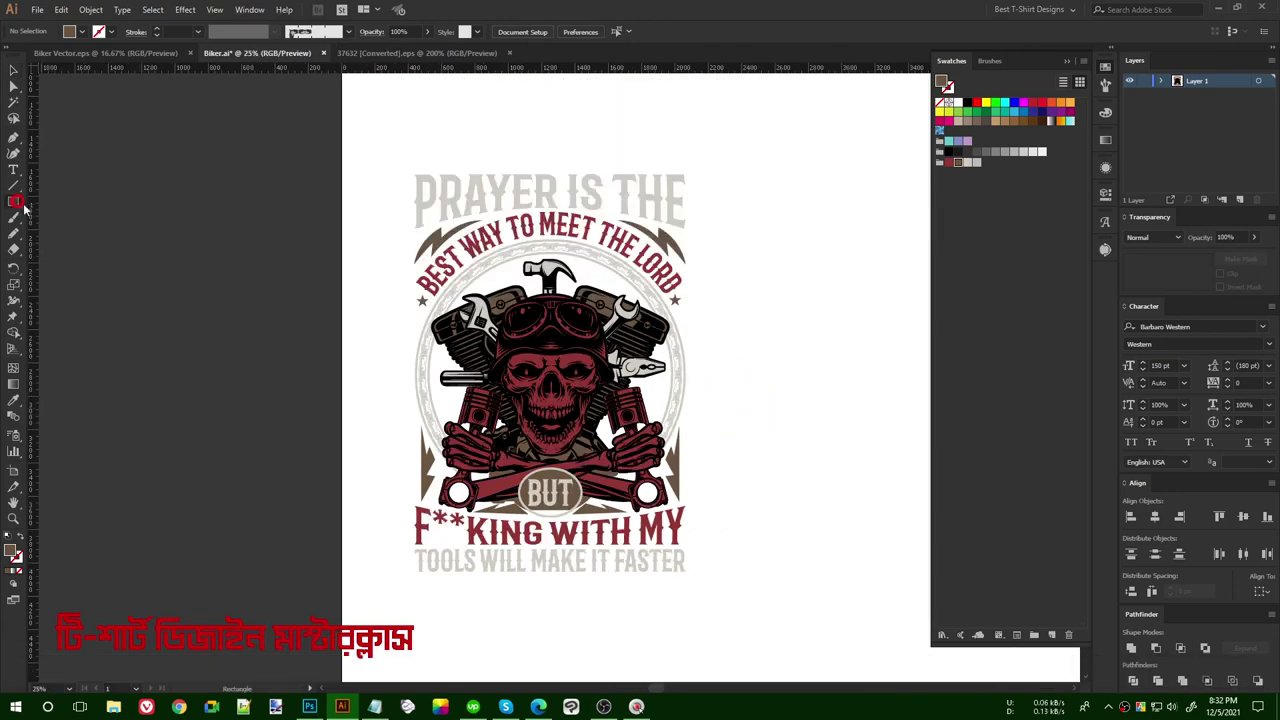
{"action": "left_click_drag", "start_coordinate": [401, 181], "coordinate": [733, 593]}
{"action": "key", "text": "ctrl+shift+bracketleft"}
{"action": "key", "text": "v"}
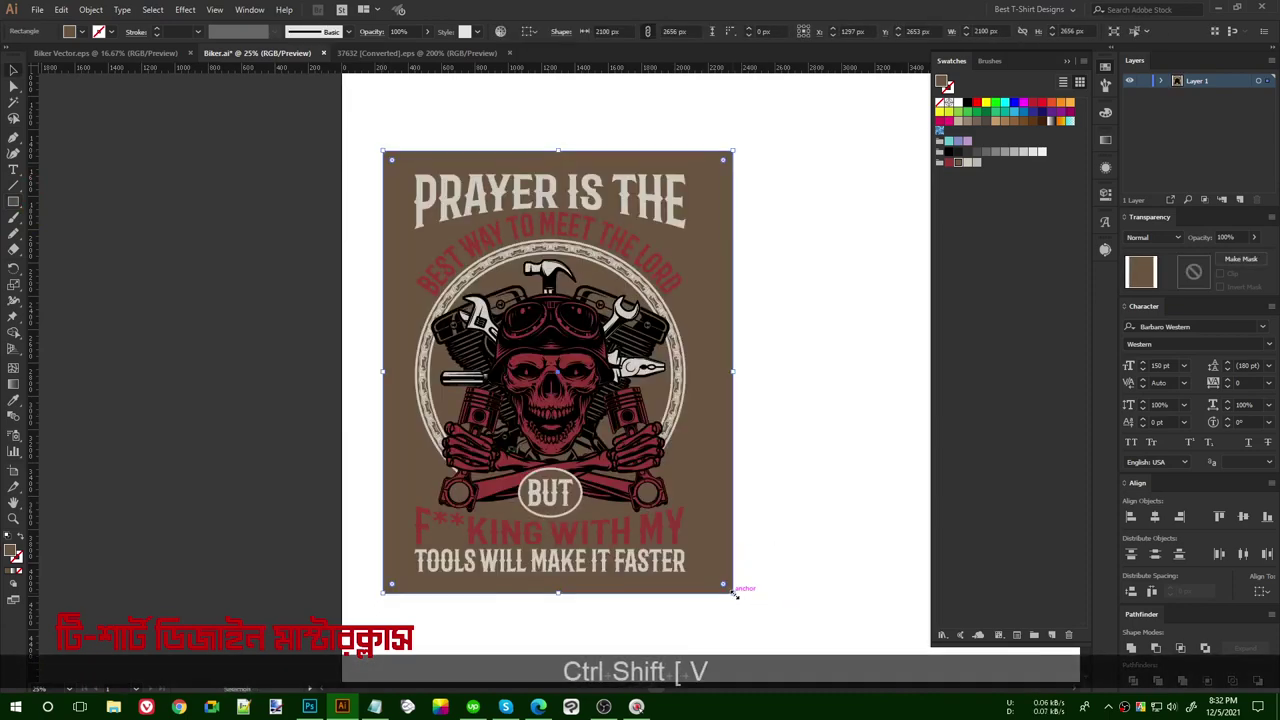
{"action": "left_click", "coordinate": [968, 103]}
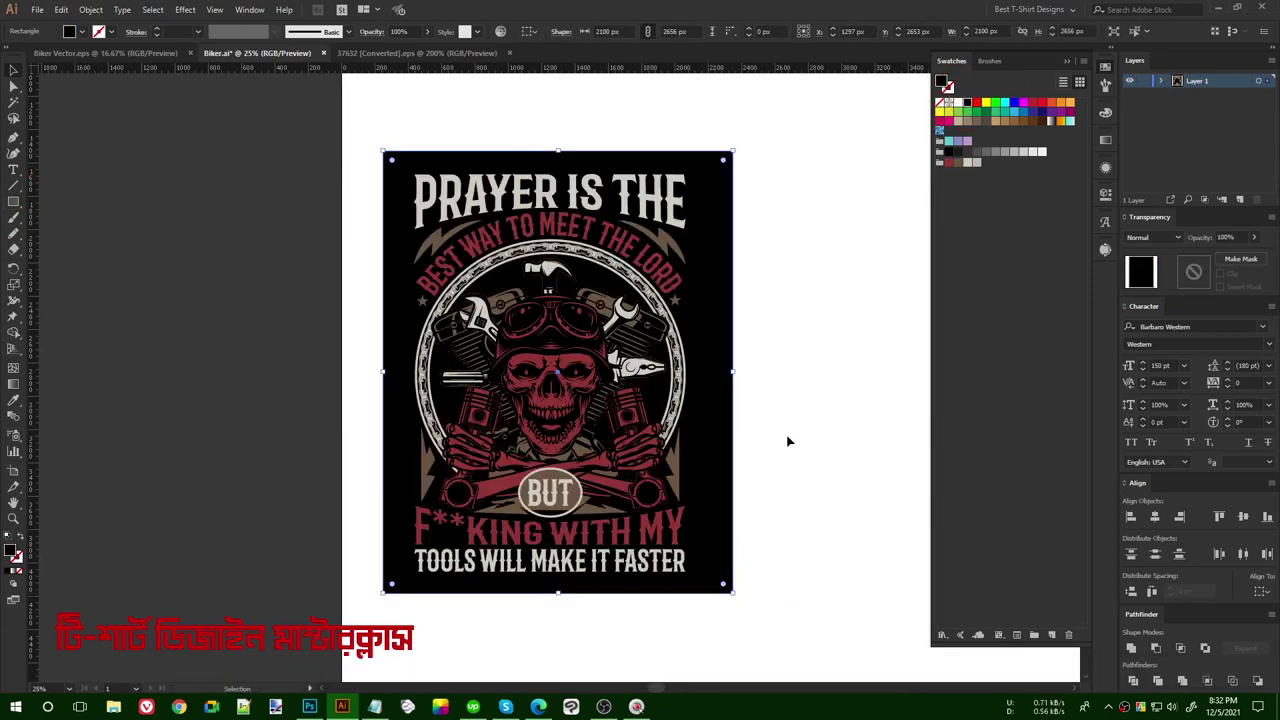
{"action": "left_click", "coordinate": [353, 408]}
- Select the brown fill shape of the engine and cut it from the artwork
{"action": "scroll", "coordinate": [353, 408], "scroll_direction": "up", "scroll_amount": 1}
{"action": "left_click_drag", "start_coordinate": [808, 521], "coordinate": [774, 477]}
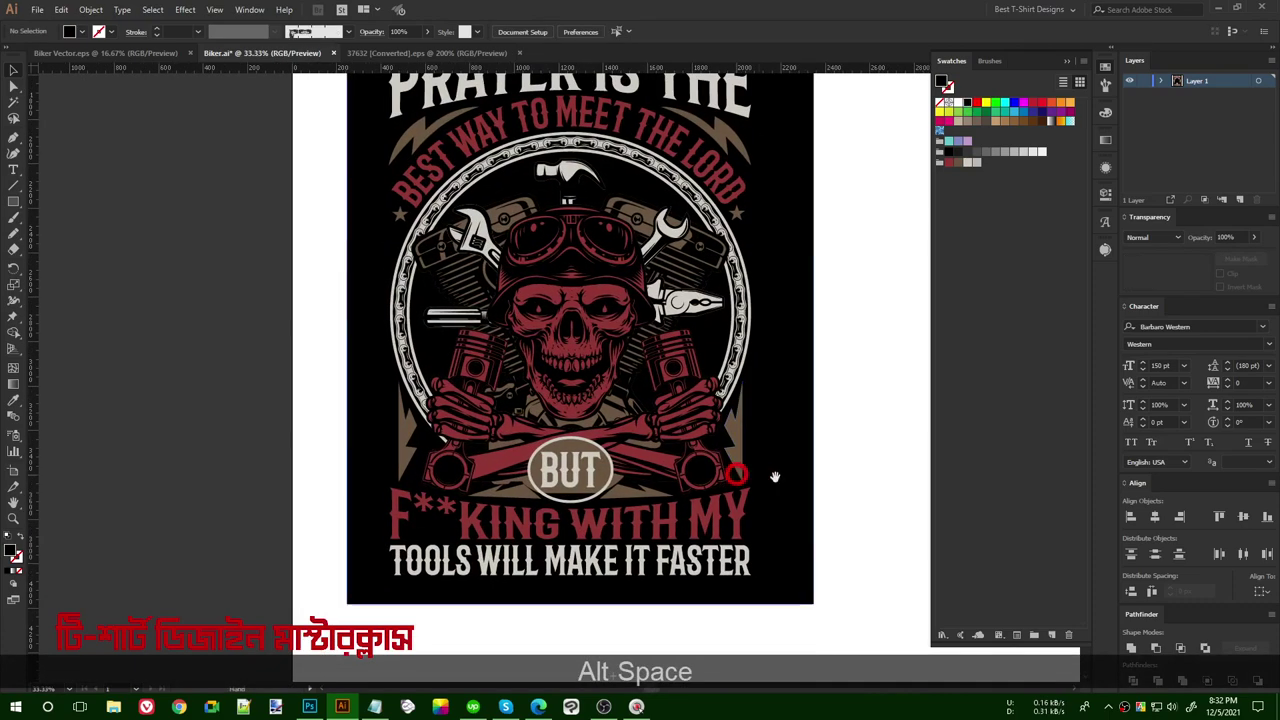
{"action": "scroll", "coordinate": [613, 533], "scroll_direction": "up", "scroll_amount": 2}
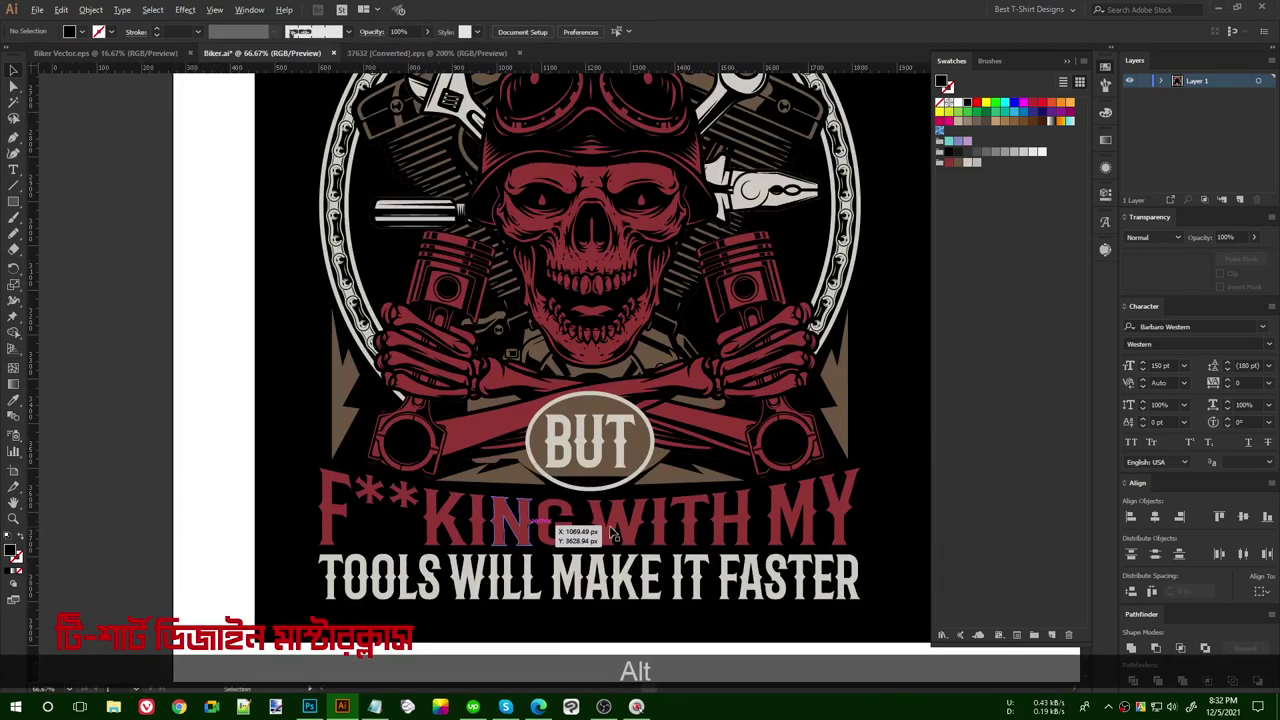
{"action": "scroll", "coordinate": [613, 533], "scroll_direction": "up", "scroll_amount": 1}
{"action": "scroll", "coordinate": [697, 492], "scroll_direction": "up", "scroll_amount": 1}
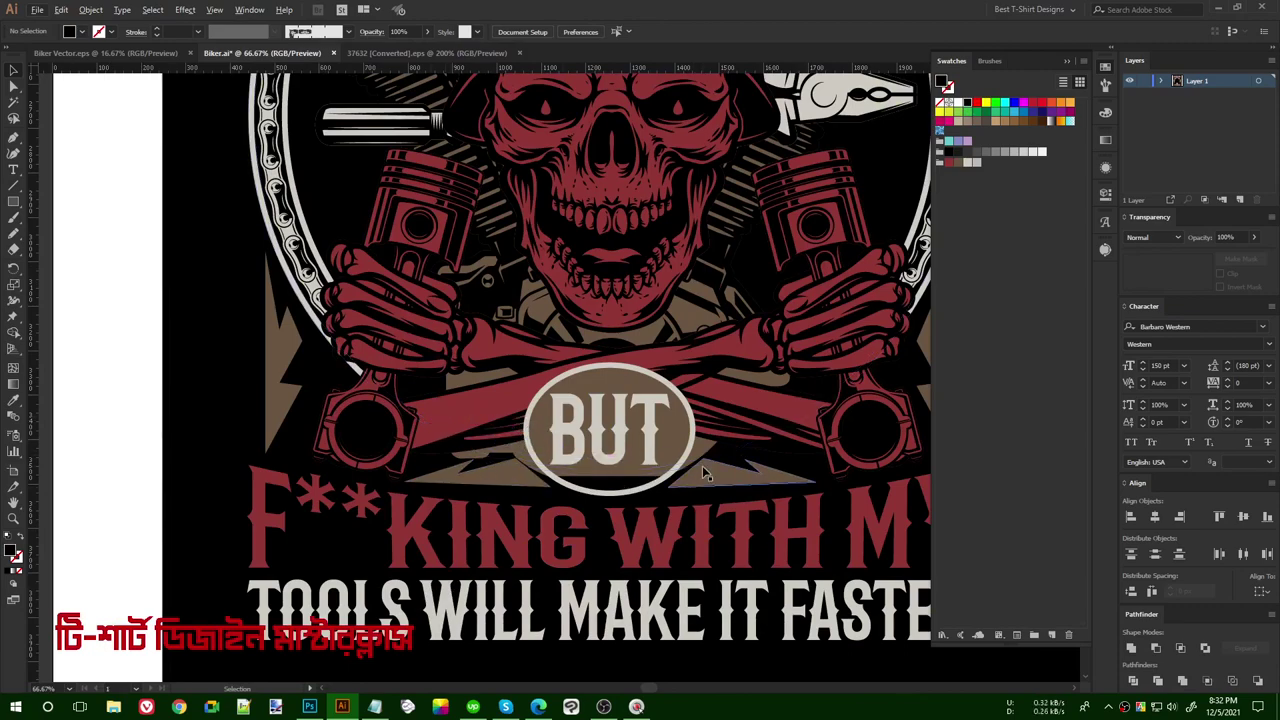
{"action": "scroll", "coordinate": [704, 474], "scroll_direction": "up", "scroll_amount": 3}
{"action": "left_click_drag", "start_coordinate": [690, 435], "coordinate": [695, 492]}
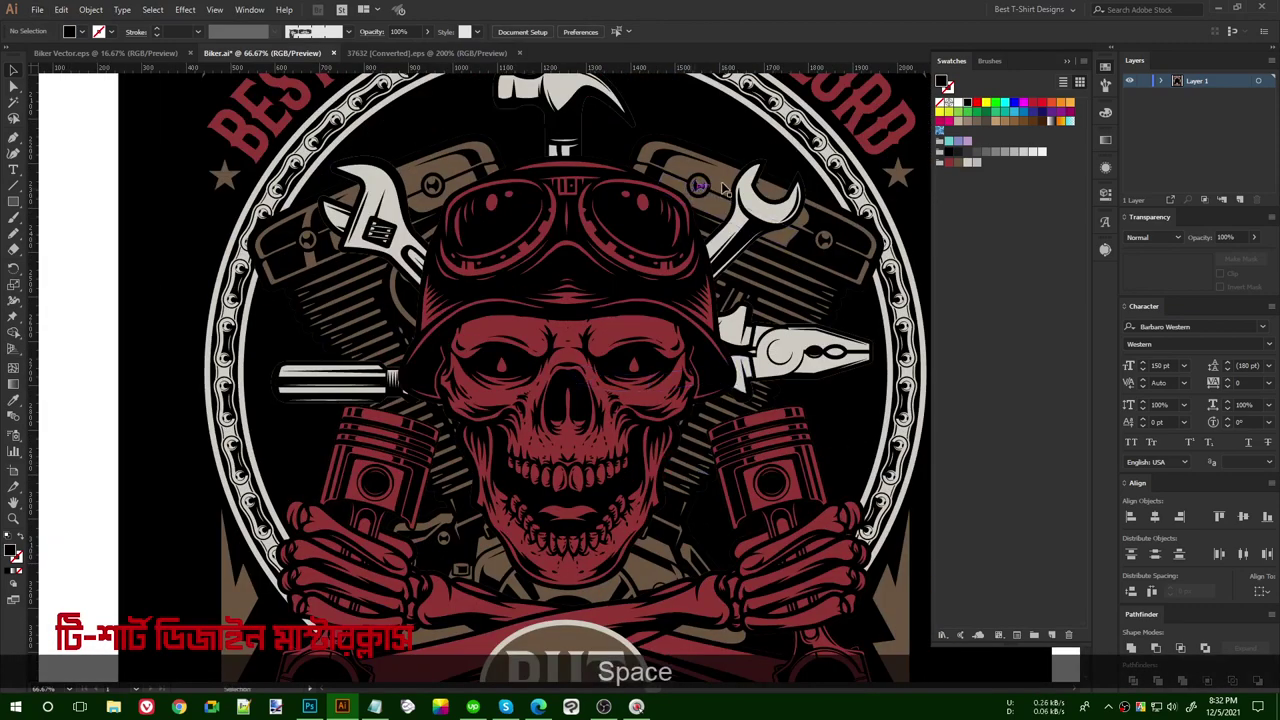
{"action": "left_click", "coordinate": [727, 188]}
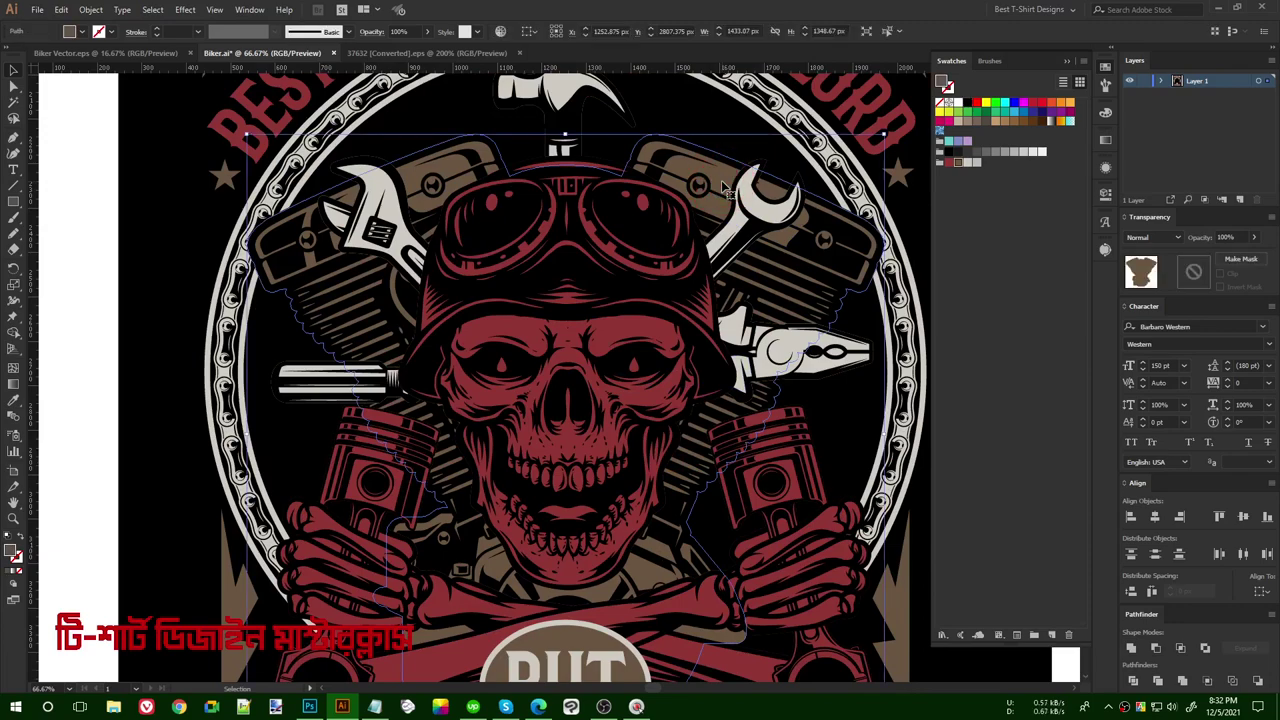
{"action": "scroll", "coordinate": [727, 188], "scroll_direction": "down", "scroll_amount": 2}
{"action": "scroll", "coordinate": [775, 548], "scroll_direction": "down", "scroll_amount": 1}
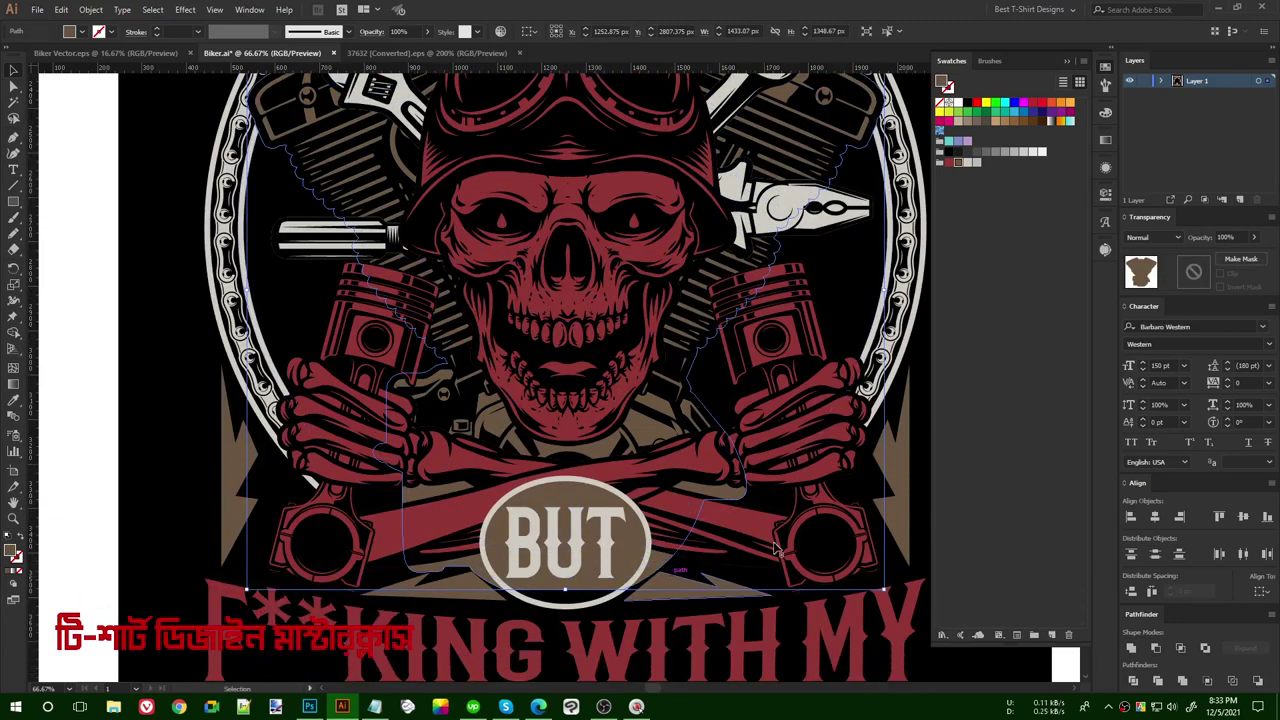
{"action": "key", "text": "ctrl+x"}
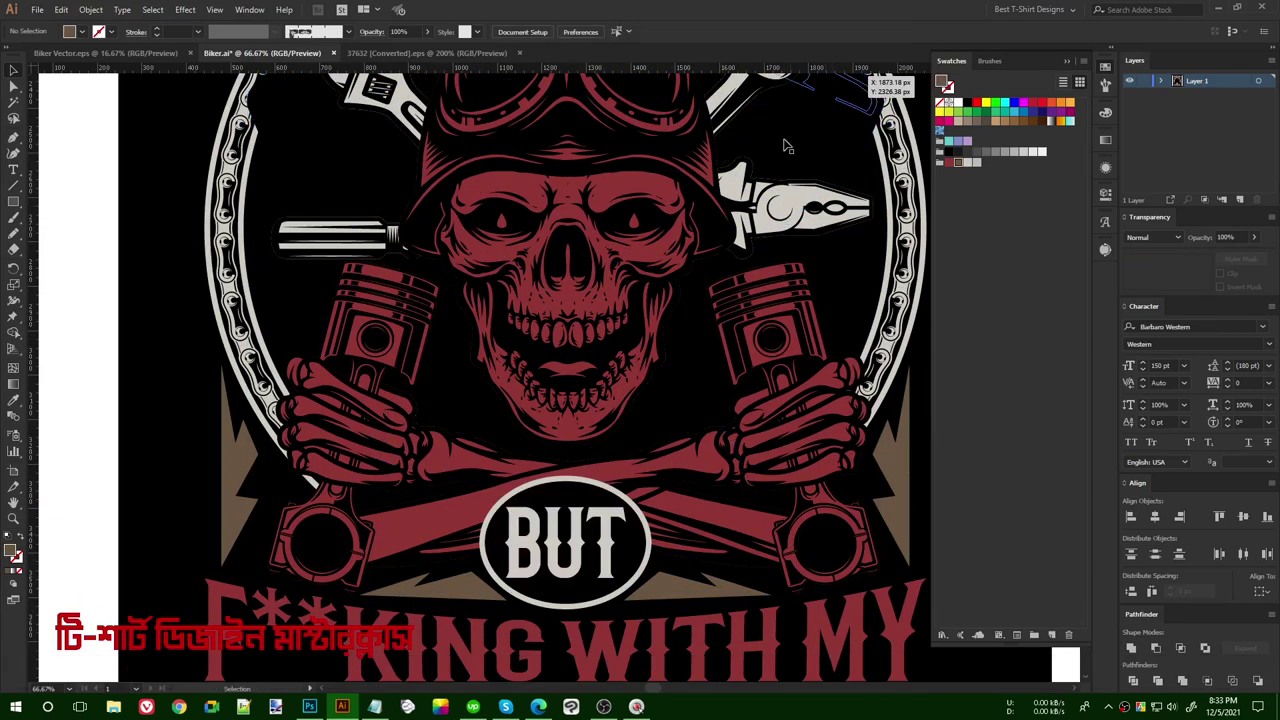
- Paste the brown fill behind the line art inside the masked engine group and exit isolation mode
{"action": "left_click", "coordinate": [790, 147]}
{"action": "double_click", "coordinate": [785, 140]}
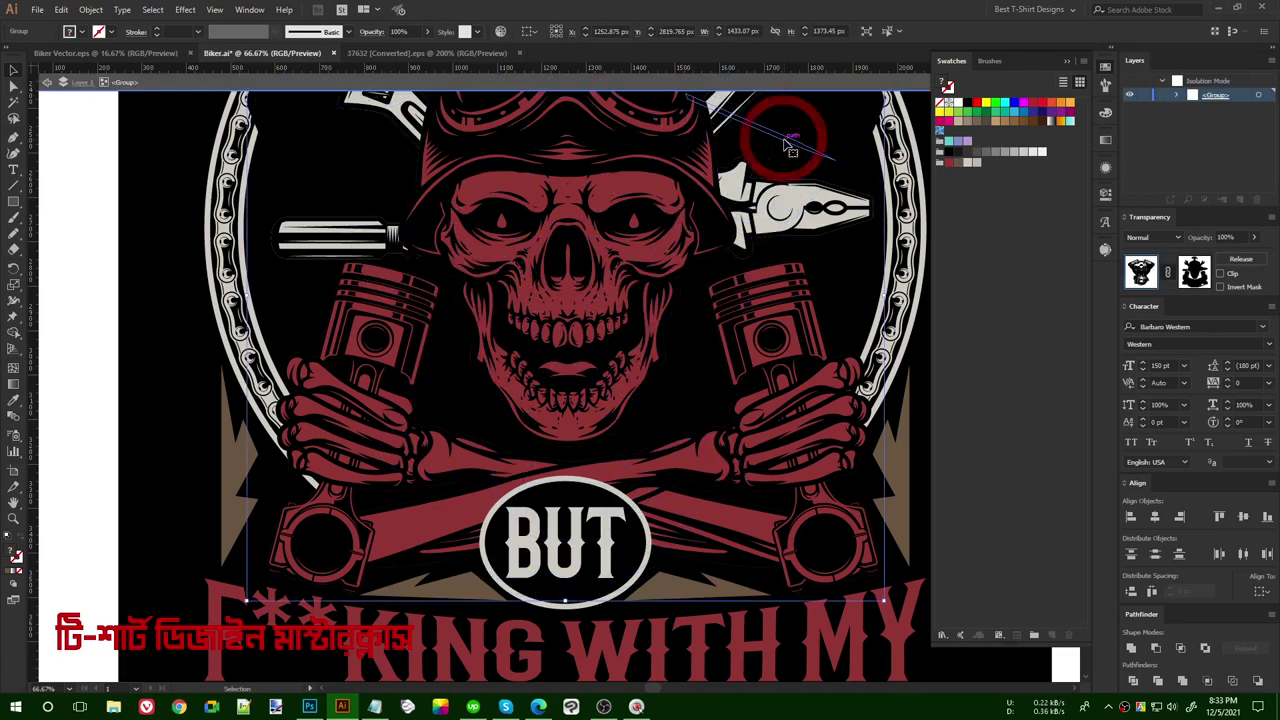
{"action": "scroll", "coordinate": [781, 299], "scroll_direction": "down", "scroll_amount": 1}
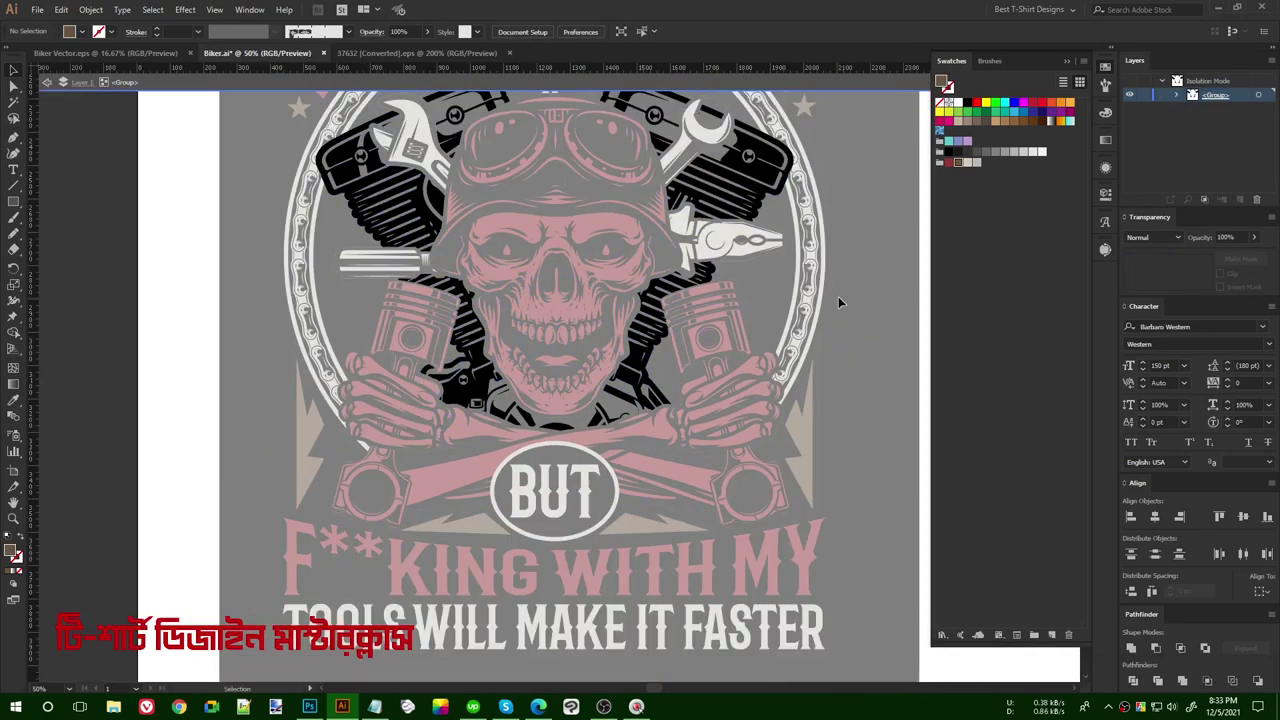
{"action": "scroll", "coordinate": [838, 296], "scroll_direction": "up", "scroll_amount": 1}
{"action": "key", "text": "ctrl+b"}
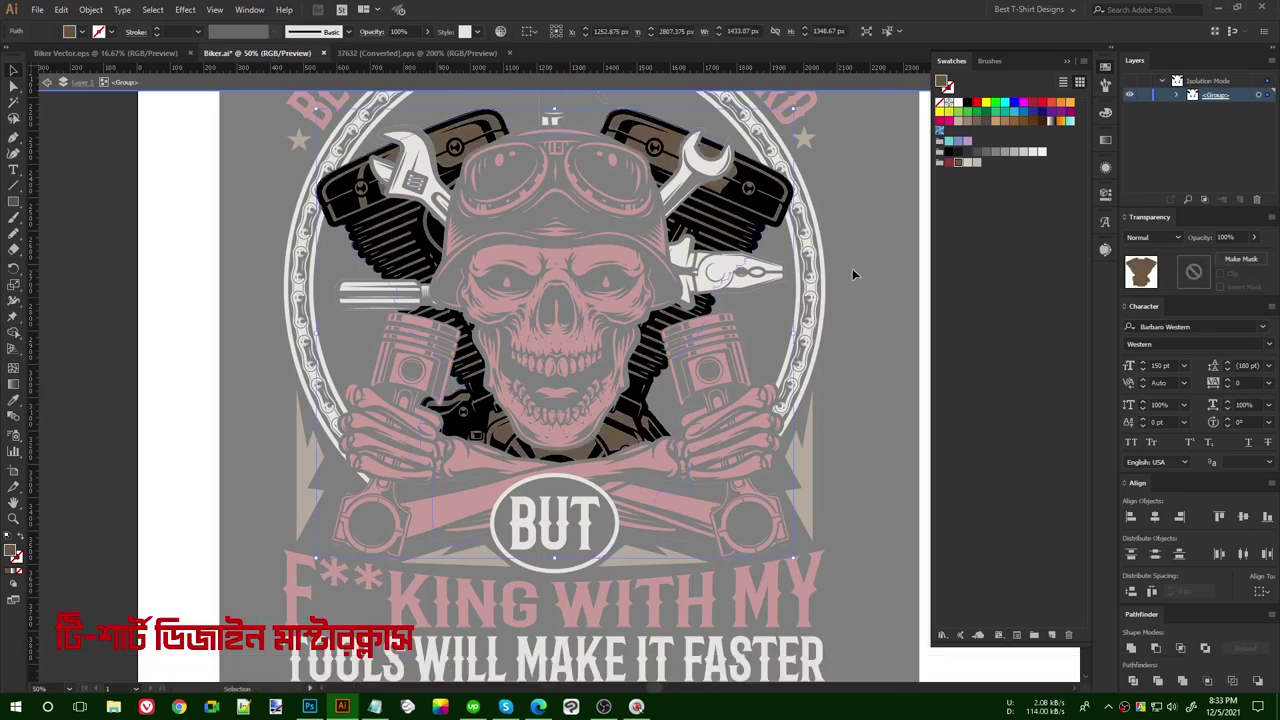
{"action": "left_click", "coordinate": [852, 263]}
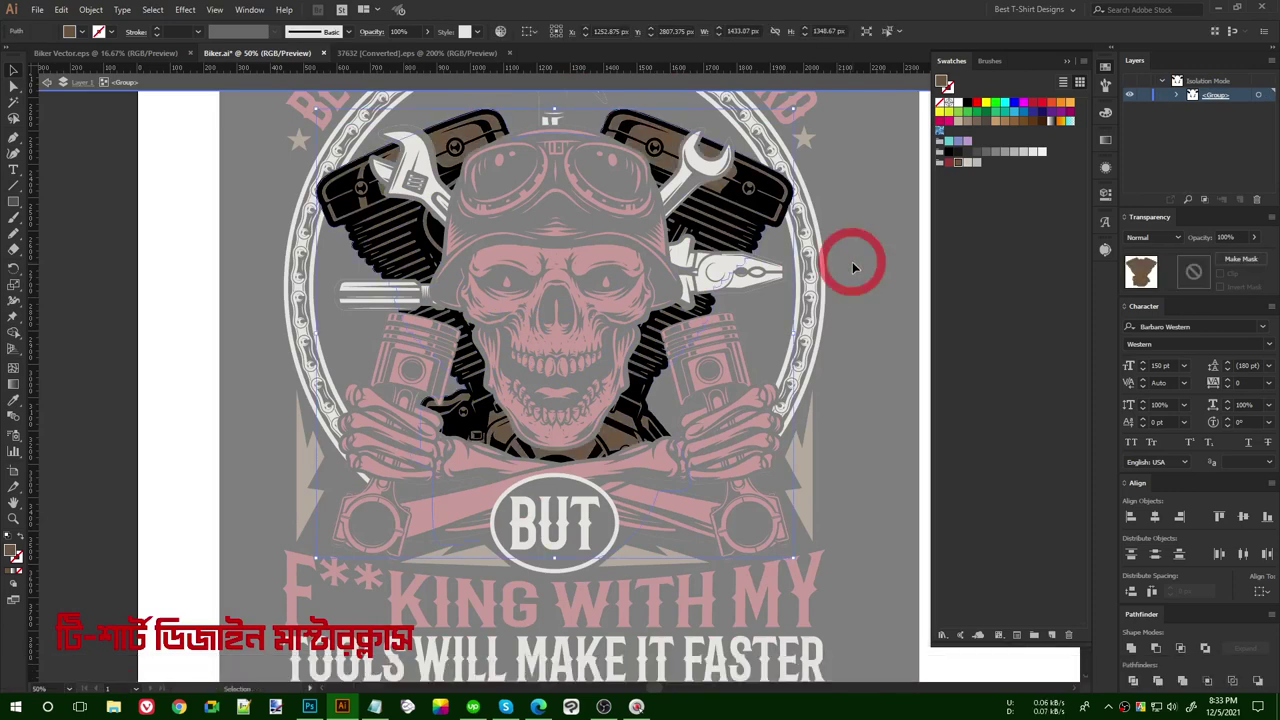
{"action": "left_click", "coordinate": [762, 211]}
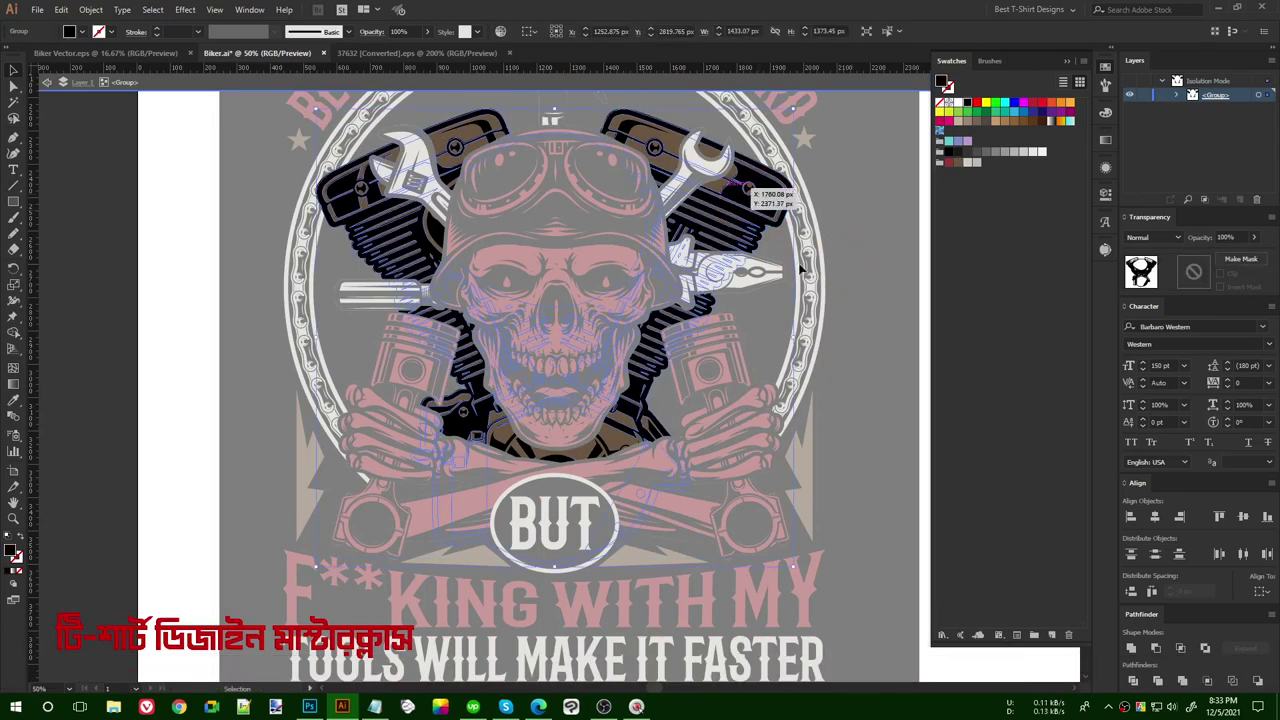
{"action": "key", "text": "ctrl+a"}
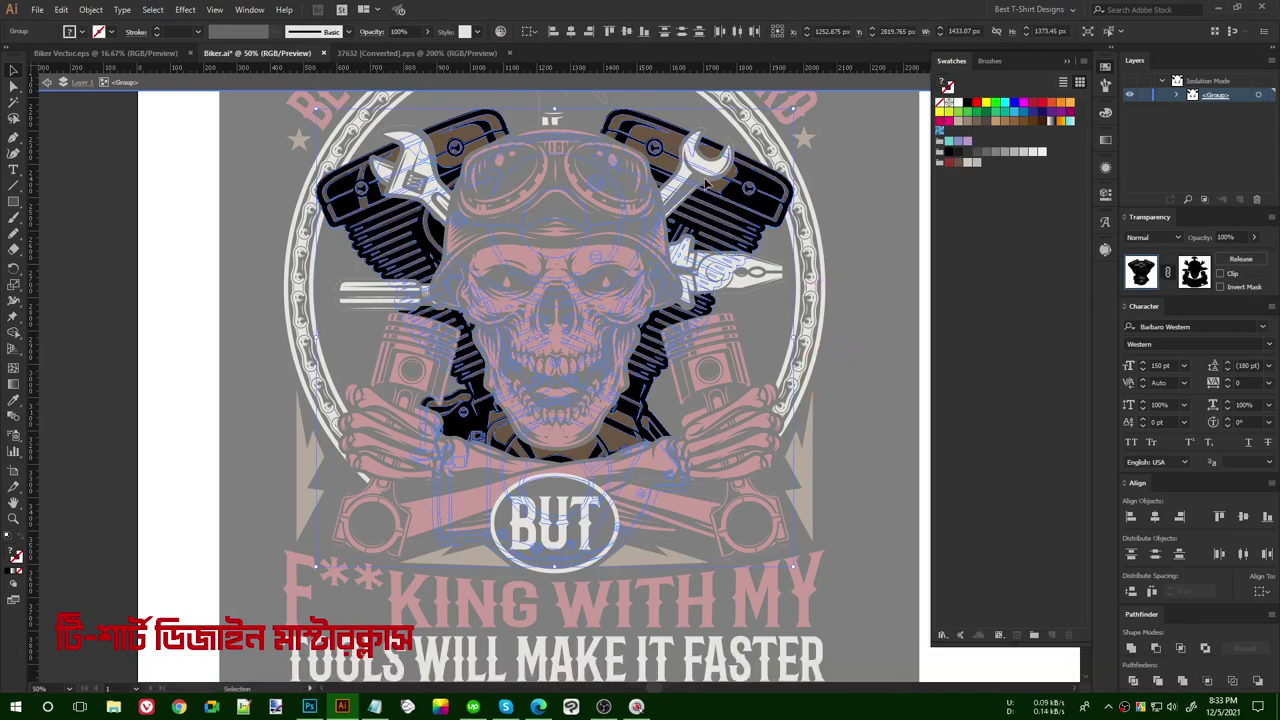
{"action": "double_click", "coordinate": [868, 446]}
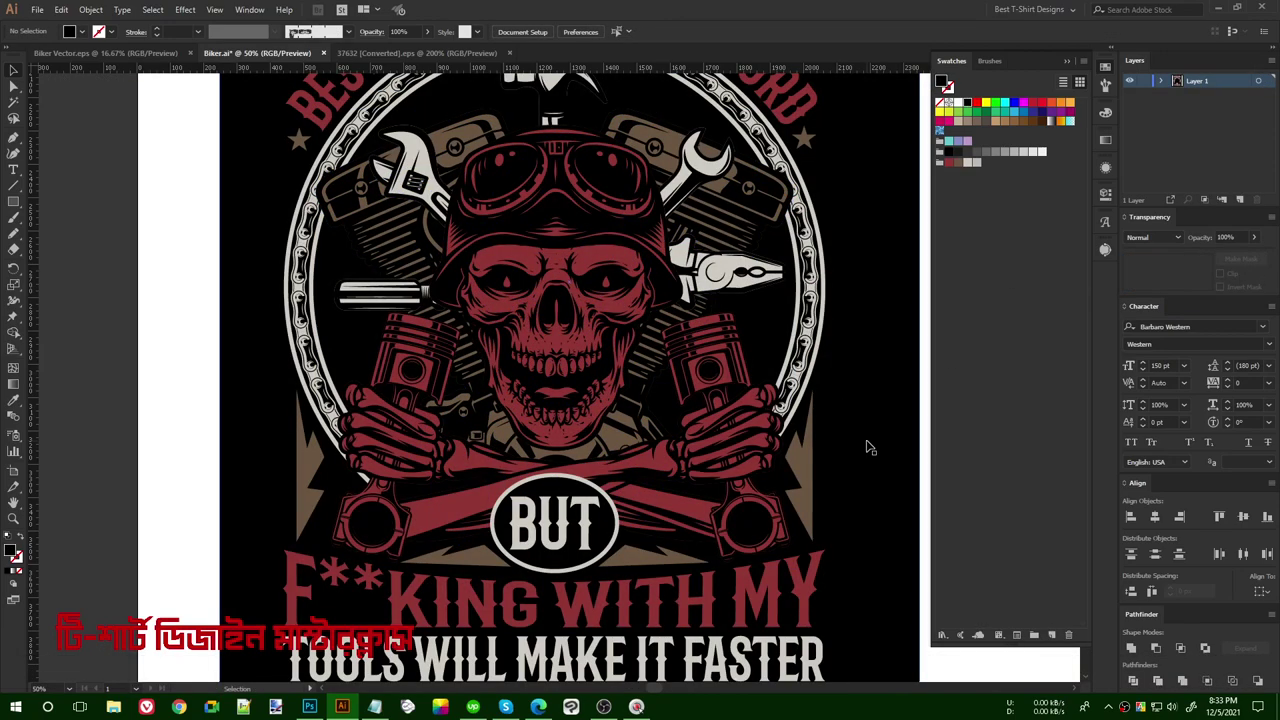
- Isolate the nested group that holds the crossed skeleton arms and the two pistons
{"action": "scroll", "coordinate": [868, 446], "scroll_direction": "down", "scroll_amount": 1}
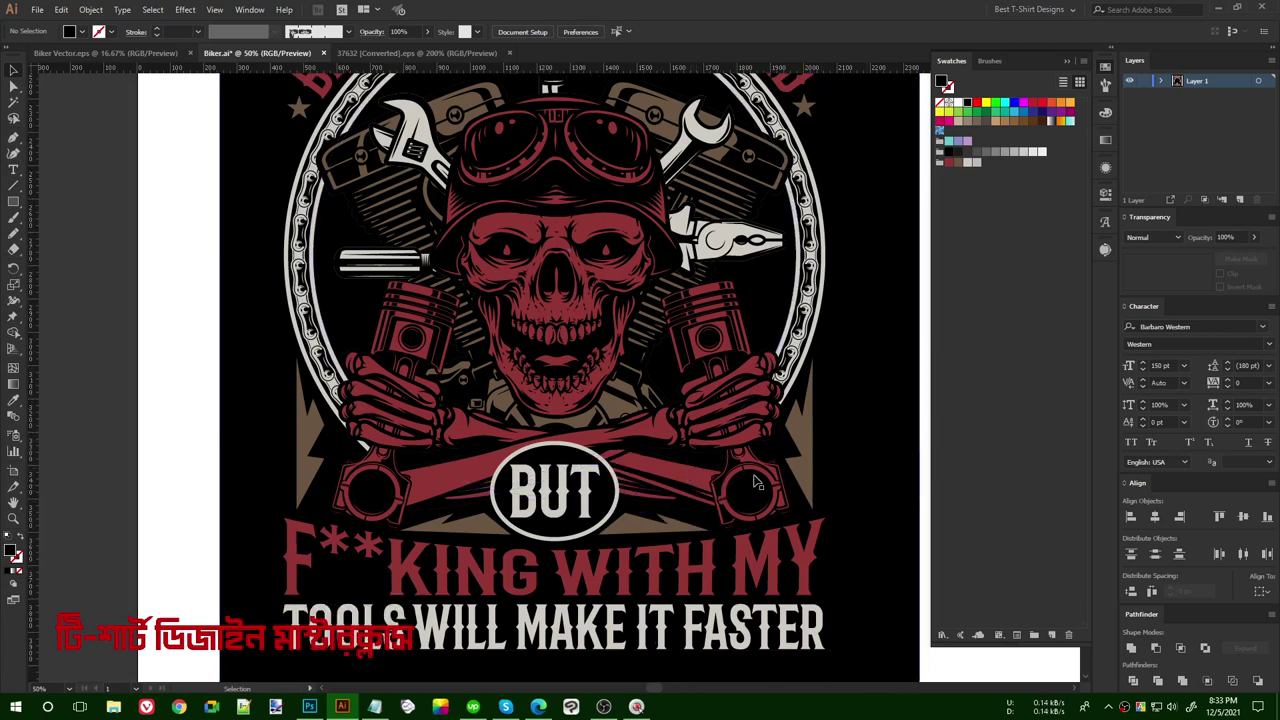
{"action": "scroll", "coordinate": [745, 478], "scroll_direction": "down", "scroll_amount": 1, "text": "alt"}
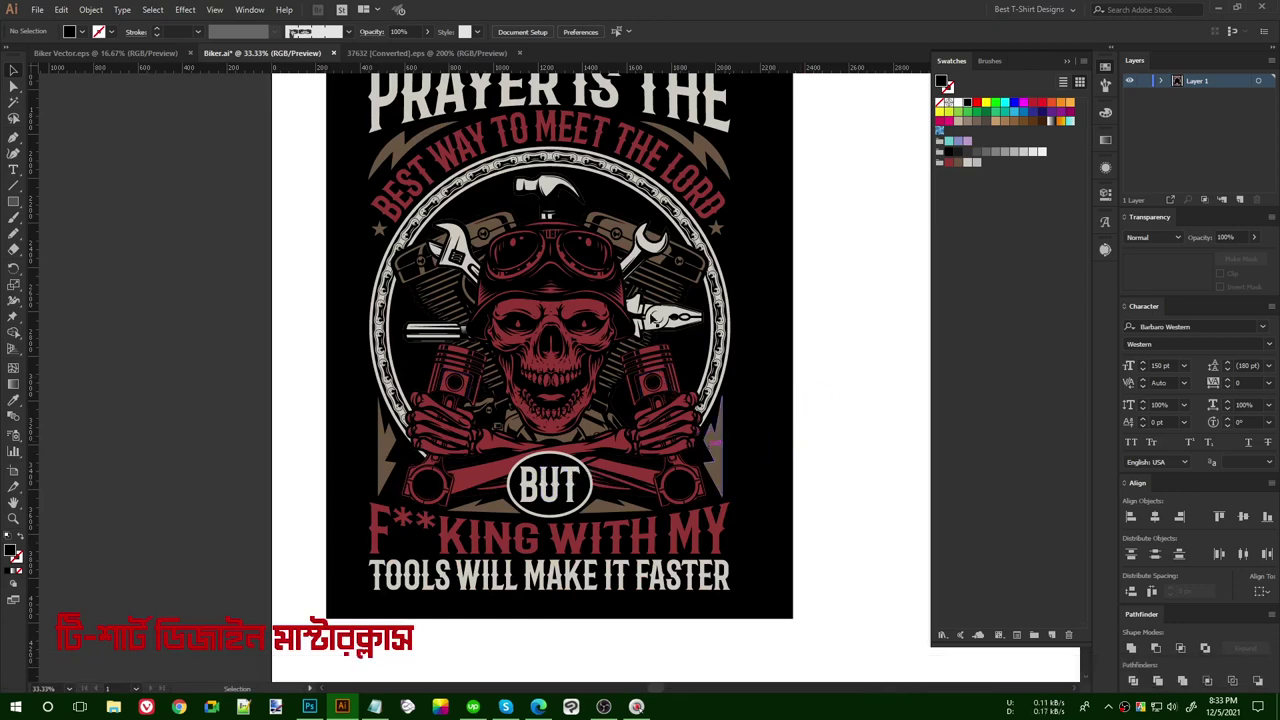
{"action": "left_click", "coordinate": [668, 383]}
{"action": "double_click", "coordinate": [672, 391]}
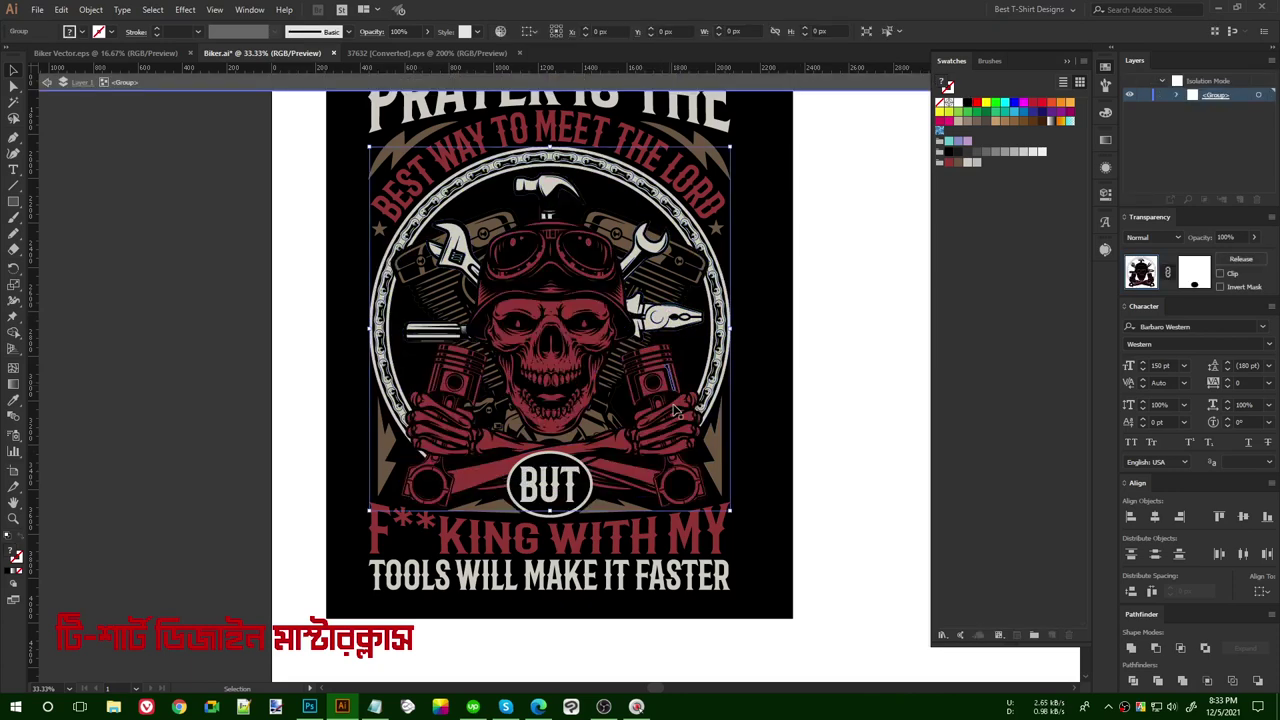
{"action": "scroll", "coordinate": [672, 333], "scroll_direction": "up", "scroll_amount": 3}
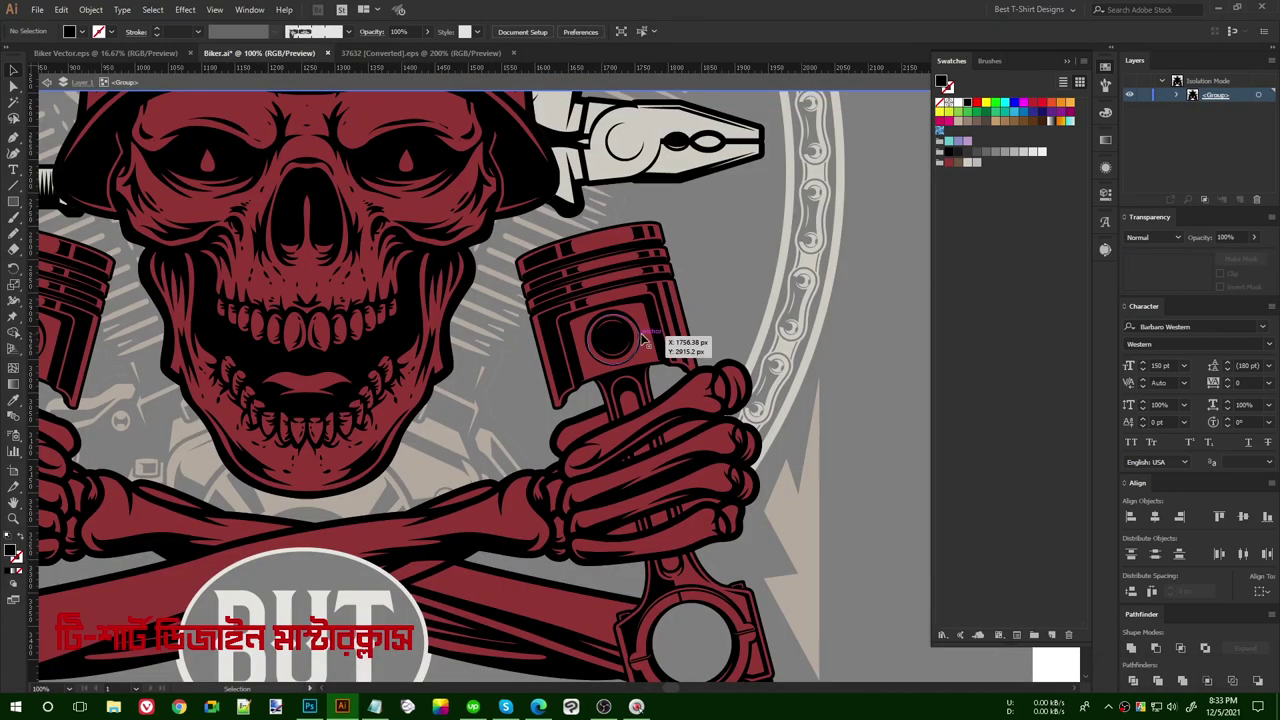
{"action": "left_click", "coordinate": [643, 343]}
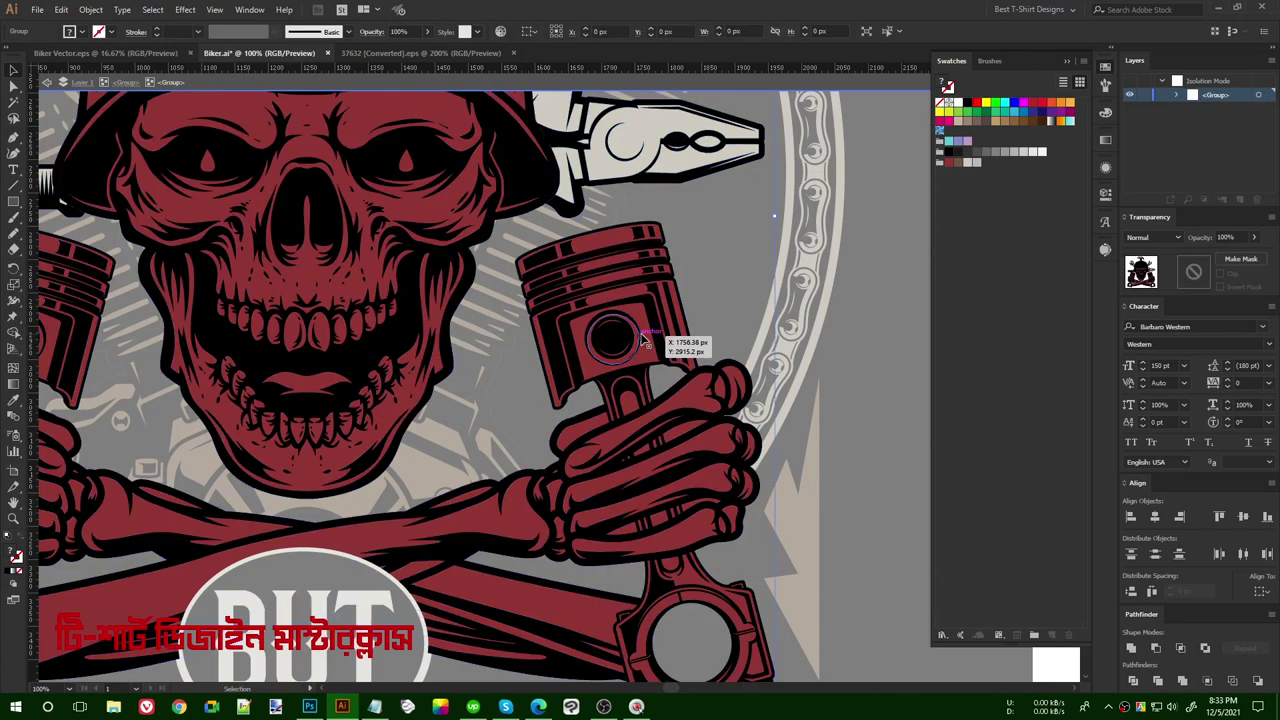
{"action": "key", "text": "Delete"}
{"action": "left_click", "coordinate": [643, 343]}
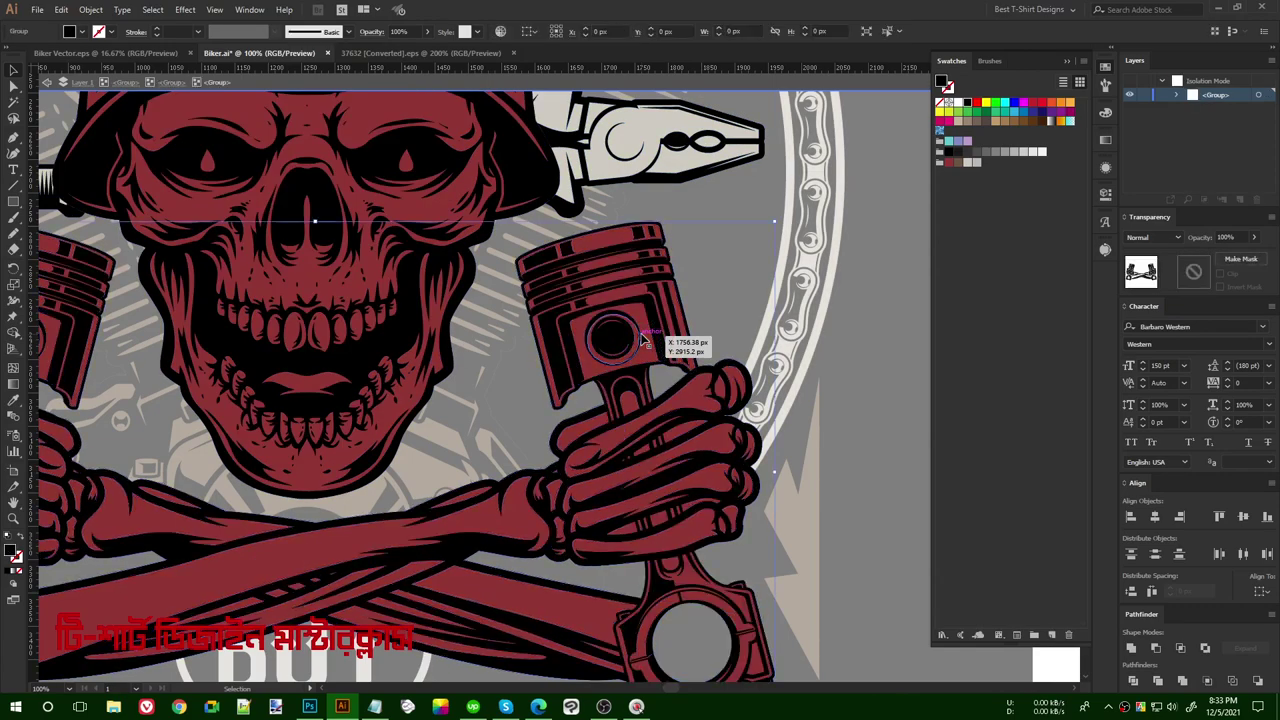
{"action": "double_click", "coordinate": [643, 343]}
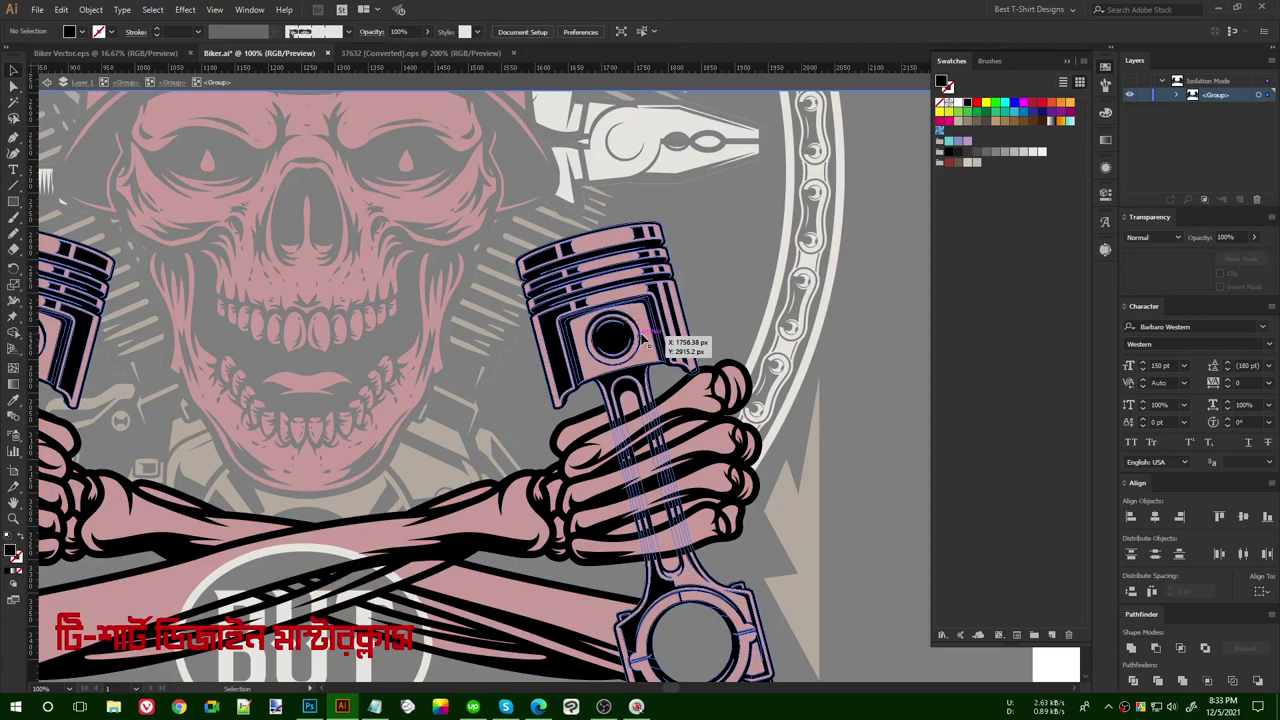
- Draw a rectangle about 1498 × 951 px over both pistons, fill it with the light grey swatch and place it behind them
{"action": "key", "text": "ctrl+minus"}
{"action": "key", "text": "ctrl+a"}
{"action": "left_click_drag", "start_coordinate": [514, 400], "coordinate": [750, 500]}
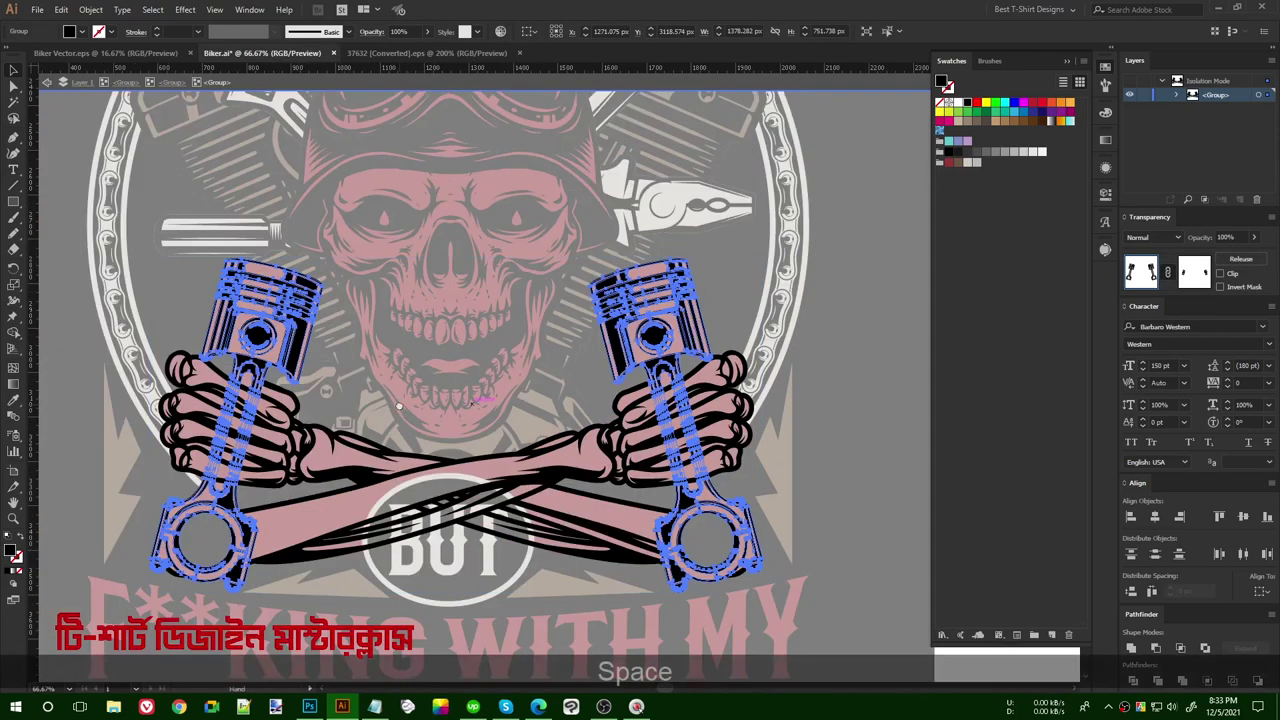
{"action": "left_click_drag", "start_coordinate": [398, 406], "coordinate": [462, 394]}
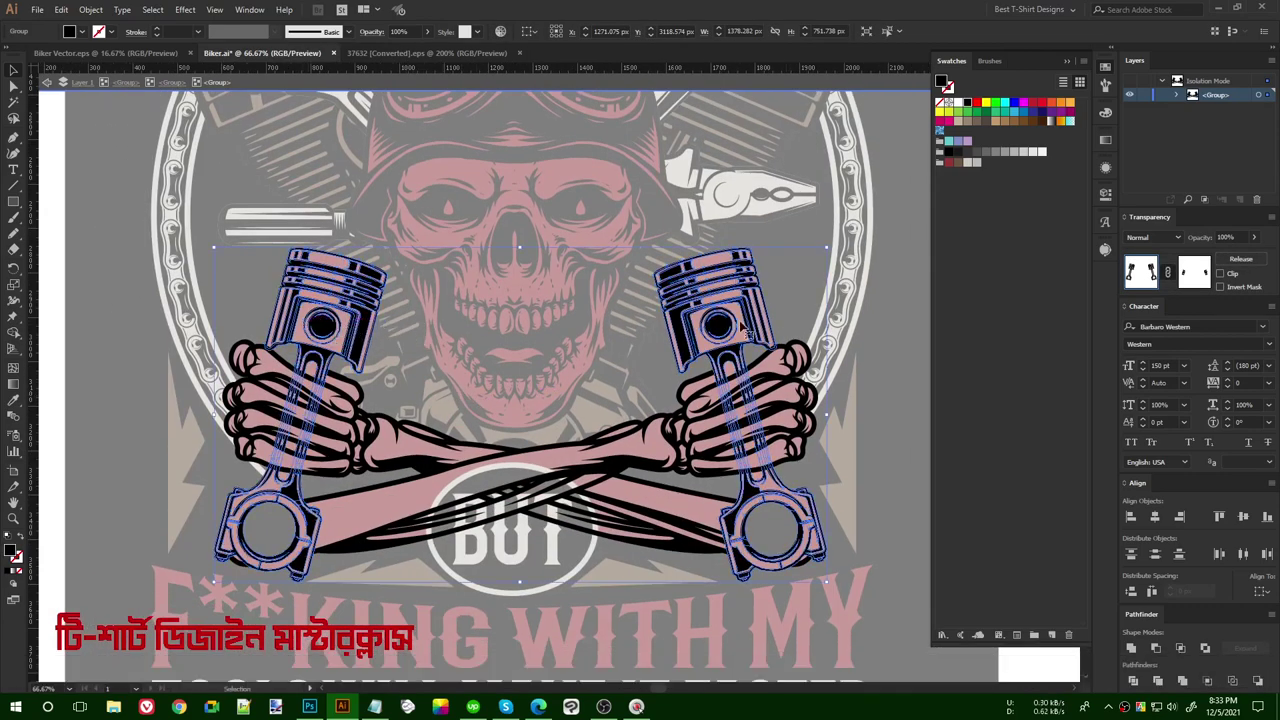
{"action": "key", "text": "ctrl+shift+a"}
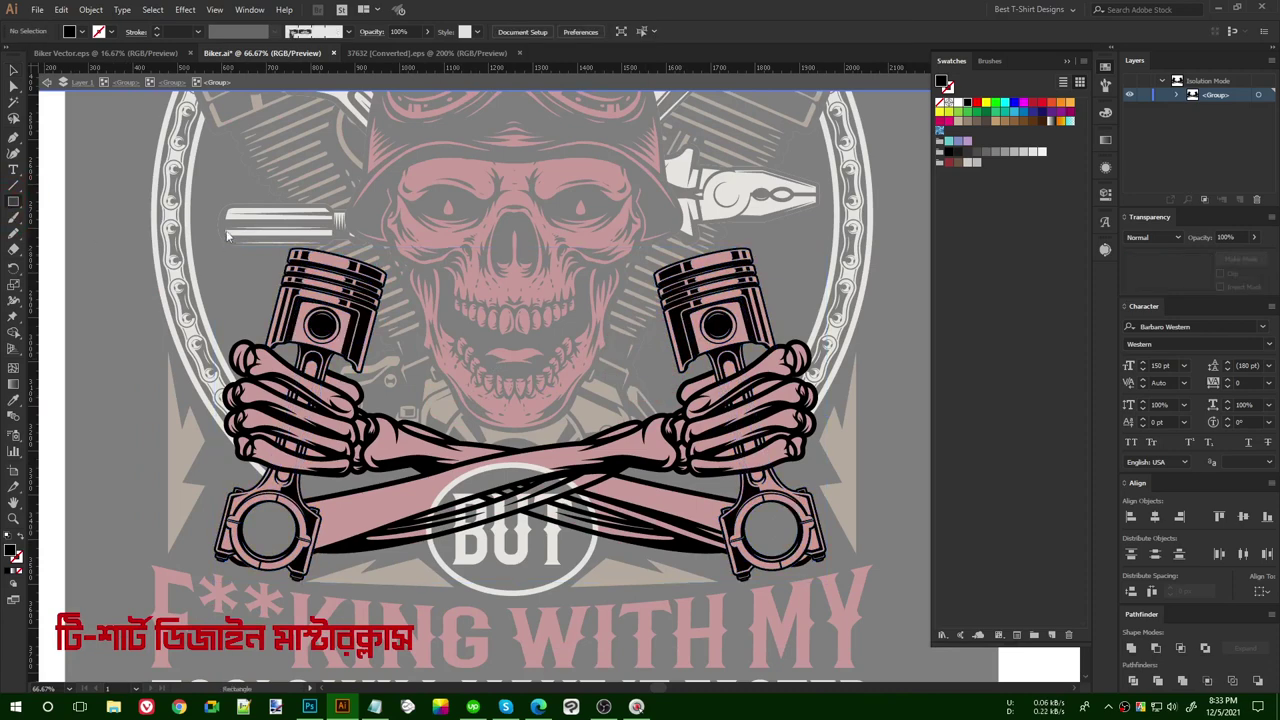
{"action": "left_click_drag", "start_coordinate": [252, 284], "coordinate": [818, 627]}
{"action": "left_click_drag", "start_coordinate": [866, 628], "coordinate": [866, 628]}
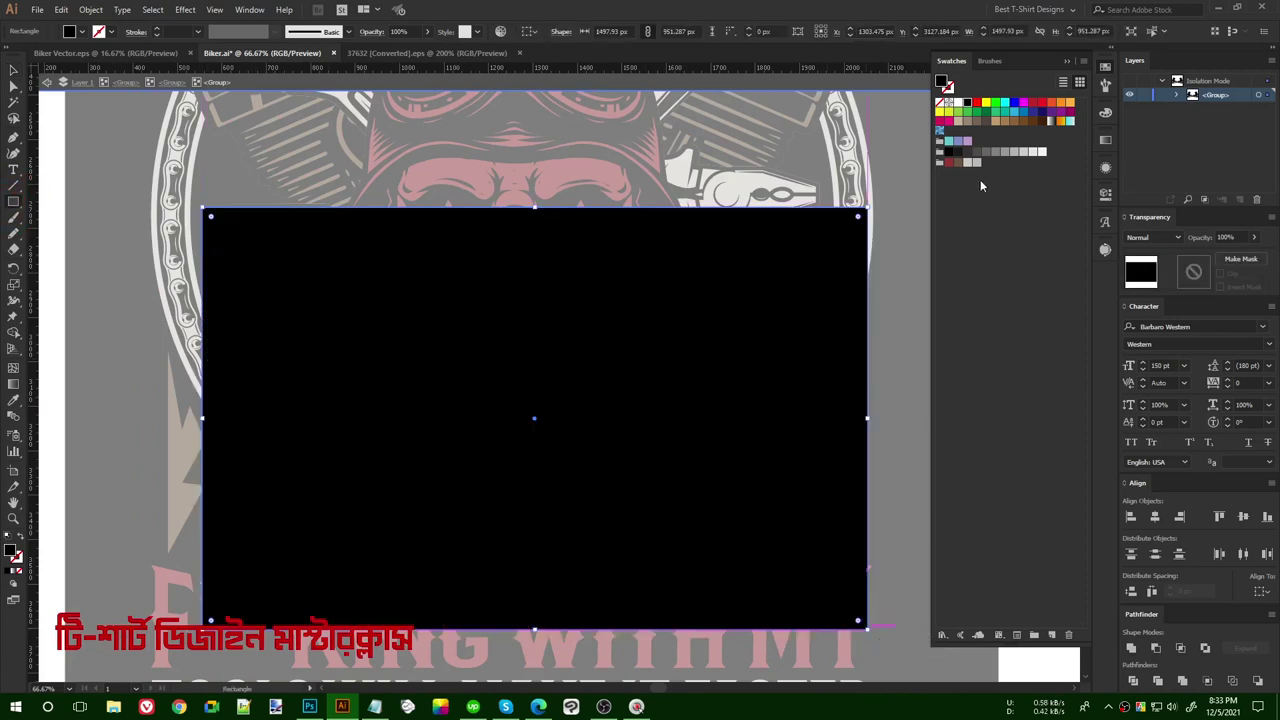
{"action": "left_click", "coordinate": [969, 164]}
{"action": "key", "text": "v"}
{"action": "key", "text": "ctrl+x"}
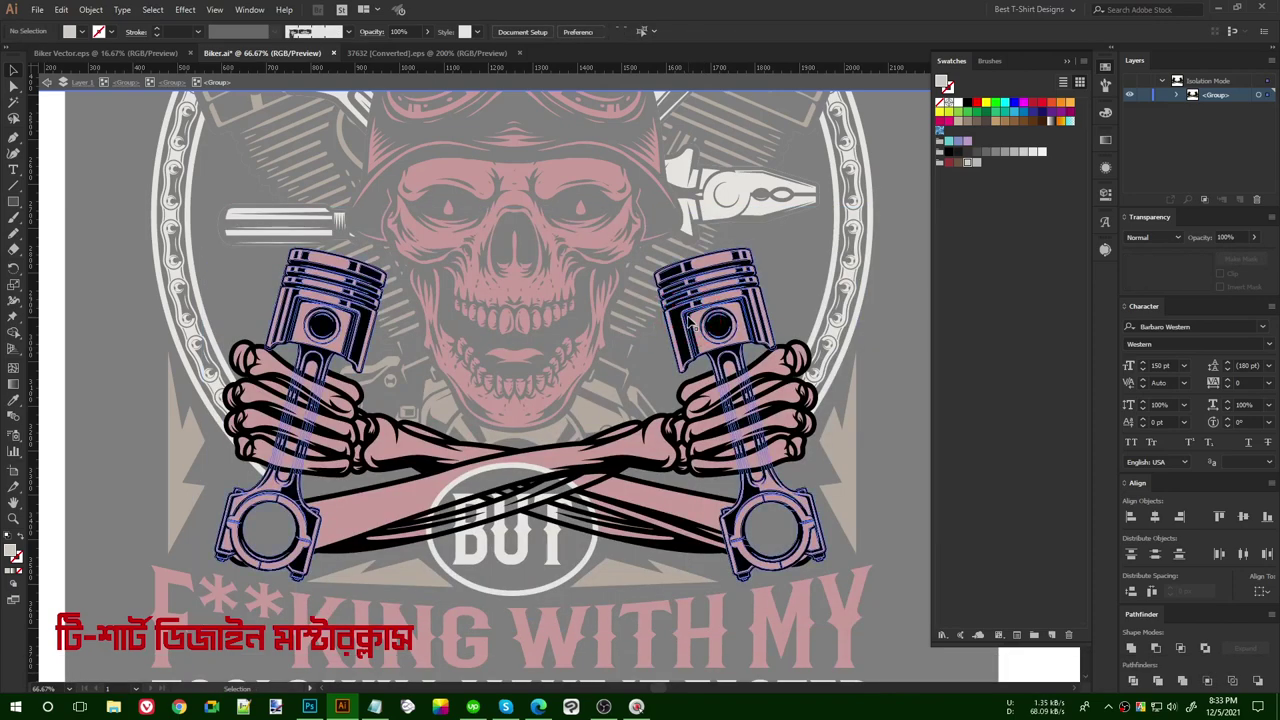
{"action": "key", "text": "ctrl+b"}
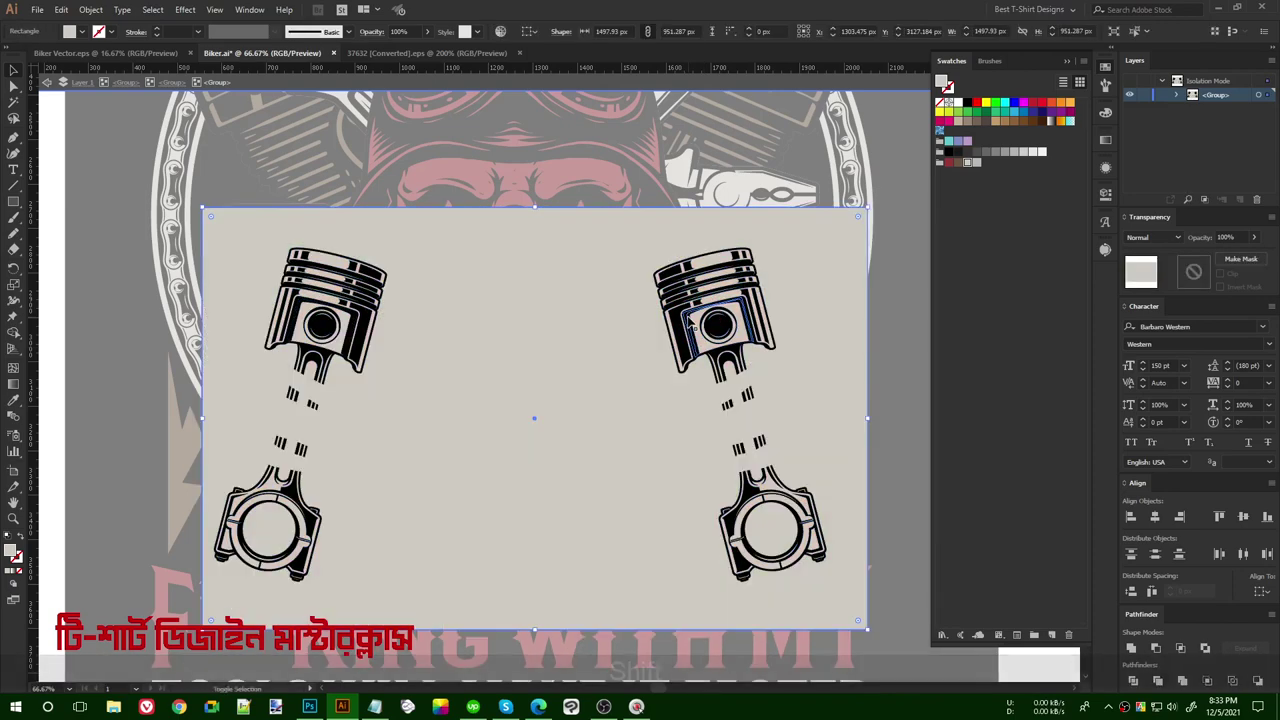
- Remove the light grey area outside the piston outlines with the Shape Builder tool and deselect the artwork
{"action": "left_click", "coordinate": [691, 323], "text": "shift"}
{"action": "key", "text": "shift+m"}
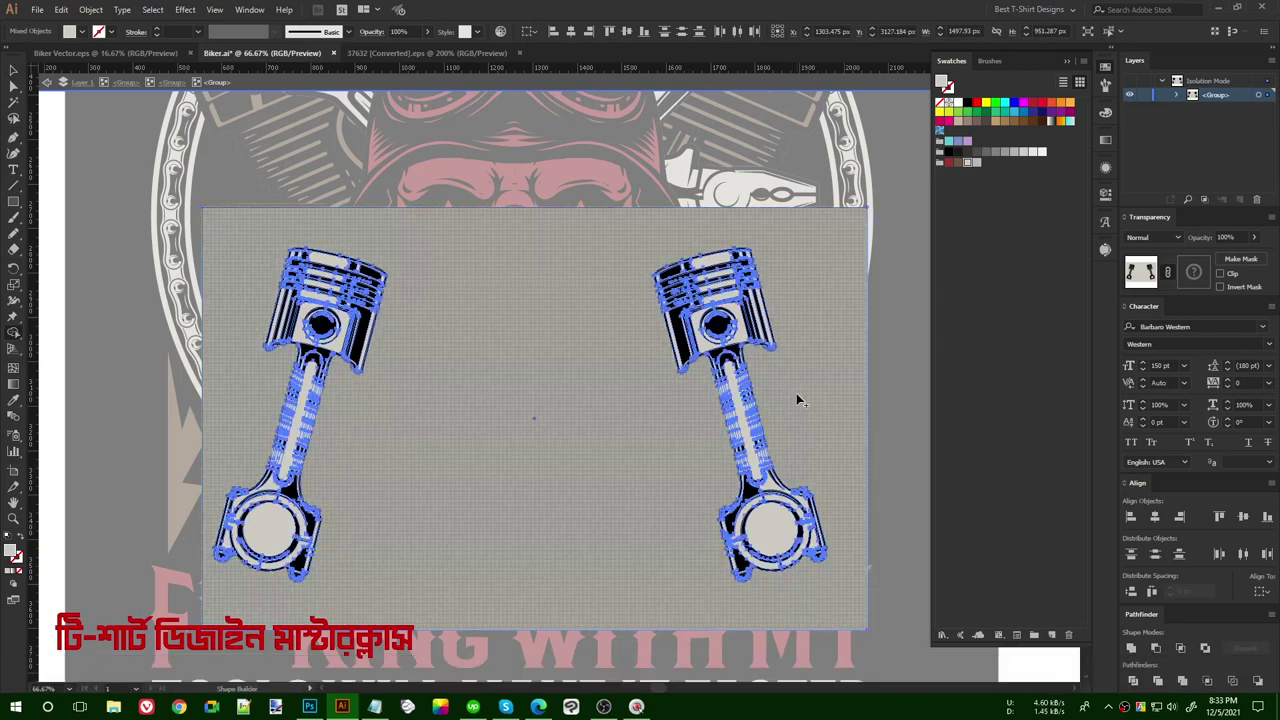
{"action": "left_click", "coordinate": [874, 394], "text": "alt"}
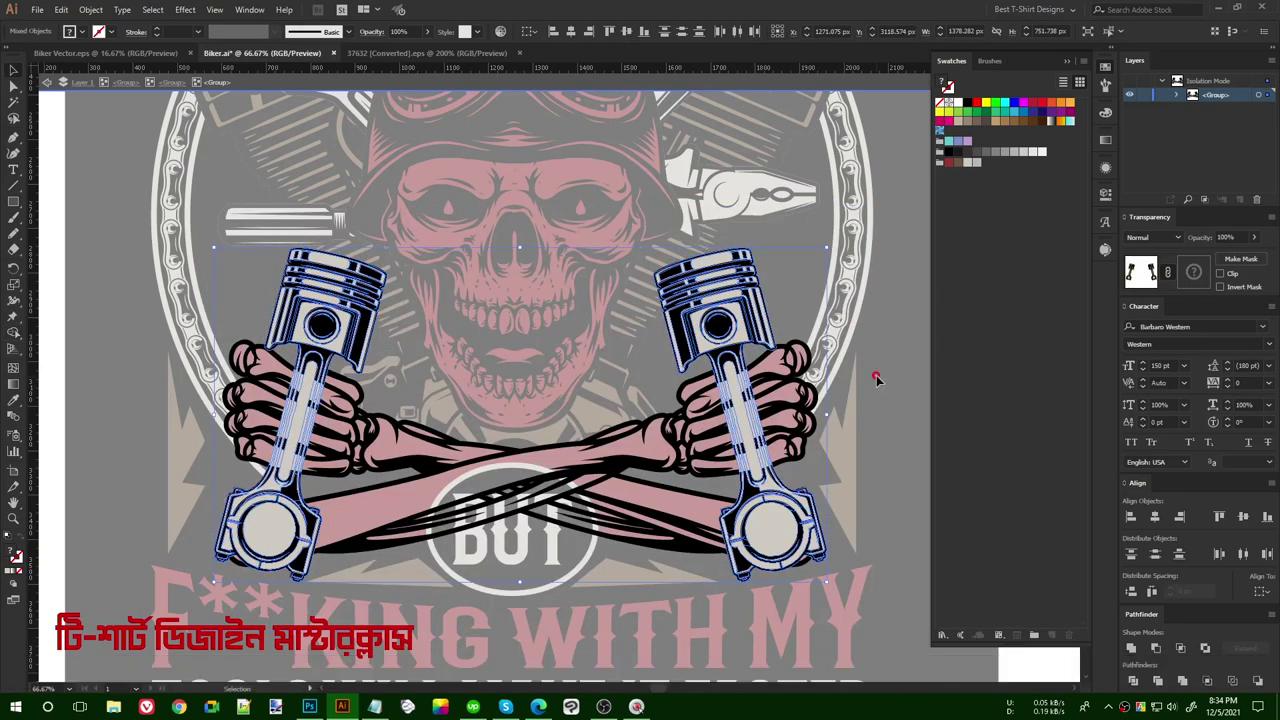
{"action": "key", "text": "ctrl+shift+a"}
- Move the light grey fills of both pistons into the masked piston group, behind its black line art
{"action": "left_click", "coordinate": [763, 523]}
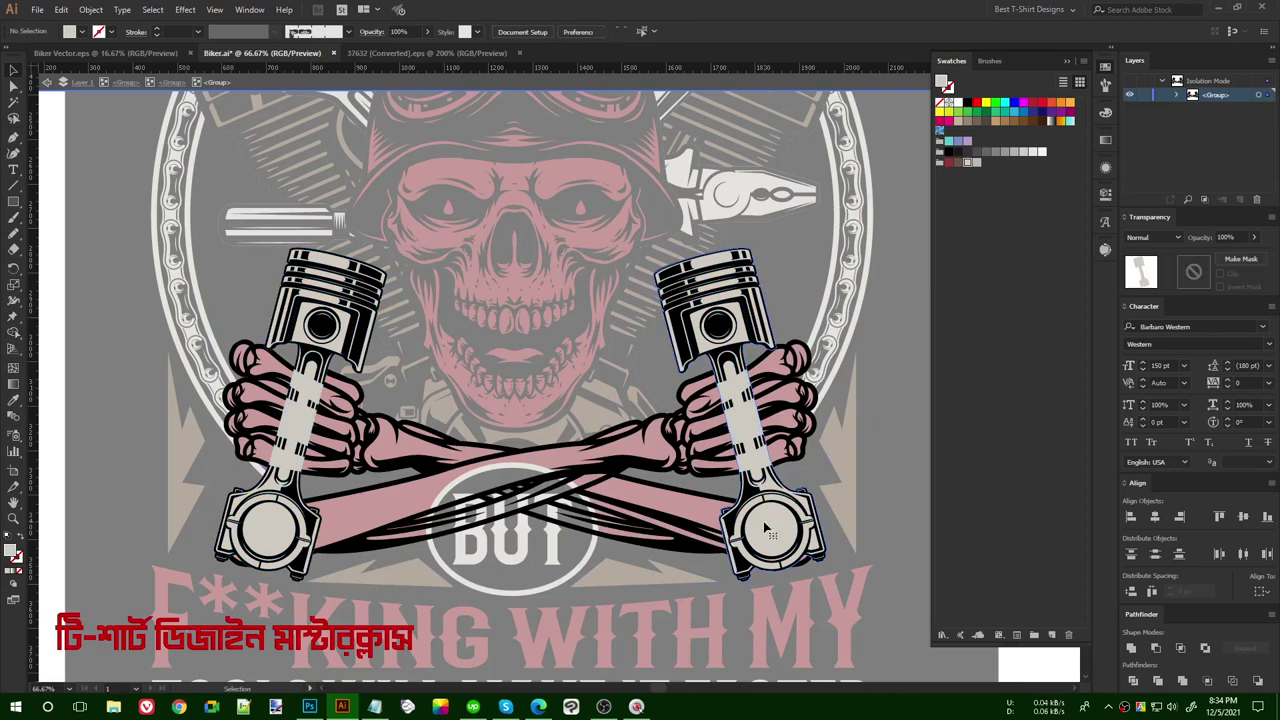
{"action": "left_click", "coordinate": [278, 534], "text": "shift"}
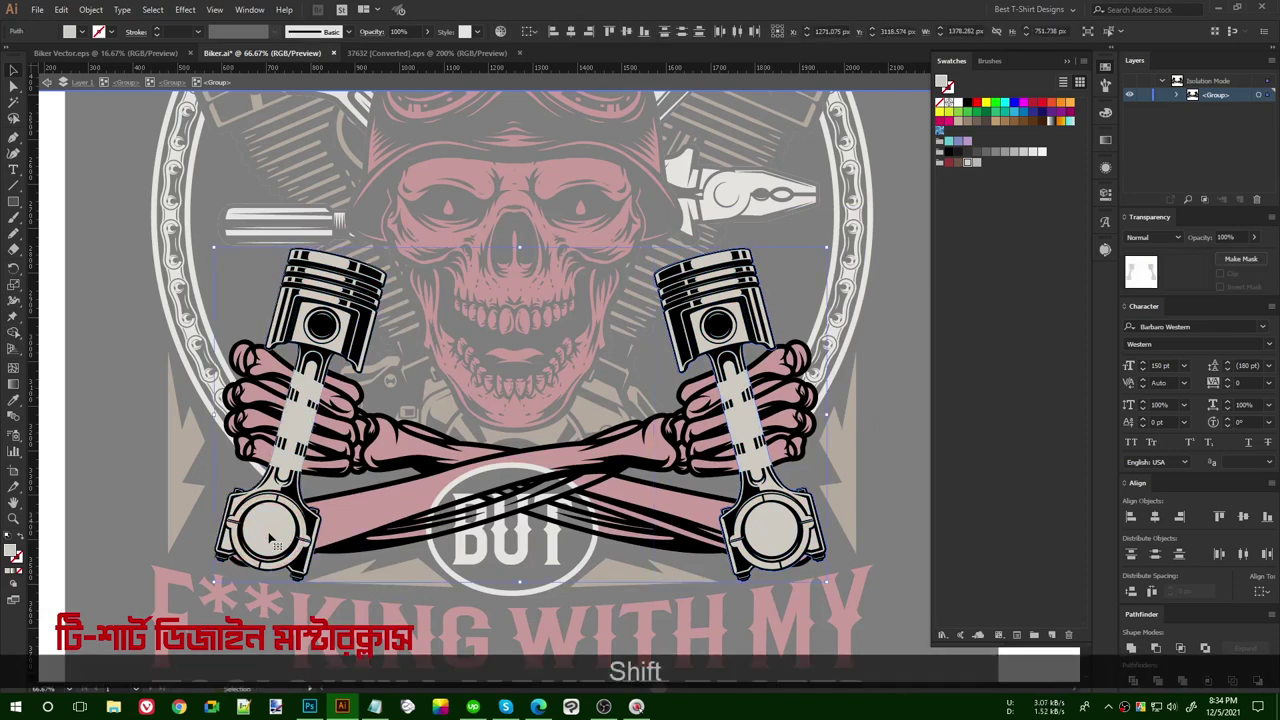
{"action": "key", "text": "ctrl+shift+x"}
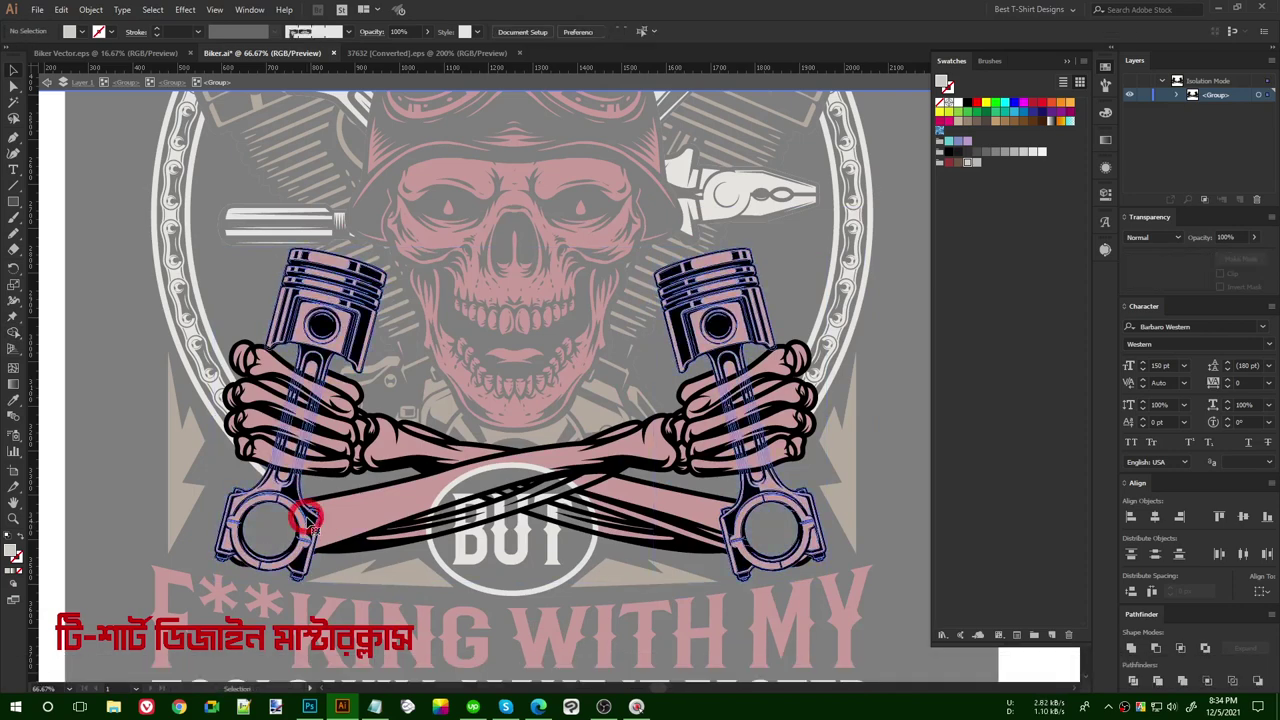
{"action": "left_click", "coordinate": [308, 520]}
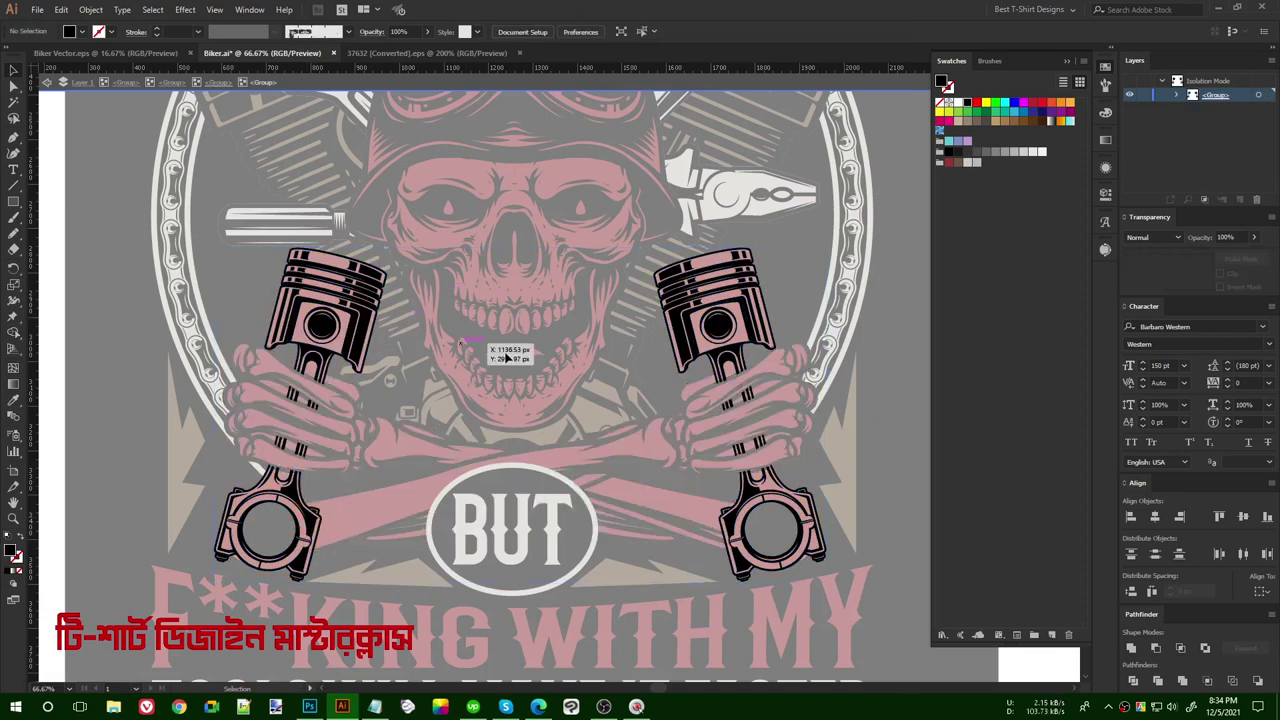
{"action": "key", "text": "ctrl+b"}
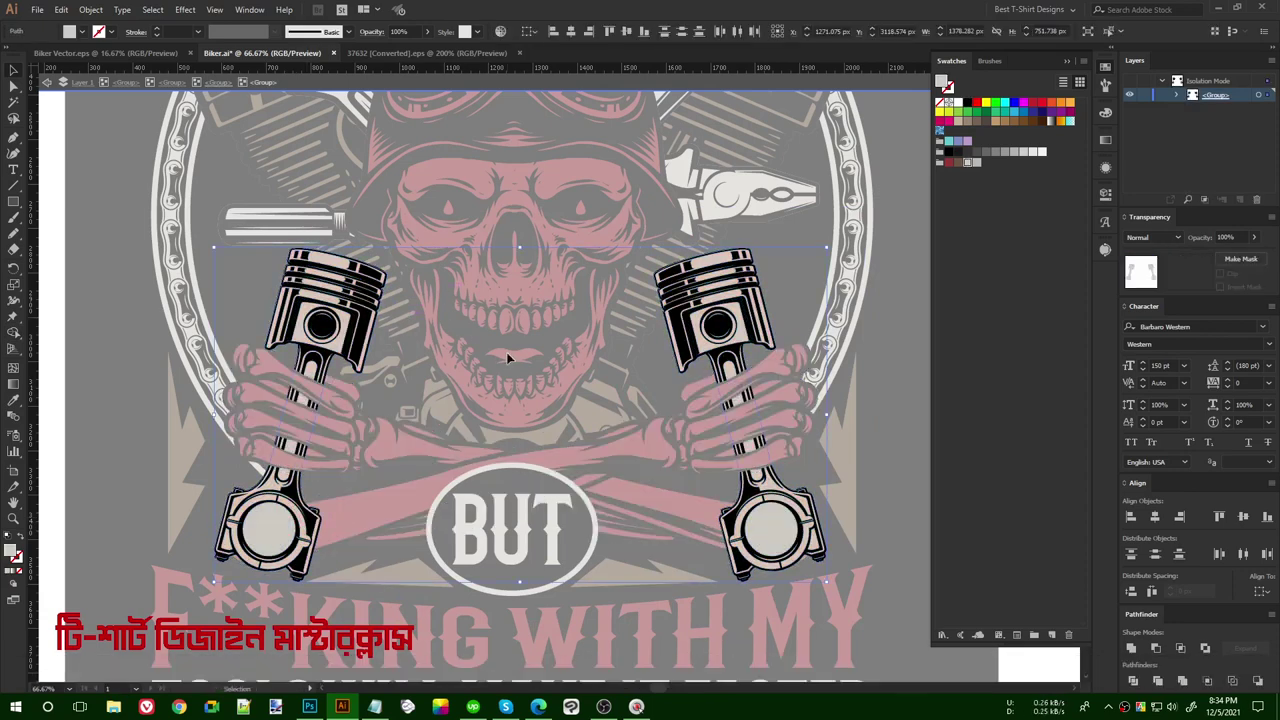
{"action": "scroll", "coordinate": [758, 425], "scroll_direction": "up", "scroll_amount": 2, "text": "alt"}
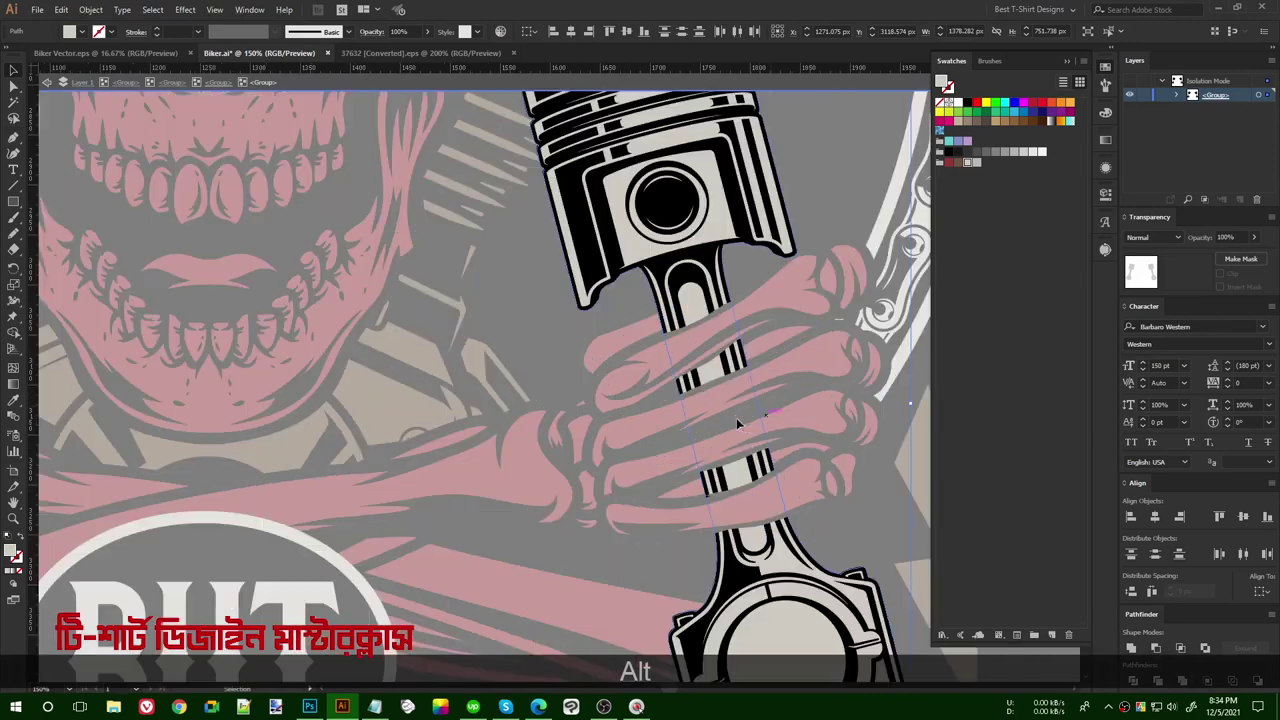
- Erase the light grey fill inside the large ring at the lower end of the right-hand piston with the Eraser tool
{"action": "scroll", "coordinate": [749, 348], "scroll_direction": "down", "scroll_amount": 5}
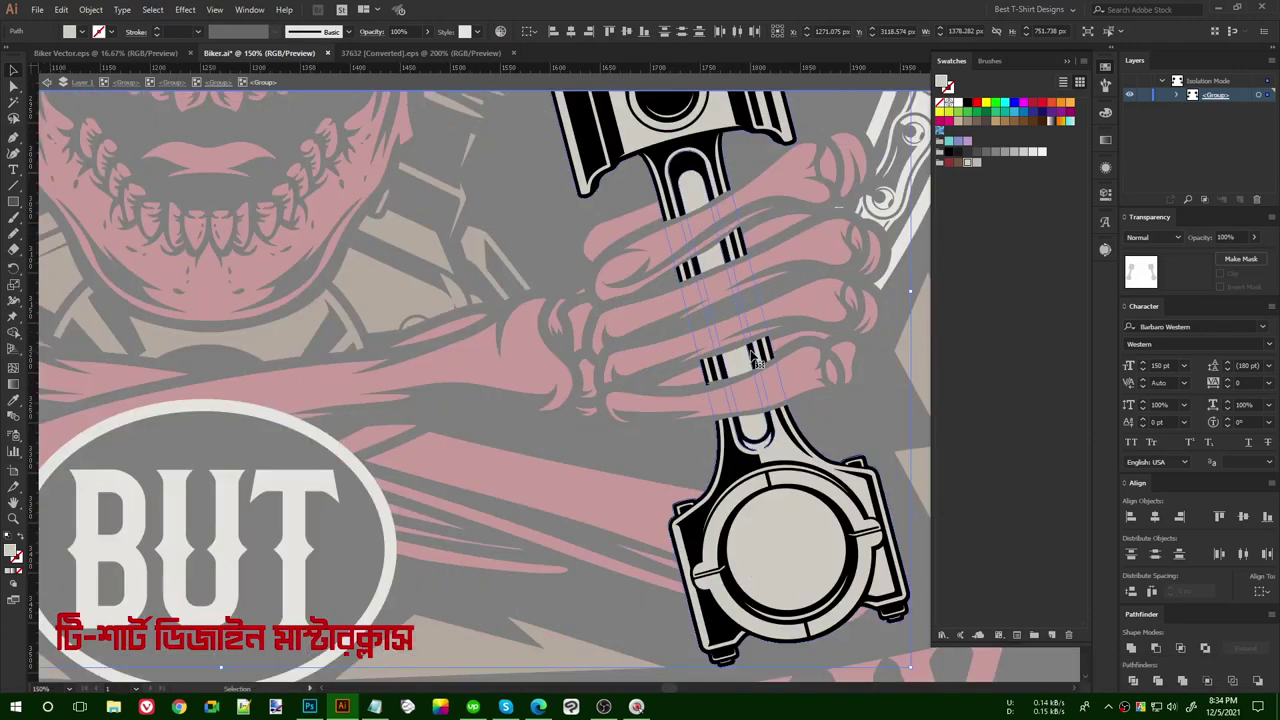
{"action": "scroll", "coordinate": [849, 503], "scroll_direction": "up", "scroll_amount": 2, "text": "alt"}
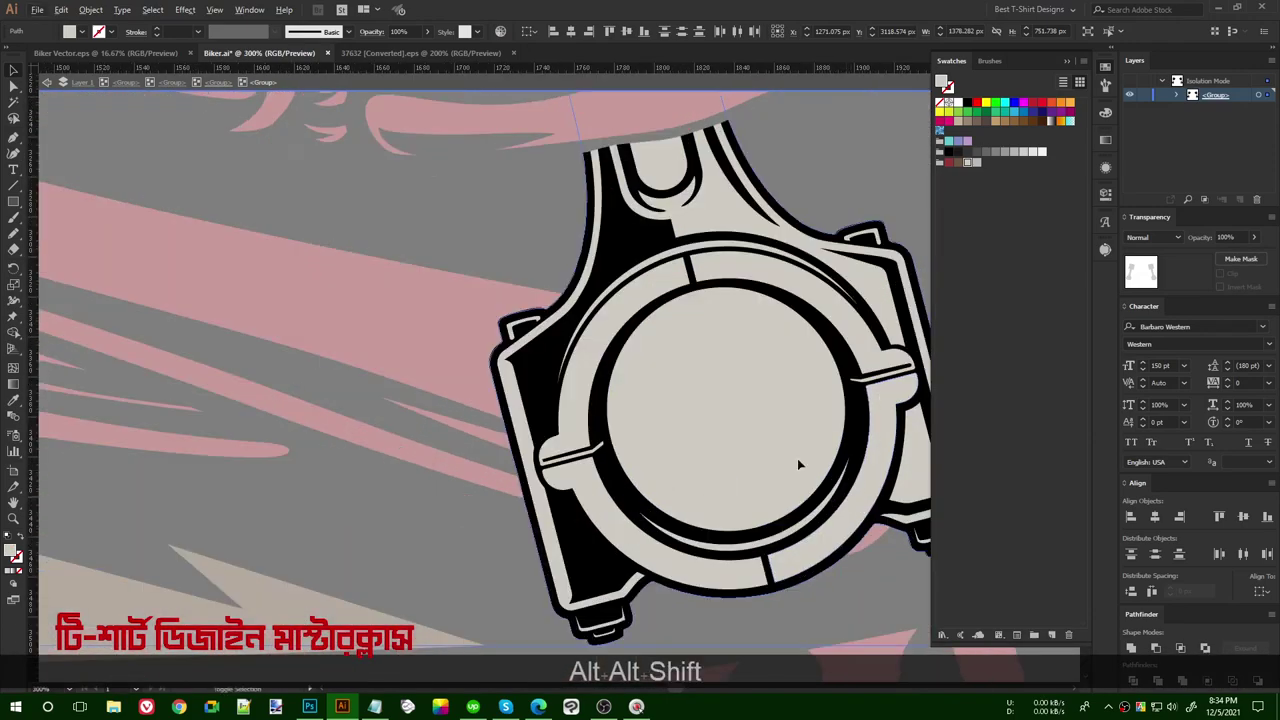
{"action": "key", "text": "alt+shift+e"}
{"action": "left_click", "coordinate": [757, 437]}
{"action": "key", "text": "shift+e"}
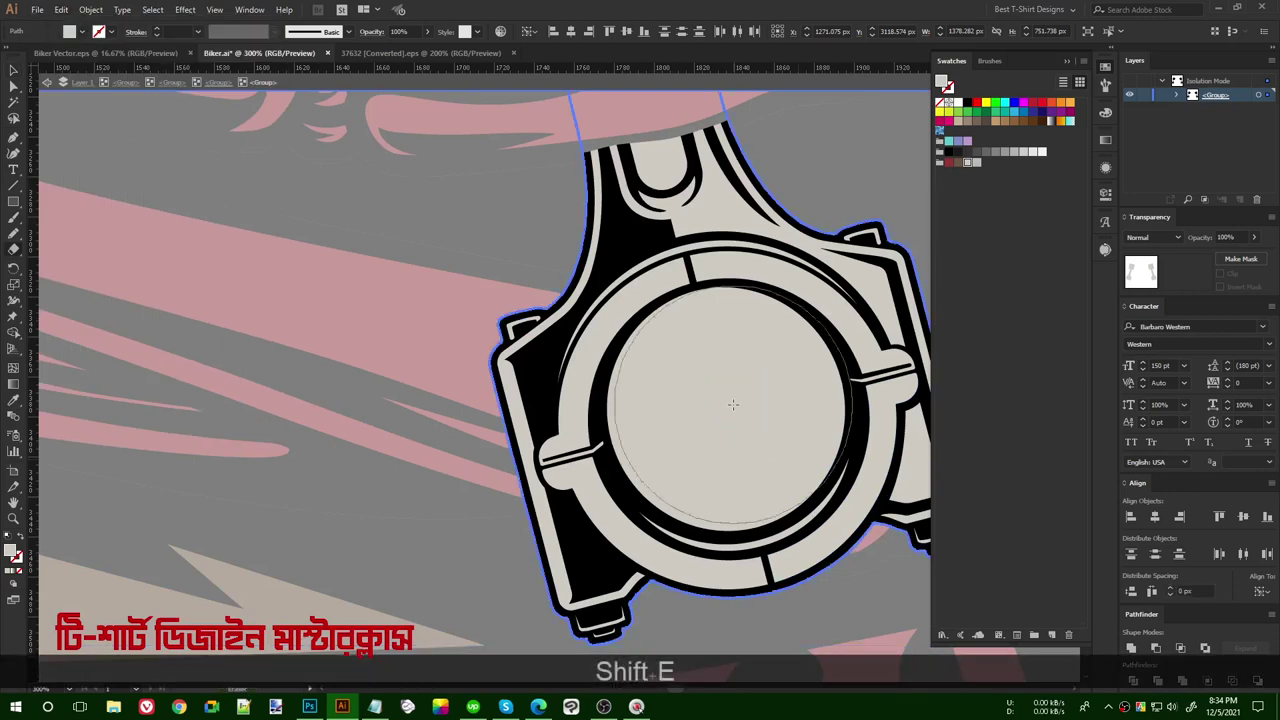
{"action": "mouse_move", "coordinate": [722, 404]}
{"action": "left_mouse_down"}
{"action": "mouse_move", "coordinate": [734, 417]}
{"action": "mouse_move", "coordinate": [714, 417]}
{"action": "mouse_move", "coordinate": [776, 394]}
{"action": "left_mouse_up"}
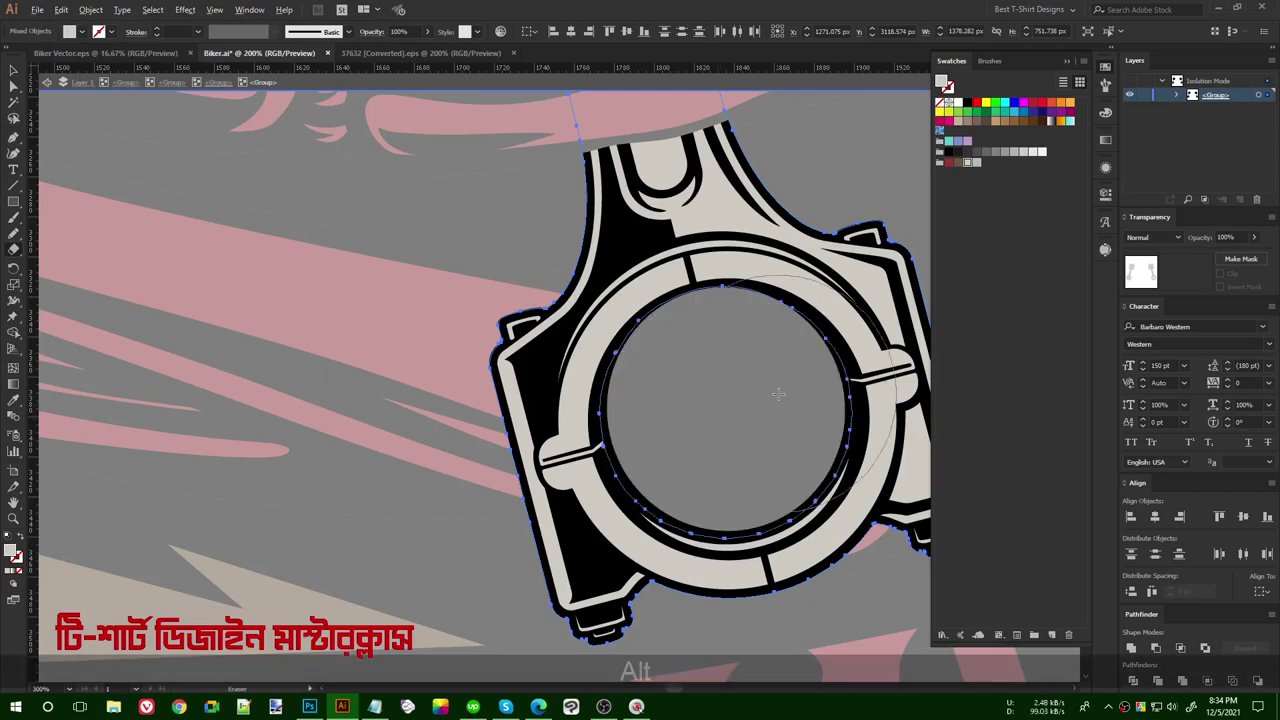
- Erase the light grey fill inside the large ring of the left-hand piston and return to the Selection tool
{"action": "scroll", "coordinate": [776, 394], "scroll_direction": "down", "scroll_amount": 5}
{"action": "left_click_drag", "start_coordinate": [400, 420], "coordinate": [588, 418]}
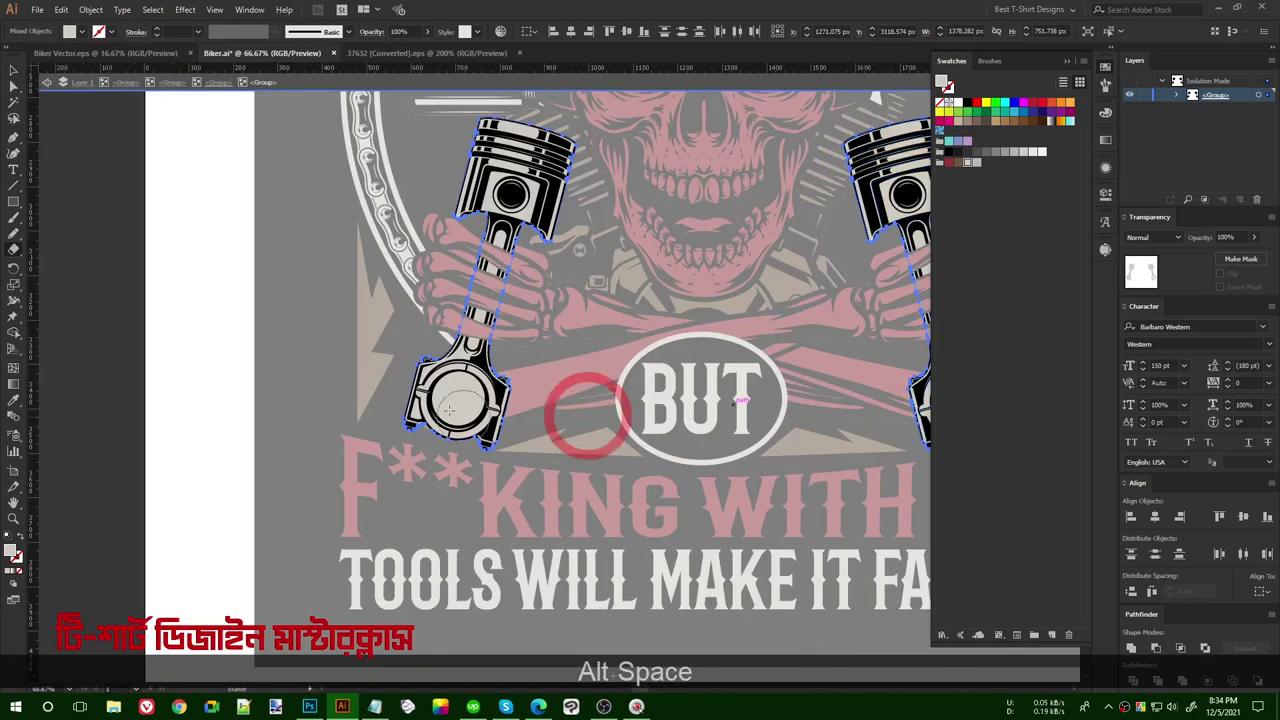
{"action": "scroll", "coordinate": [452, 398], "scroll_direction": "up", "scroll_amount": 5}
{"action": "scroll", "coordinate": [546, 373], "scroll_direction": "up", "scroll_amount": 2}
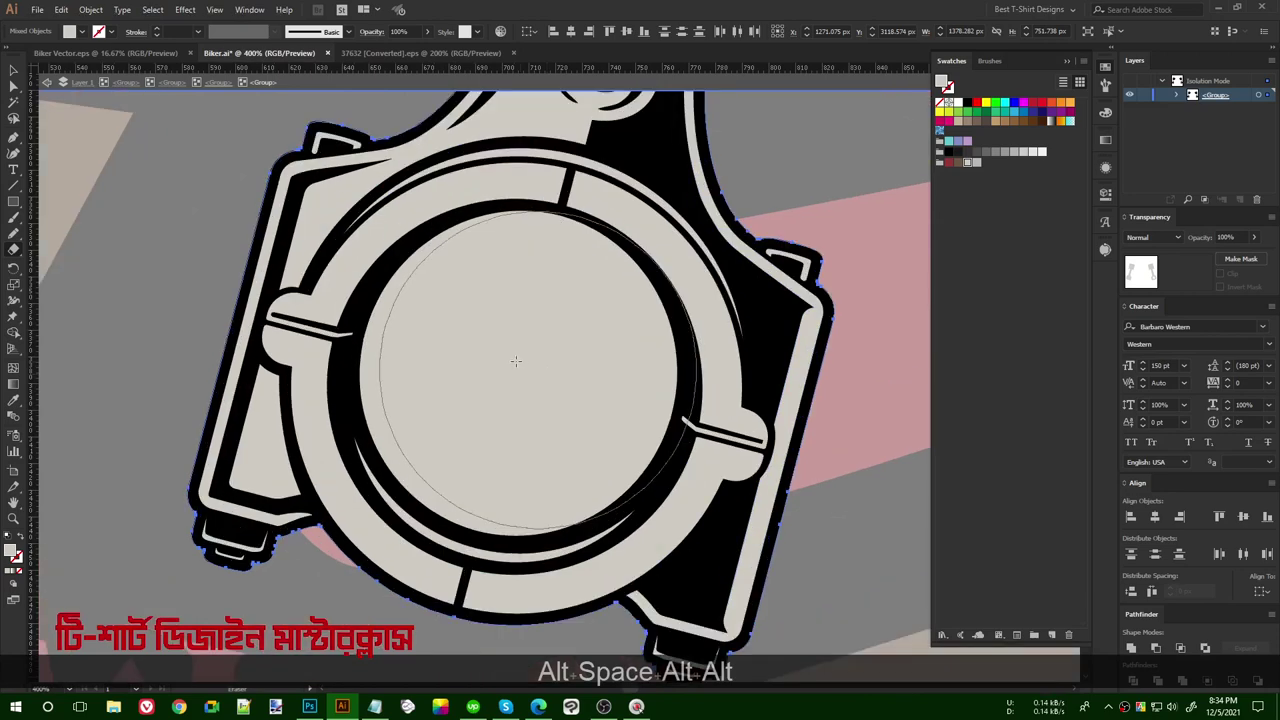
{"action": "mouse_move", "coordinate": [400, 260]}
{"action": "left_mouse_down"}
{"action": "mouse_move", "coordinate": [620, 470]}
{"action": "mouse_move", "coordinate": [522, 364]}
{"action": "mouse_move", "coordinate": [523, 383]}
{"action": "mouse_move", "coordinate": [508, 366]}
{"action": "left_mouse_up"}
{"action": "scroll", "coordinate": [431, 380], "scroll_direction": "down", "scroll_amount": 4}
{"action": "key", "text": "v"}
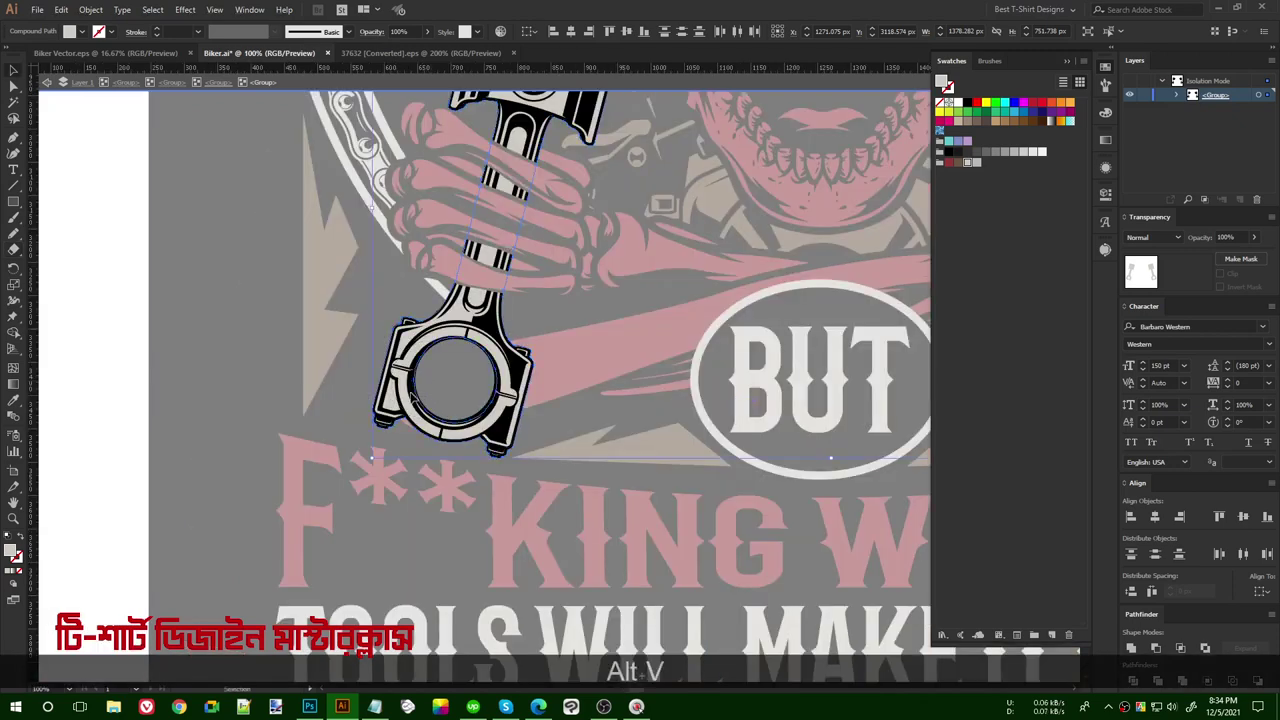
- Exit isolation mode and look over the complete recoloured design with nothing selected
{"action": "scroll", "coordinate": [867, 460], "scroll_direction": "down", "scroll_amount": 1}
{"action": "double_click", "coordinate": [866, 463]}
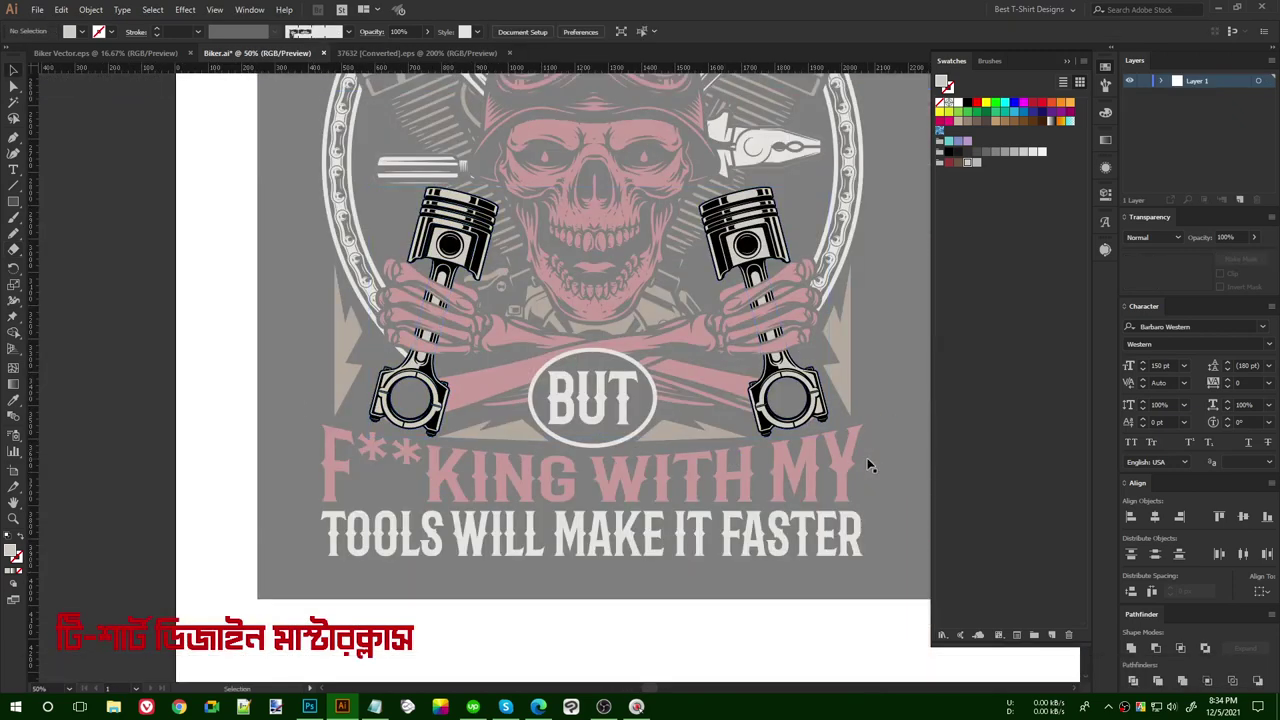
{"action": "scroll", "coordinate": [528, 514], "scroll_direction": "down", "scroll_amount": 1}
{"action": "scroll", "coordinate": [549, 468], "scroll_direction": "up", "scroll_amount": 2}
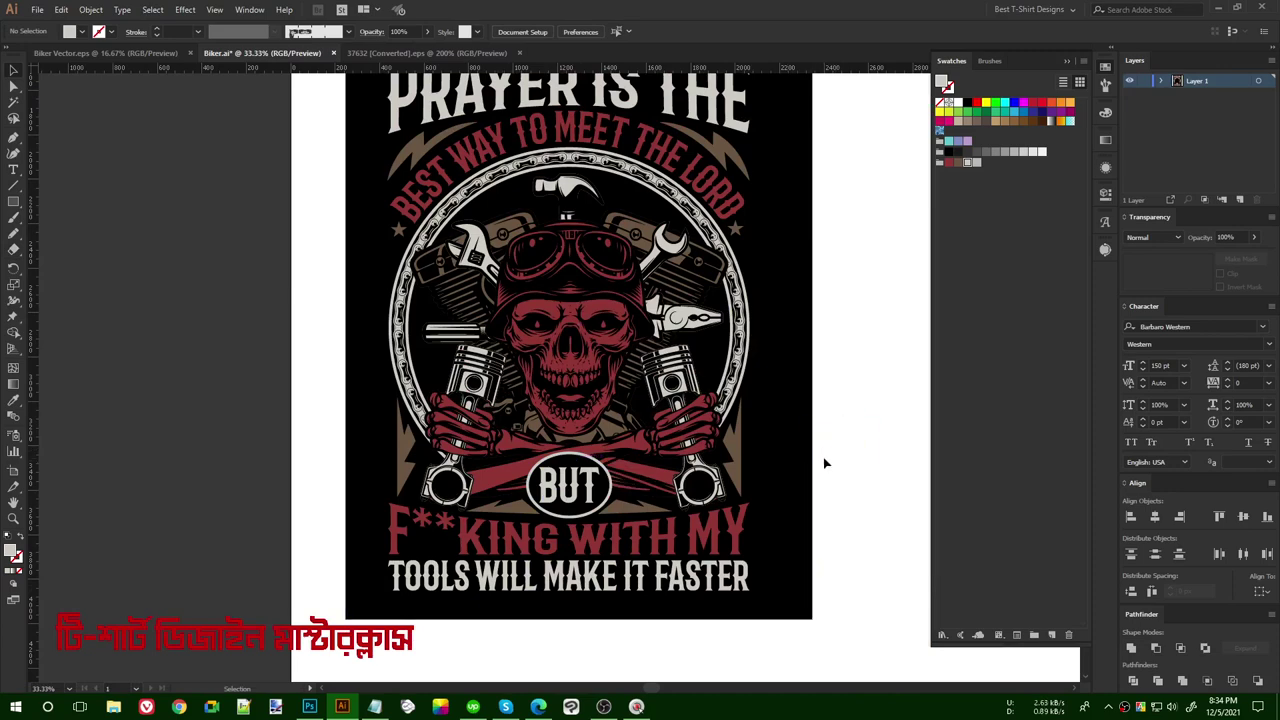
{"action": "scroll", "coordinate": [838, 466], "scroll_direction": "up", "scroll_amount": 1}
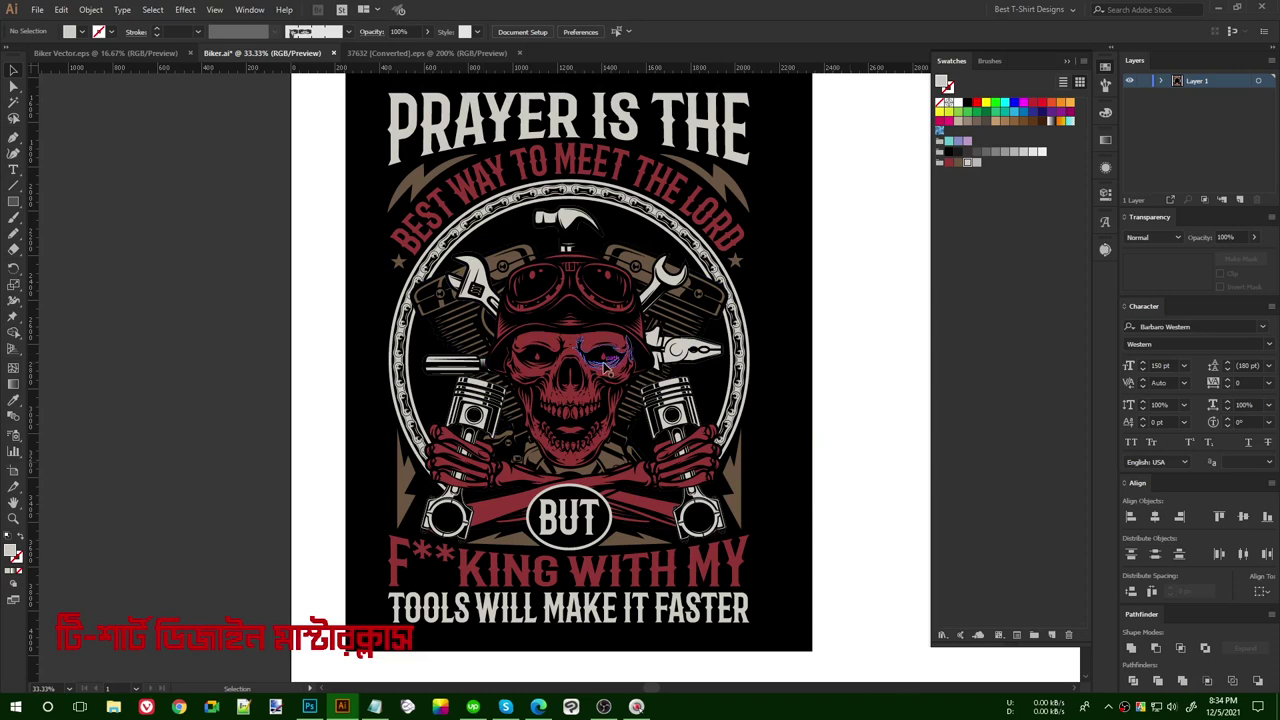
{"action": "scroll", "coordinate": [604, 368], "scroll_direction": "up", "scroll_amount": 1}
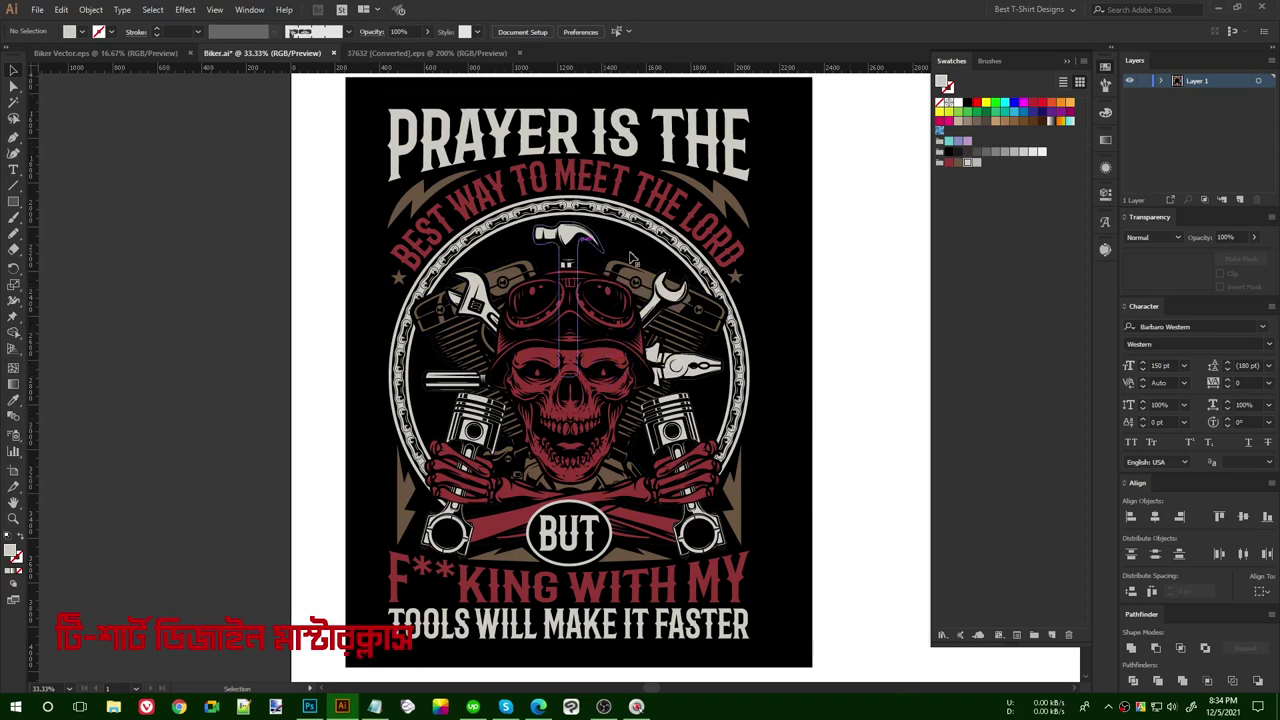
{"action": "left_click", "coordinate": [840, 445]}
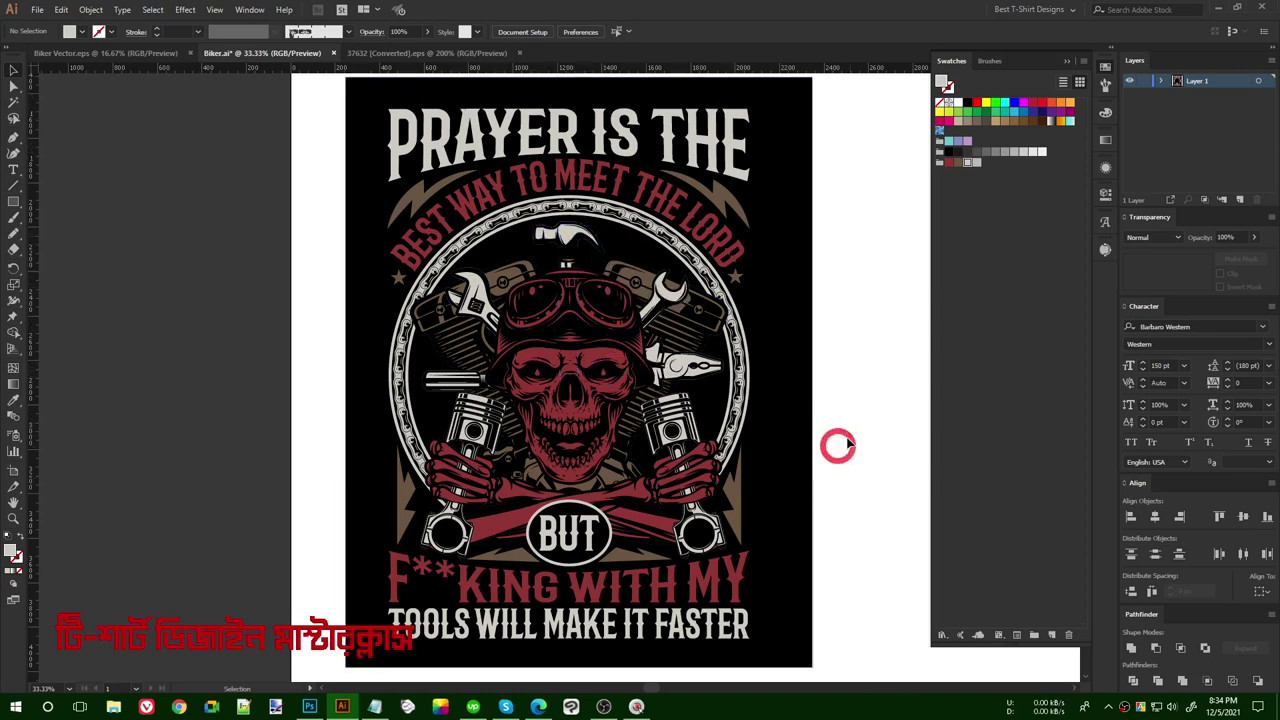
- Draw a horizontal line about 588 px long on the white area beside the design, with a black stroke and no fill
{"action": "key", "text": "space"}
{"action": "left_click_drag", "start_coordinate": [791, 414], "coordinate": [785, 370]}
{"action": "left_click", "coordinate": [10, 190]}
{"action": "key", "text": "shift"}
{"action": "key", "text": "v"}
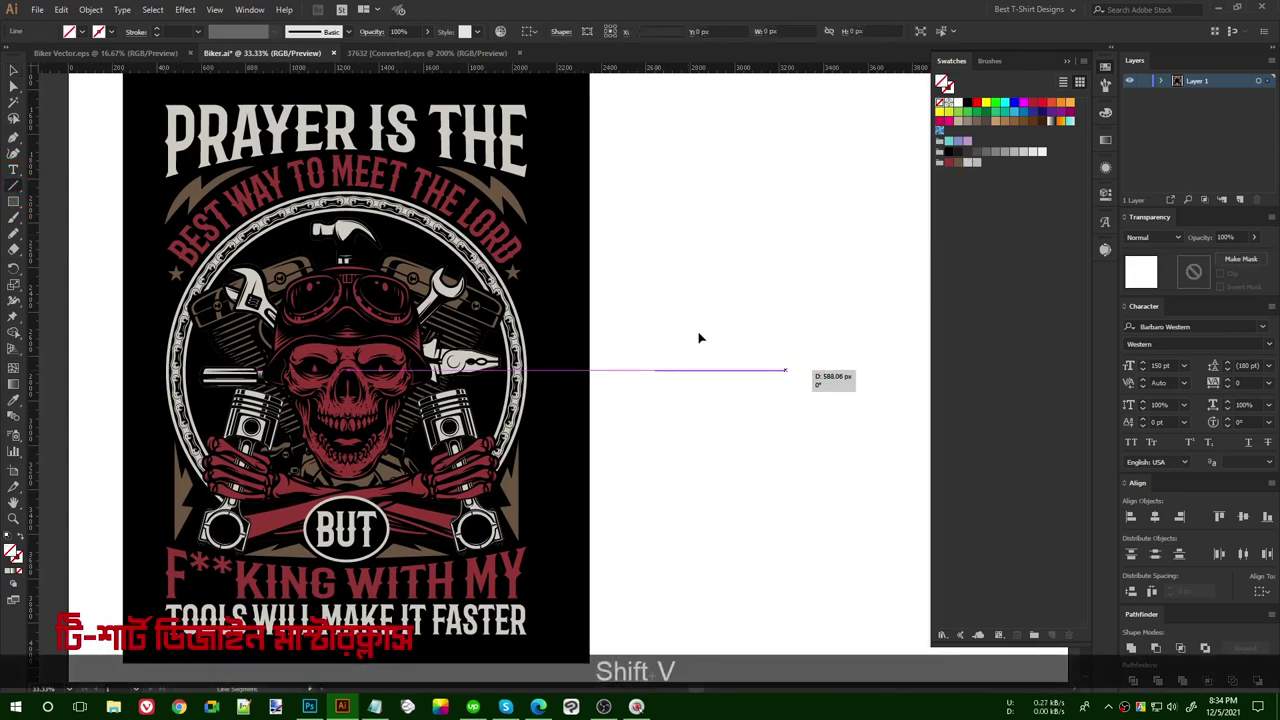
{"action": "key", "text": "shift"}
{"action": "key", "text": "shift"}
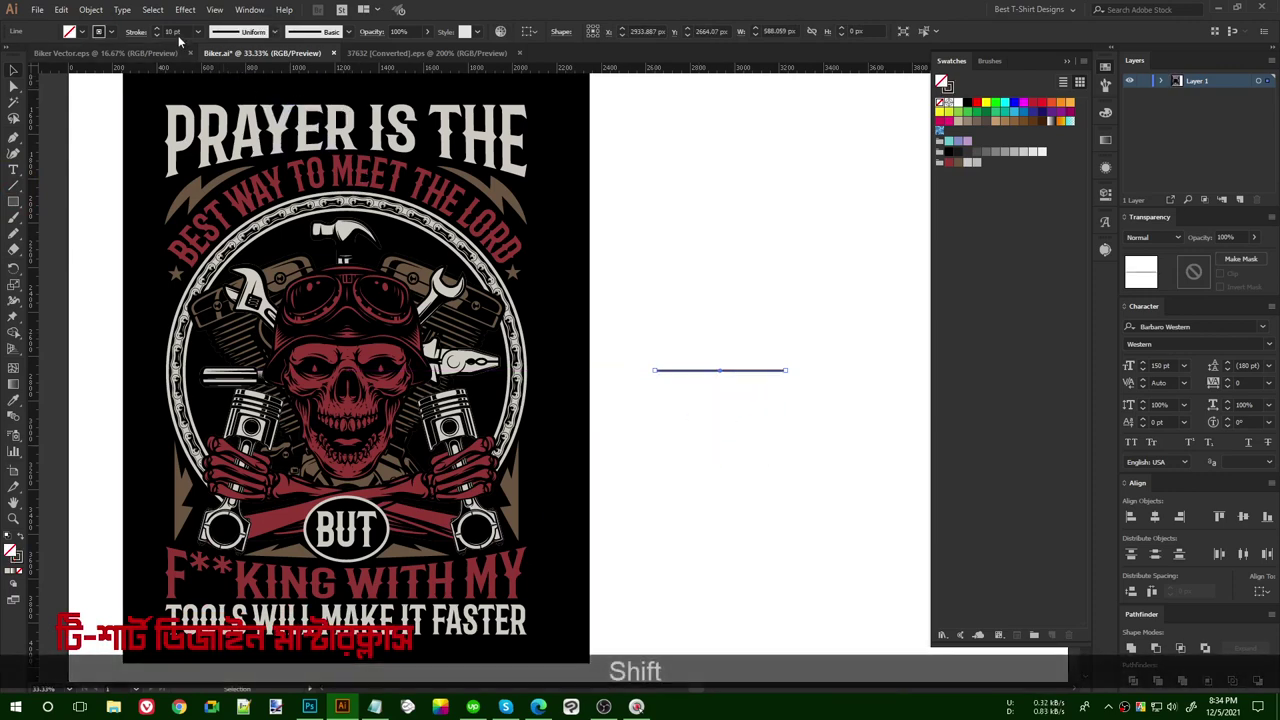
- Set the line's stroke weight to 20 pt and apply the triangular width profile that tapers to a point at one end
{"action": "left_click", "coordinate": [137, 31]}
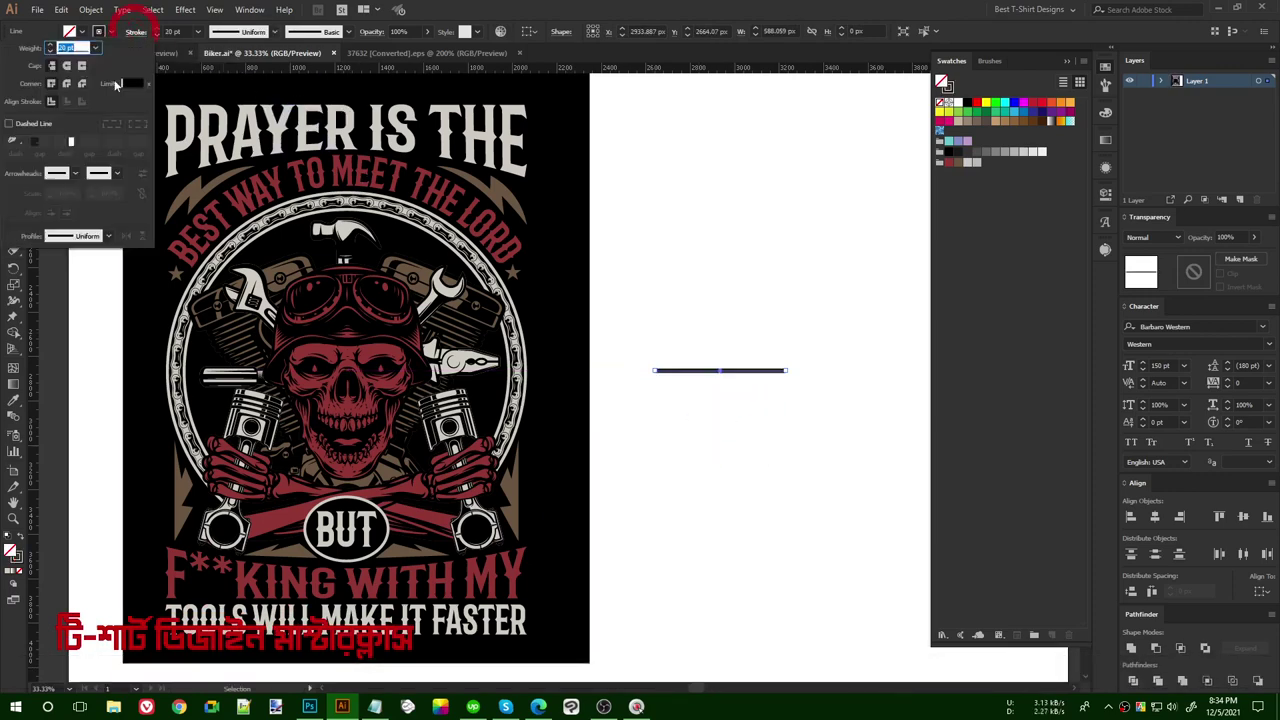
{"action": "left_click", "coordinate": [62, 236]}
{"action": "left_click", "coordinate": [70, 340]}
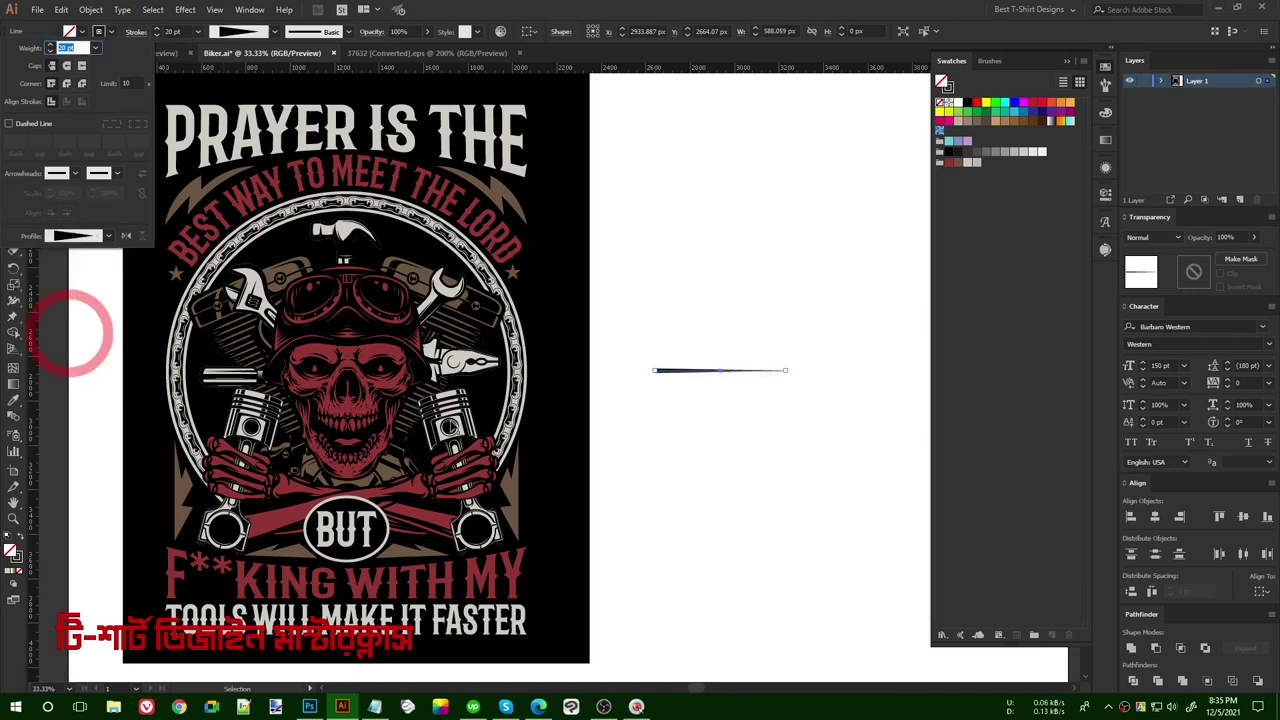
{"action": "left_click", "coordinate": [679, 420]}
{"action": "scroll", "coordinate": [787, 360], "scroll_direction": "up", "scroll_amount": 1}
{"action": "scroll", "coordinate": [527, 466], "scroll_direction": "up", "scroll_amount": 1}
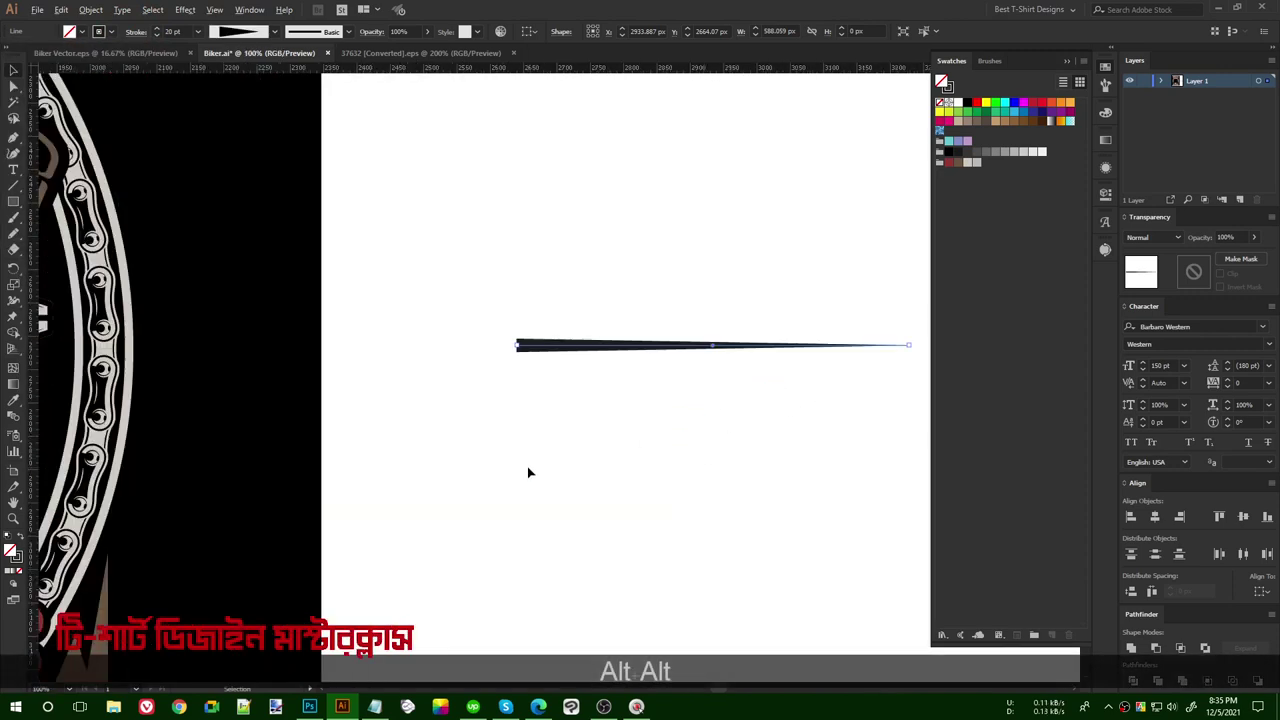
- Make a copy of the tapered line rotated 5° about its thick end
{"action": "key", "text": "r"}
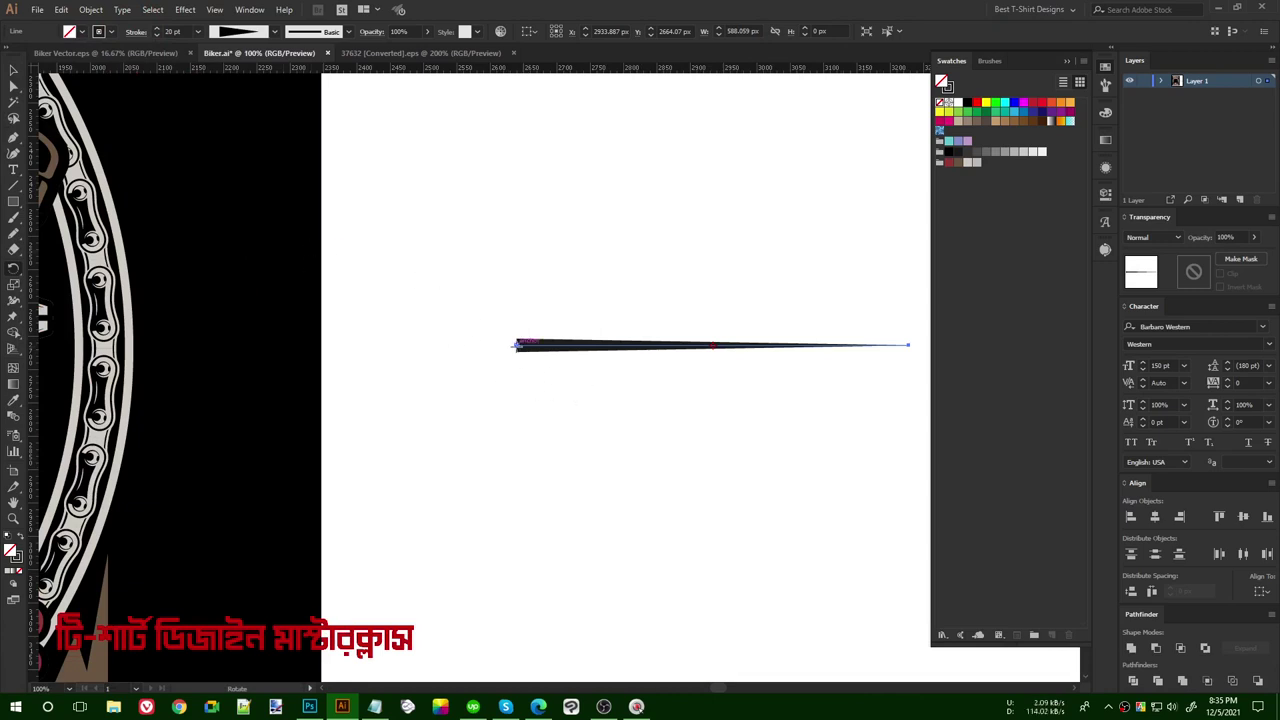
{"action": "key", "text": "alt"}
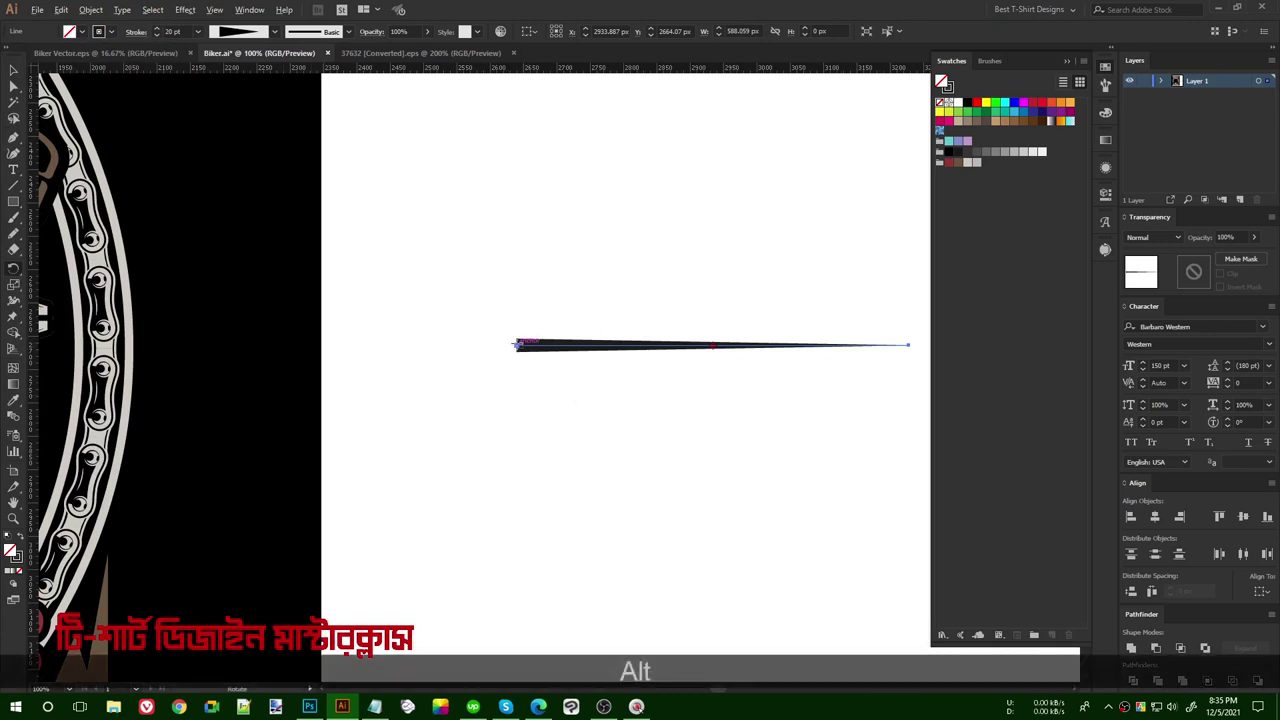
{"action": "left_click", "coordinate": [518, 345], "text": "alt"}
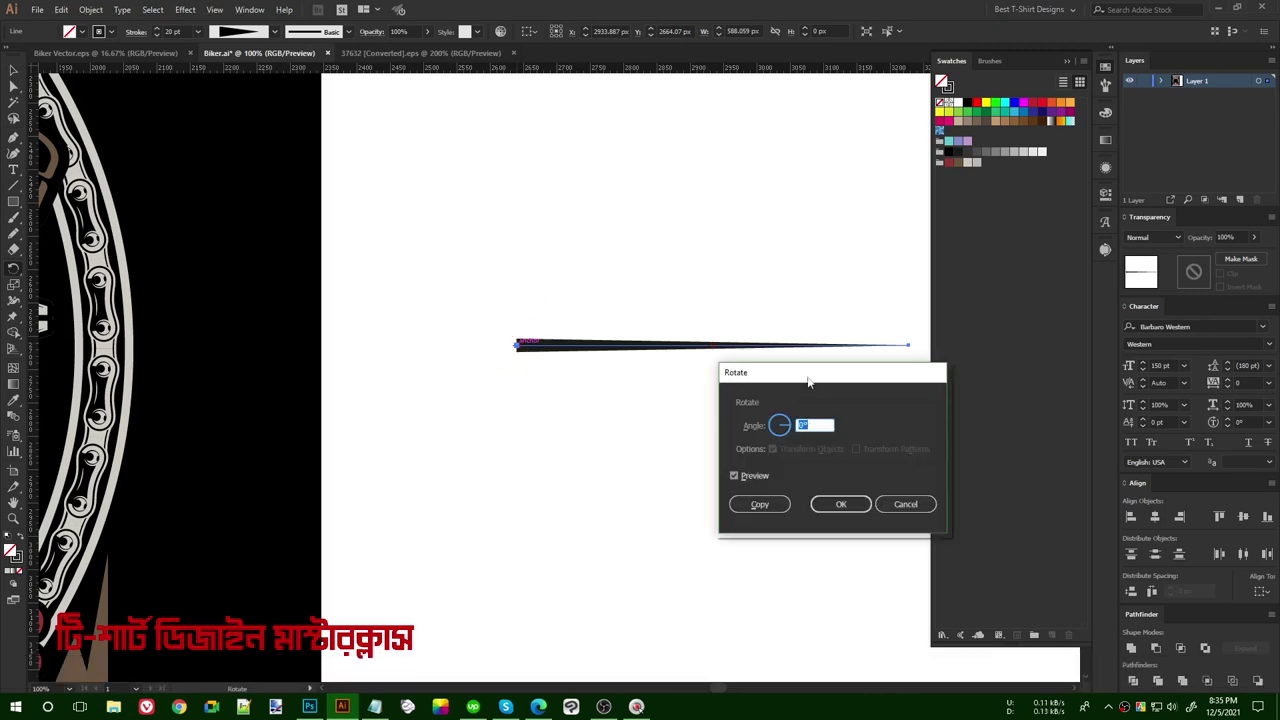
{"action": "left_click_drag", "start_coordinate": [809, 381], "coordinate": [668, 121]}
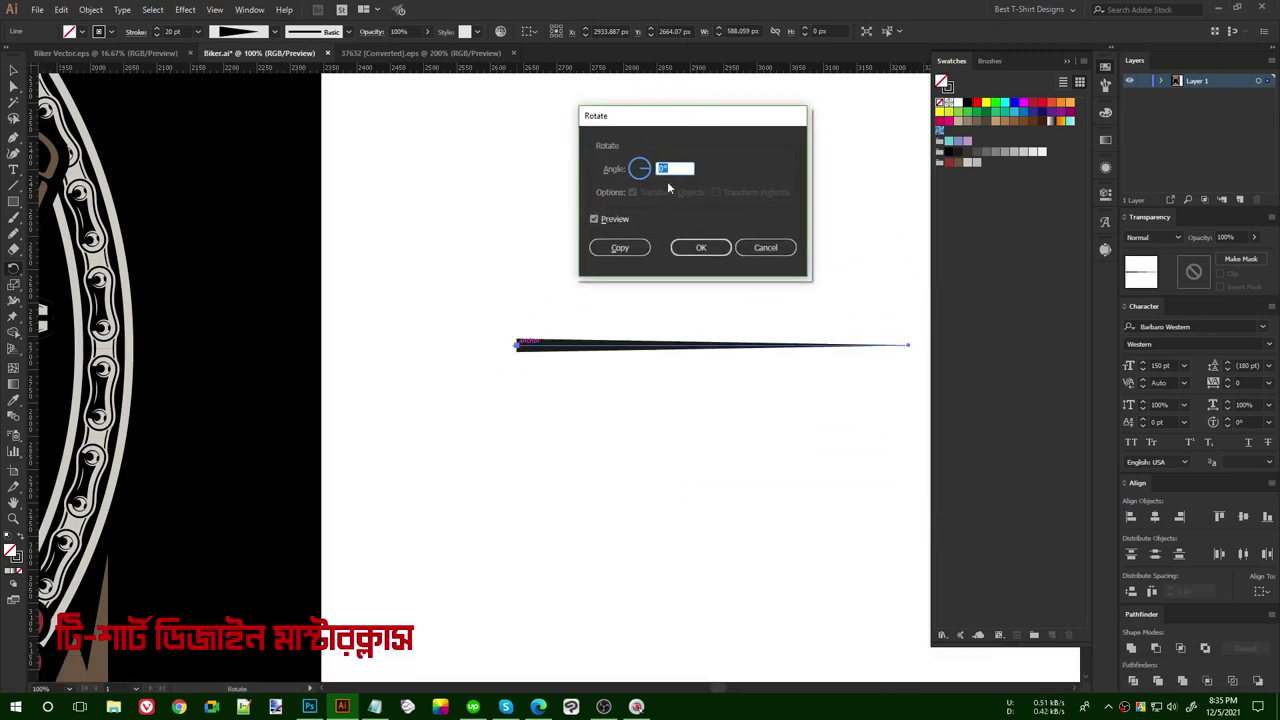
{"action": "key", "text": "shift+Up"}
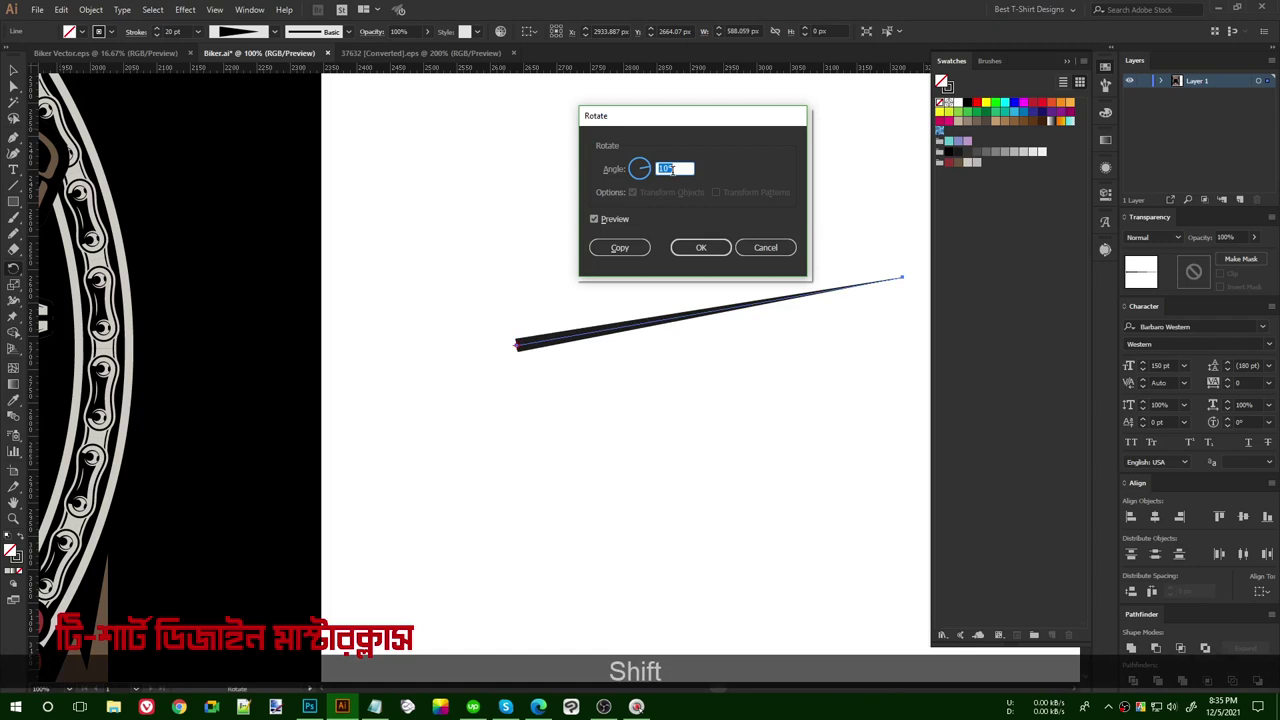
{"action": "key", "text": "Down"}
{"action": "key", "text": "Down"}
{"action": "key", "text": "Down"}
{"action": "key", "text": "Down"}
{"action": "key", "text": "Down"}
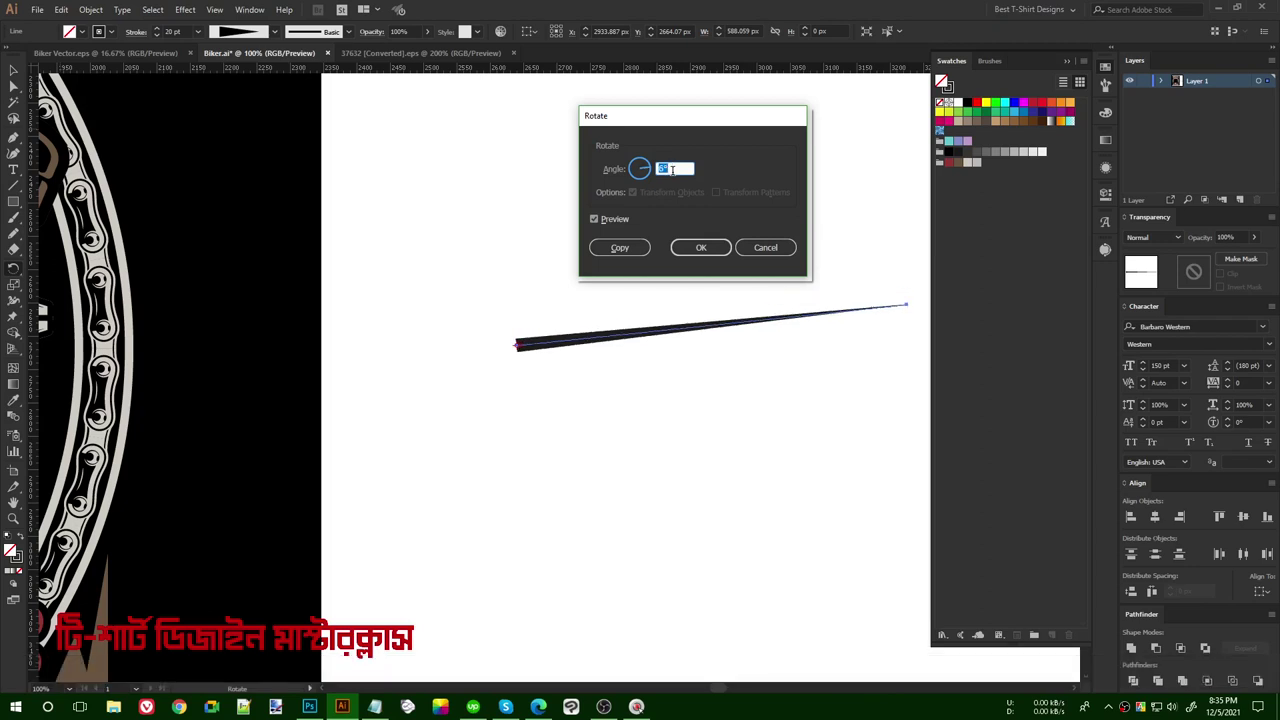
{"action": "key", "text": "Down"}
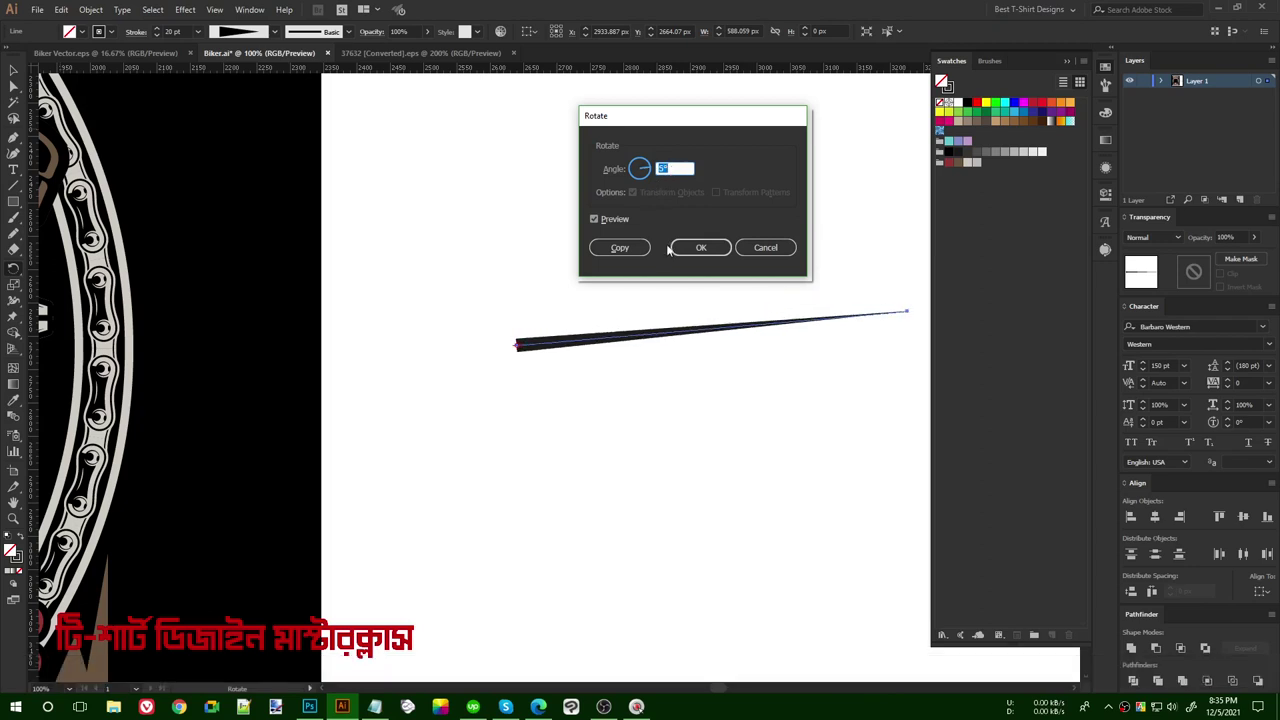
{"action": "left_click", "coordinate": [619, 247]}
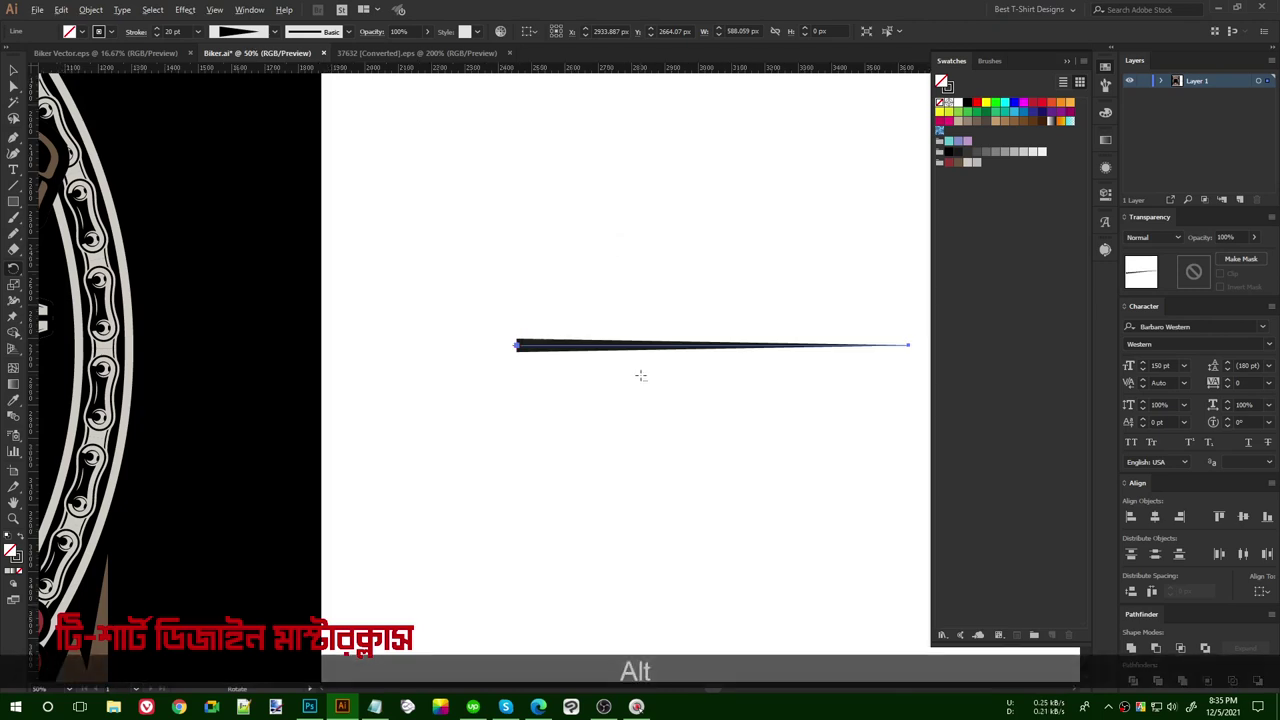
- Repeat the 5° rotated copy until the tapered lines form a full circular sunburst
{"action": "scroll", "coordinate": [640, 371], "scroll_direction": "down", "scroll_amount": 2}
{"action": "key", "text": "ctrl+d"}
{"action": "key", "text": "ctrl+d"}
{"action": "key", "text": "ctrl+d"}
{"action": "key", "text": "ctrl+d"}
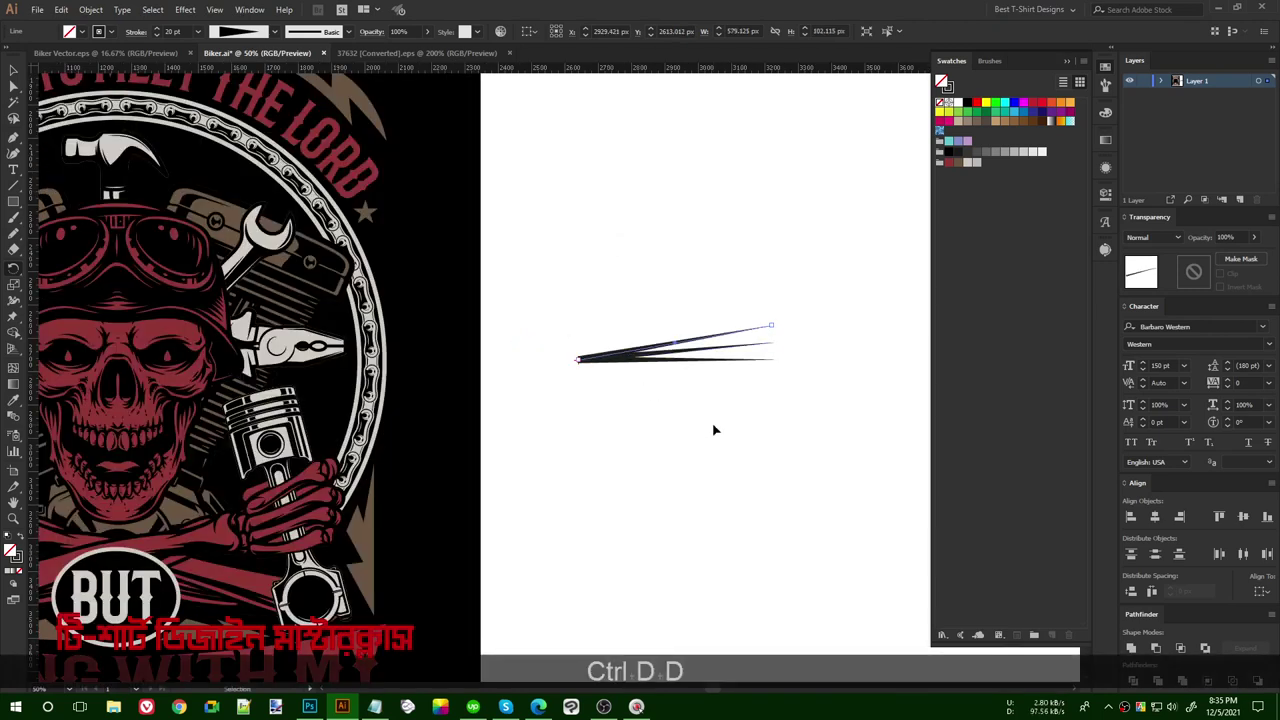
{"action": "key", "text": "ctrl+d"}
{"action": "key", "text": "ctrl+d"}
{"action": "key", "text": "ctrl+d"}
{"action": "key", "text": "ctrl+d"}
{"action": "key", "text": "ctrl+d"}
{"action": "key", "text": "ctrl+d"}
{"action": "key", "text": "ctrl+d"}
{"action": "key", "text": "ctrl+d"}
{"action": "key", "text": "ctrl+d"}
{"action": "key", "text": "ctrl+d"}
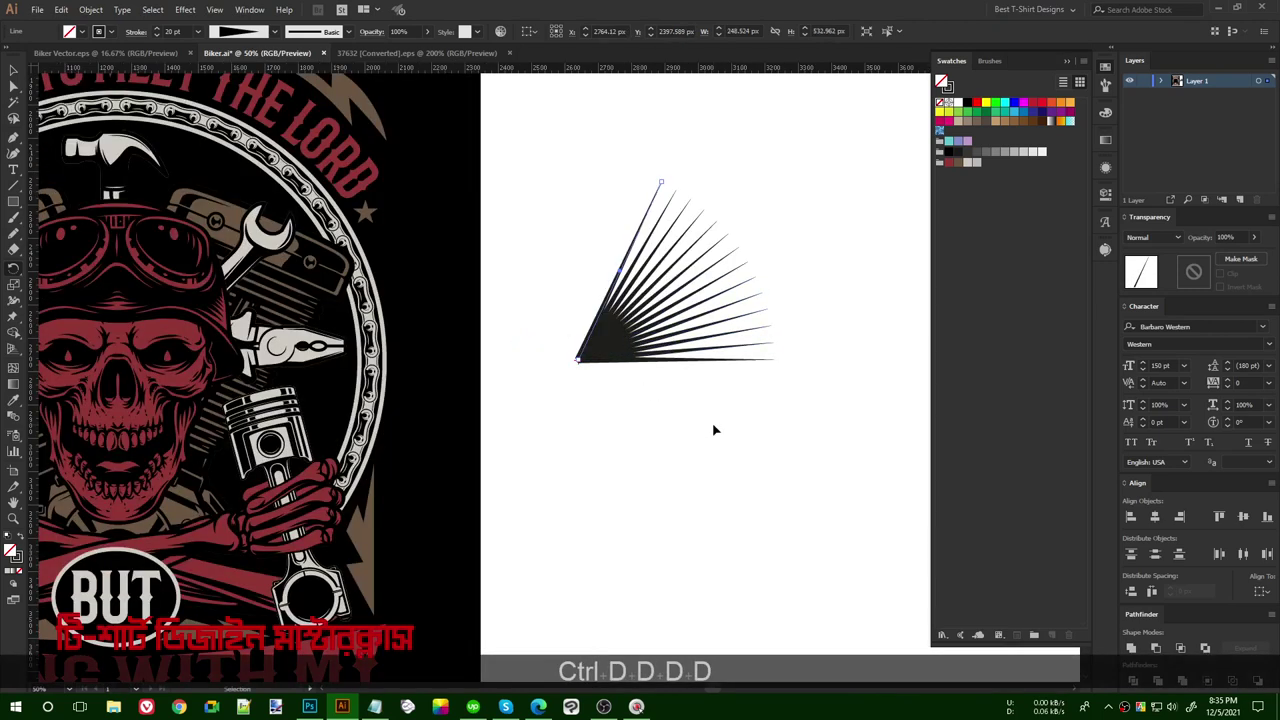
{"action": "key", "text": "ctrl+d"}
{"action": "key", "text": "ctrl+d"}
{"action": "key", "text": "ctrl+d"}
{"action": "key", "text": "ctrl+d"}
{"action": "key", "text": "ctrl+d"}
{"action": "key", "text": "ctrl+d"}
{"action": "key", "text": "ctrl+d"}
{"action": "key", "text": "ctrl+d"}
{"action": "key", "text": "ctrl+d"}
{"action": "key", "text": "ctrl+d"}
{"action": "key", "text": "ctrl+d"}
{"action": "key", "text": "ctrl+d"}
{"action": "key", "text": "ctrl+d"}
{"action": "key", "text": "ctrl+d"}
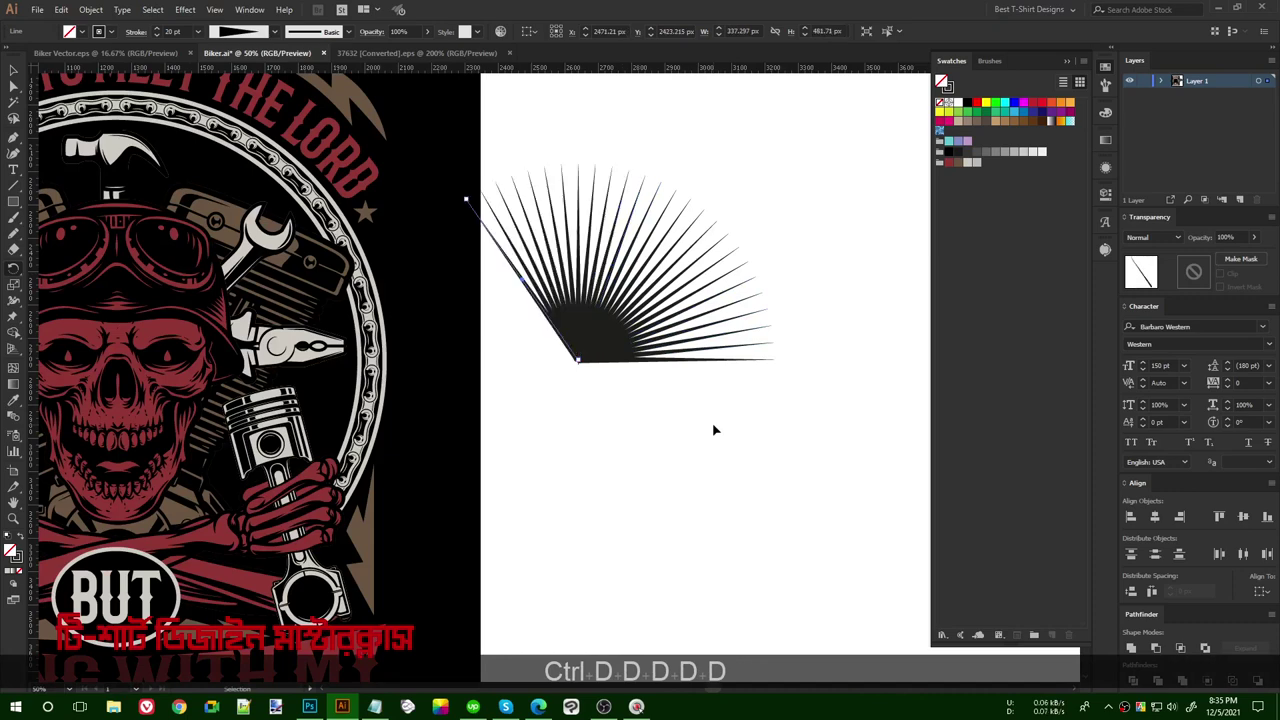
{"action": "key", "text": "ctrl+d"}
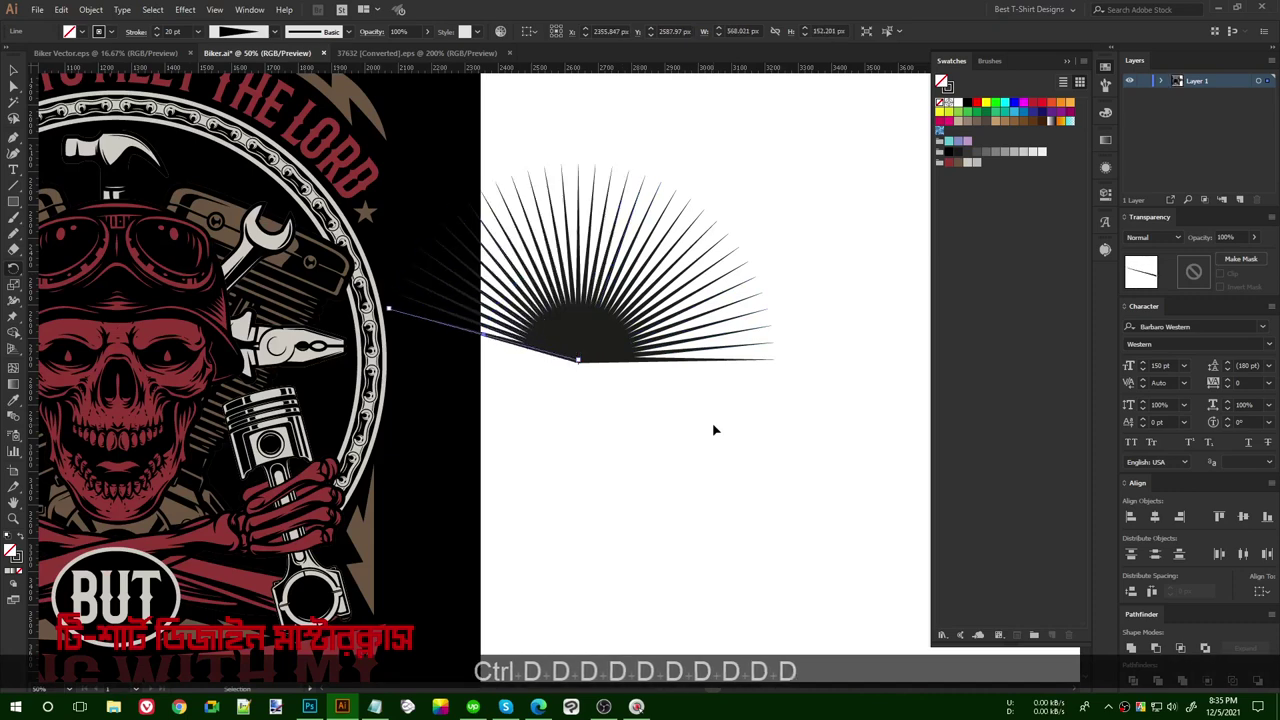
{"action": "key", "text": "ctrl+d"}
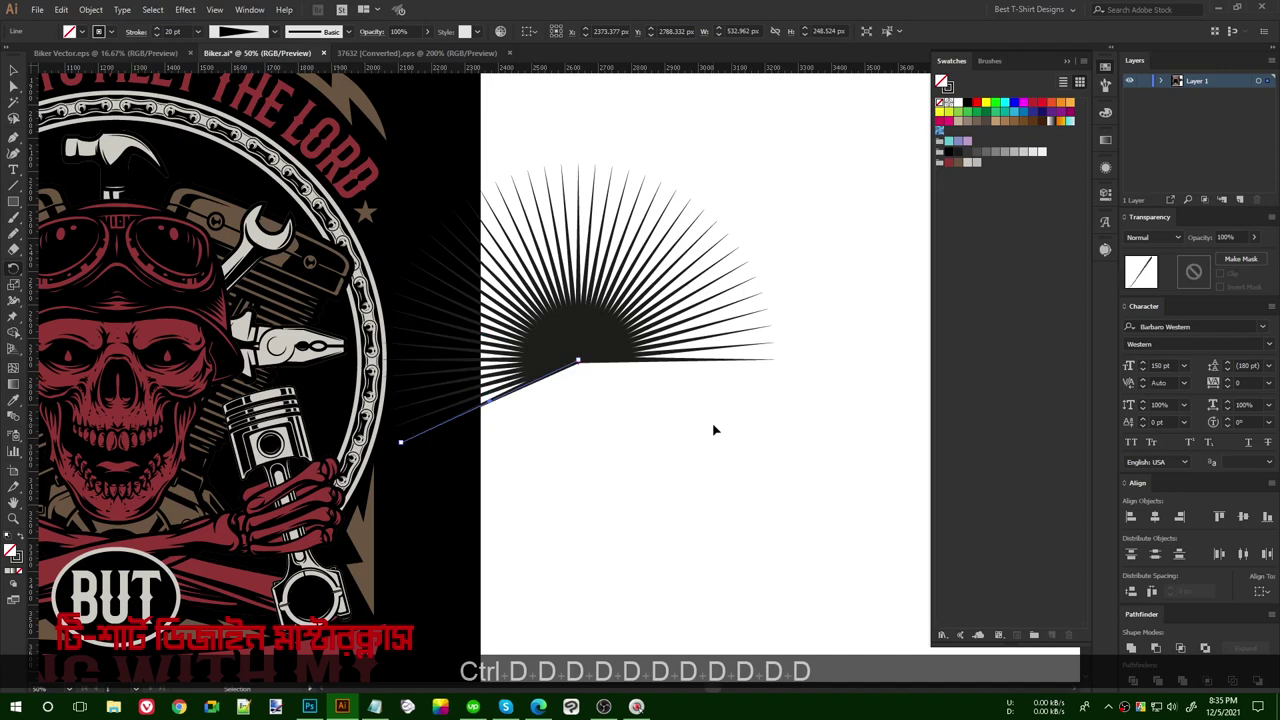
{"action": "key", "text": "ctrl+d"}
{"action": "key", "text": "ctrl+d"}
{"action": "key", "text": "ctrl+d"}
{"action": "key", "text": "ctrl+d"}
{"action": "key", "text": "ctrl+d"}
{"action": "key", "text": "ctrl+d"}
{"action": "key", "text": "ctrl+d"}
{"action": "key", "text": "ctrl+d"}
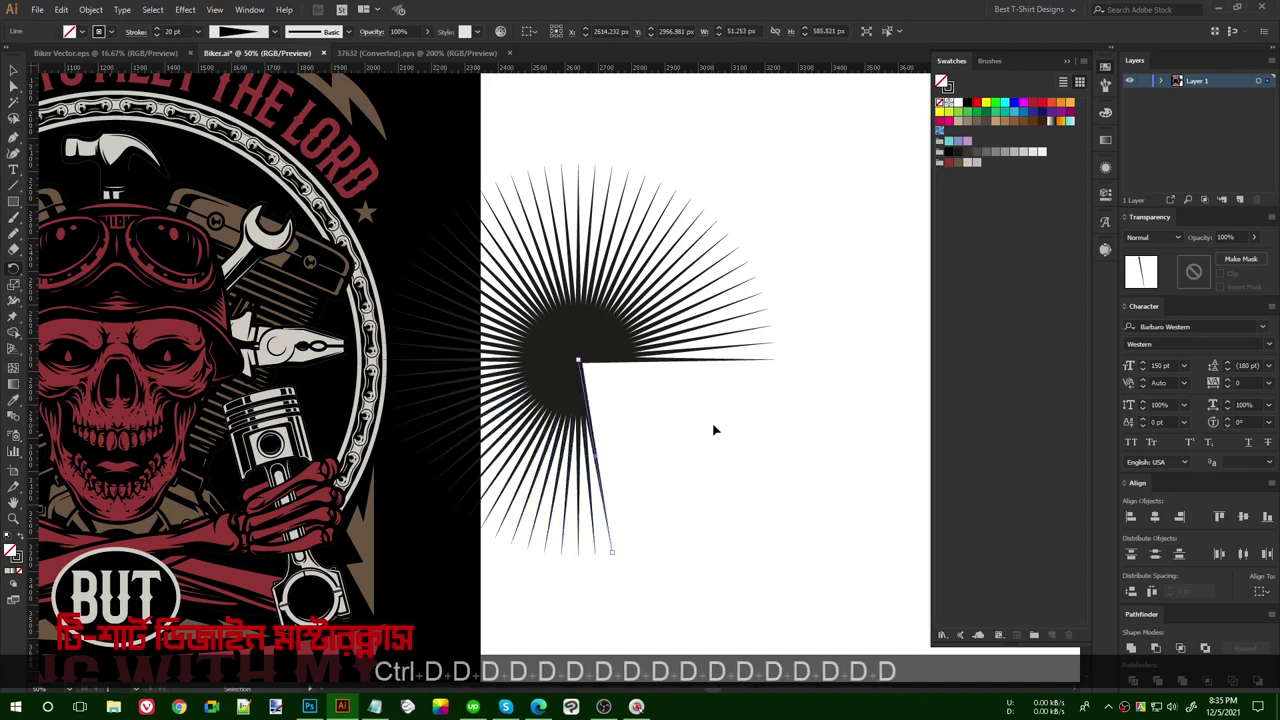
{"action": "key", "text": "ctrl+d"}
{"action": "key", "text": "ctrl+d"}
{"action": "key", "text": "ctrl+d"}
{"action": "key", "text": "ctrl+d"}
{"action": "key", "text": "ctrl+d"}
{"action": "key", "text": "ctrl+d"}
{"action": "key", "text": "ctrl+d"}
{"action": "key", "text": "ctrl+d"}
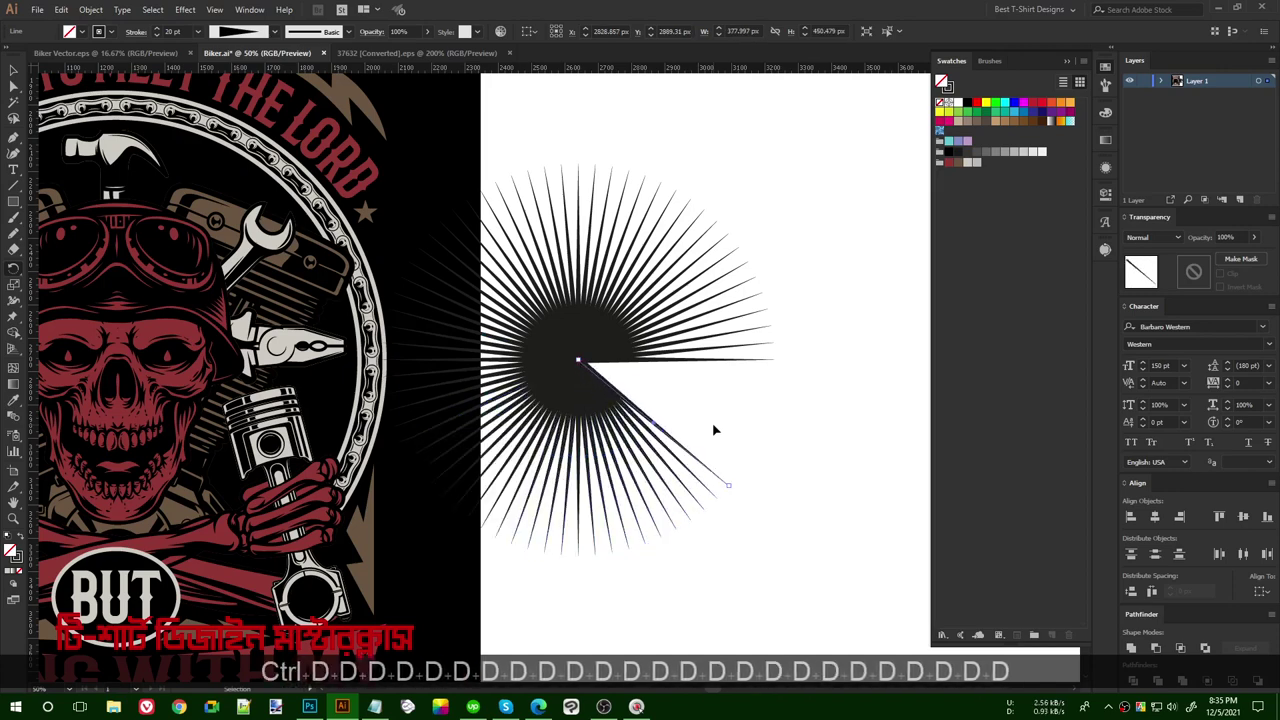
{"action": "key", "text": "ctrl+d"}
{"action": "key", "text": "ctrl+d"}
{"action": "key", "text": "ctrl+d"}
{"action": "key", "text": "ctrl+d"}
{"action": "key", "text": "ctrl+d"}
{"action": "key", "text": "ctrl+d"}
{"action": "key", "text": "ctrl+d"}
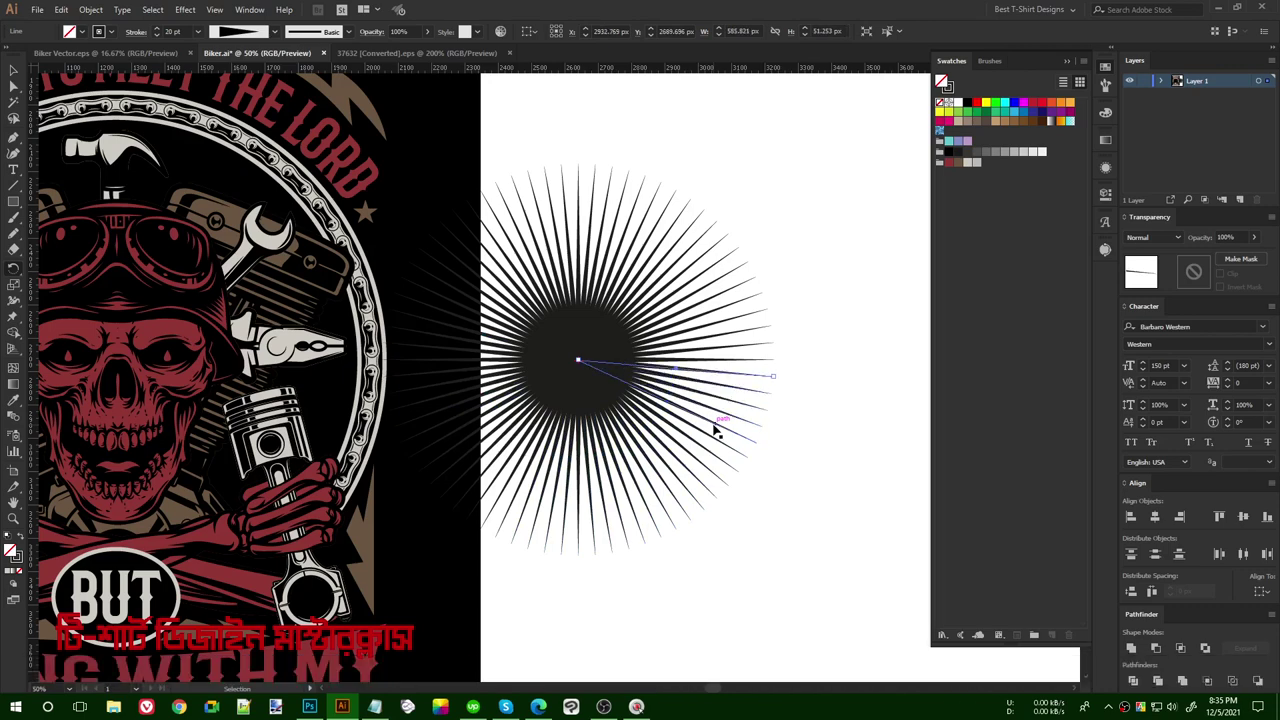
- Select all the sunburst rays and move them together off the black background onto the white area
{"action": "key", "text": "v"}
{"action": "left_click_drag", "start_coordinate": [811, 551], "coordinate": [490, 150]}
{"action": "left_click_drag", "start_coordinate": [578, 360], "coordinate": [694, 378]}
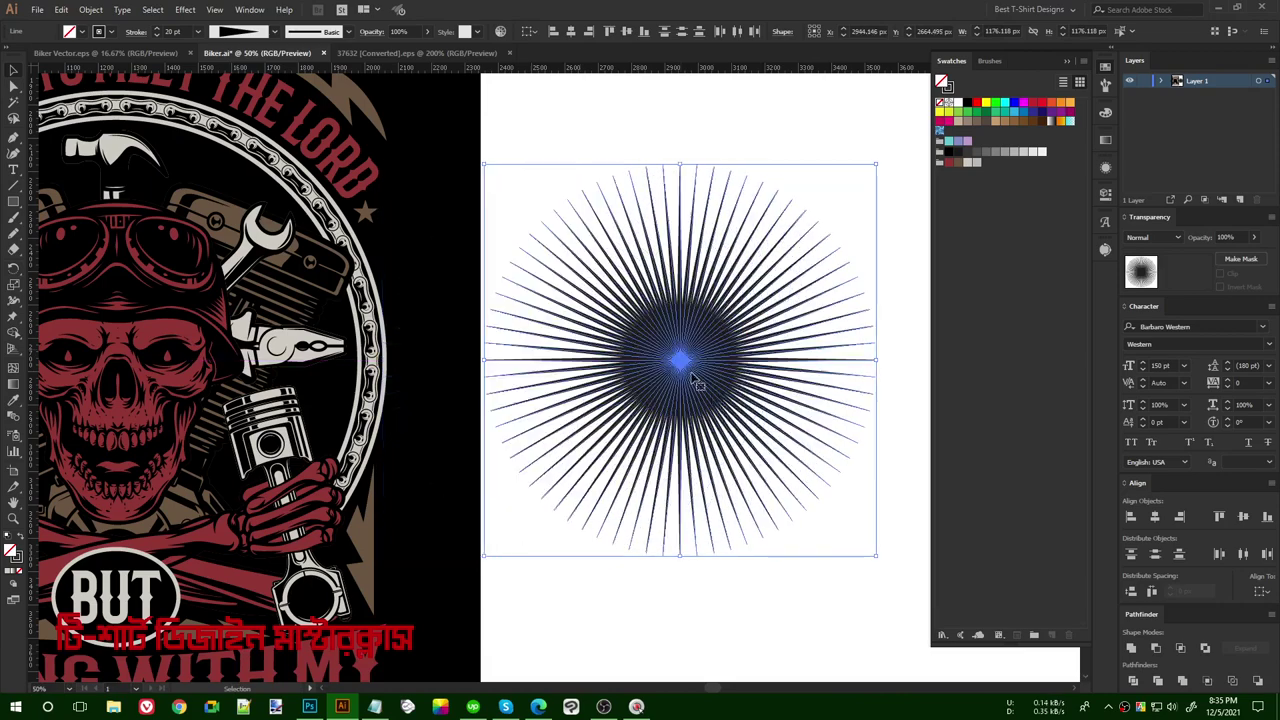
{"action": "key", "text": "ctrl"}
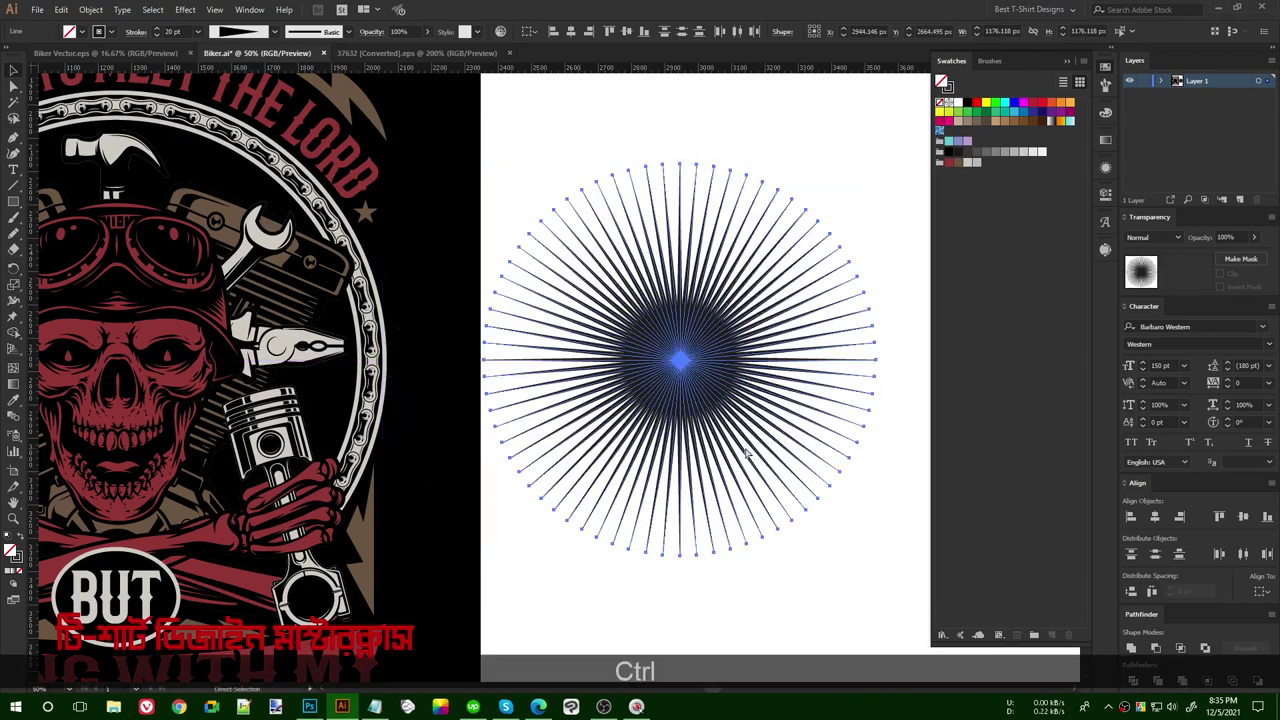
- Convert the ray strokes to filled shapes, colour them with the dark red palette swatch, and group them
{"action": "key", "text": "ctrl+z"}
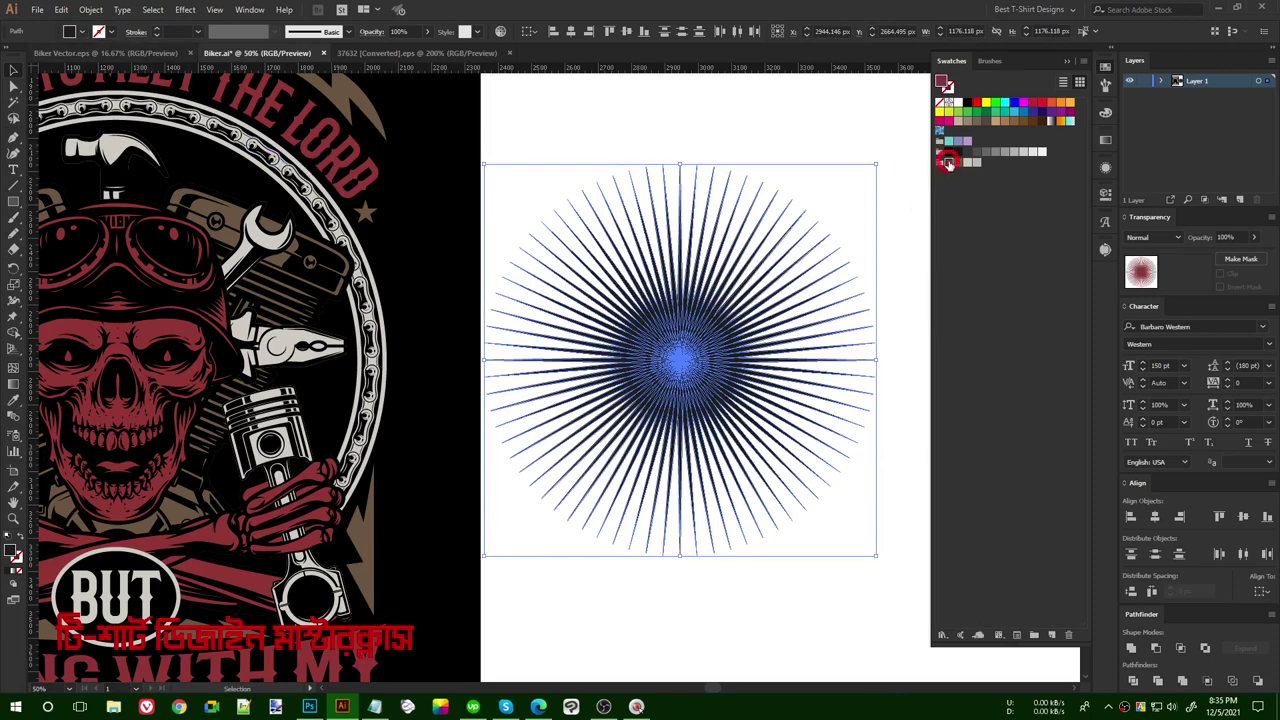
{"action": "left_click", "coordinate": [948, 163]}
{"action": "key", "text": "ctrl+g"}
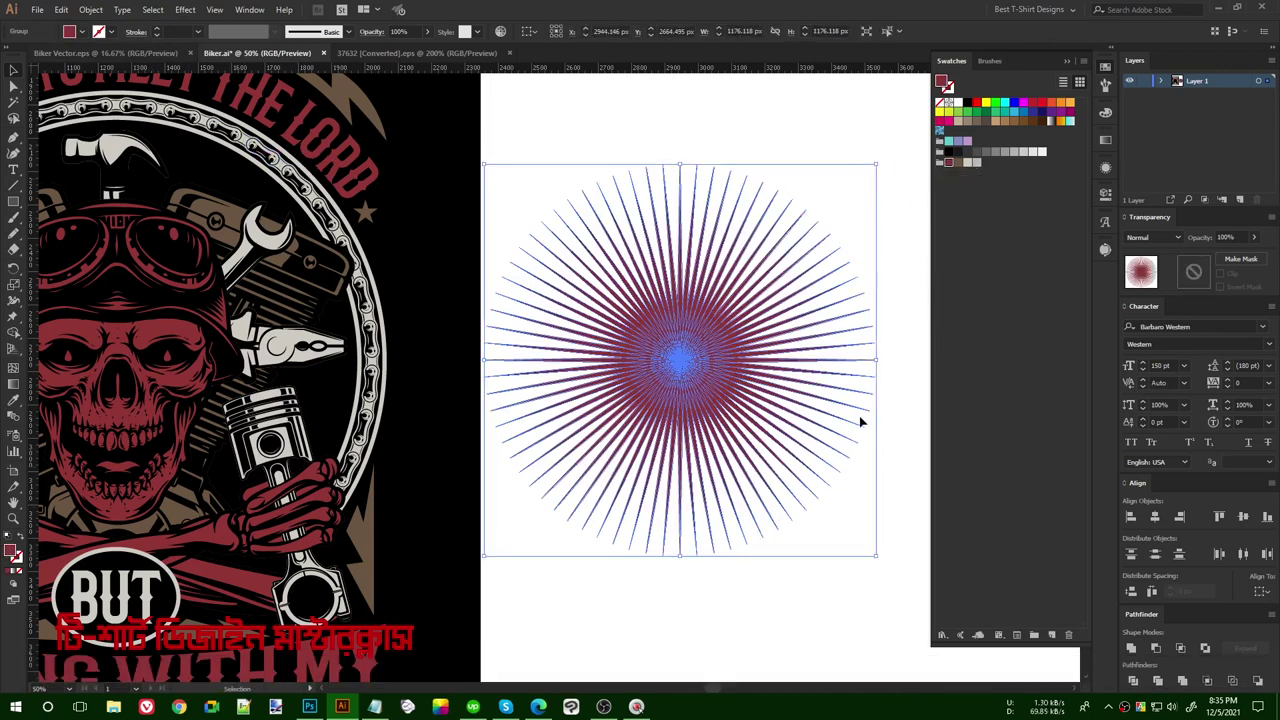
- Scale the sunburst group down about its centre to about 809 px wide and cut it from the white area
{"action": "left_click_drag", "start_coordinate": [876, 362], "coordinate": [815, 360]}
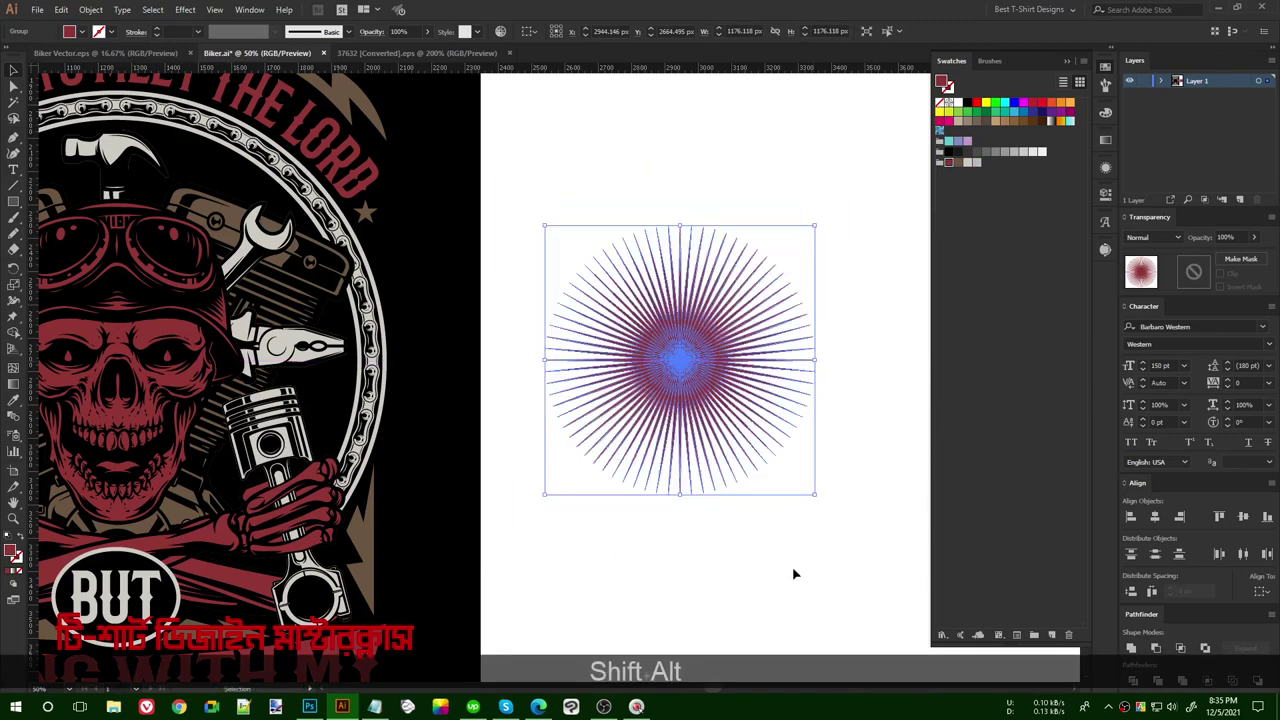
{"action": "key", "text": "space"}
{"action": "left_click_drag", "start_coordinate": [689, 576], "coordinate": [752, 514]}
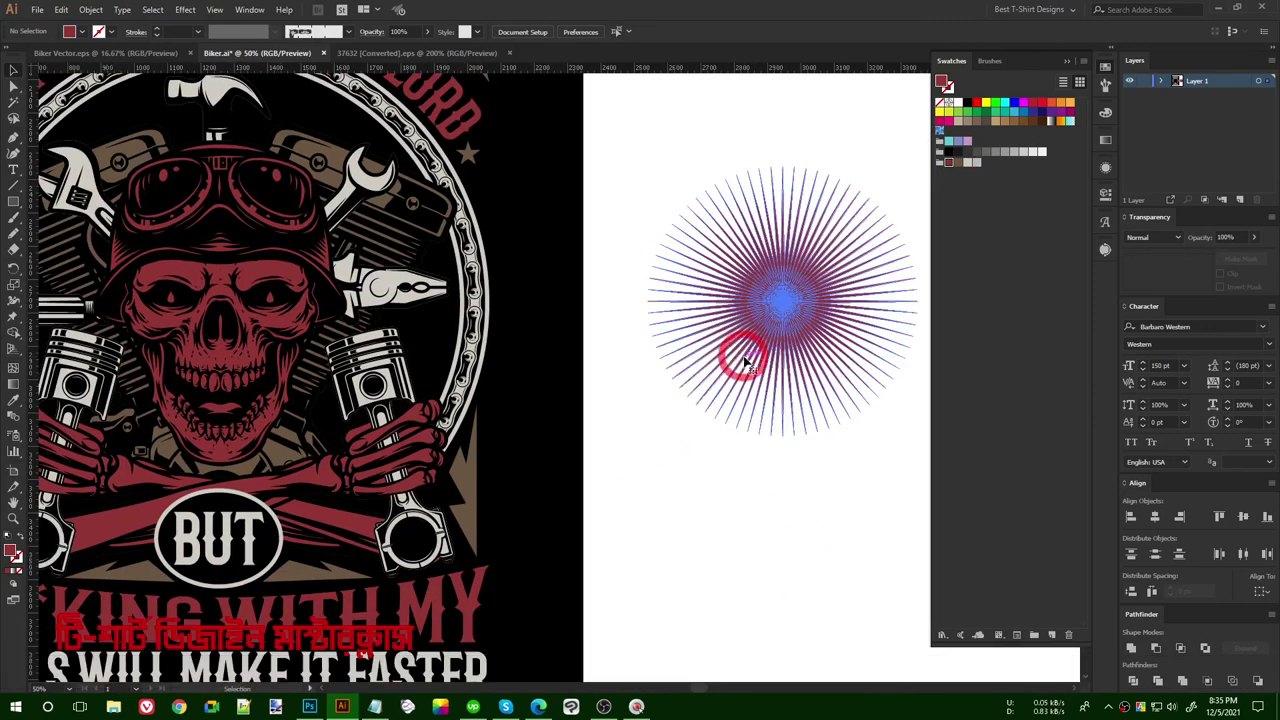
{"action": "left_click", "coordinate": [746, 358]}
{"action": "key", "text": "ctrl+x"}
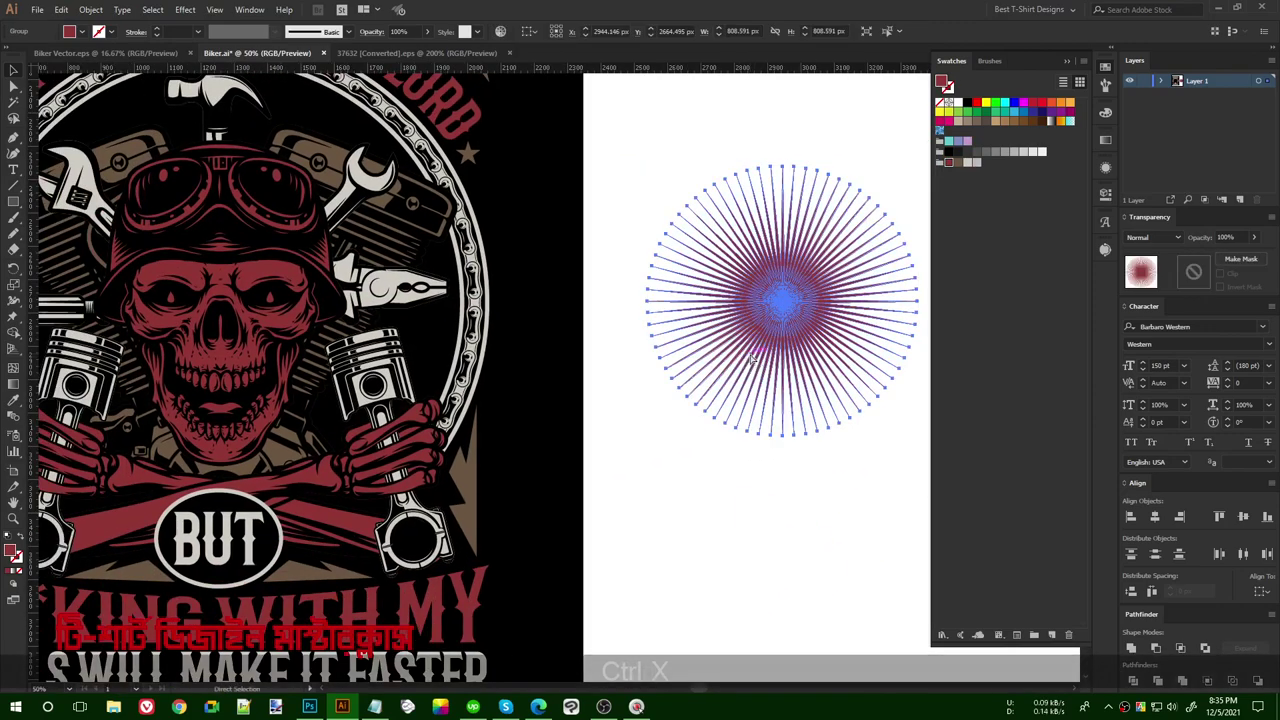
- Isolate the group containing the skull, tools and chain ring, and paste the sunburst into it
{"action": "key", "text": "space"}
{"action": "left_click_drag", "start_coordinate": [571, 423], "coordinate": [764, 398]}
{"action": "left_click", "coordinate": [692, 320]}
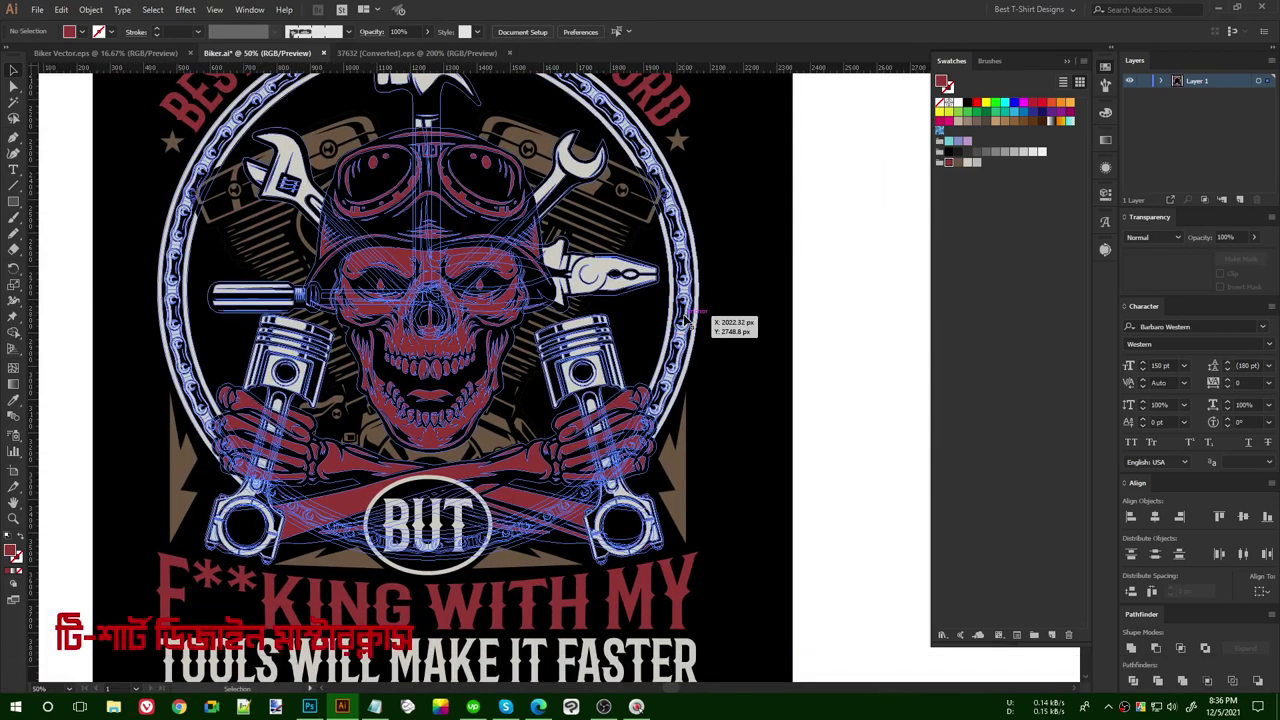
{"action": "double_click", "coordinate": [688, 314]}
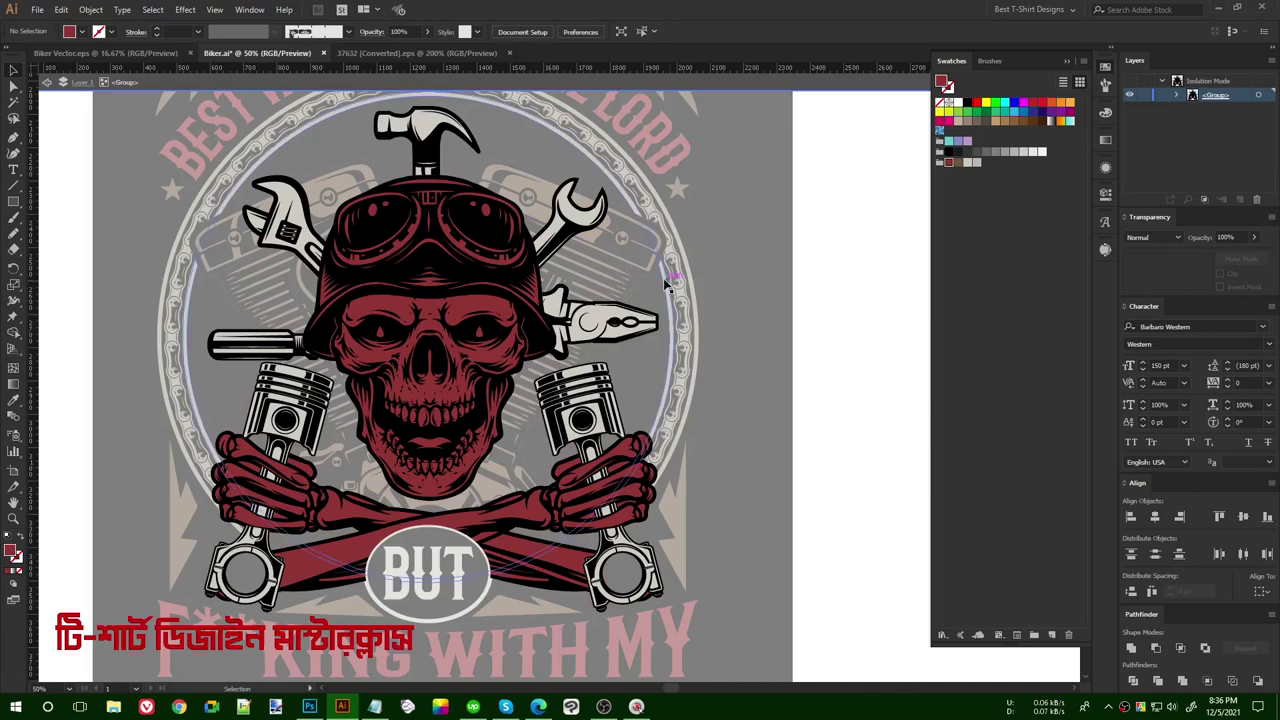
{"action": "left_click", "coordinate": [663, 278]}
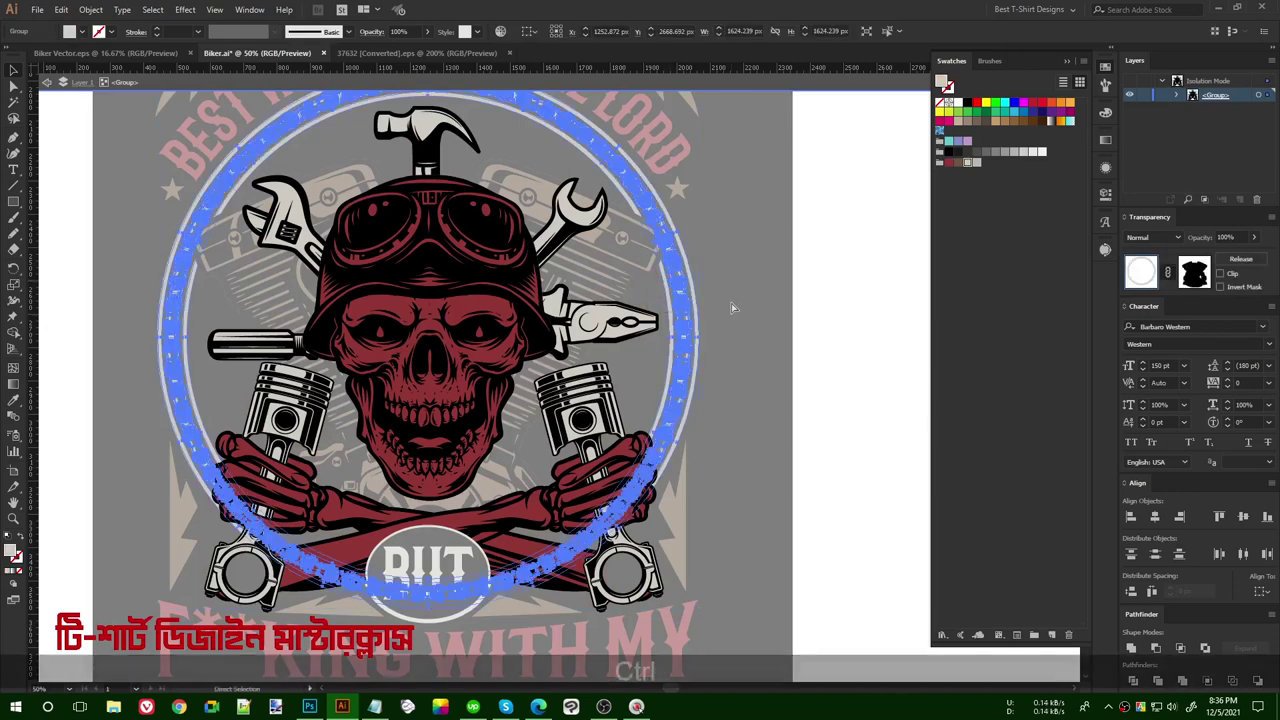
{"action": "key", "text": "ctrl+v"}
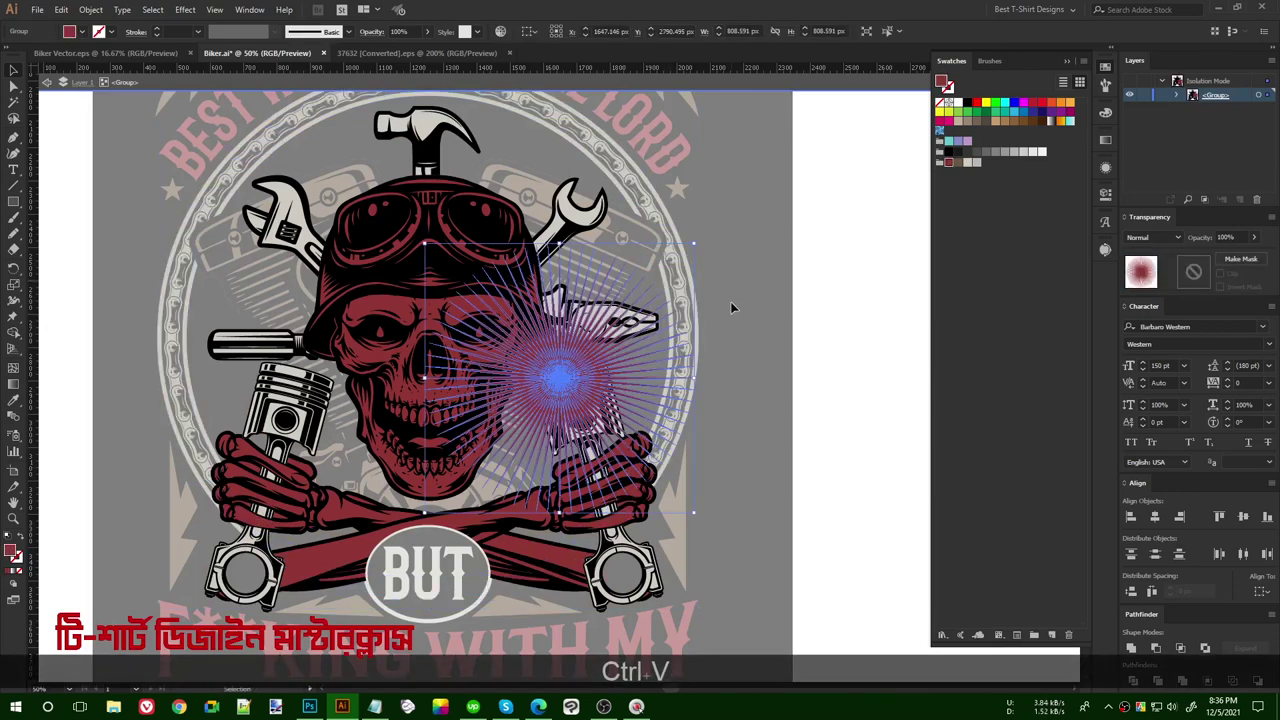
- Centre the sunburst horizontally and vertically on the chain ring, and enlarge it from its centre to about 1391 px wide
{"action": "left_click", "coordinate": [641, 189], "text": "shift"}
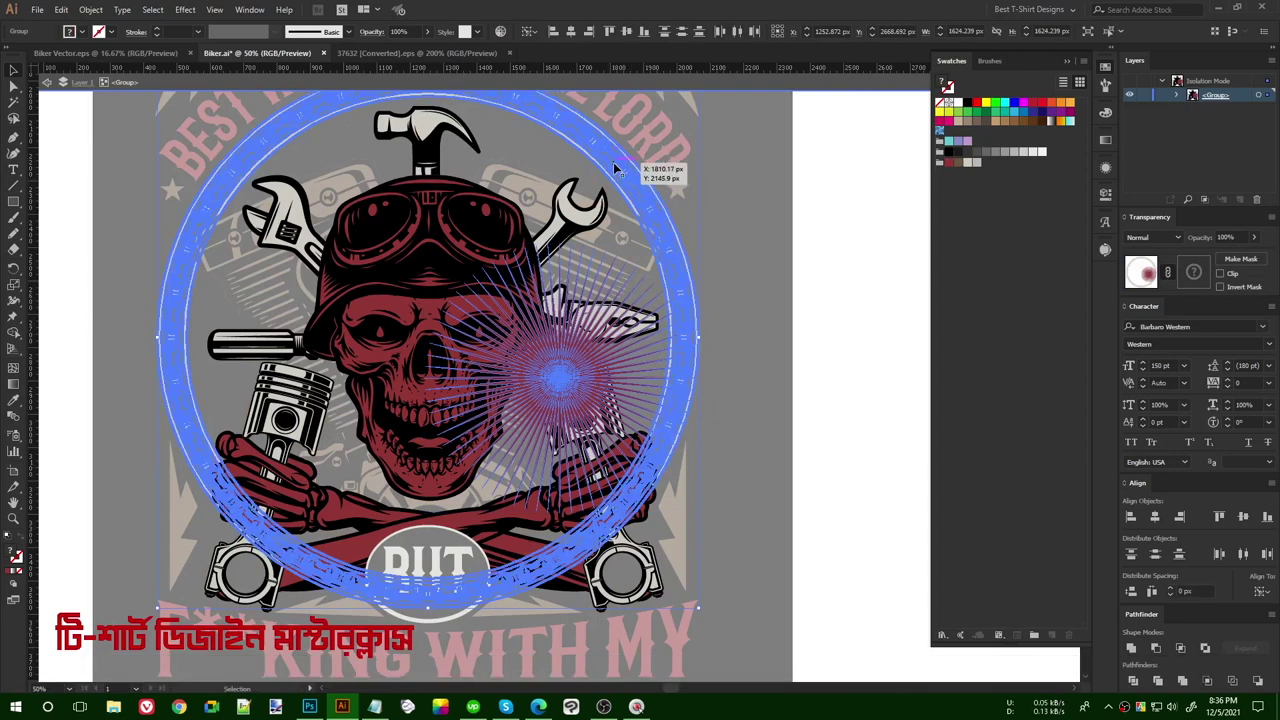
{"action": "left_click", "coordinate": [569, 32]}
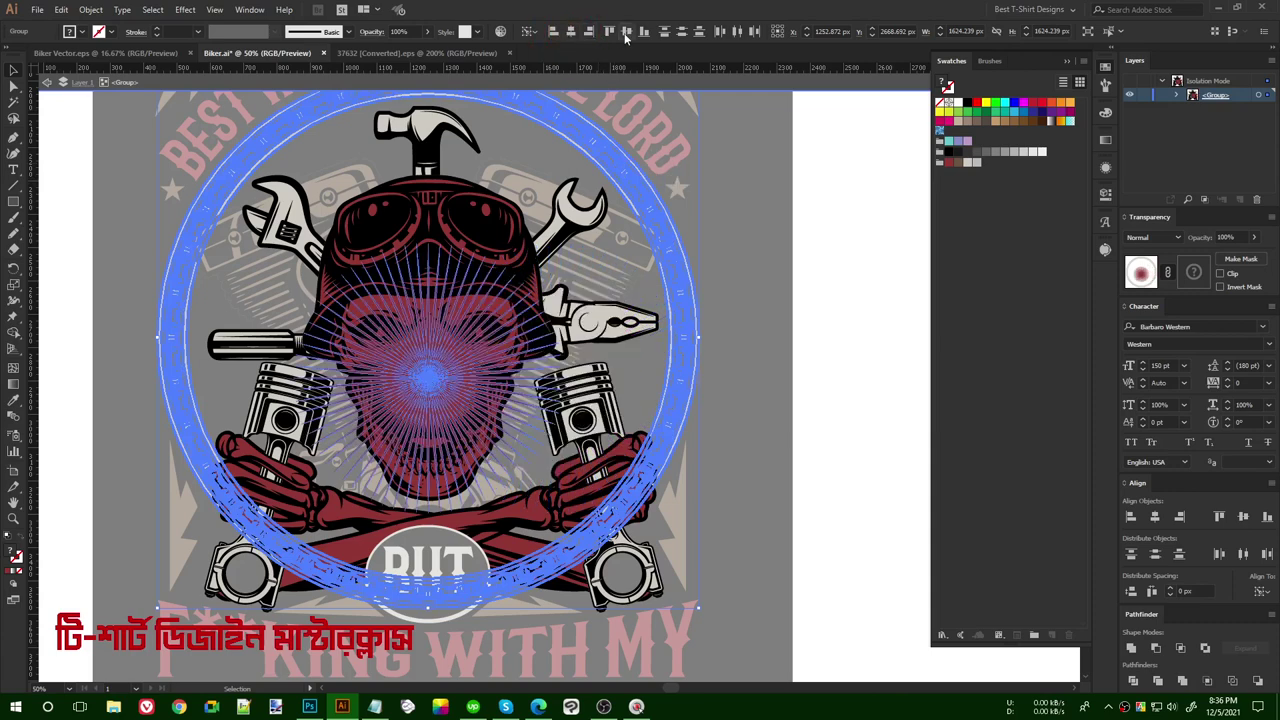
{"action": "left_click", "coordinate": [625, 32]}
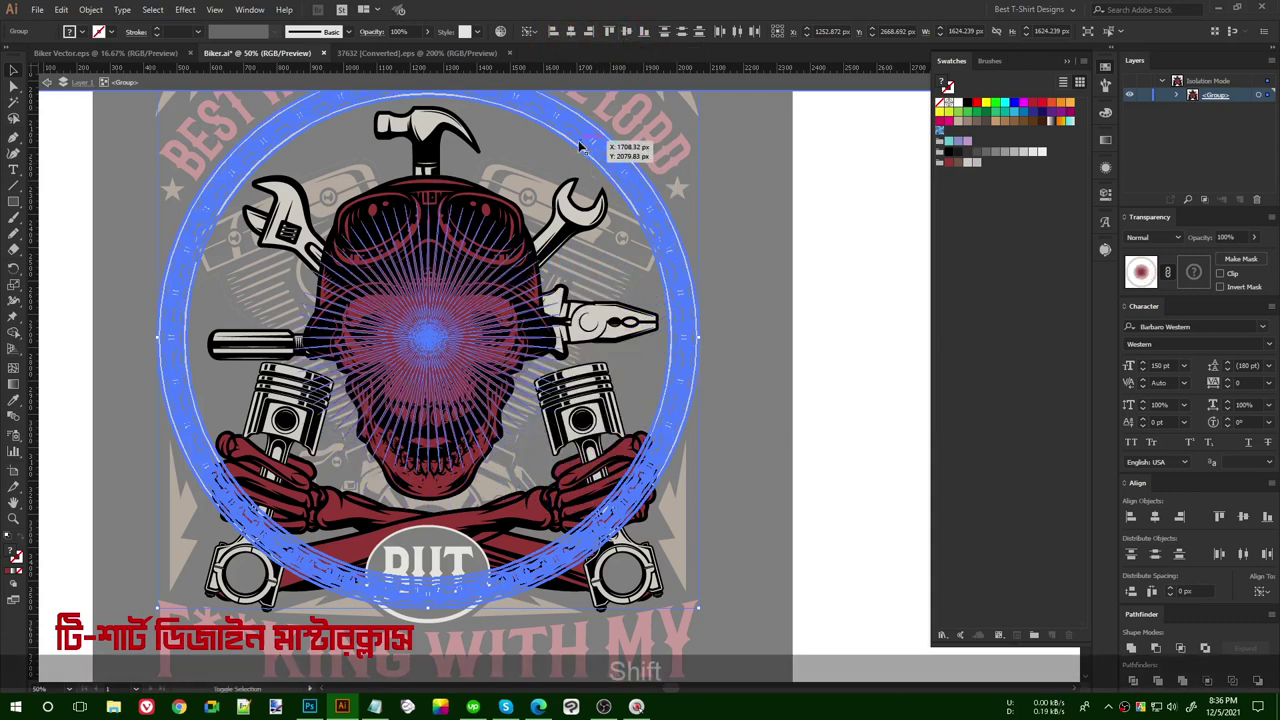
{"action": "left_click", "coordinate": [579, 143], "text": "shift"}
{"action": "left_click_drag", "start_coordinate": [563, 338], "coordinate": [661, 353]}
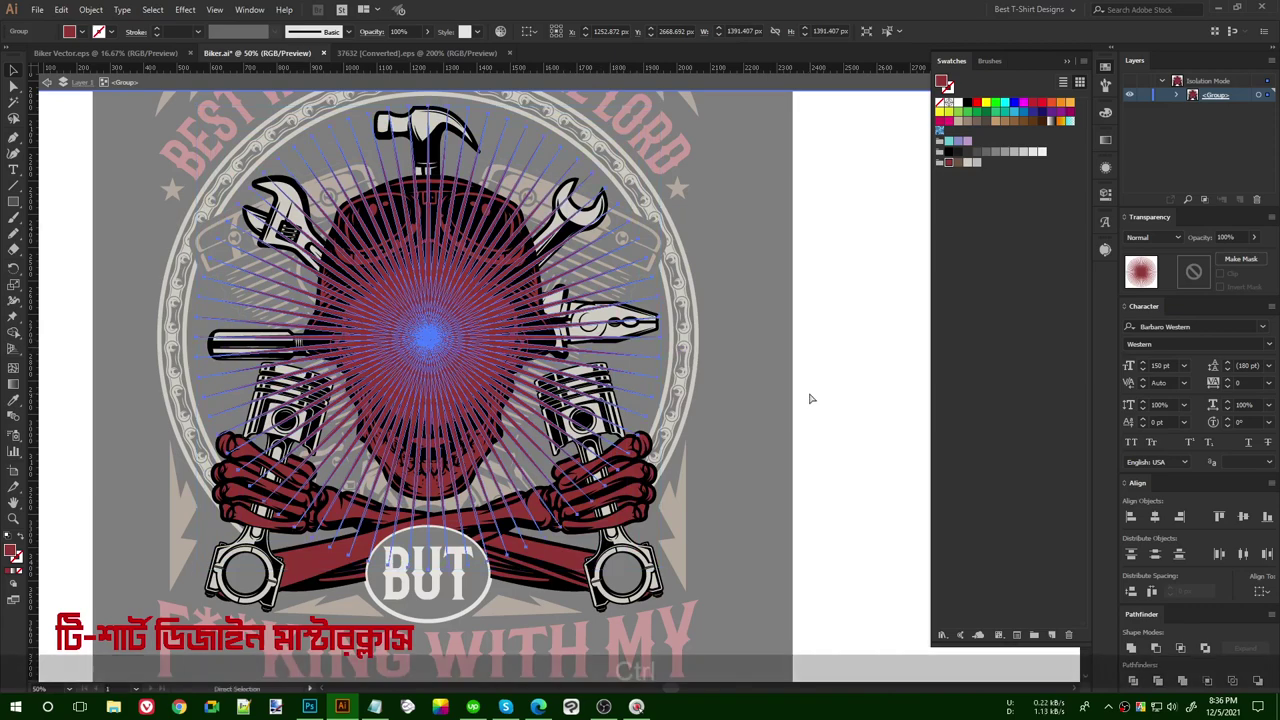
- Cut the sunburst out of the isolated group and paste it in place directly behind the engine artwork
{"action": "key", "text": "ctrl+x"}
{"action": "double_click", "coordinate": [818, 380]}
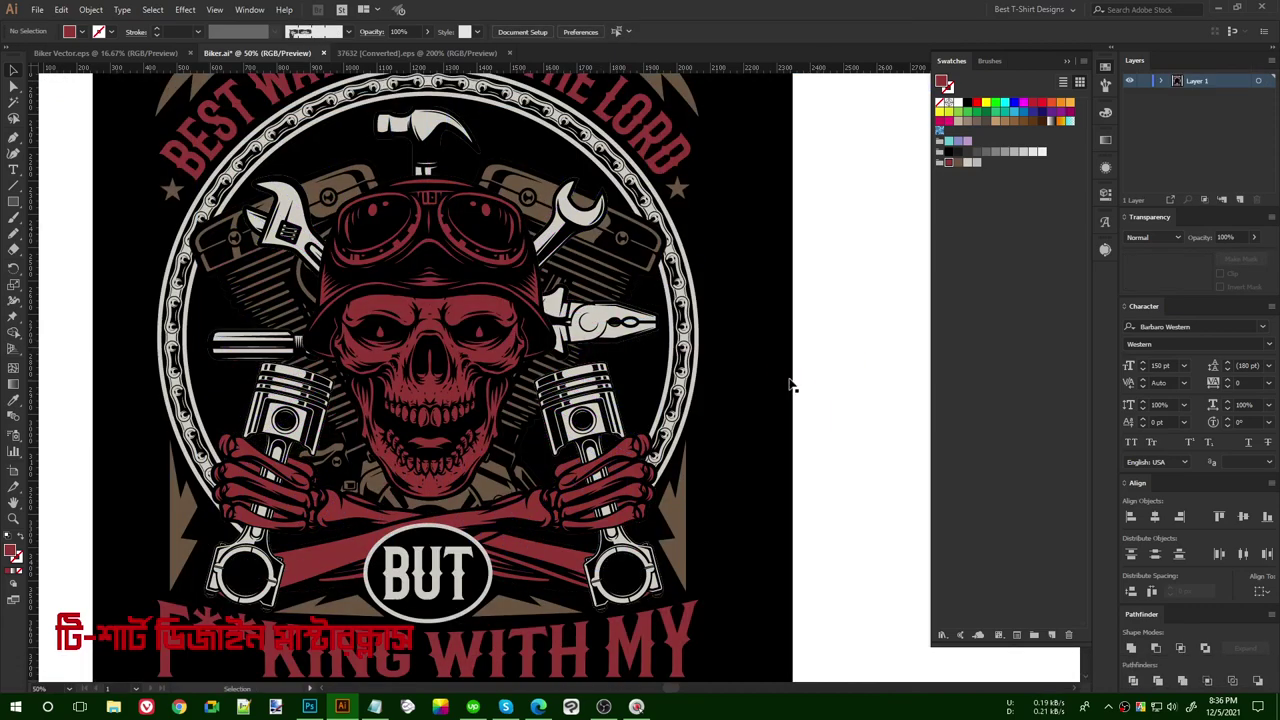
{"action": "left_click", "coordinate": [587, 270]}
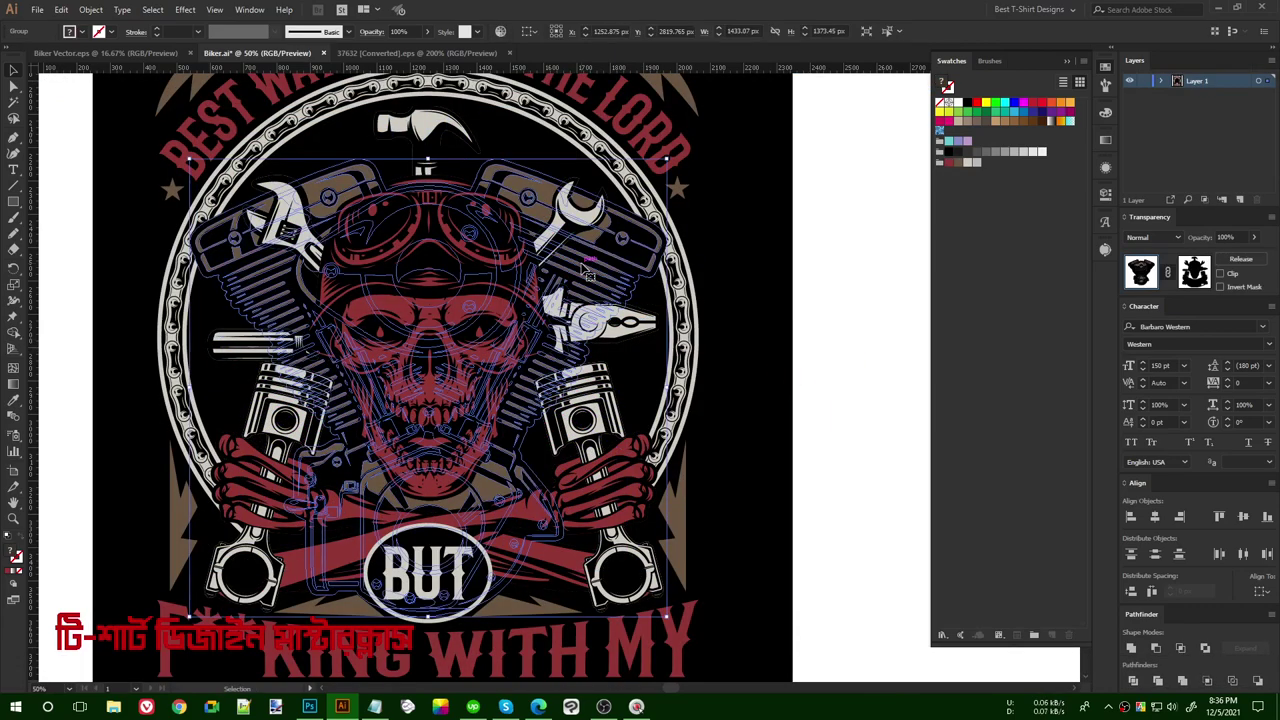
{"action": "key", "text": "ctrl+c"}
{"action": "key", "text": "ctrl+b"}
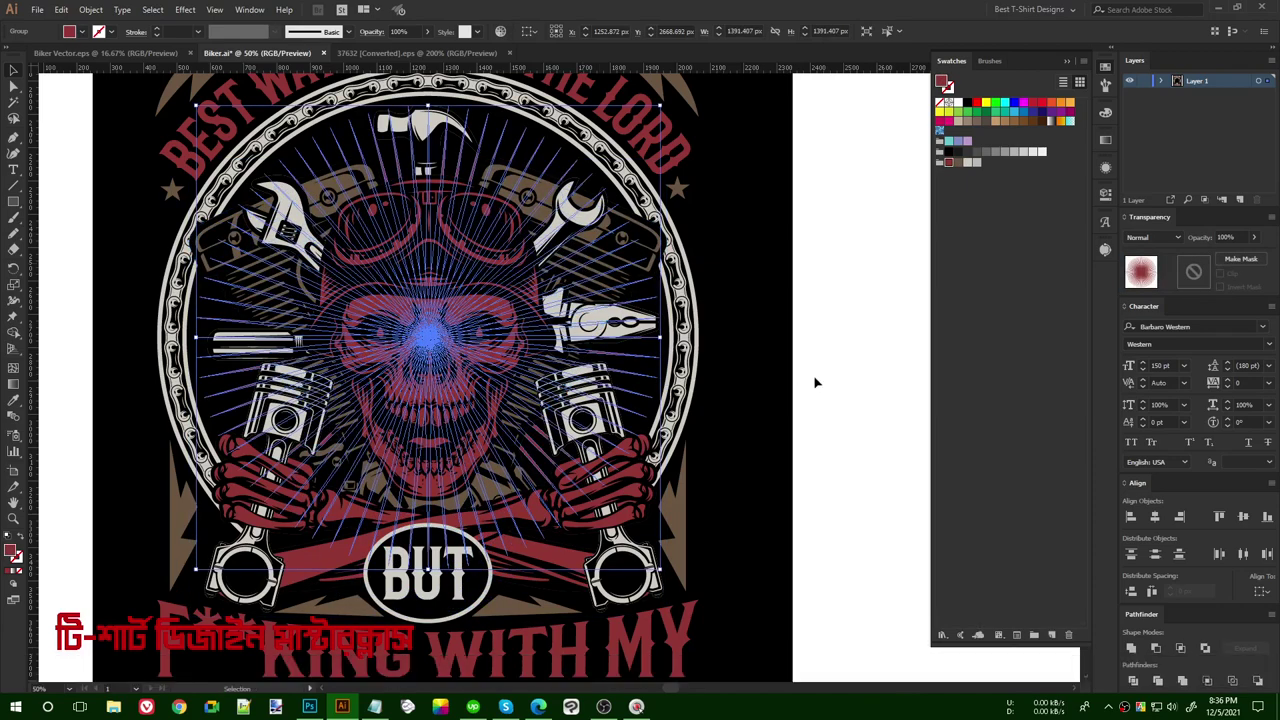
{"action": "left_click", "coordinate": [815, 382]}
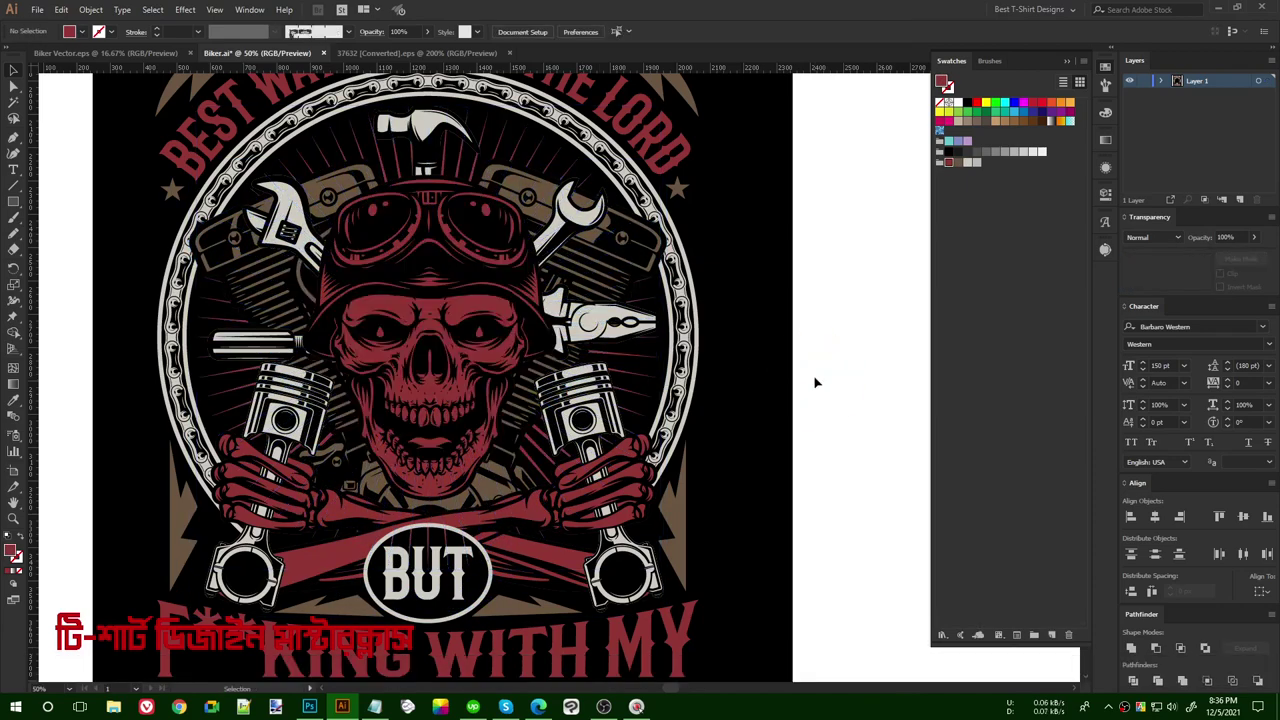
{"action": "scroll", "coordinate": [815, 382], "scroll_direction": "up", "scroll_amount": 1}
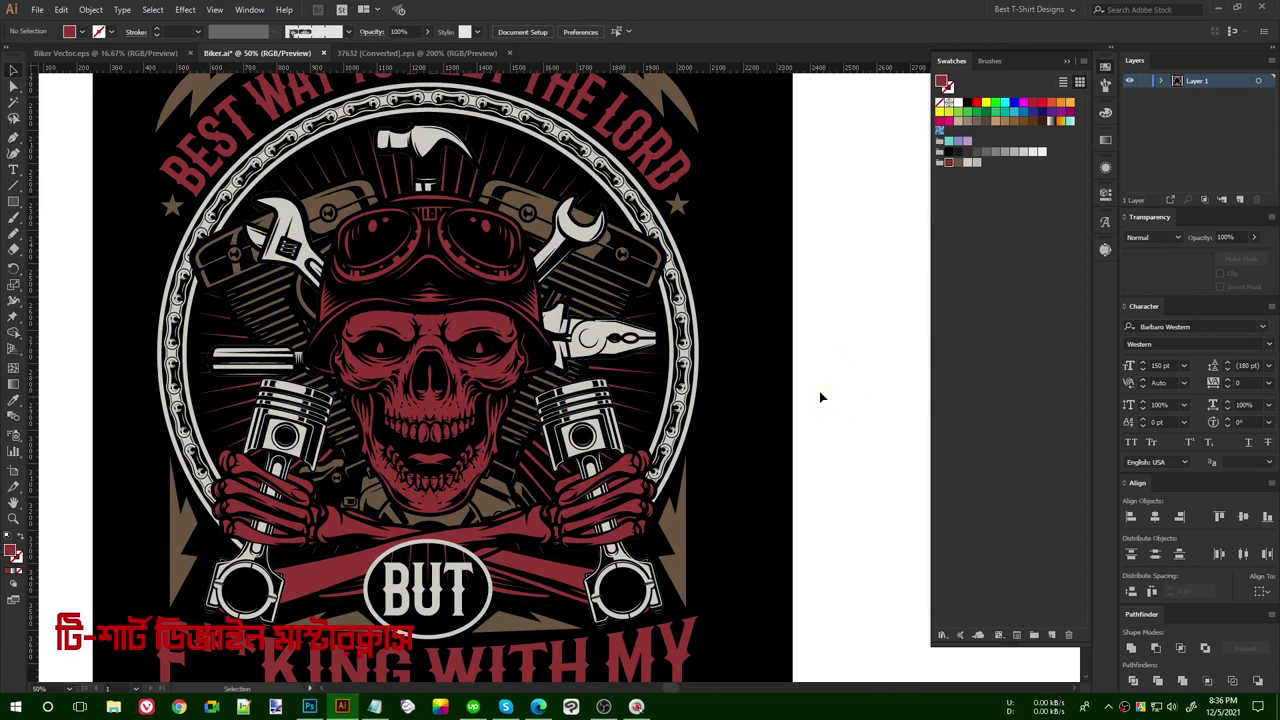
{"action": "scroll", "coordinate": [819, 391], "scroll_direction": "down", "scroll_amount": 1}
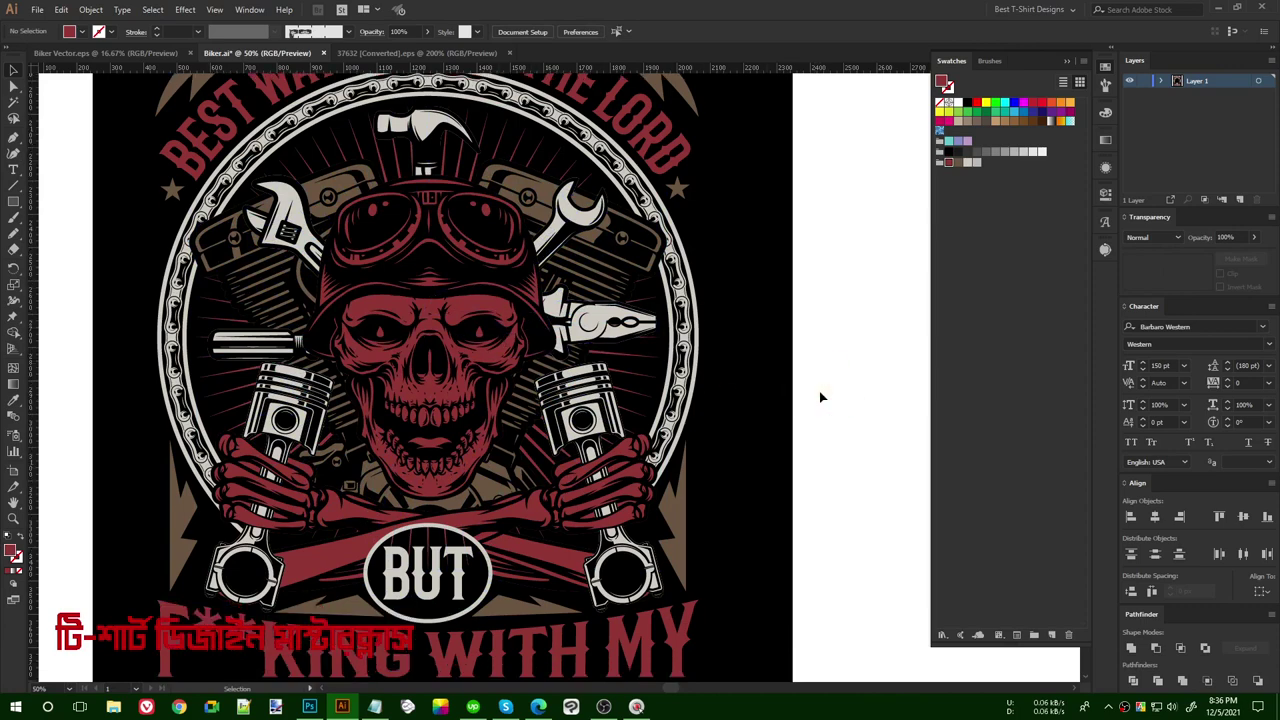
{"action": "left_click", "coordinate": [676, 262]}
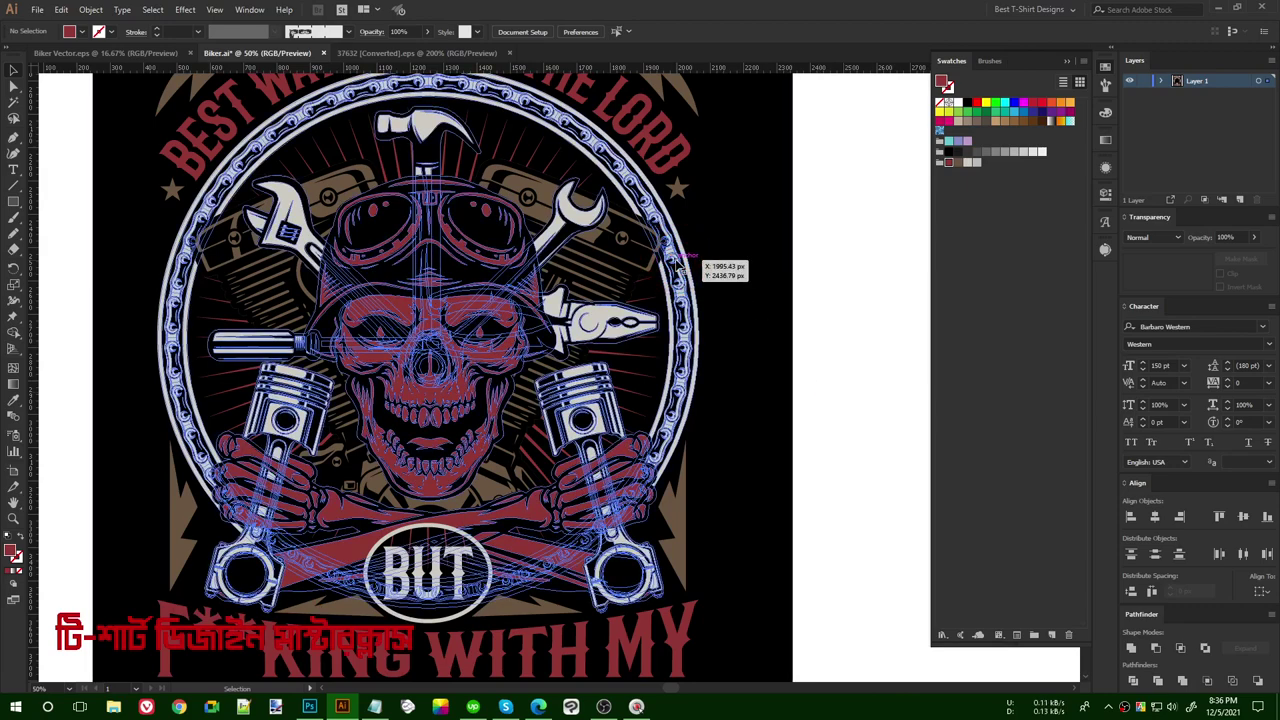
{"action": "double_click", "coordinate": [678, 263]}
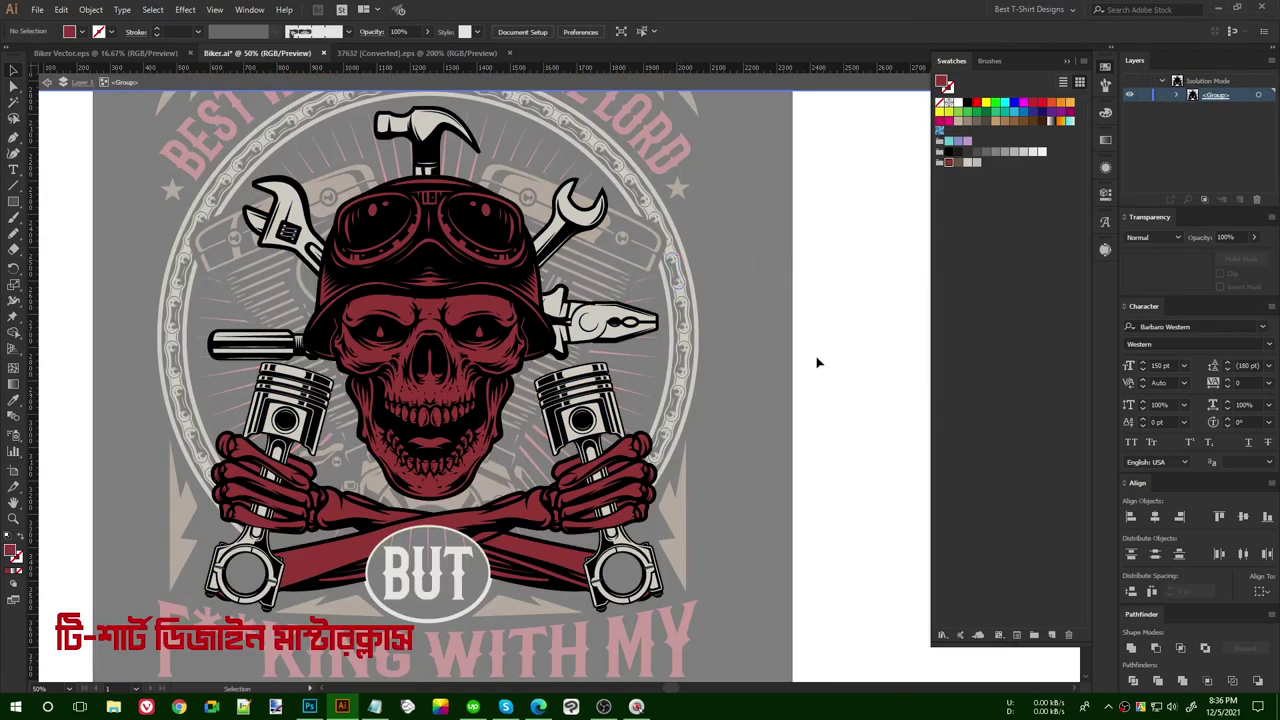
{"action": "double_click", "coordinate": [817, 362]}
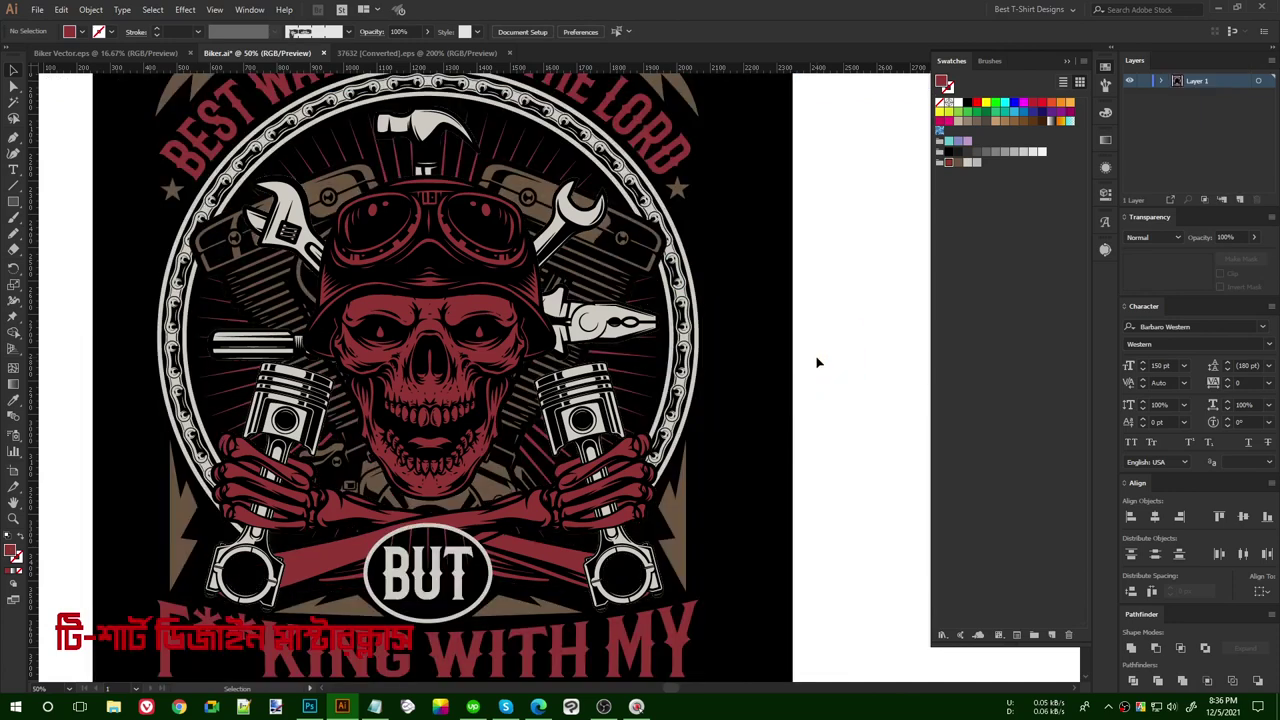
- Isolate the chain subgroup inside the skull artwork group and fill the ring of chain links with black
{"action": "left_click", "coordinate": [682, 298]}
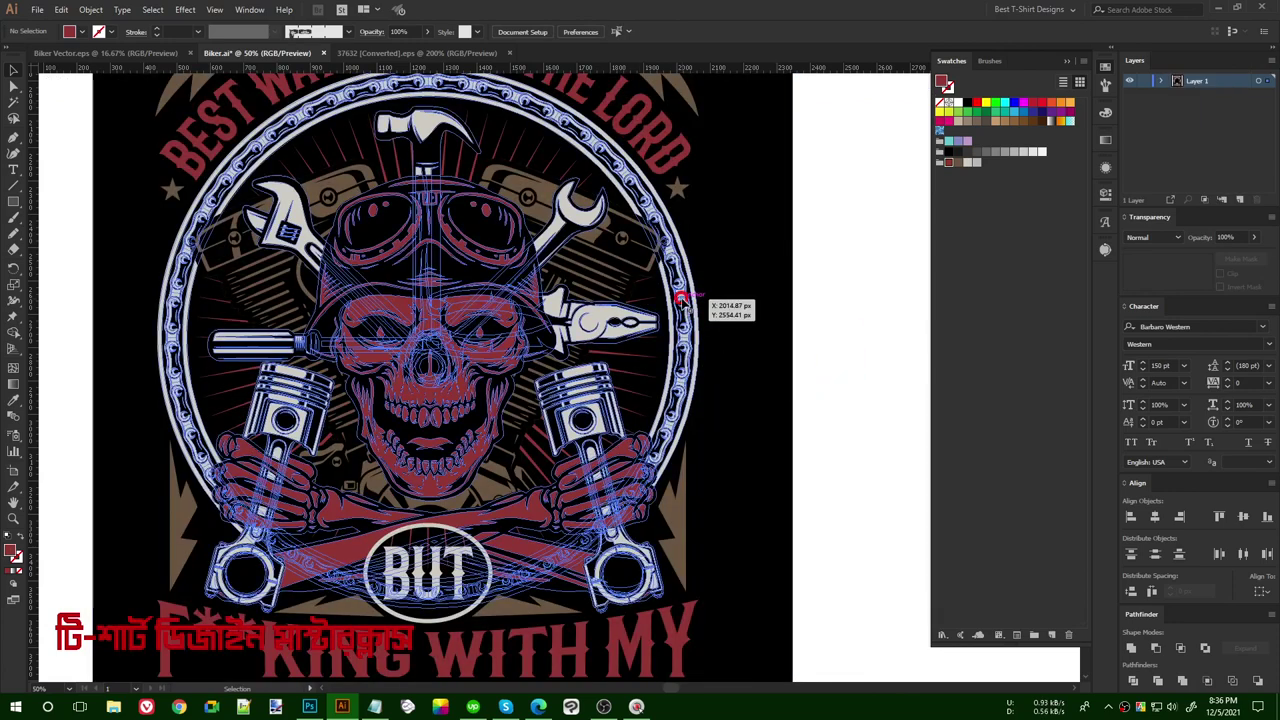
{"action": "double_click", "coordinate": [682, 298]}
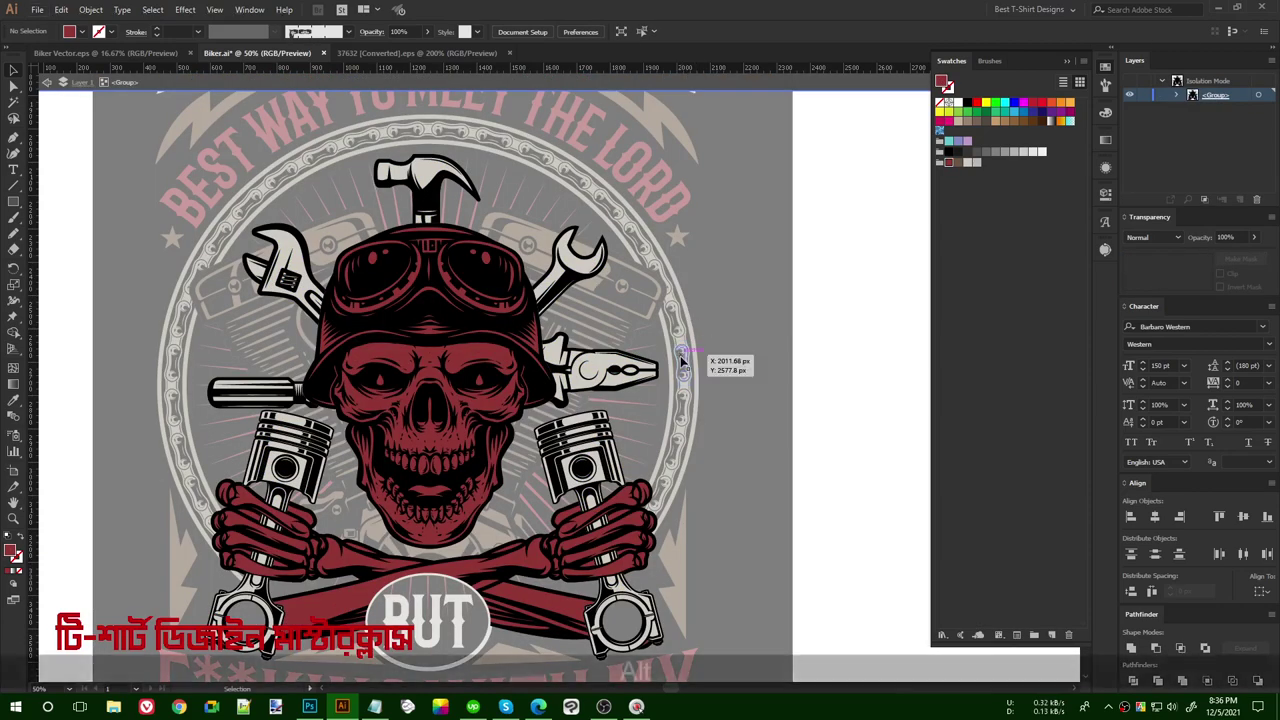
{"action": "scroll", "coordinate": [684, 343], "scroll_direction": "up", "scroll_amount": 3}
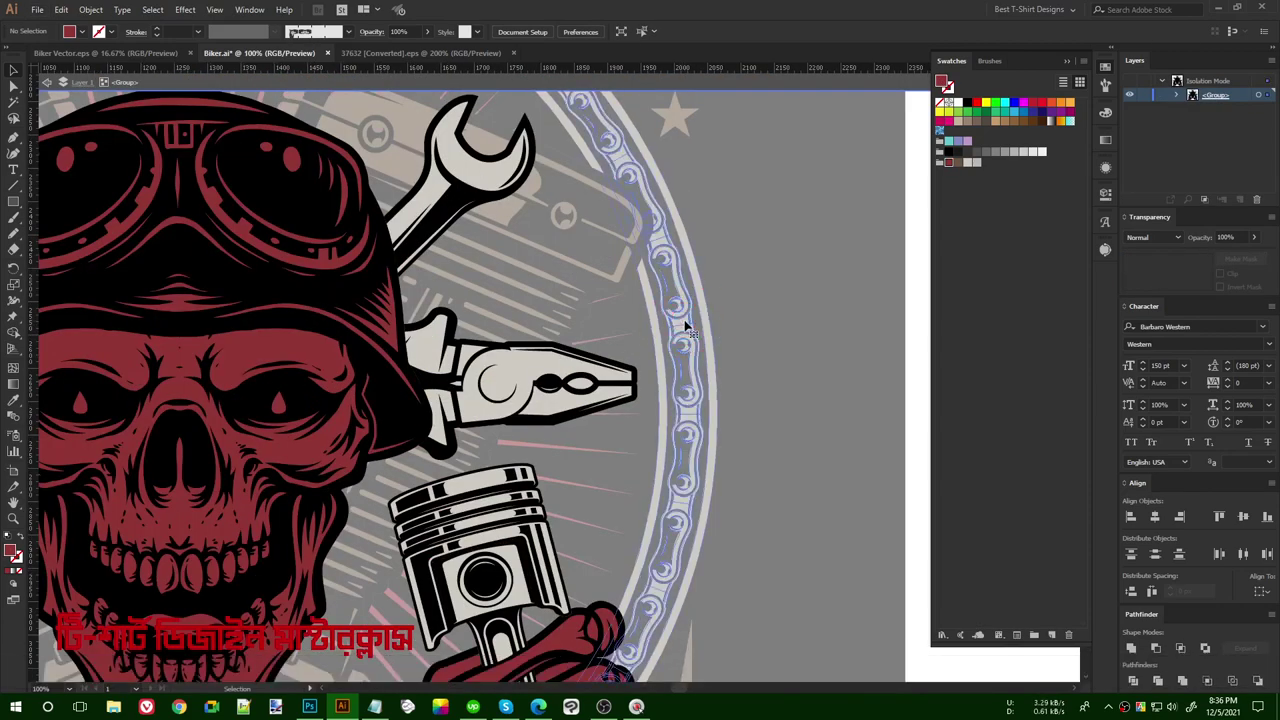
{"action": "double_click", "coordinate": [685, 325]}
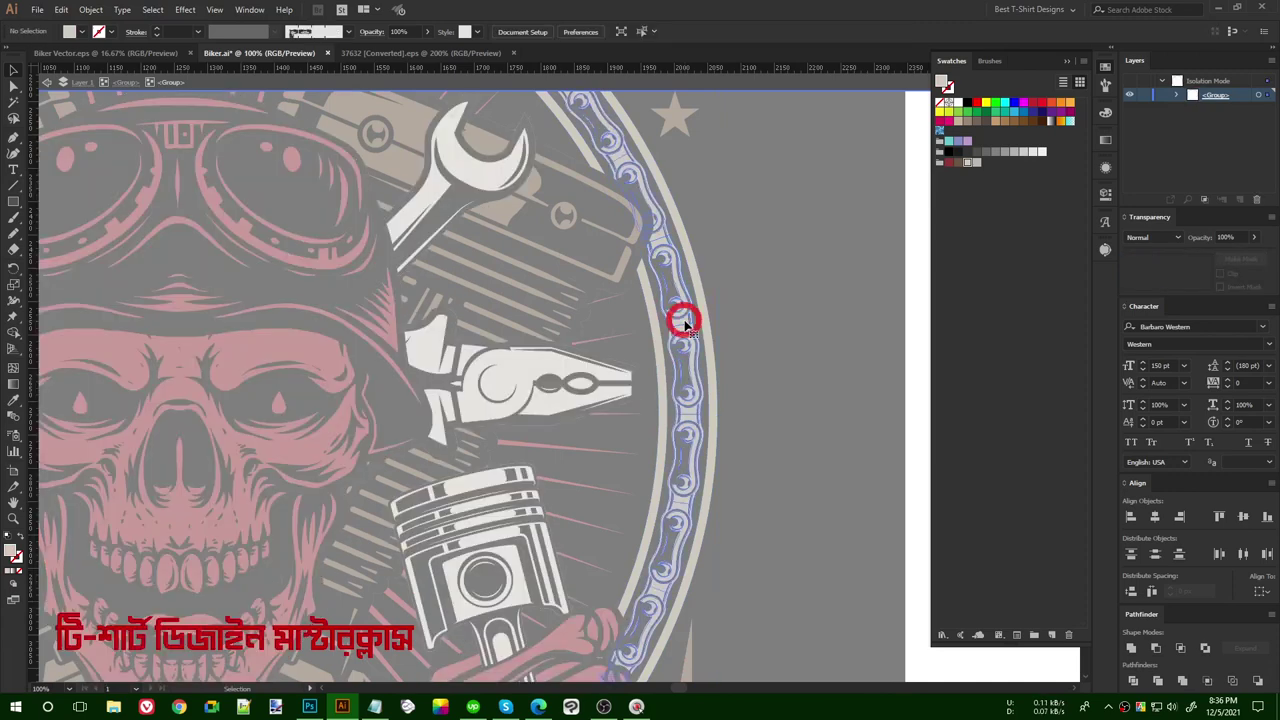
{"action": "left_click", "coordinate": [686, 320]}
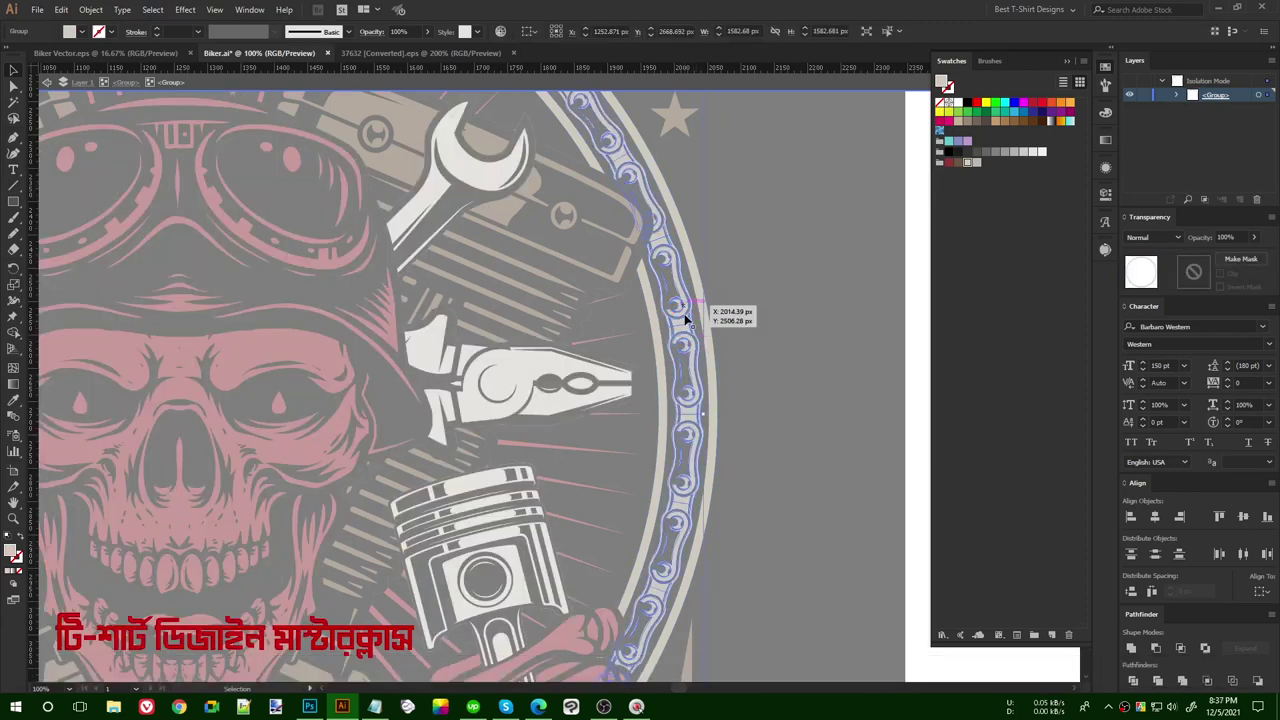
{"action": "left_click", "coordinate": [967, 103]}
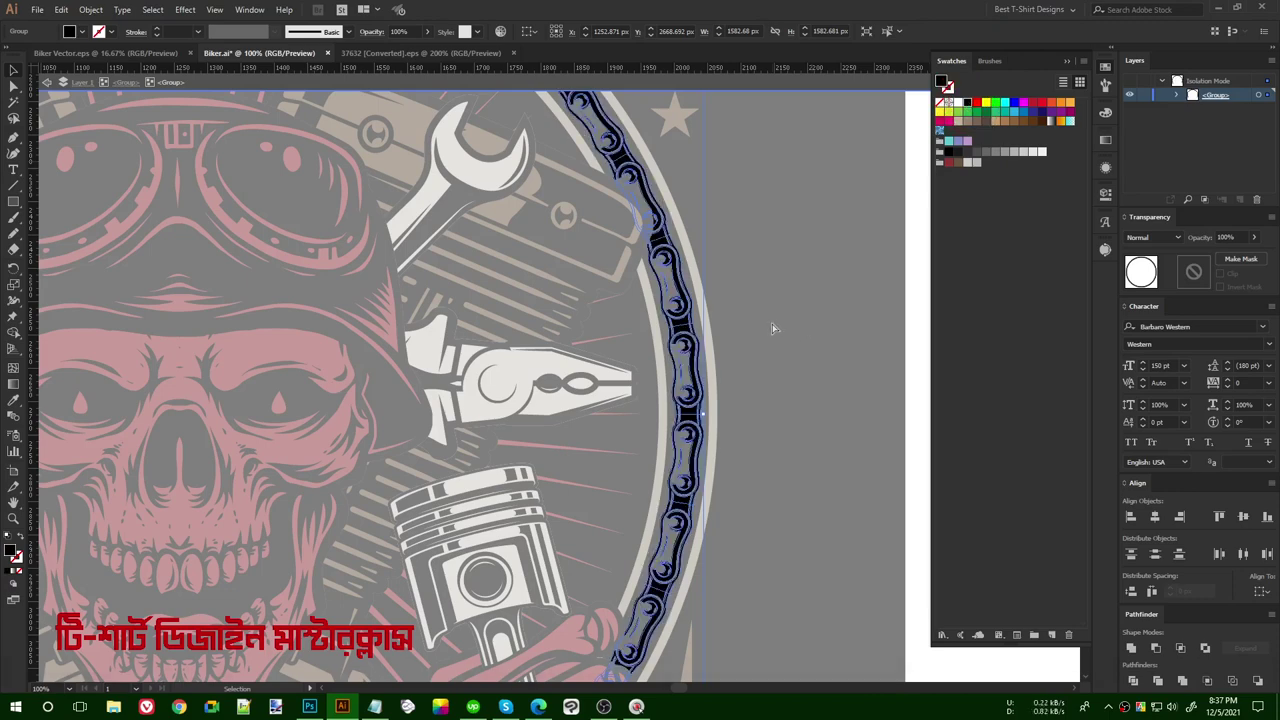
- Try to make a black backing by pasting a copy behind the chain and uniting its shapes, and delete the resulting disc
{"action": "key", "text": "ctrl+c"}
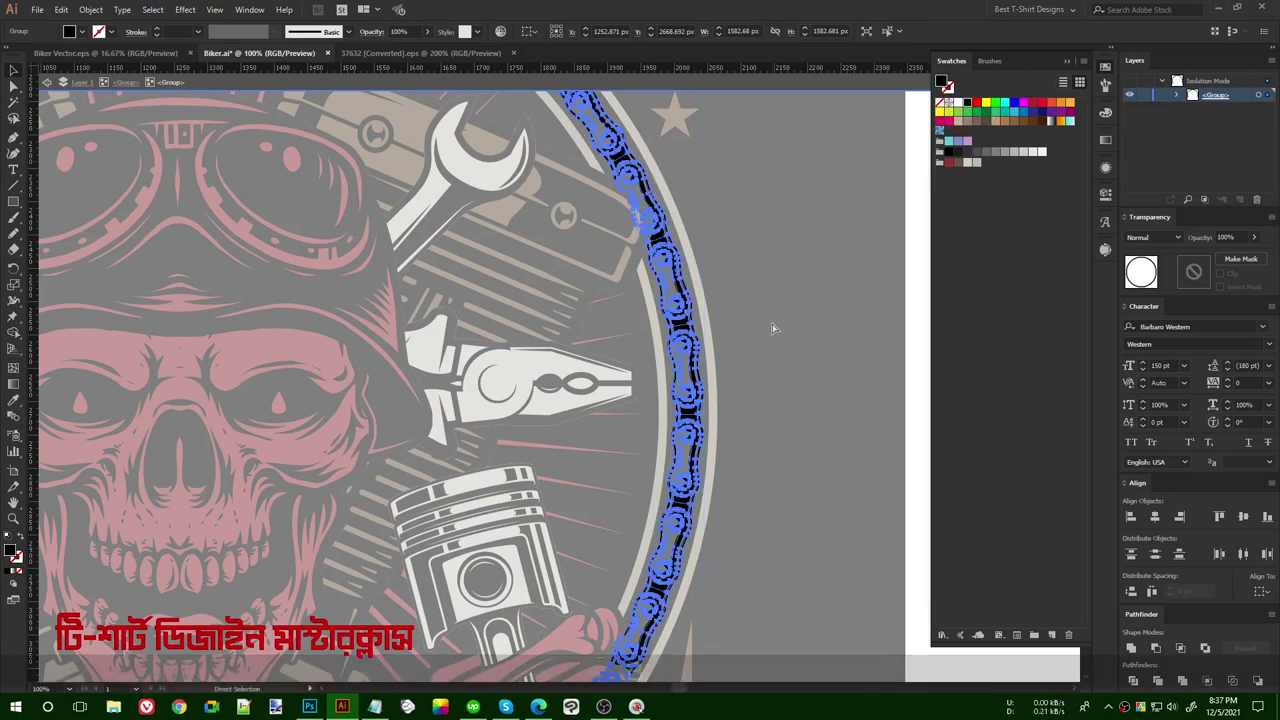
{"action": "key", "text": "ctrl+b"}
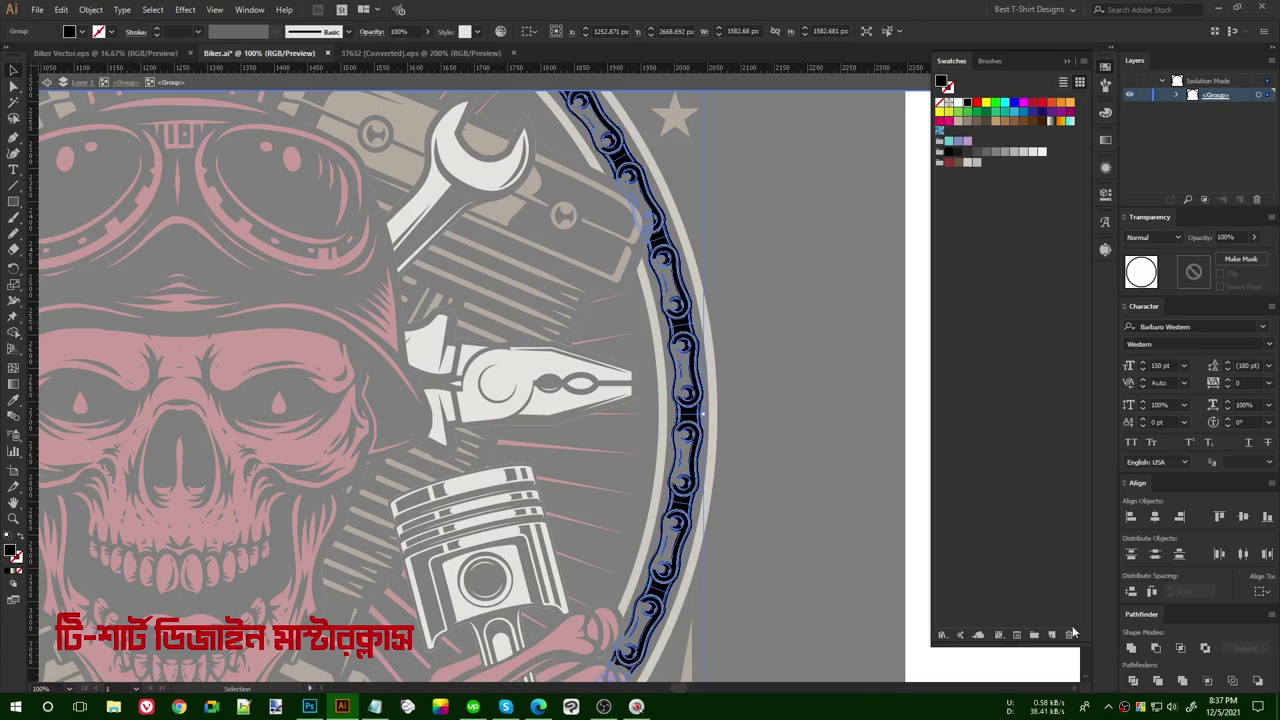
{"action": "left_click", "coordinate": [1132, 649]}
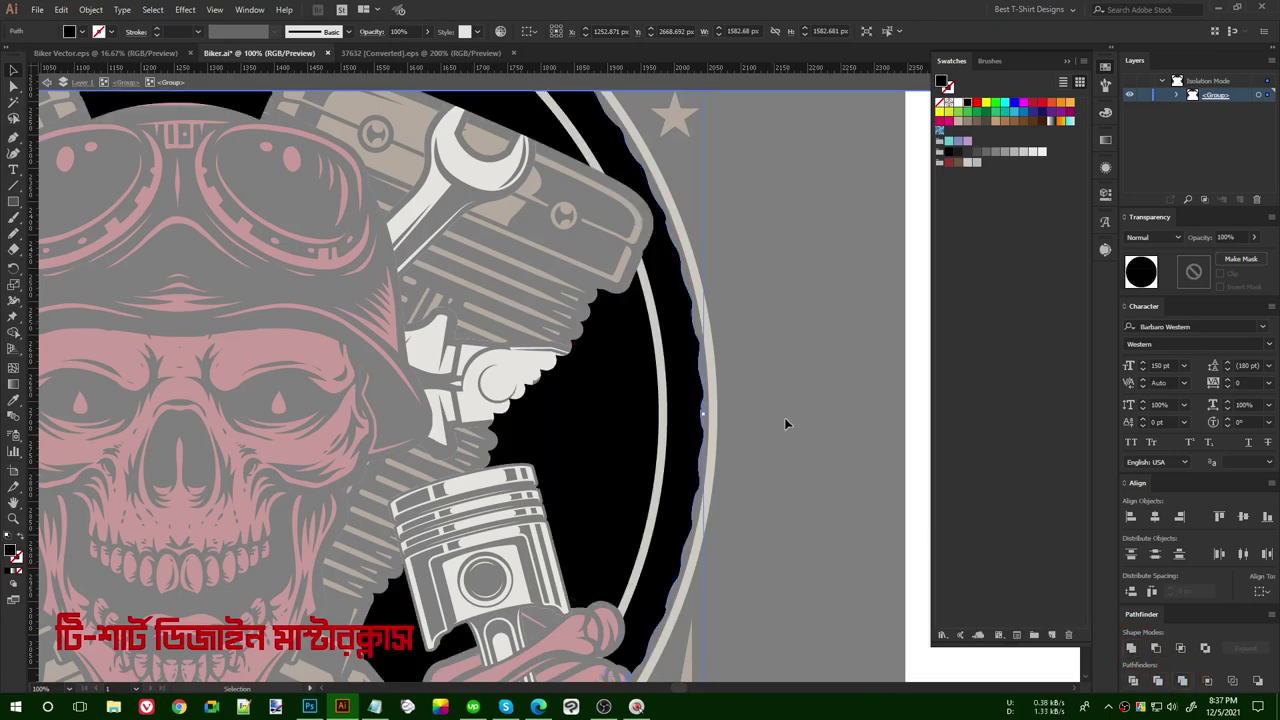
{"action": "scroll", "coordinate": [698, 391], "scroll_direction": "down", "scroll_amount": 5}
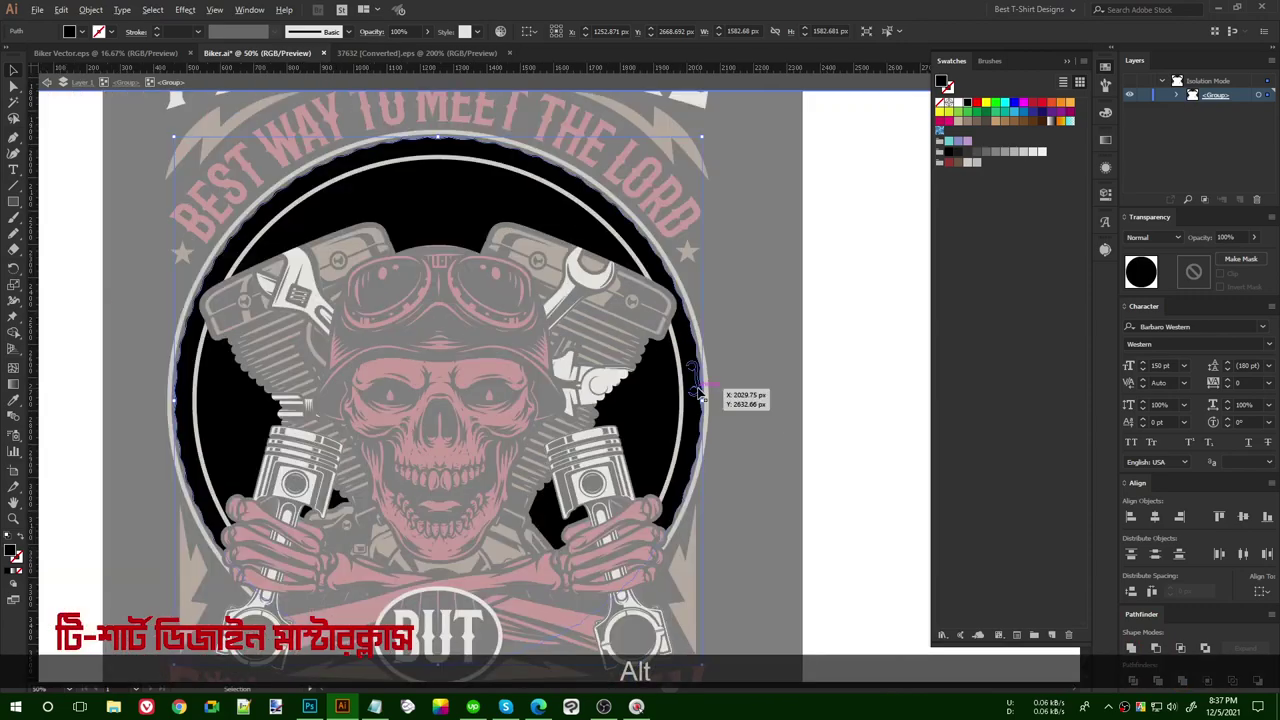
{"action": "key", "text": "Delete"}
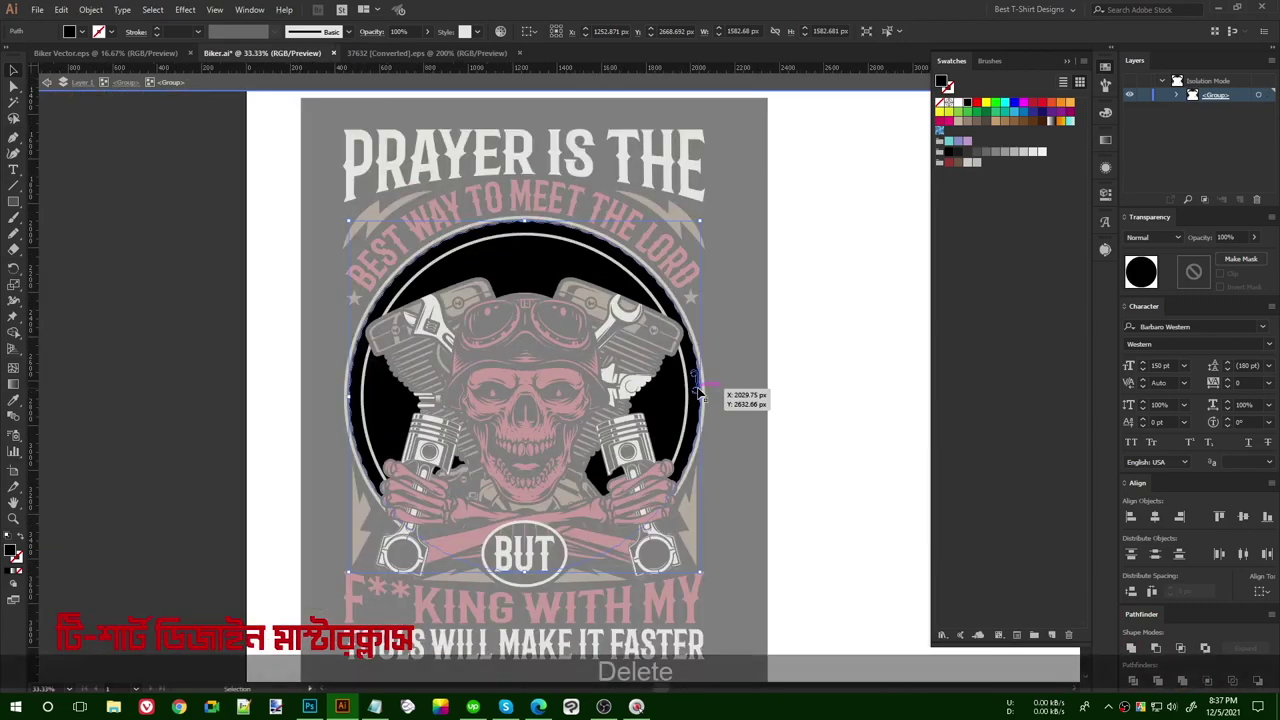
{"action": "scroll", "coordinate": [698, 384], "scroll_direction": "up", "scroll_amount": 2}
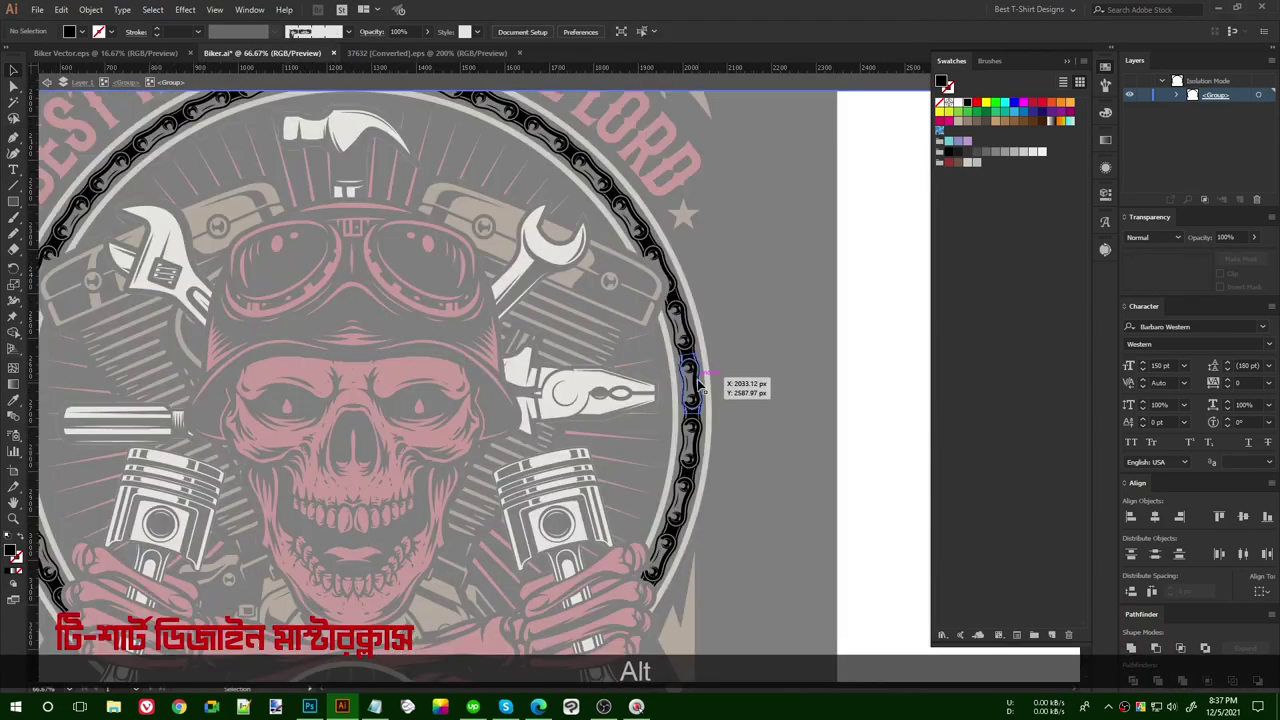
{"action": "scroll", "coordinate": [714, 369], "scroll_direction": "up", "scroll_amount": 2}
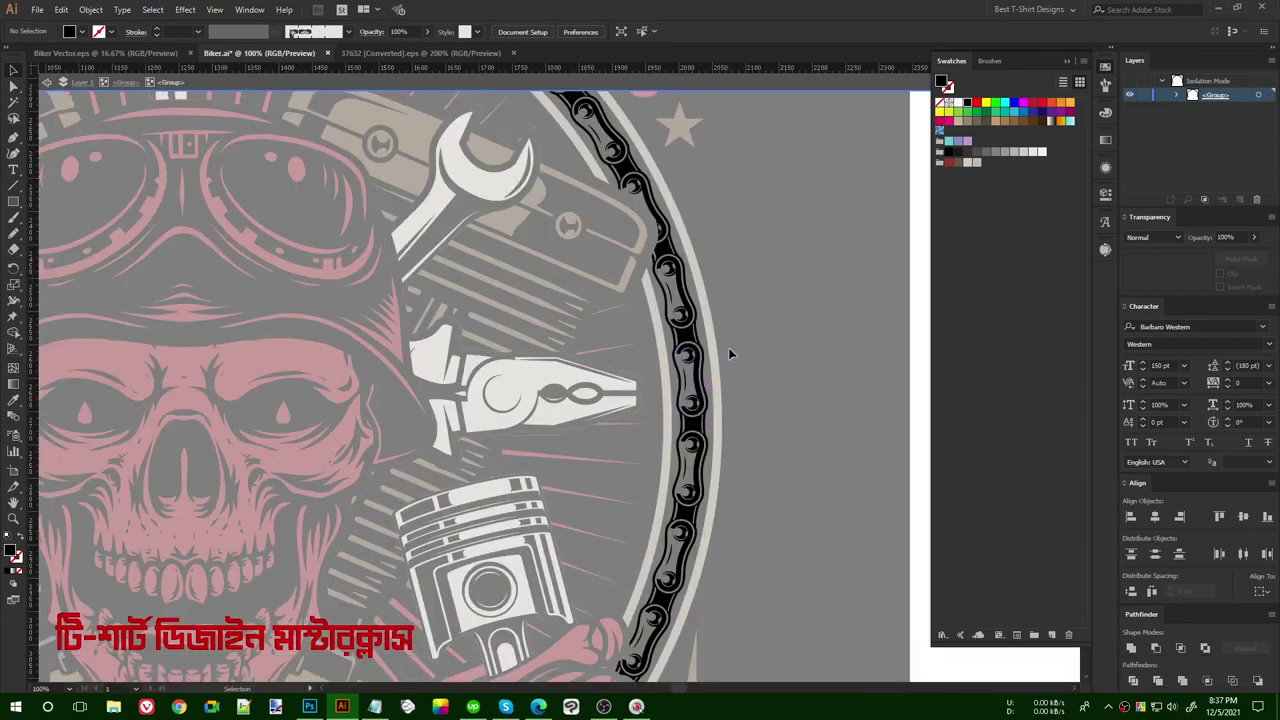
- Paste a copy of the chain ring directly behind it and unite the copy's shapes into one solid black shape
{"action": "left_click", "coordinate": [698, 362]}
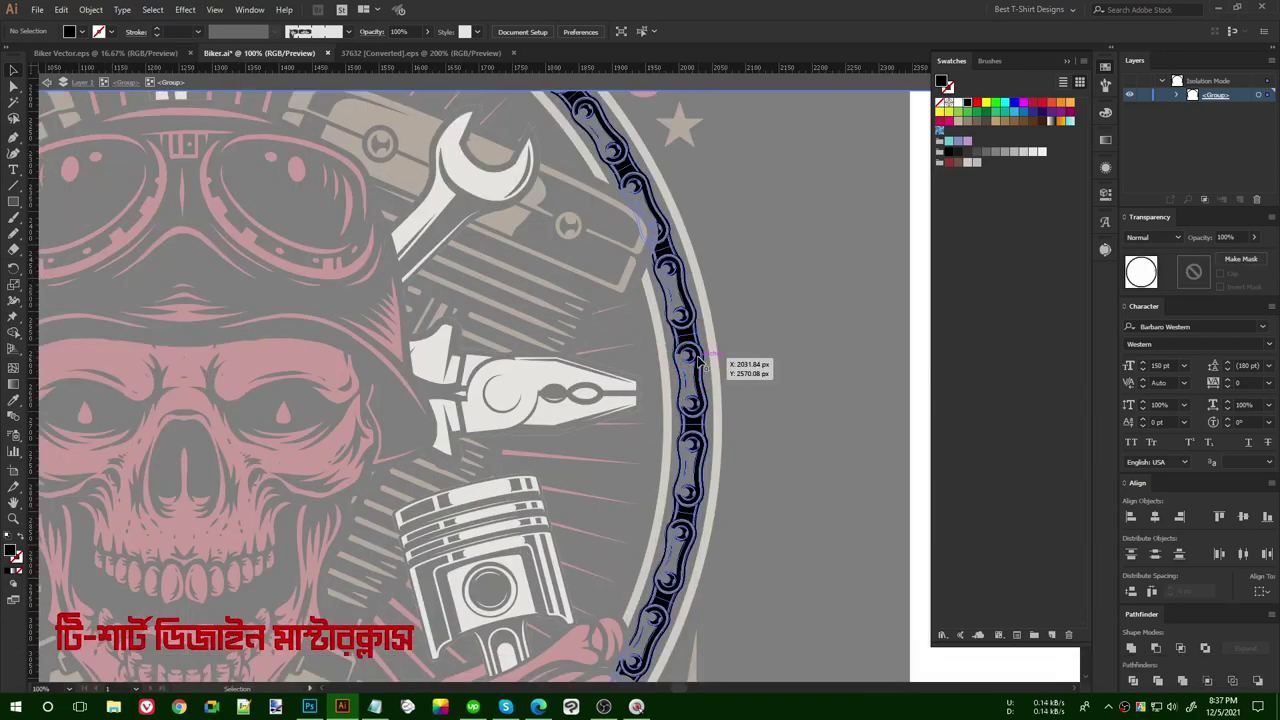
{"action": "key", "text": "alt"}
{"action": "scroll", "coordinate": [700, 362], "scroll_direction": "down", "scroll_amount": 3}
{"action": "key", "text": "ctrl+c"}
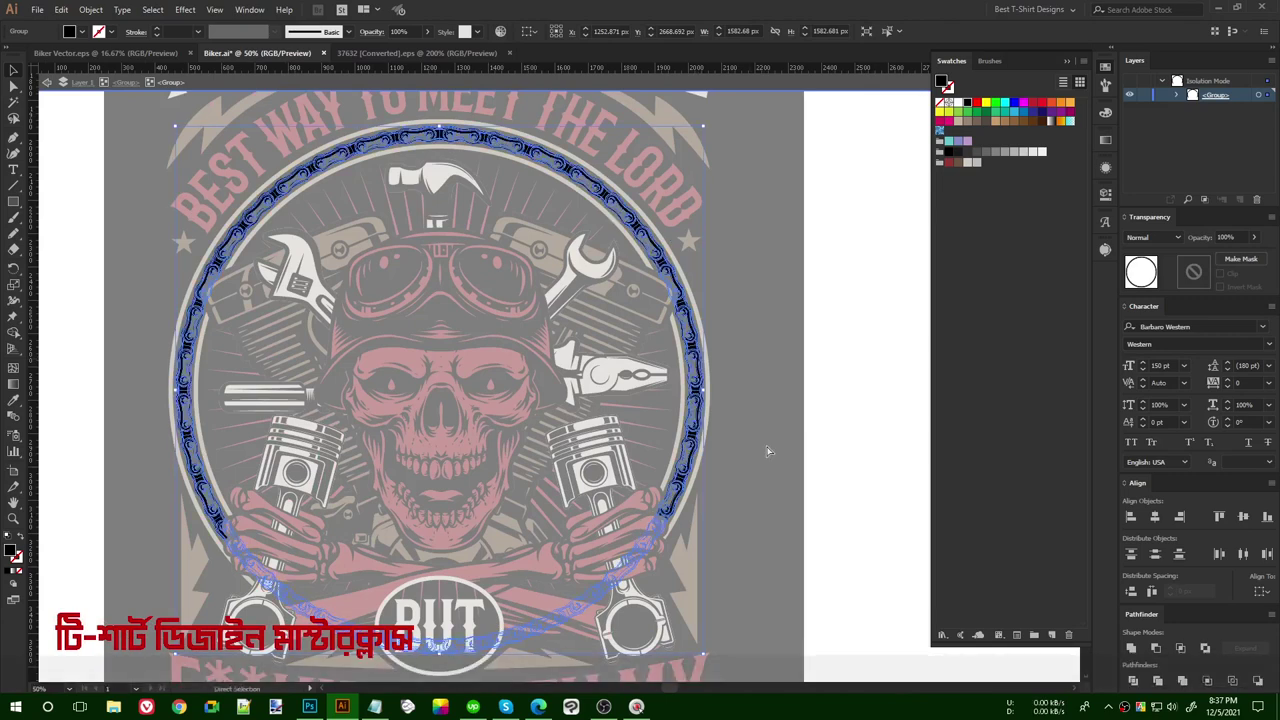
{"action": "key", "text": "ctrl+b"}
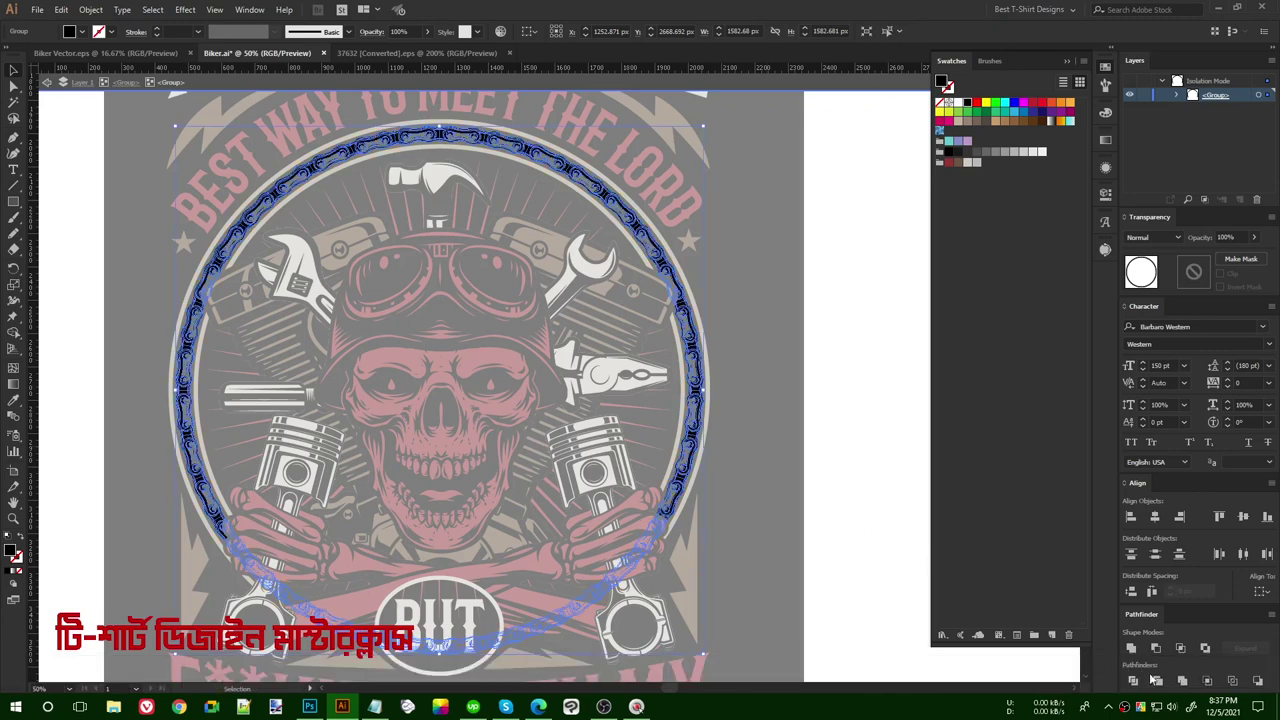
{"action": "left_click", "coordinate": [1133, 650]}
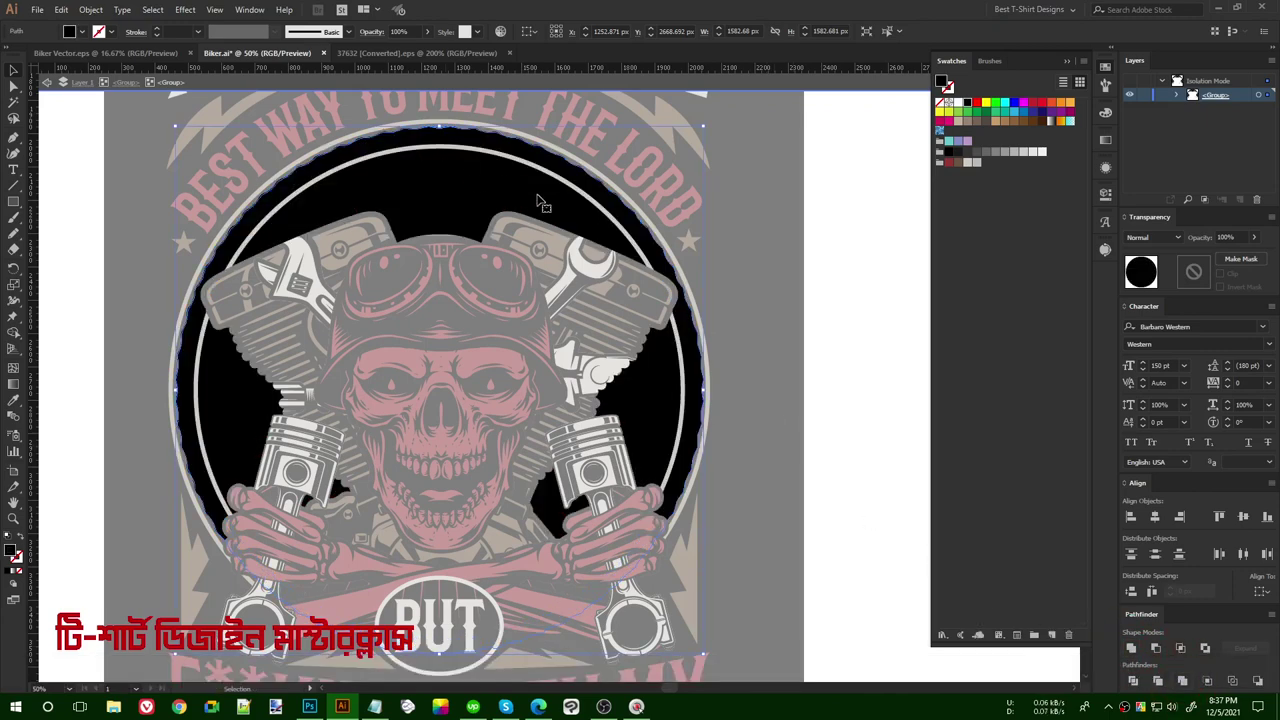
{"action": "scroll", "coordinate": [705, 358], "scroll_direction": "up", "scroll_amount": 4}
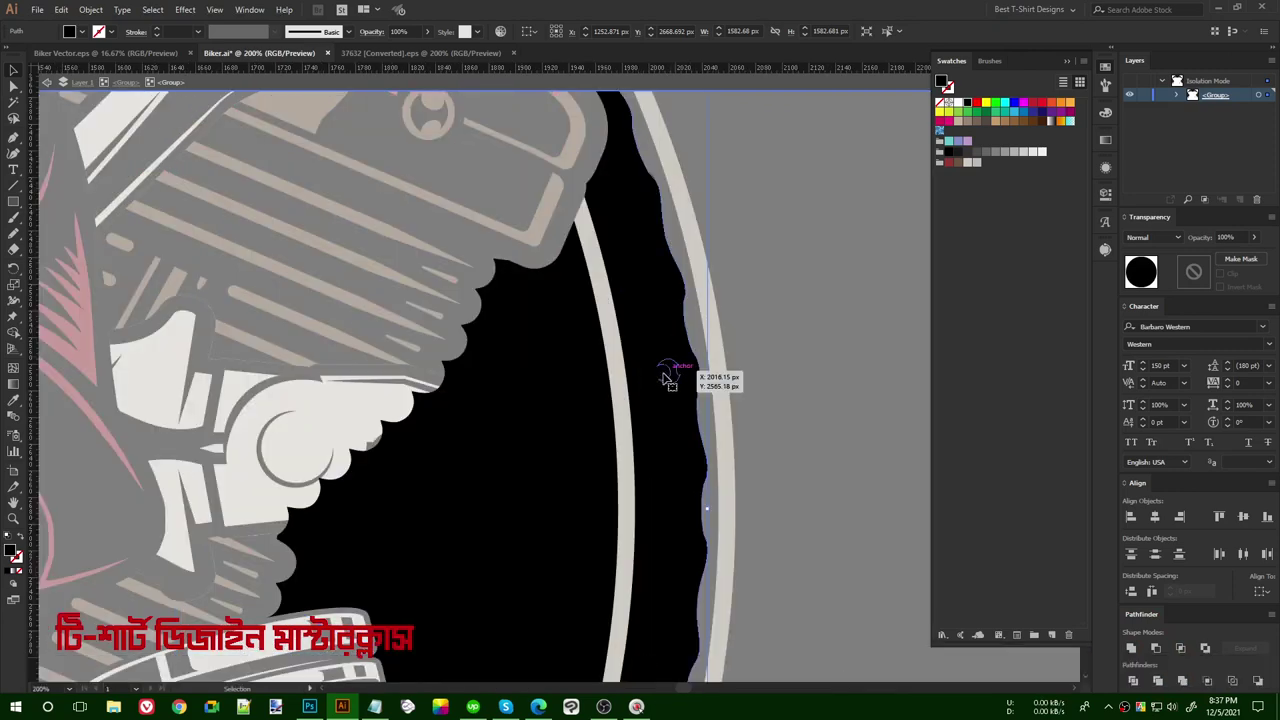
{"action": "key", "text": "ctrl+z"}
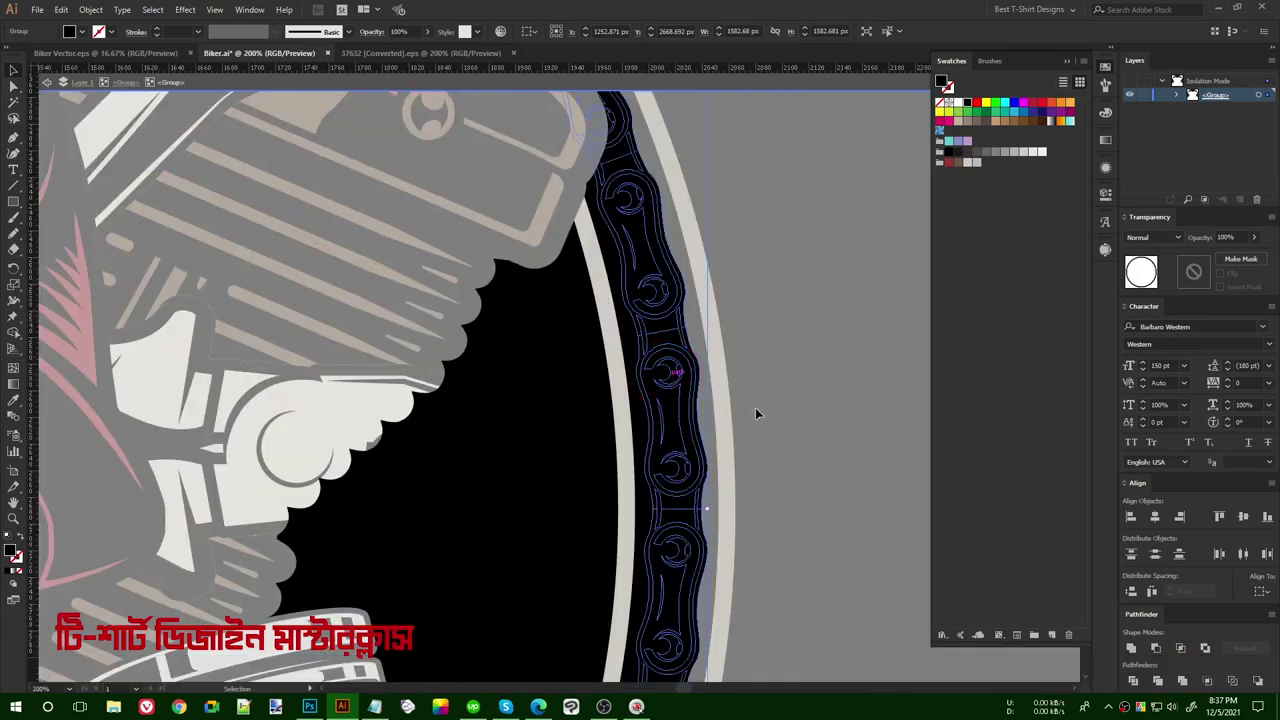
{"action": "key", "text": "ctrl+shift+z"}
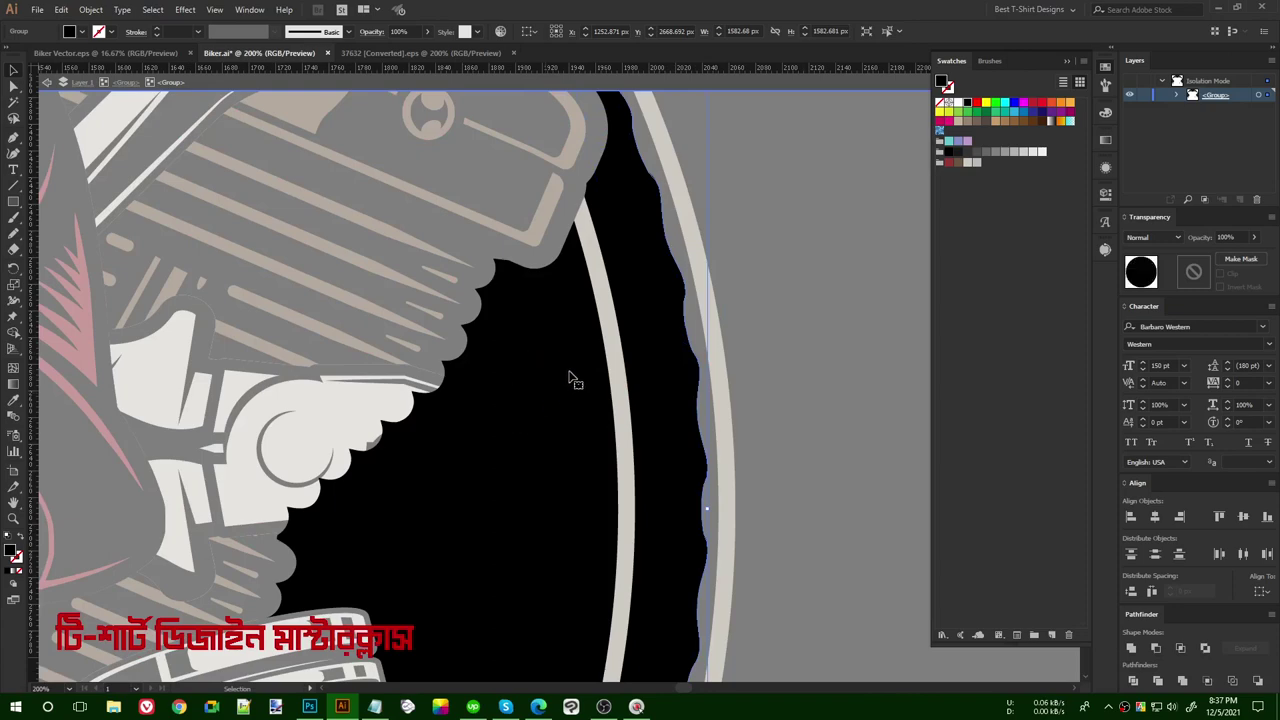
- Remove the disc's inner area with the Shape Builder, using the chain's outline, so only a black backing ring remains behind the chain
{"action": "left_click", "coordinate": [655, 352], "text": "shift"}
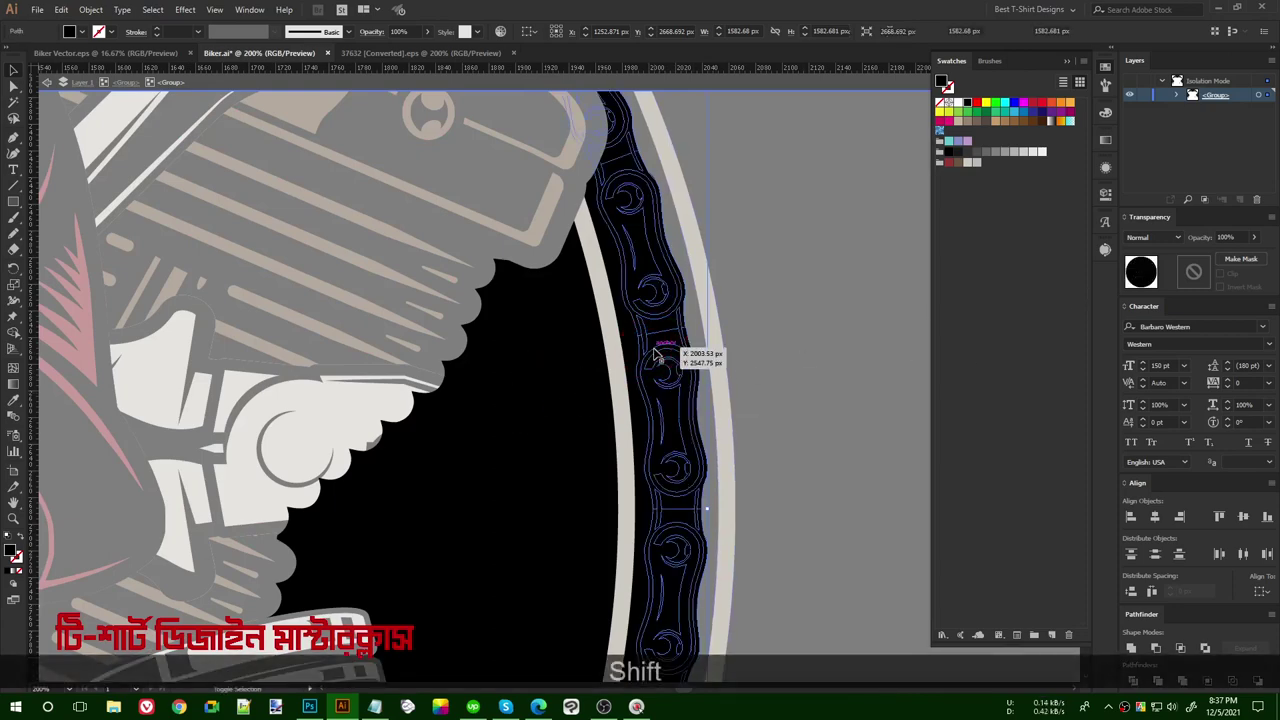
{"action": "key", "text": "shift+m"}
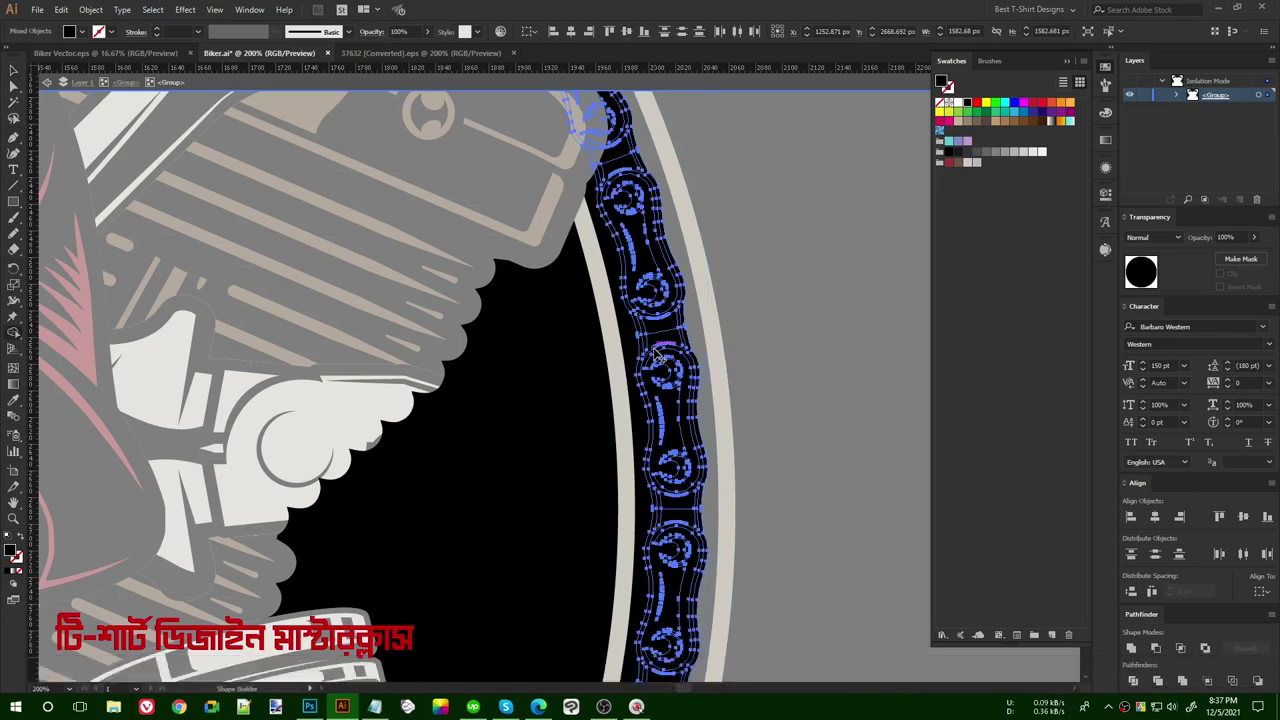
{"action": "key", "text": "alt"}
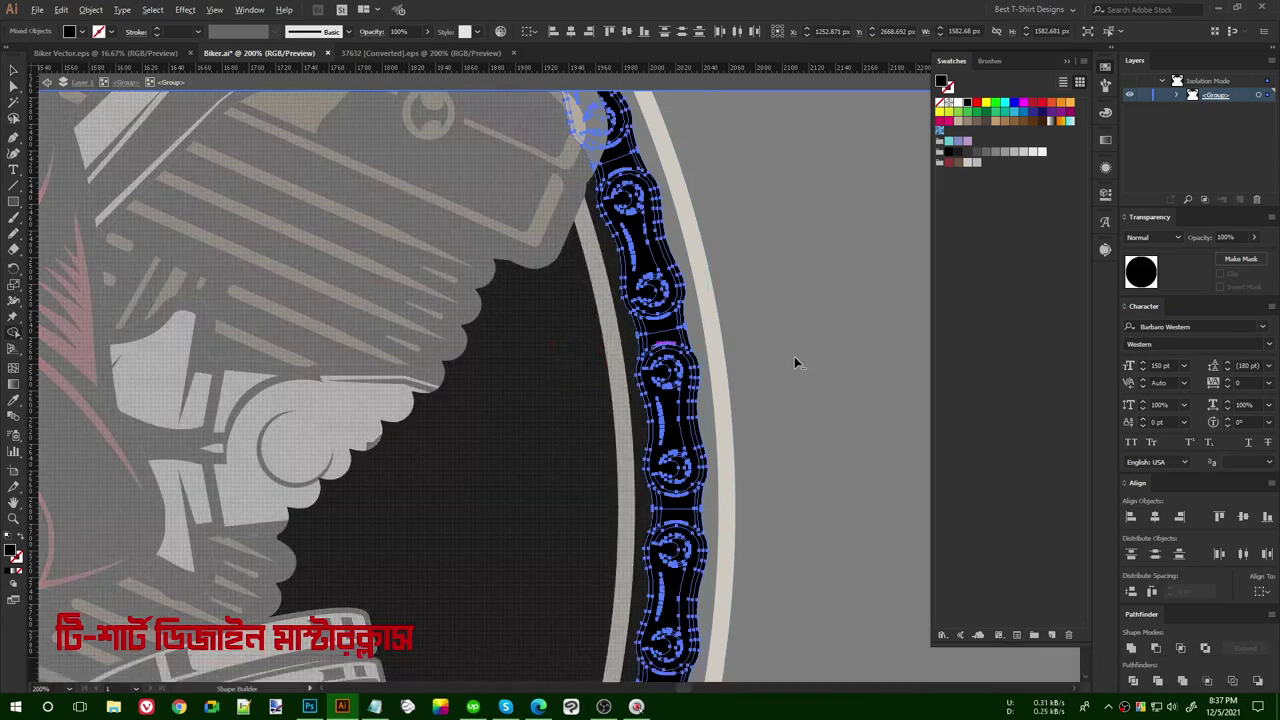
{"action": "key", "text": "ctrl+z"}
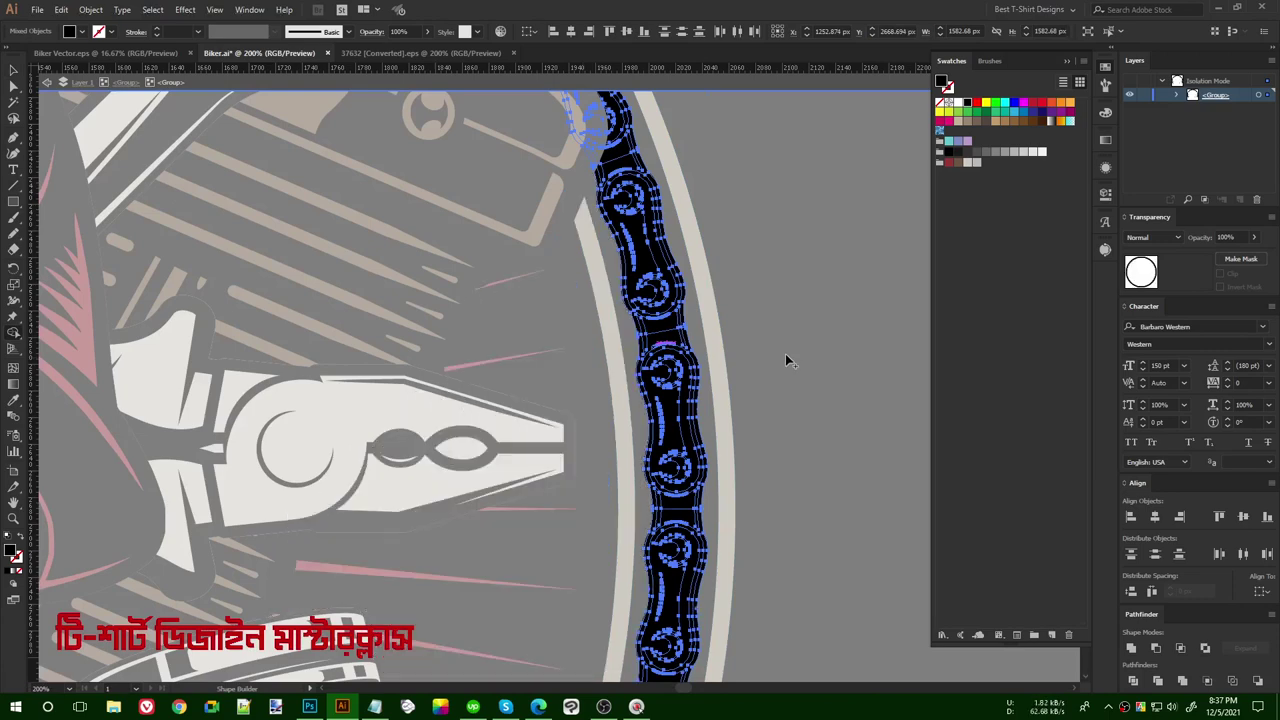
{"action": "key", "text": "v"}
{"action": "left_click", "coordinate": [770, 350]}
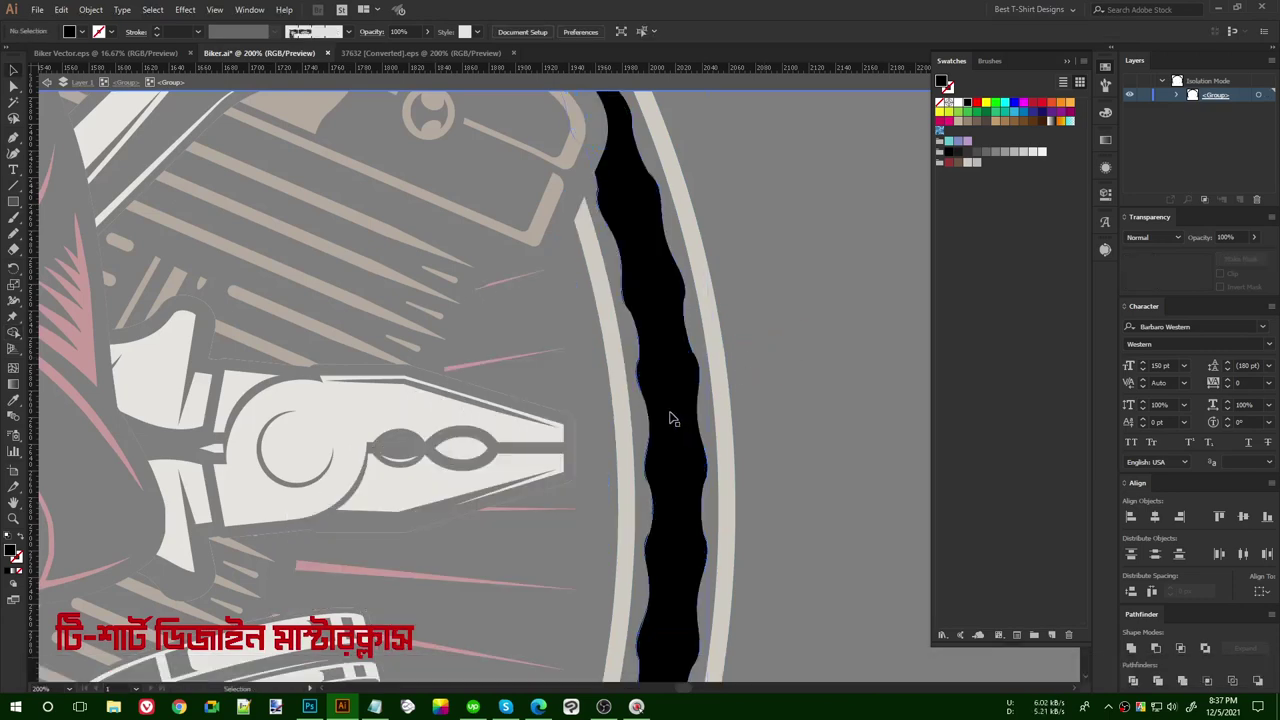
- Fill the backing ring behind the chain links with the dark red swatch and exit isolation mode
{"action": "left_click", "coordinate": [676, 421]}
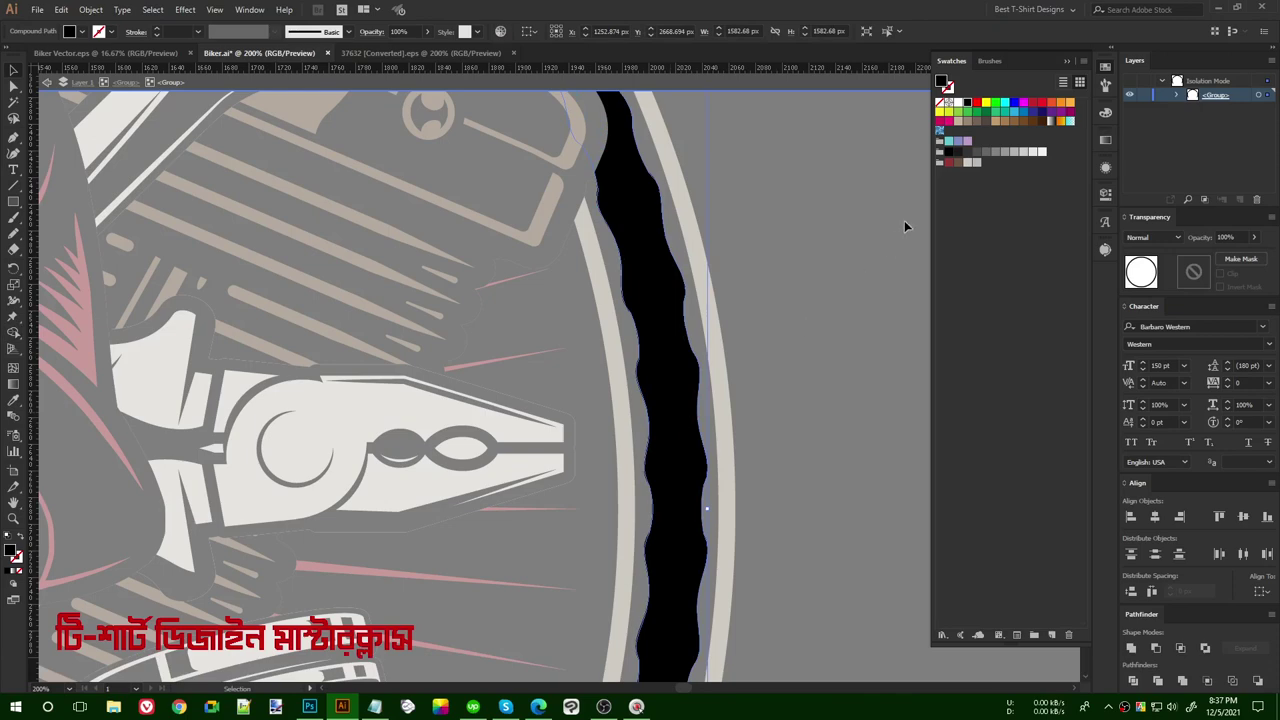
{"action": "left_click", "coordinate": [949, 163]}
{"action": "left_click", "coordinate": [809, 391]}
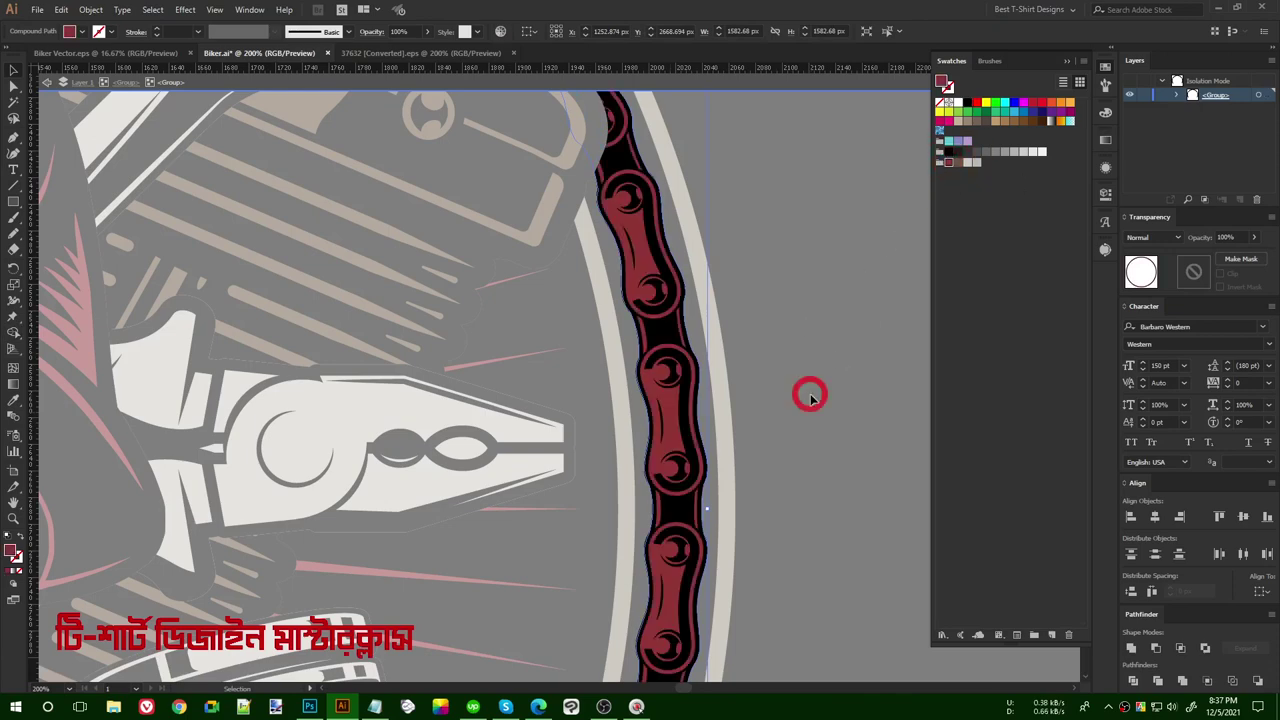
{"action": "left_click", "coordinate": [803, 378]}
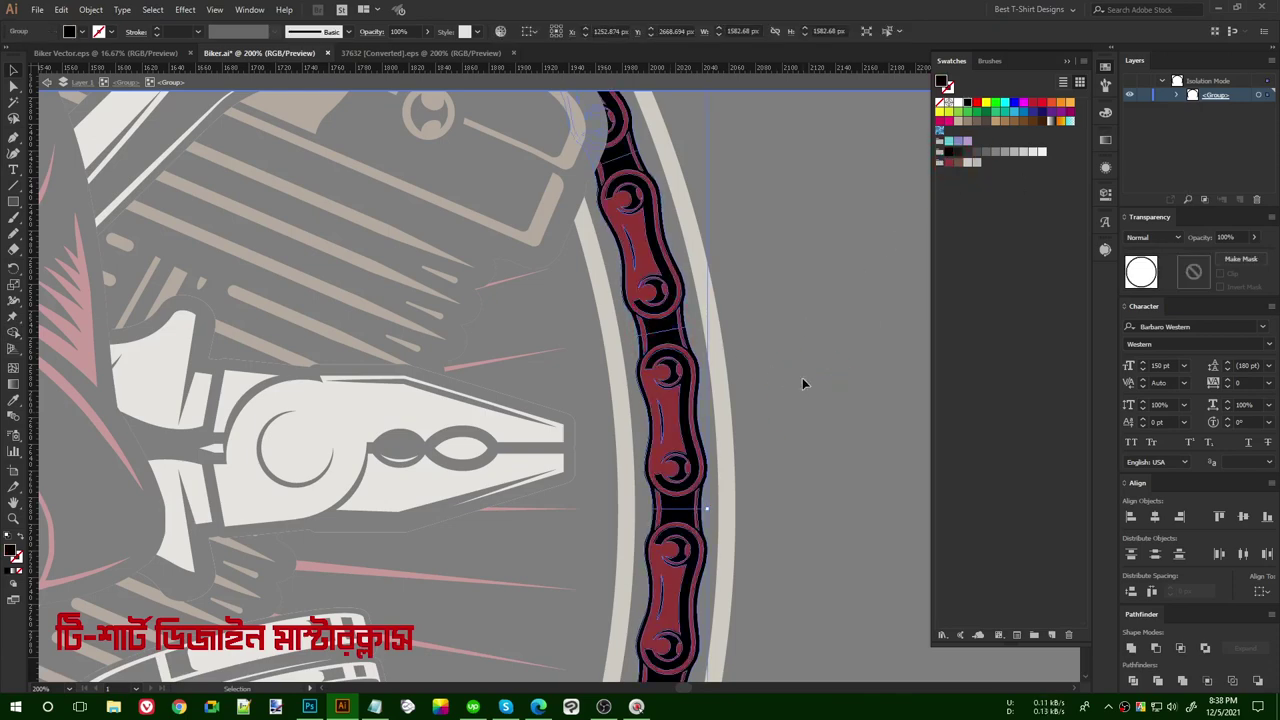
{"action": "scroll", "coordinate": [690, 350], "scroll_direction": "down", "scroll_amount": 4, "text": "alt"}
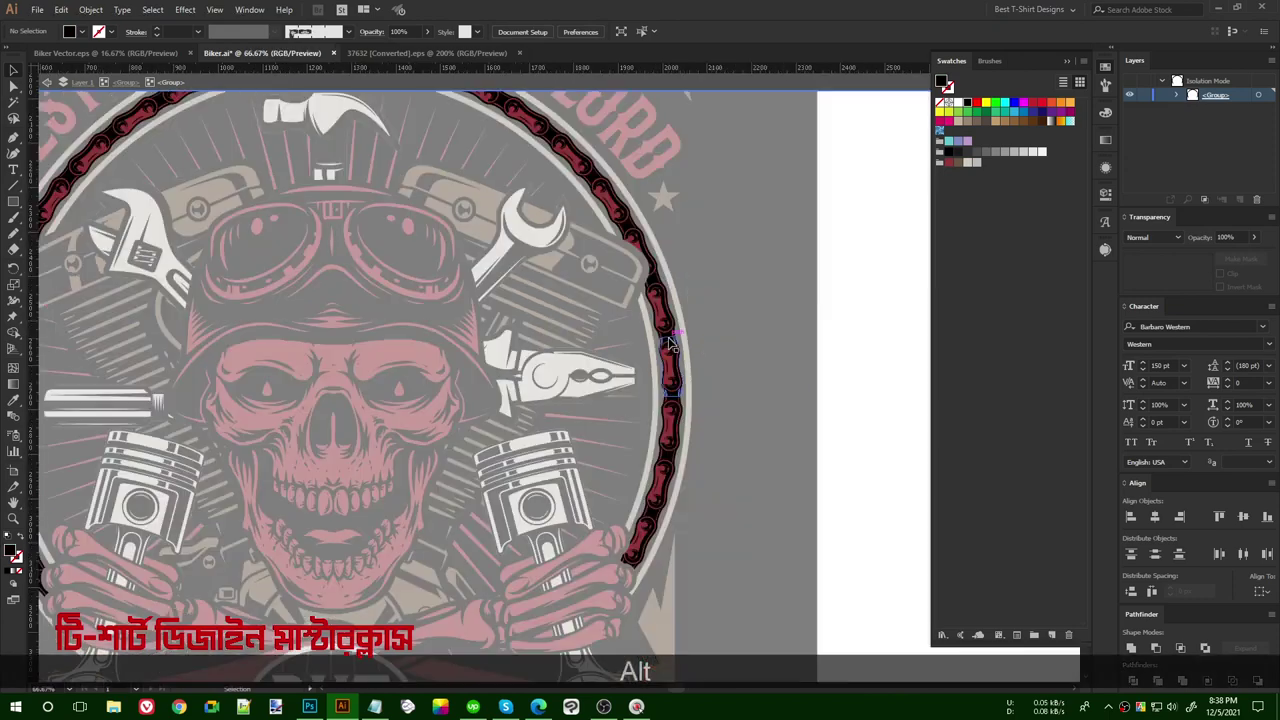
{"action": "scroll", "coordinate": [670, 345], "scroll_direction": "down", "scroll_amount": 1, "text": "alt"}
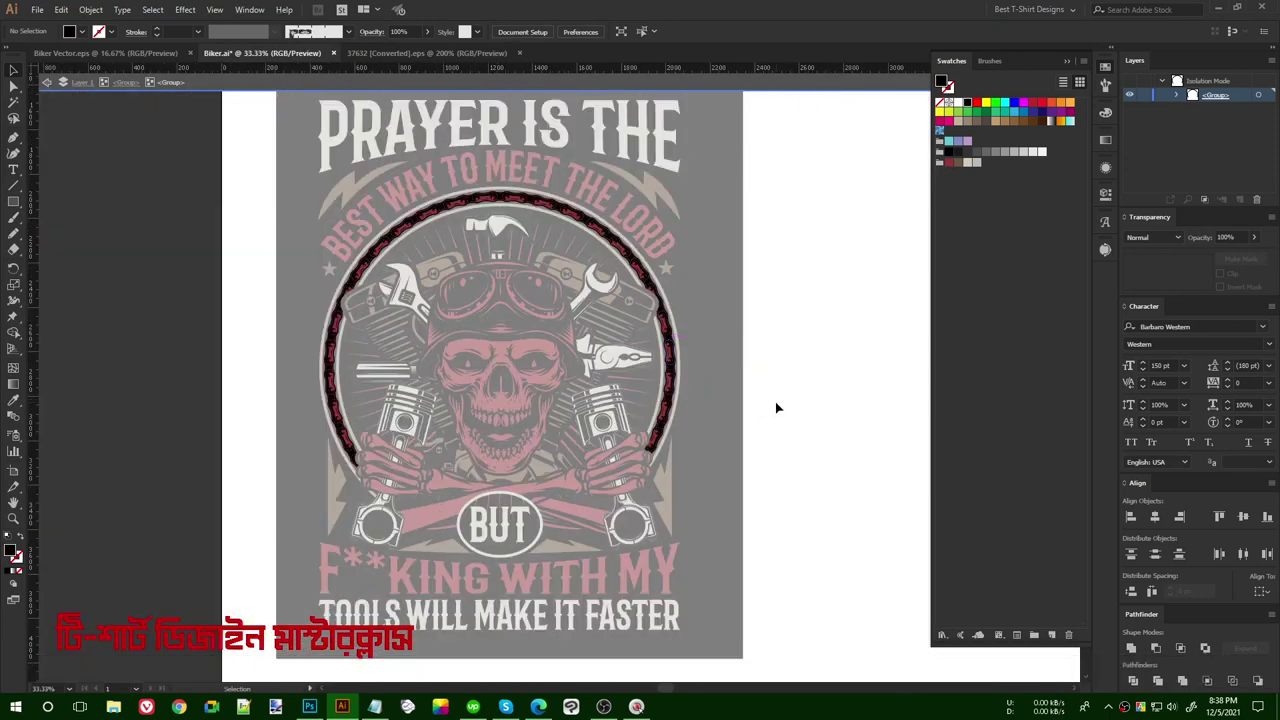
{"action": "double_click", "coordinate": [774, 402]}
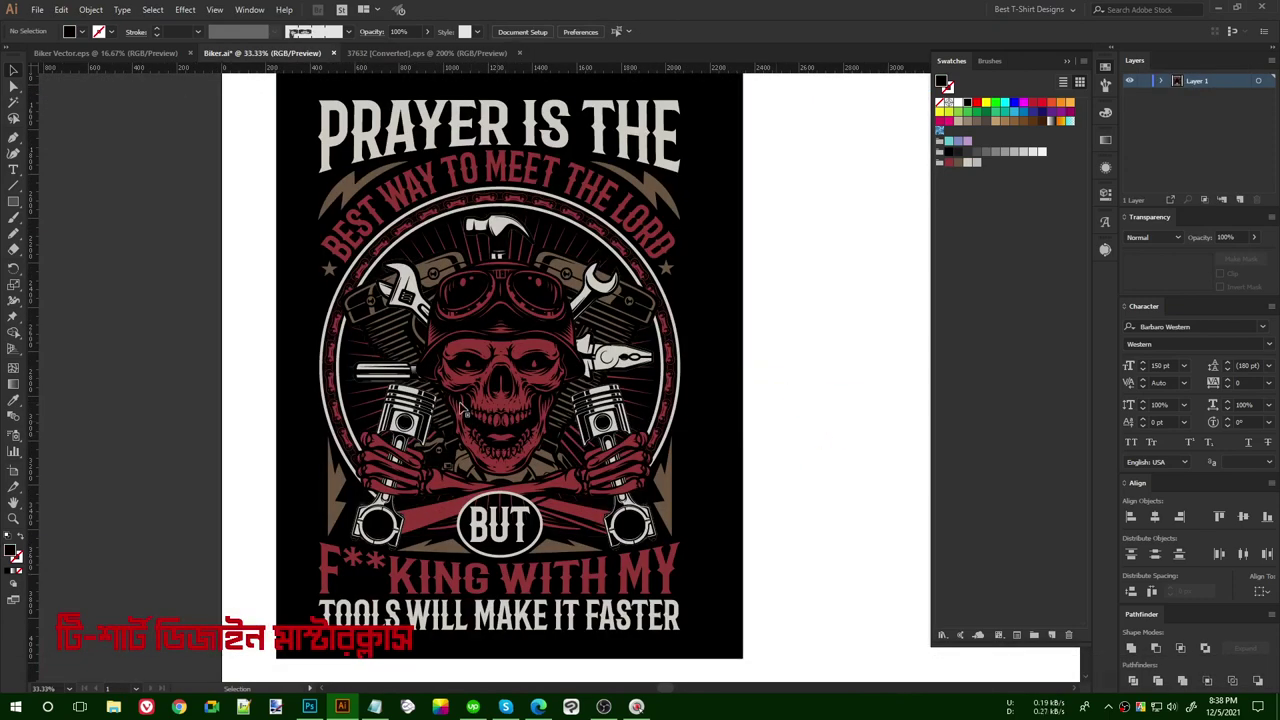
- Inspect the recoloured chain links up close, collapse the swatches, and review the whole T-shirt design
{"action": "scroll", "coordinate": [548, 228], "scroll_direction": "up", "scroll_amount": 3, "text": "alt"}
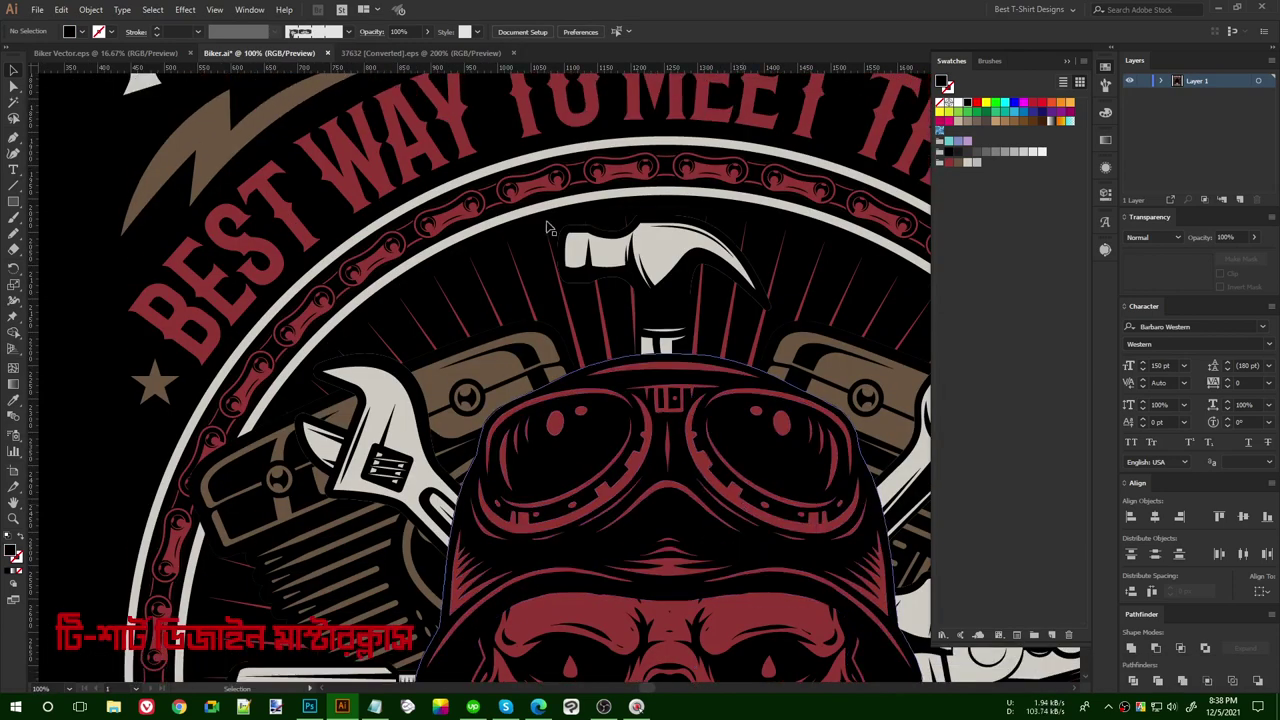
{"action": "scroll", "coordinate": [418, 193], "scroll_direction": "up", "scroll_amount": 4, "text": "alt"}
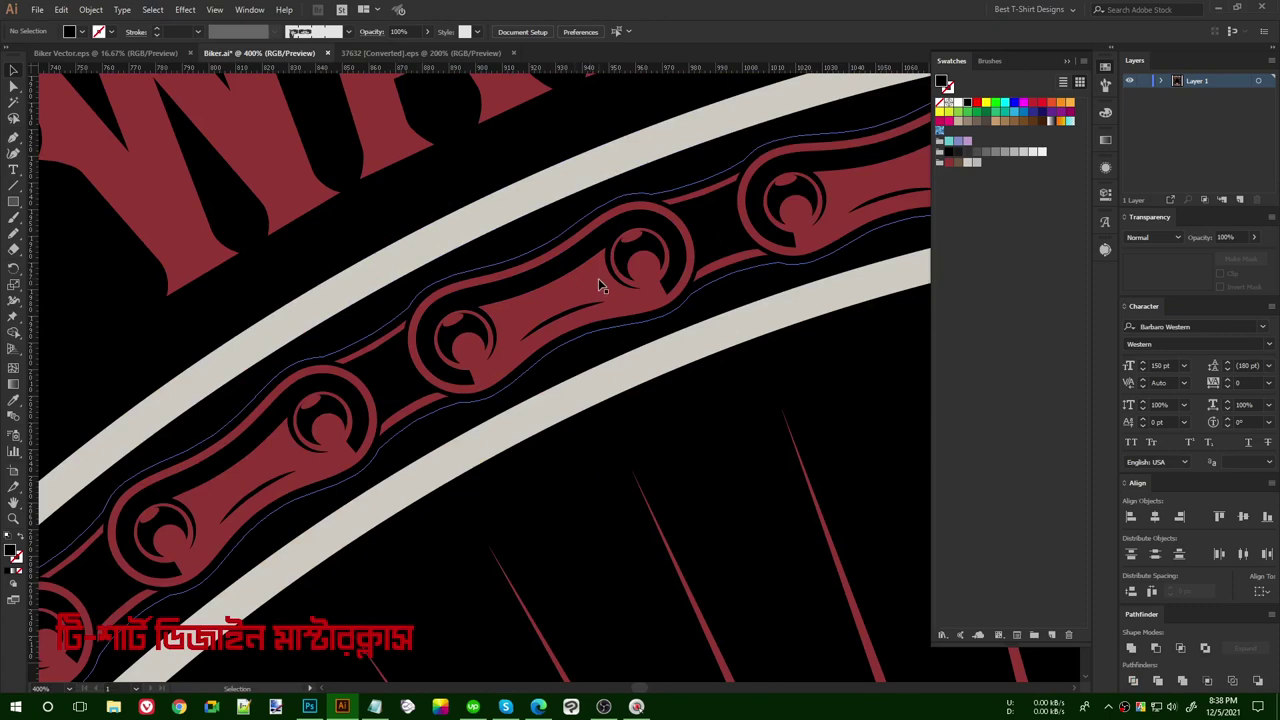
{"action": "scroll", "coordinate": [494, 243], "scroll_direction": "down", "scroll_amount": 6, "text": "alt"}
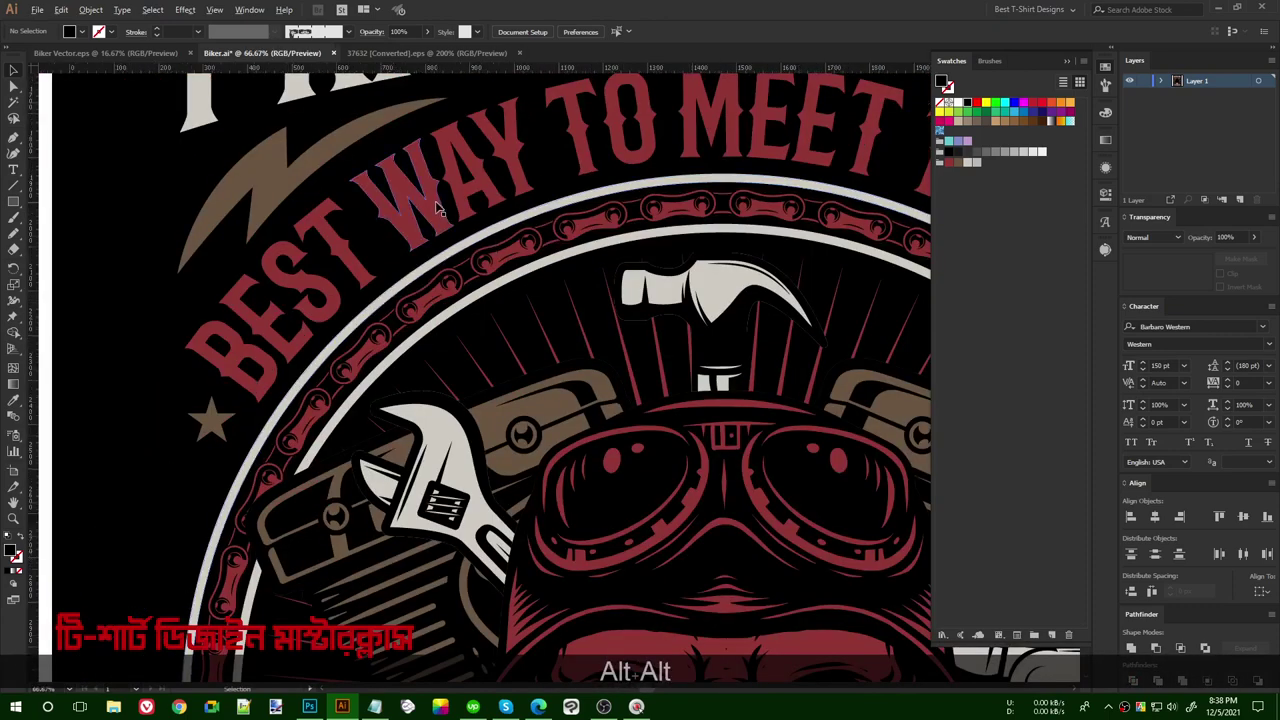
{"action": "scroll", "coordinate": [437, 207], "scroll_direction": "down", "scroll_amount": 1, "text": "alt"}
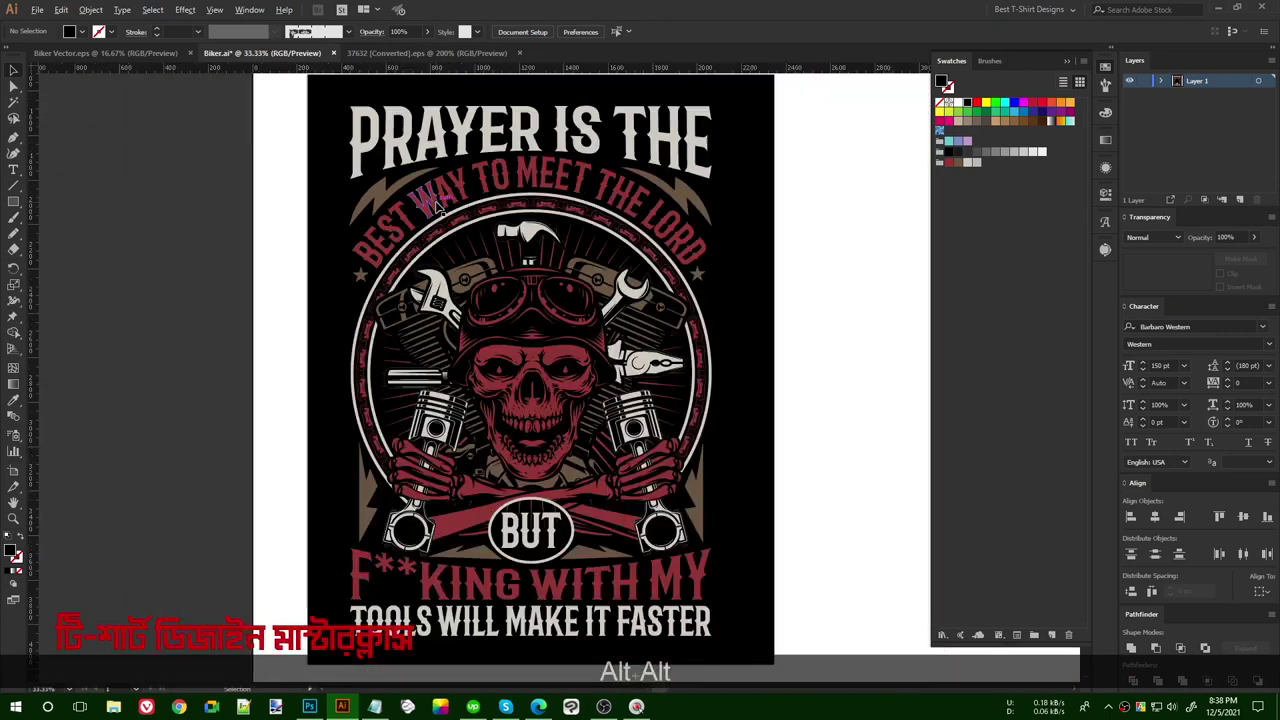
{"action": "left_click", "coordinate": [815, 393]}
{"action": "left_click_drag", "start_coordinate": [815, 393], "coordinate": [857, 394]}
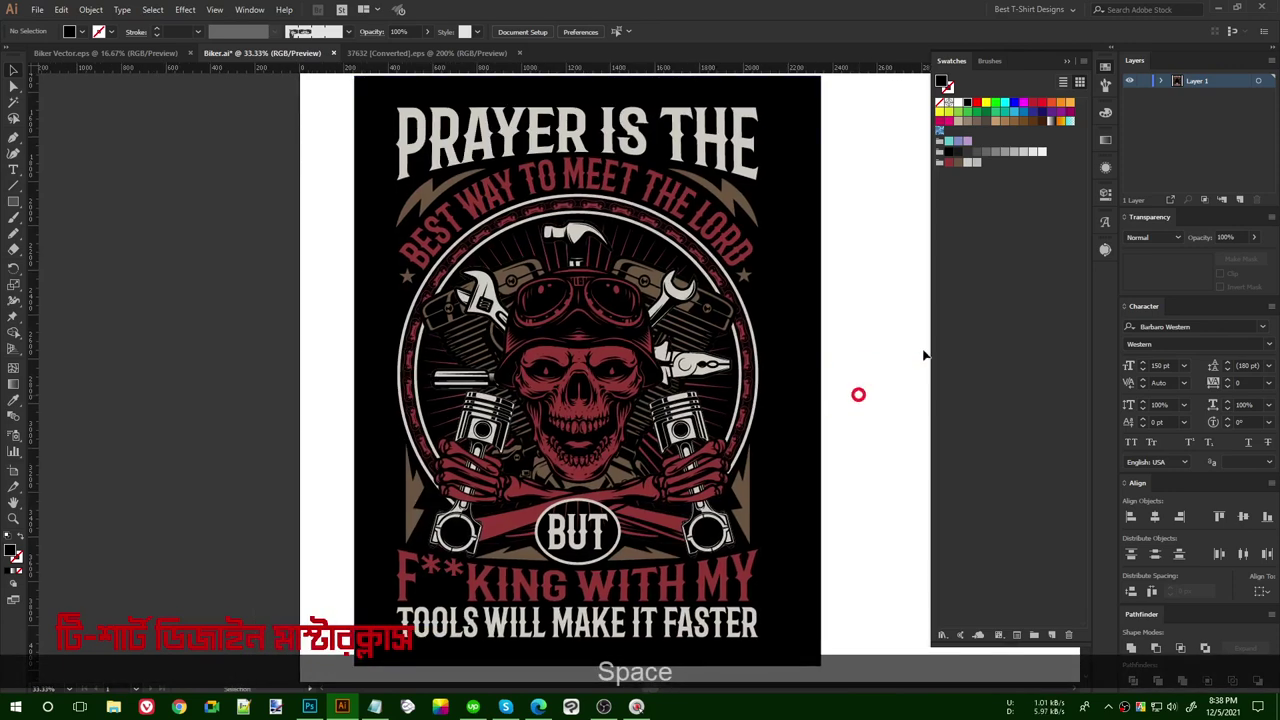
{"action": "left_click", "coordinate": [1104, 66]}
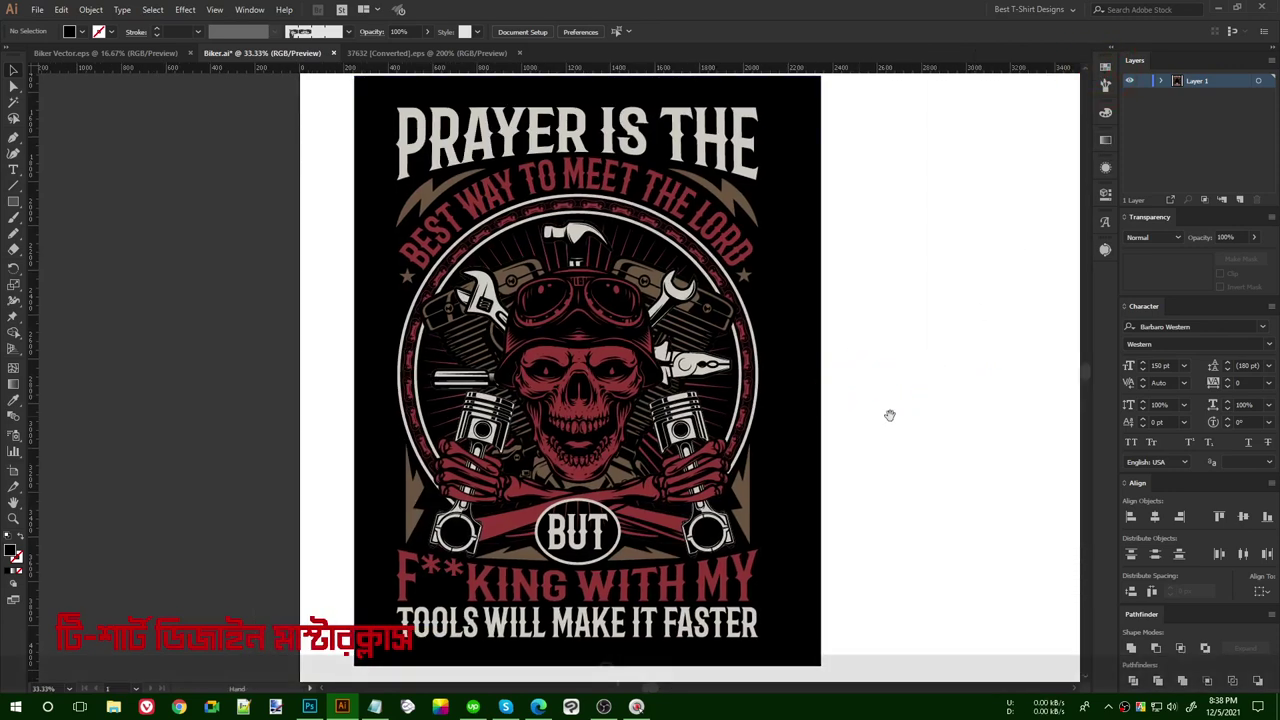
{"action": "left_click_drag", "start_coordinate": [889, 414], "coordinate": [903, 417]}
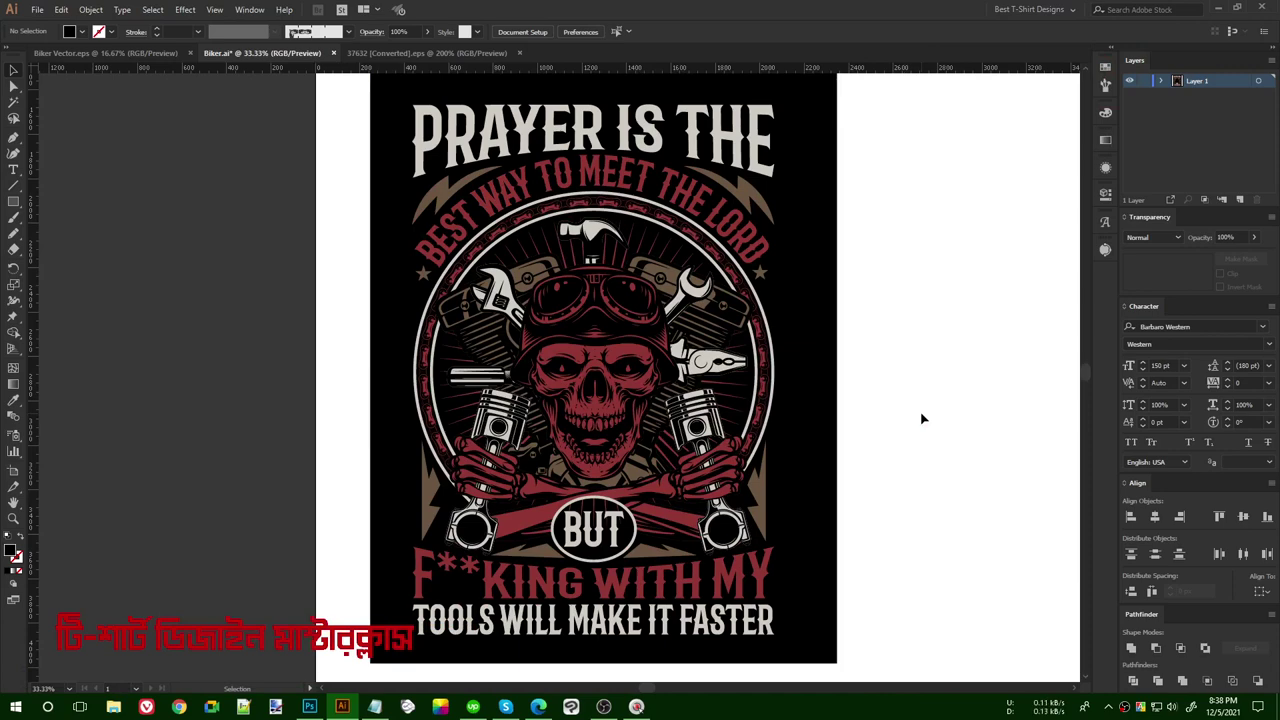
{"action": "left_click", "coordinate": [922, 418]}
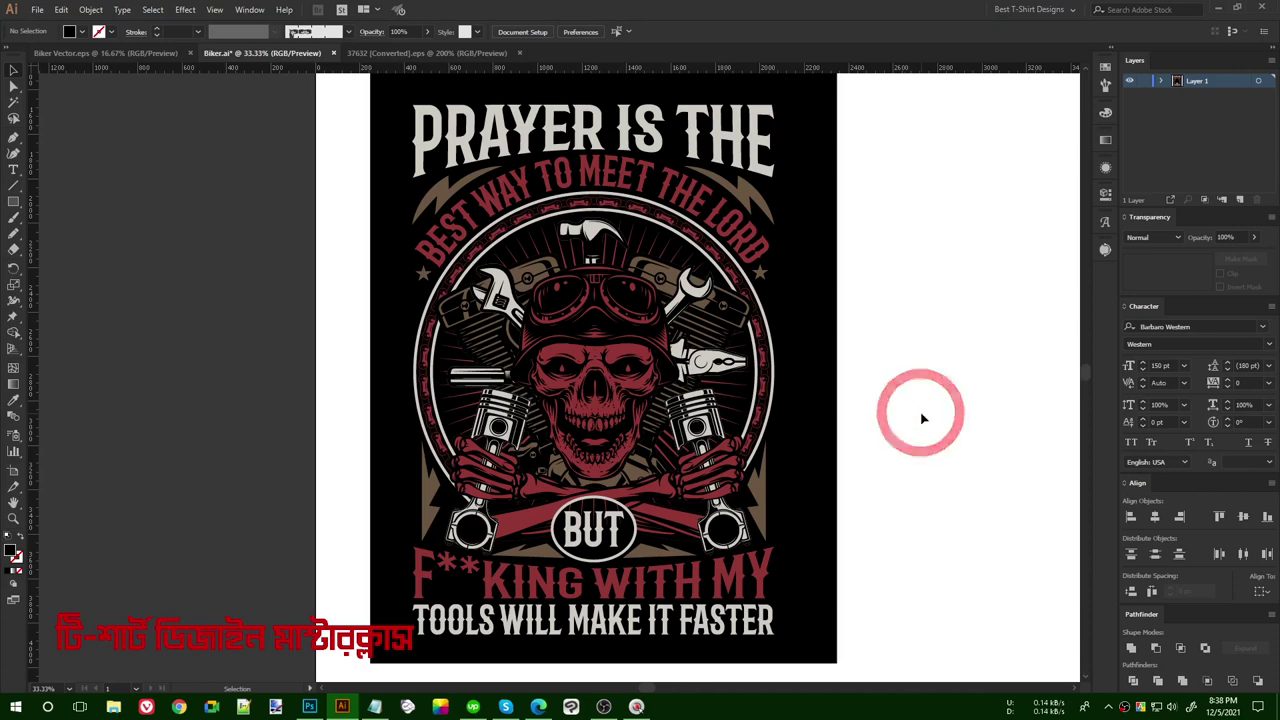
{"action": "scroll", "coordinate": [922, 418], "scroll_direction": "up", "scroll_amount": 1}
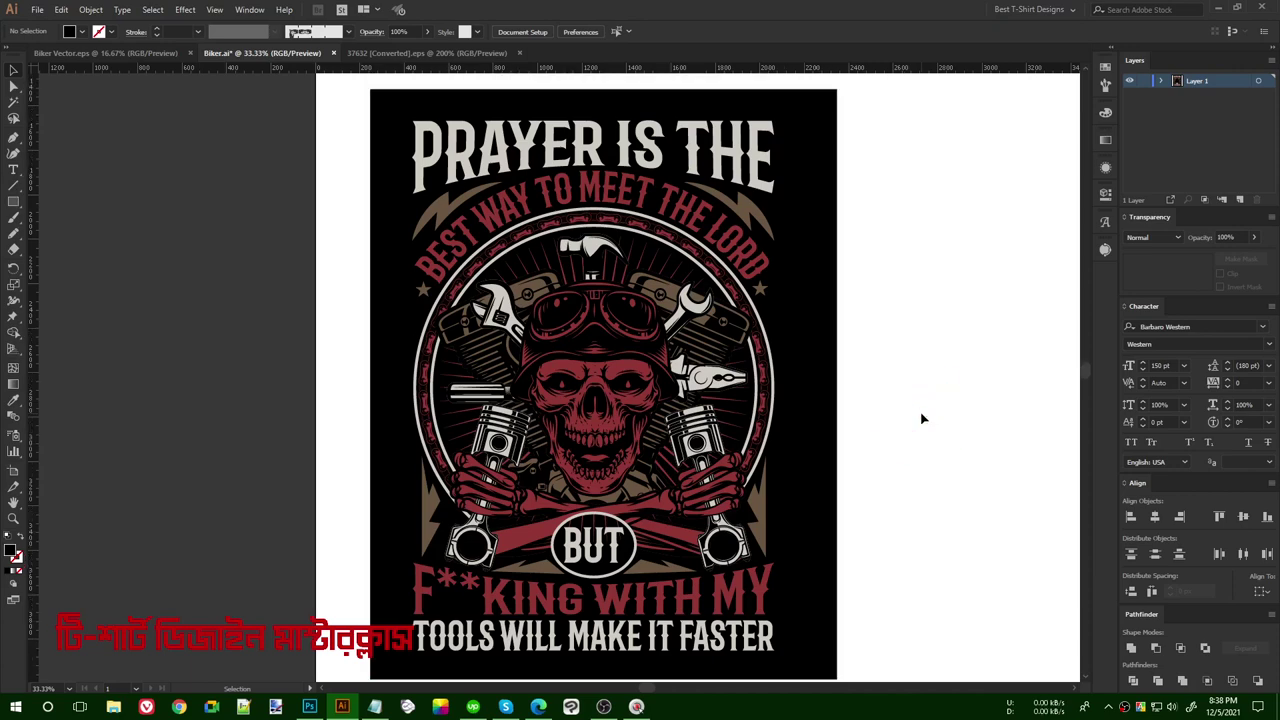